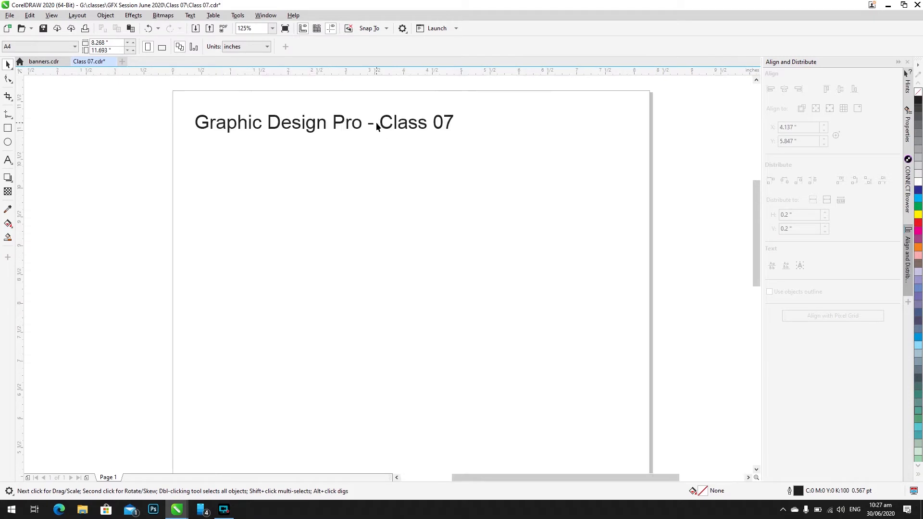
Step: Add an artistic text object reading "sad" on the page below the "Graphic Design Pro - Class 07" title
drag(395, 150, 345, 223)
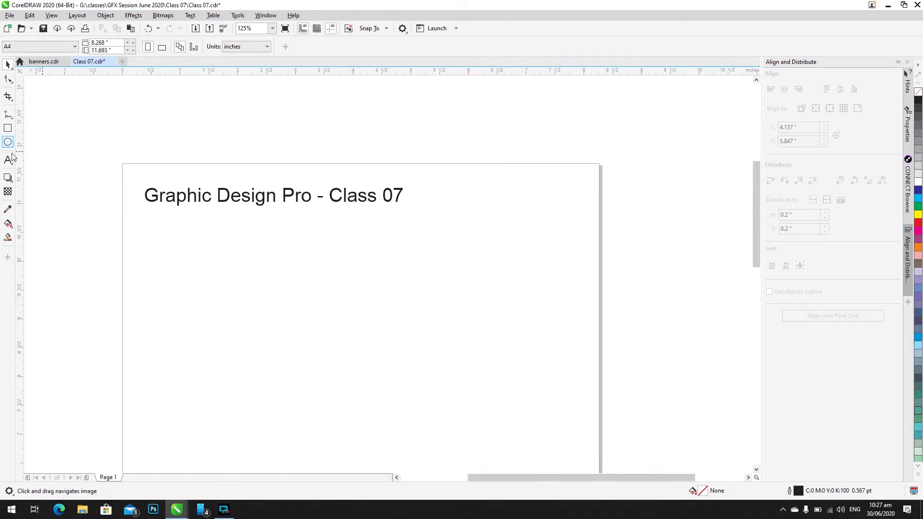
click(11, 160)
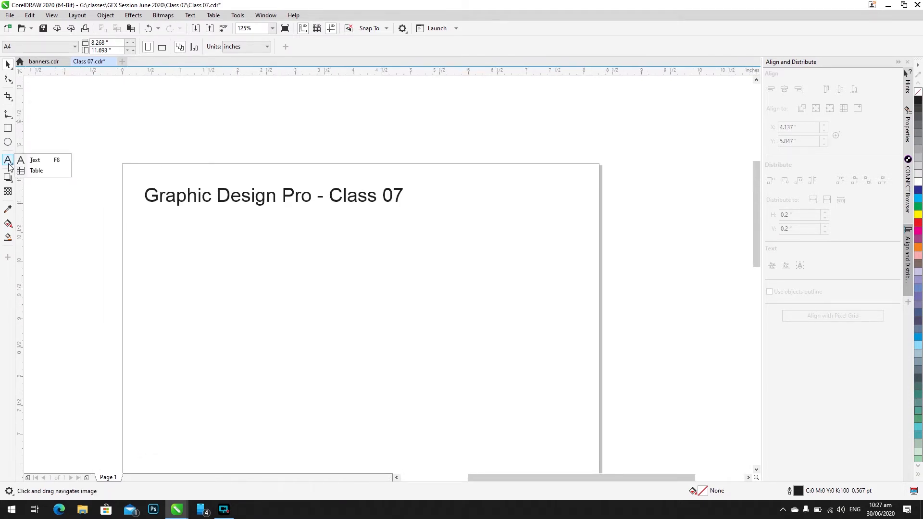
click(8, 163)
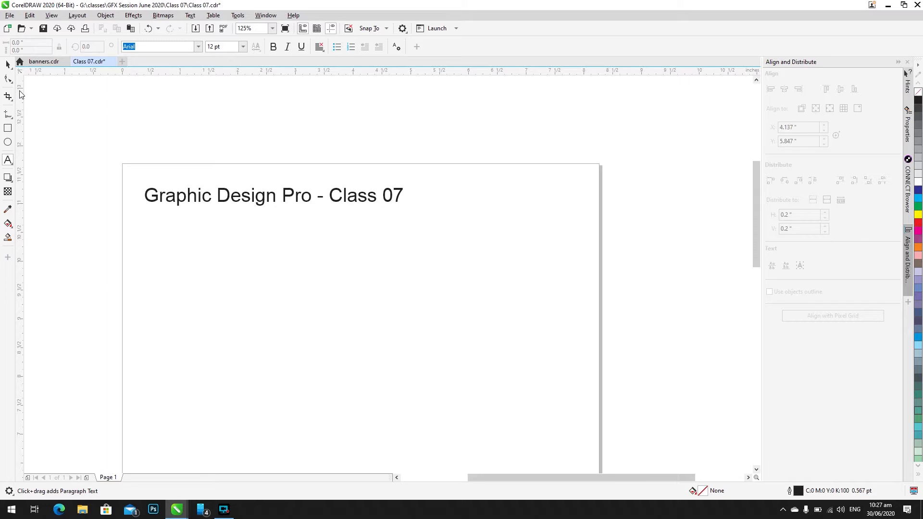
click(10, 165)
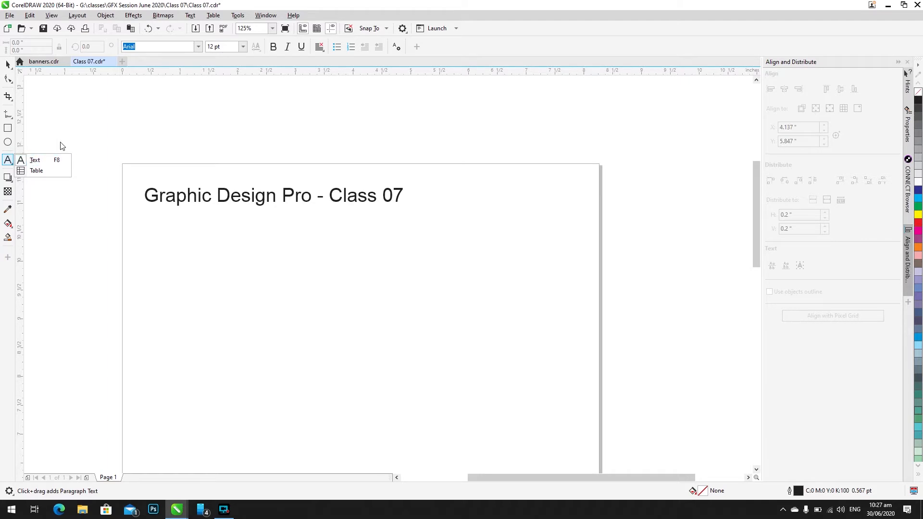
click(24, 160)
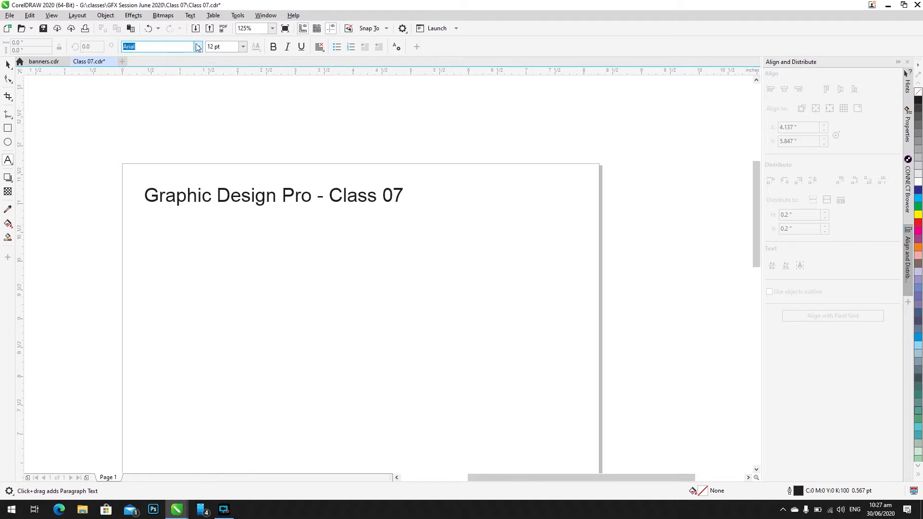
click(156, 262)
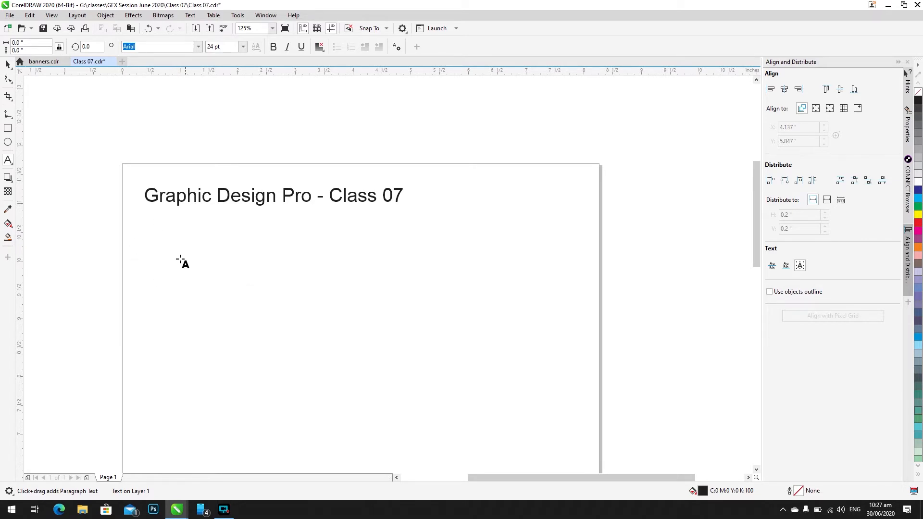
text(sad)
Step: Replace the text below the title with "The Quick Brown Fox Jumps Over a lazy dog."
key(ctrl+a)
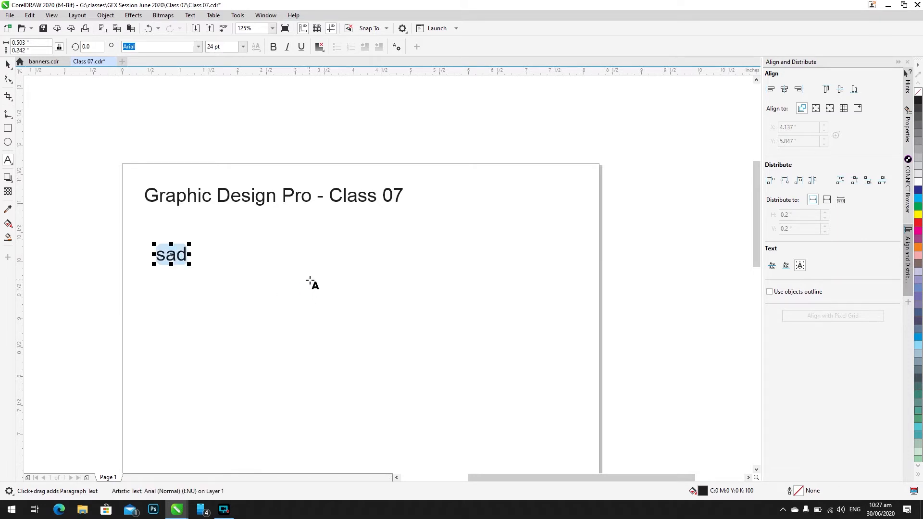
text(Thr)
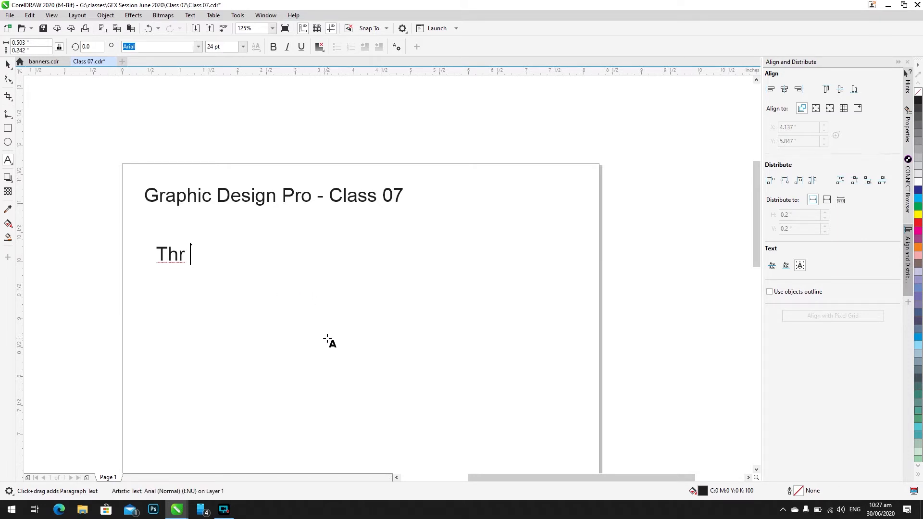
key(BackSpace)
key(BackSpace)
text(e Quick Brow)
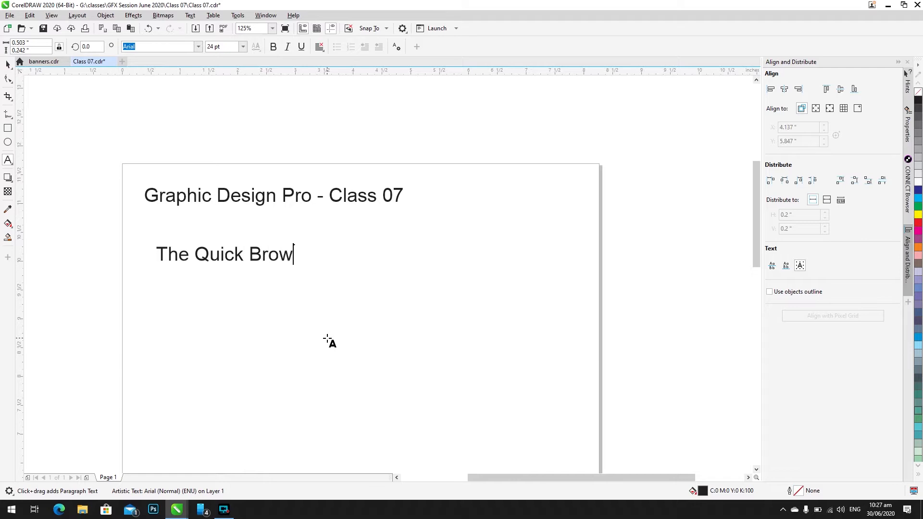
text(n Fox Jum)
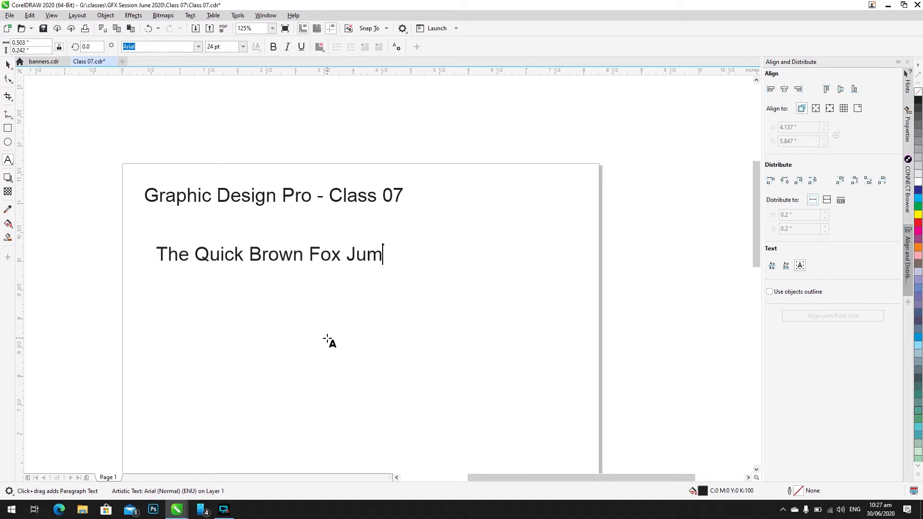
text(ps Over a laz)
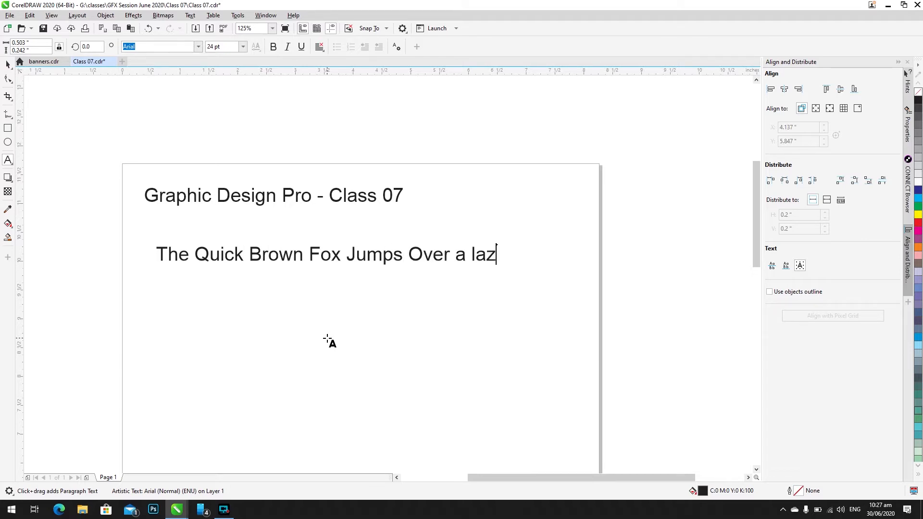
text(y dog.)
Step: Scale the sentence down proportionally to about 6.07 inches wide
key(ctrl+space)
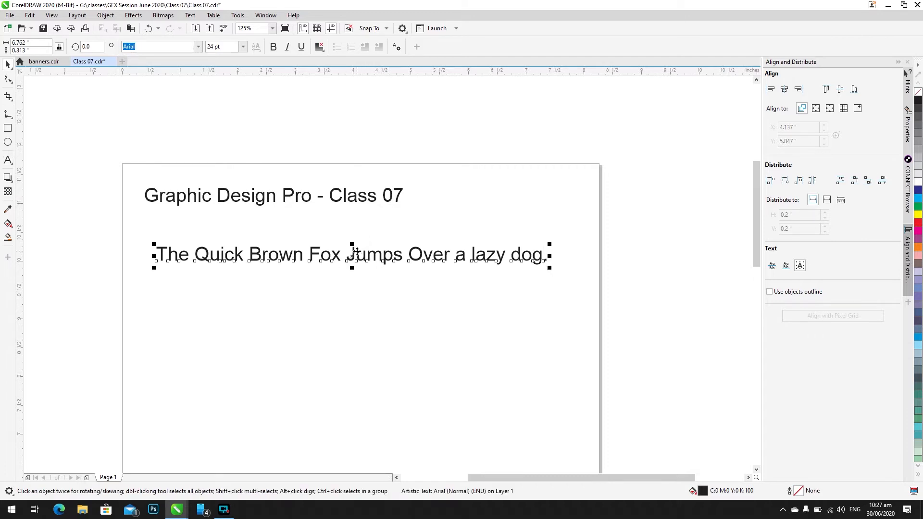
key(ctrl+space)
drag(549, 244, 509, 245)
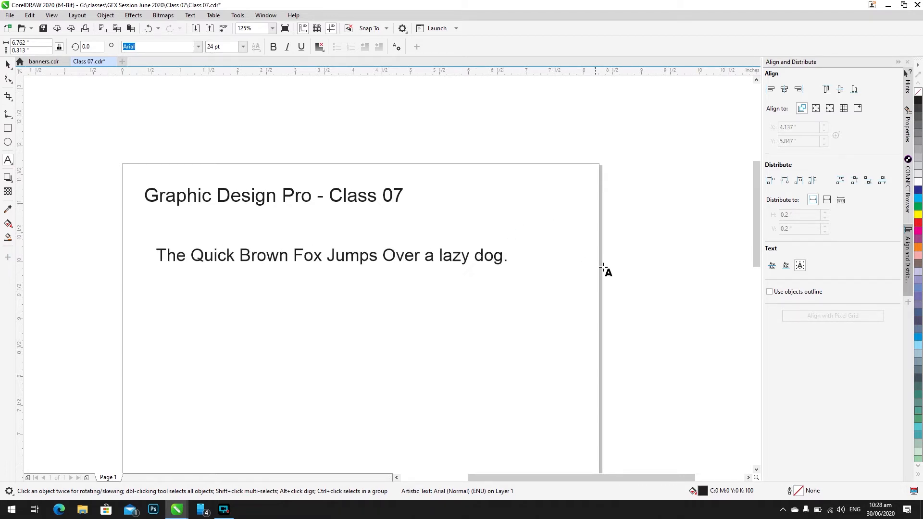
Step: Append "asdasd" to the end of the sentence and remove it again
text(asdasd)
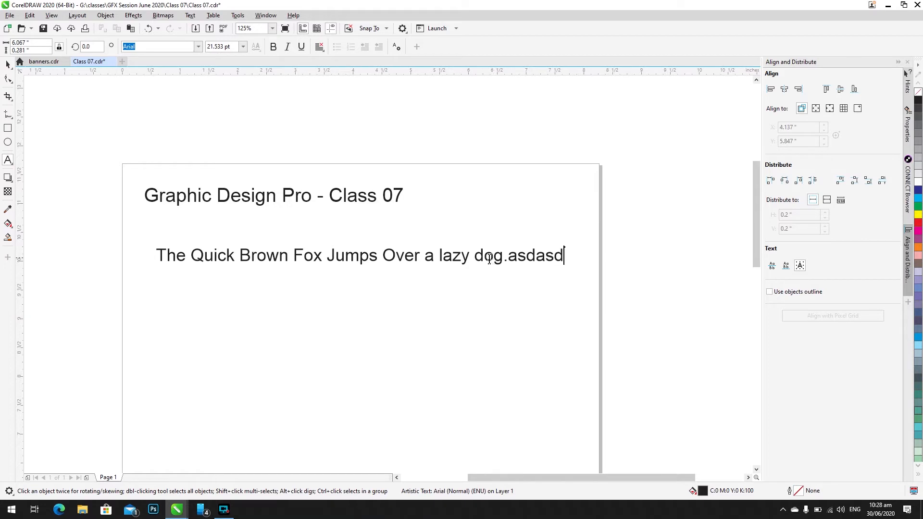
key(BackSpace)
key(BackSpace)
key(BackSpace)
key(BackSpace)
key(BackSpace)
key(BackSpace)
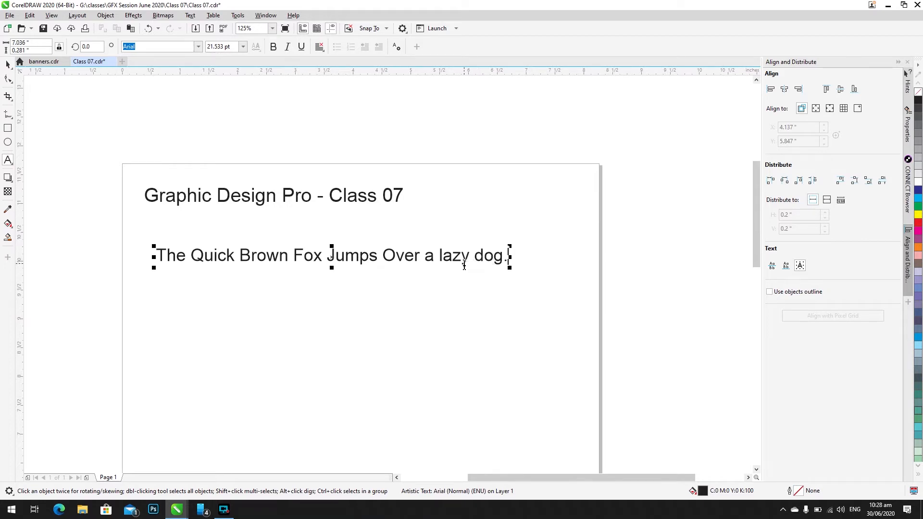
Step: Move the sentence slightly down and to the left below the title
click(8, 65)
click(294, 253)
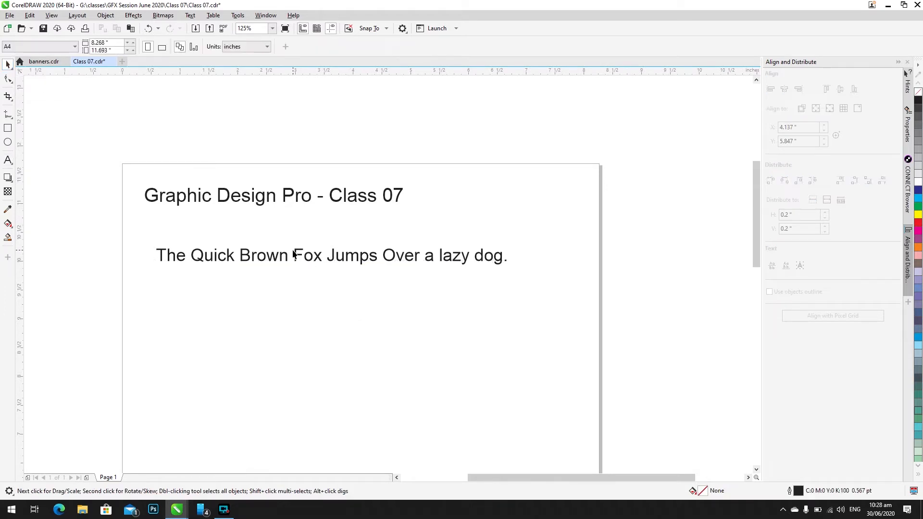
mouse_move(298, 256)
mouse_down()
mouse_move(271, 193)
mouse_move(247, 324)
mouse_move(273, 260)
mouse_move(288, 262)
mouse_up()
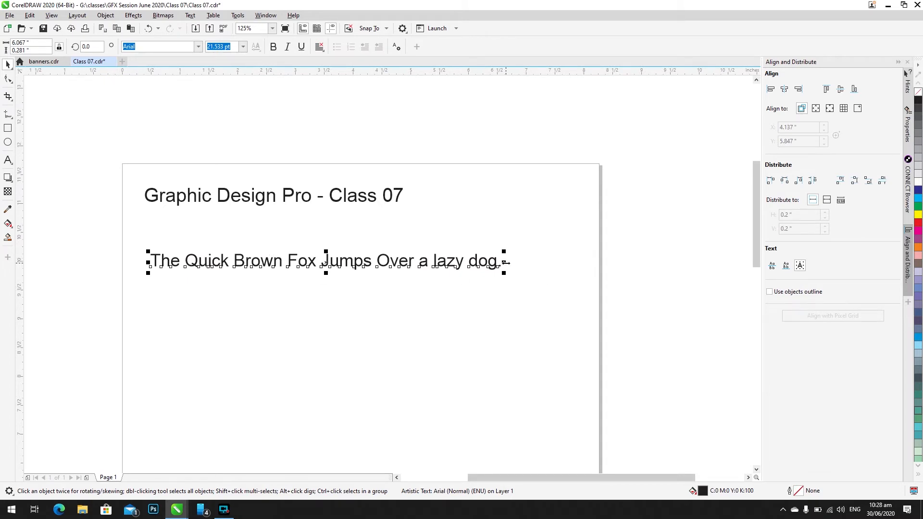
Step: Try stretching the sentence horizontally to about 131% and undo the stretch
drag(506, 262, 614, 276)
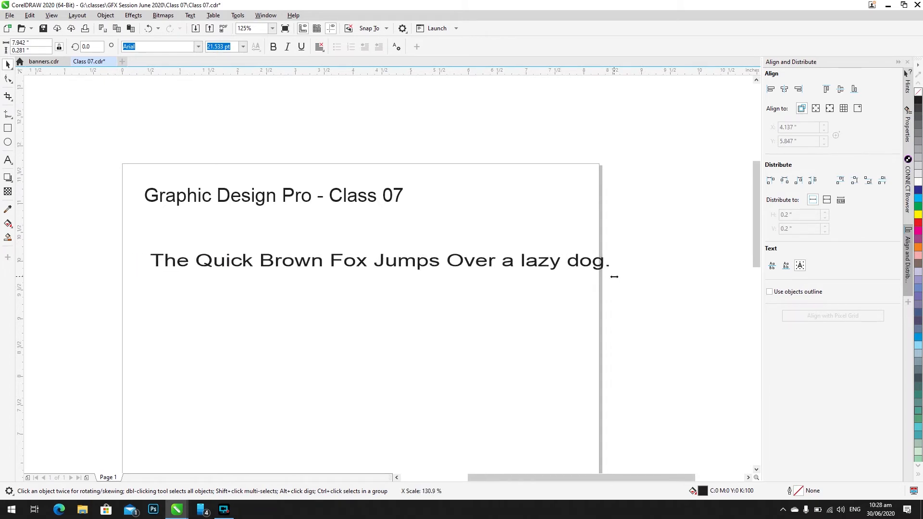
key(ctrl+z)
drag(326, 251, 401, 284)
scroll(325, 264, up, 1)
scroll(366, 279, down, 1)
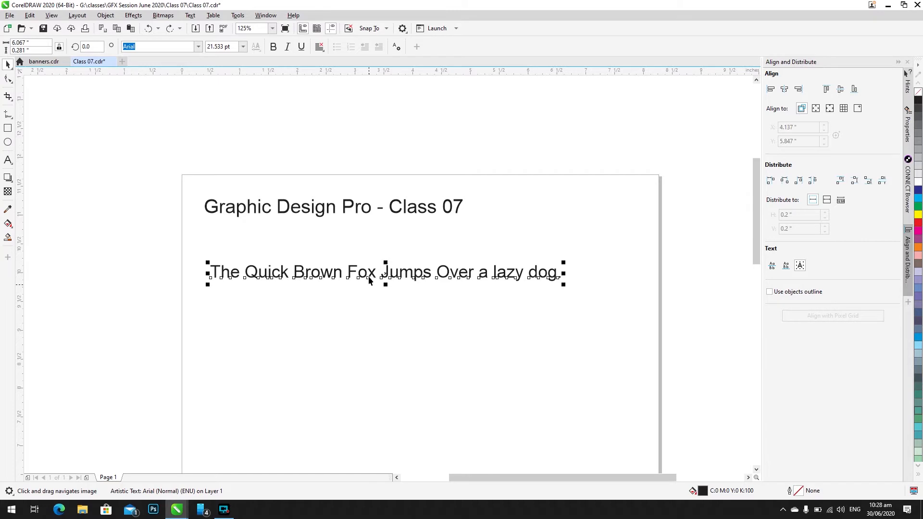
Step: Set the sentence's width to 10 inches with its proportions locked
scroll(370, 286, up, 2)
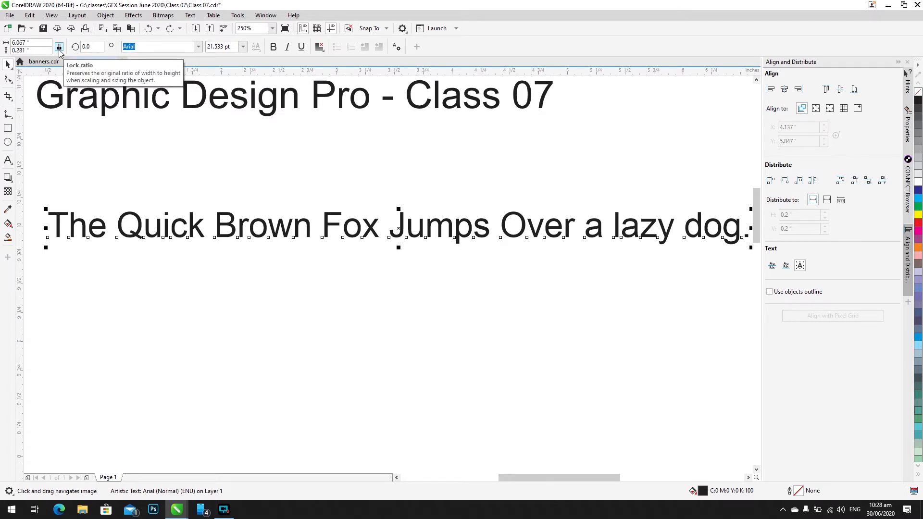
drag(33, 42, 2, 42)
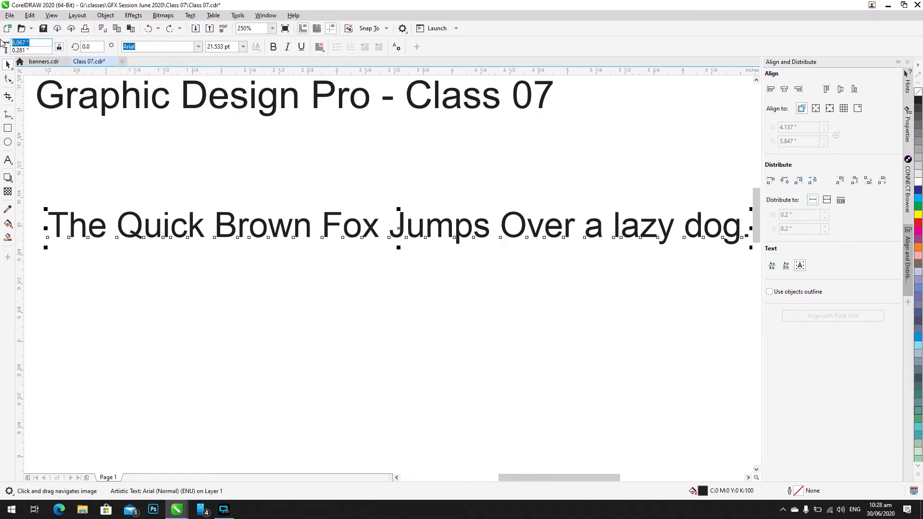
text(10)
key(Return)
scroll(397, 258, down, 2)
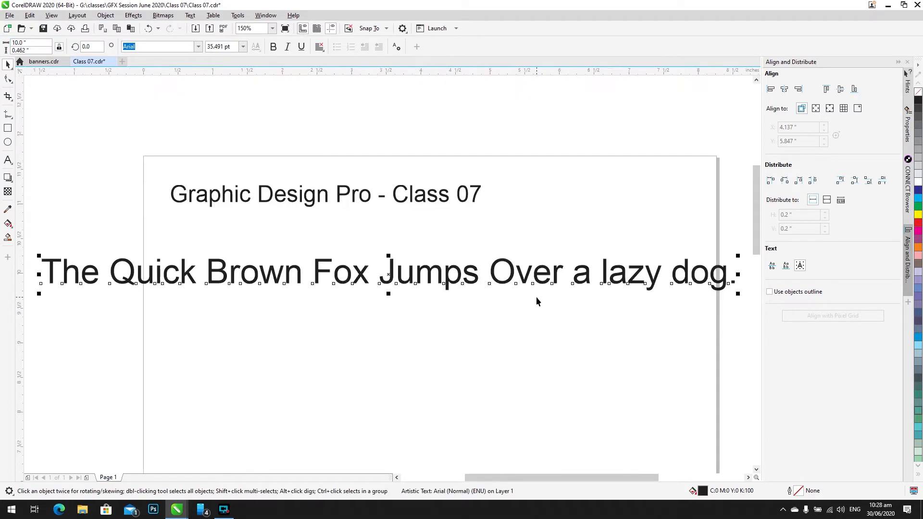
Step: Set the sentence's width to 6 inches, keeping its proportions locked
scroll(536, 301, down, 2)
click(331, 255)
click(332, 256)
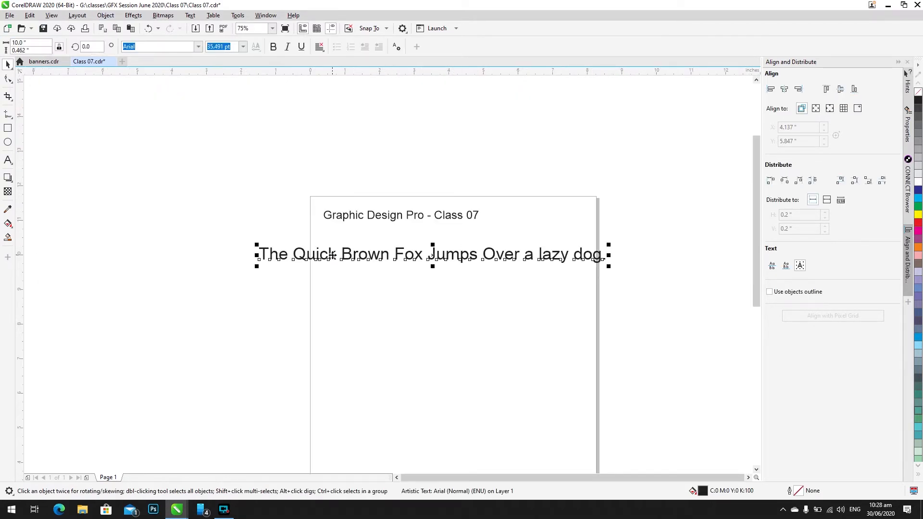
click(32, 43)
text(6)
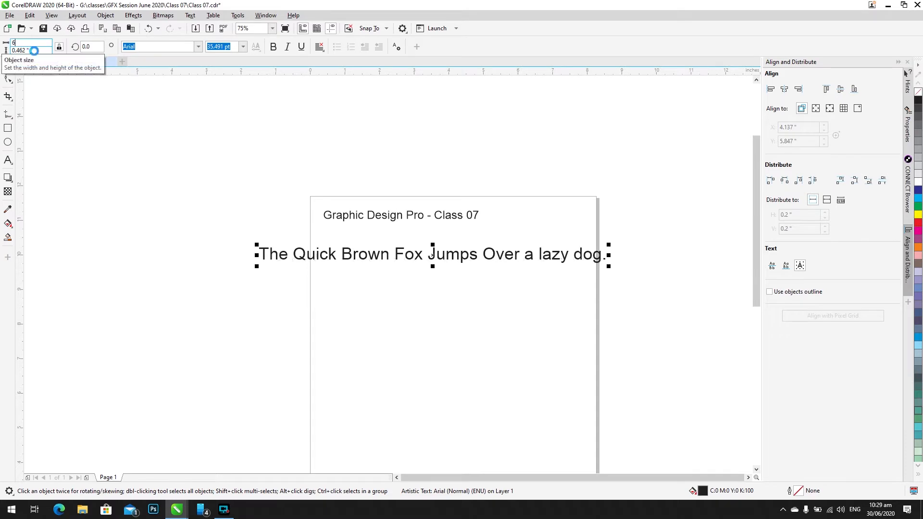
key(Return)
scroll(388, 239, up, 2)
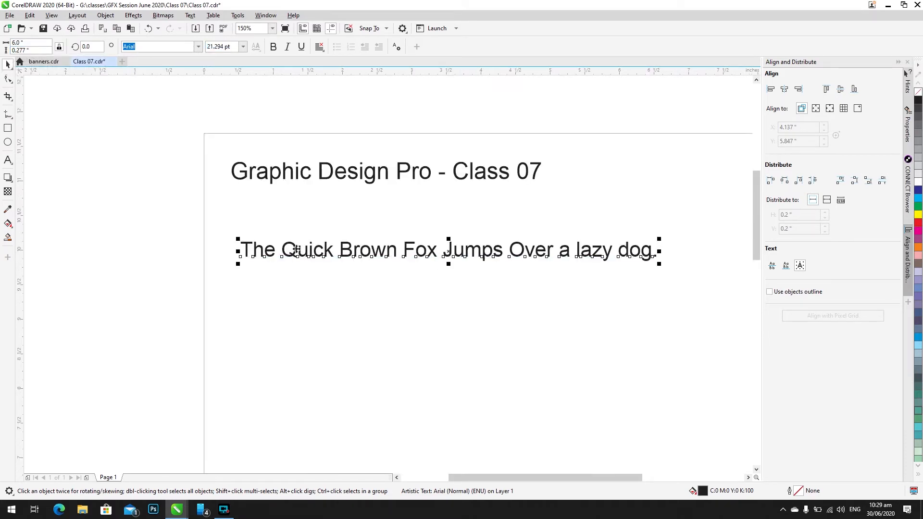
Step: Try rotation angles of 10 and 50 degrees on the sentence and reset its rotation to 0
click(260, 251)
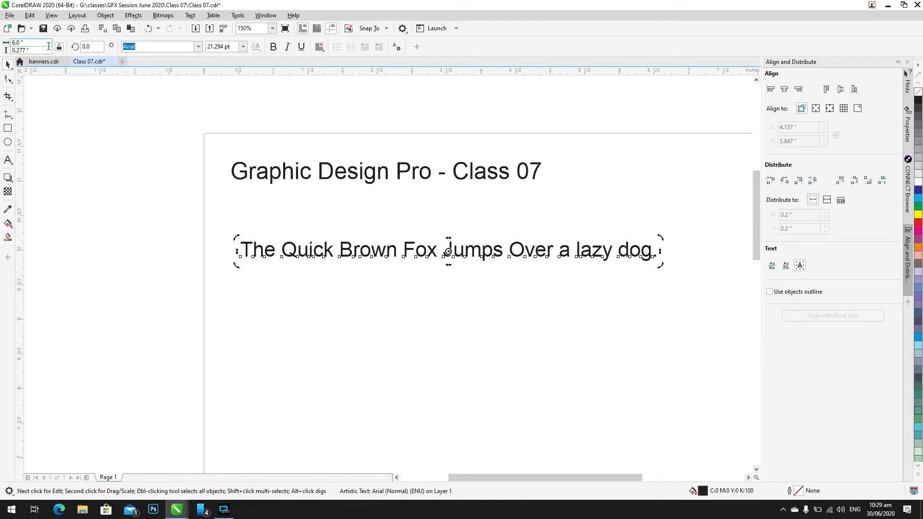
click(90, 50)
text(10)
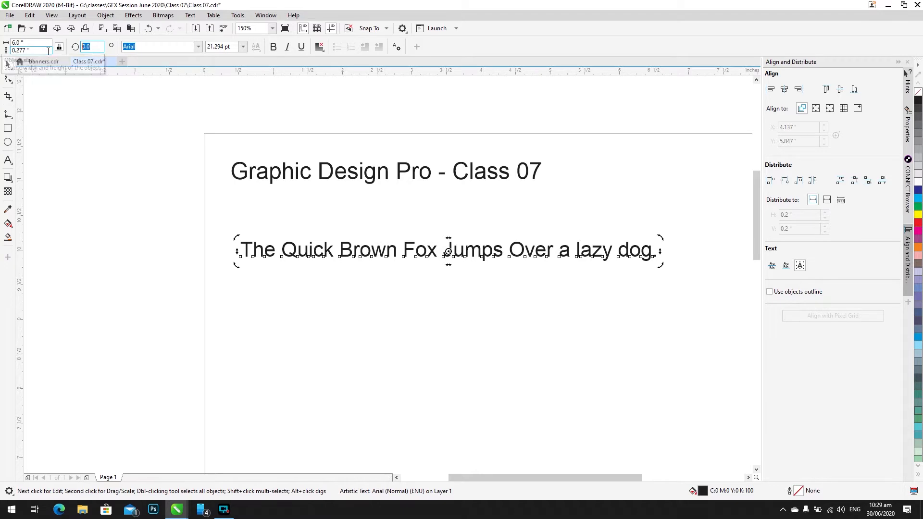
key(Return)
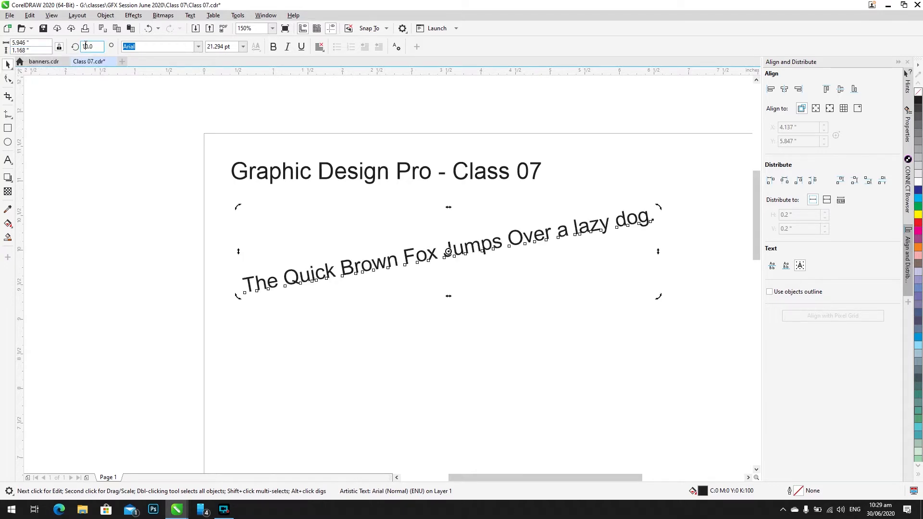
text(50)
key(Return)
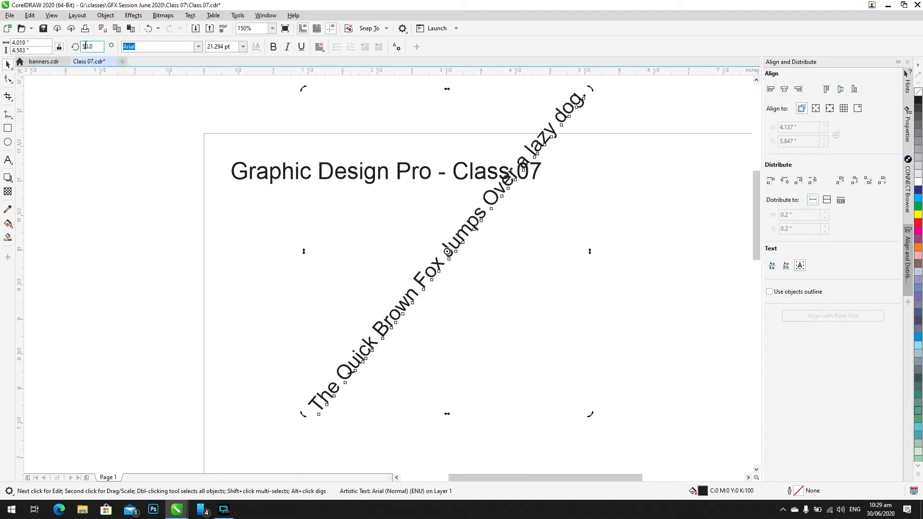
text(0)
key(Return)
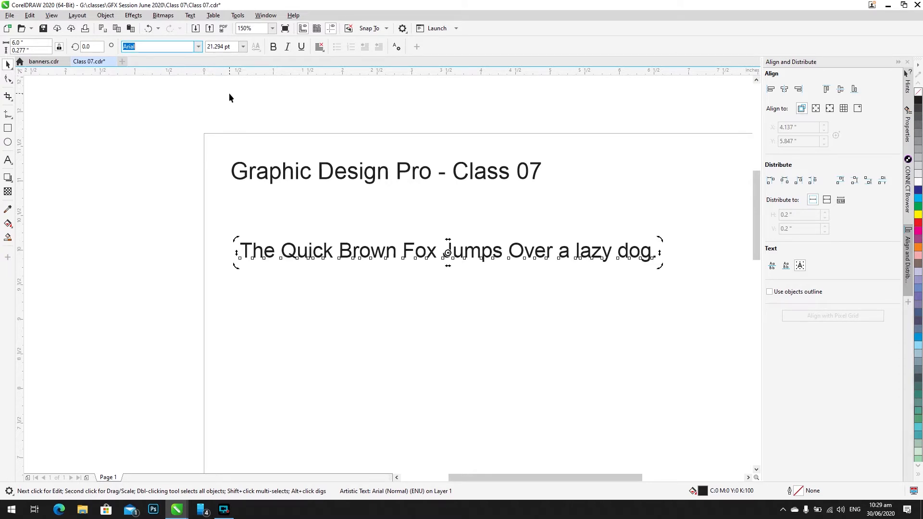
Step: Make two copies of the sentence, stacked at even spacing directly beneath the original
scroll(228, 244, up, 3)
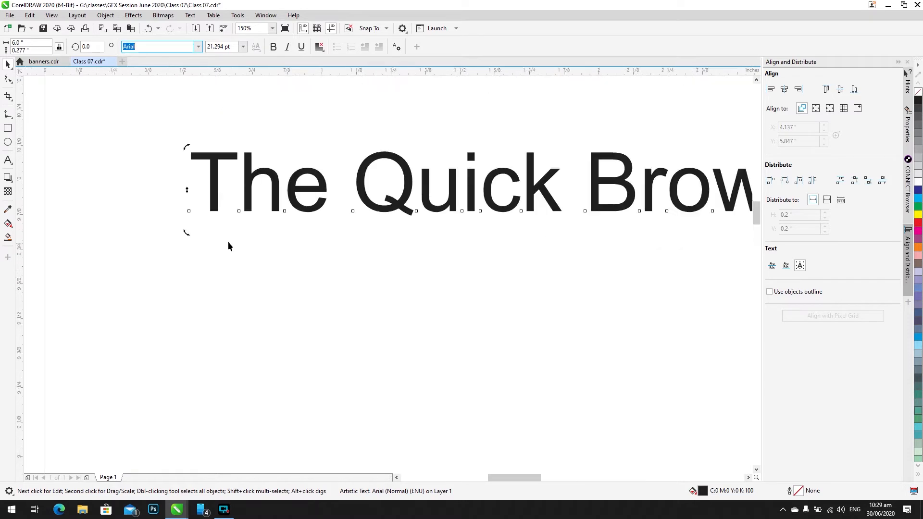
scroll(223, 205, down, 4)
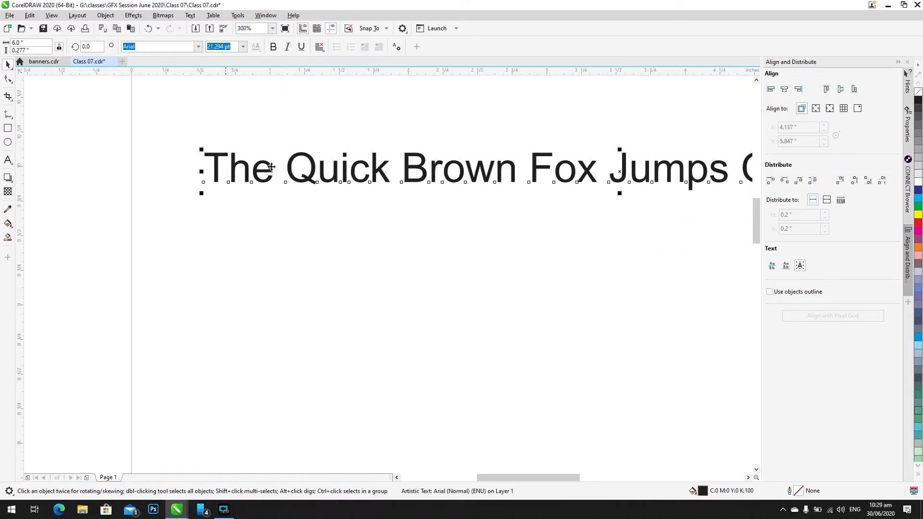
drag(257, 165, 241, 253)
right_click(241, 253)
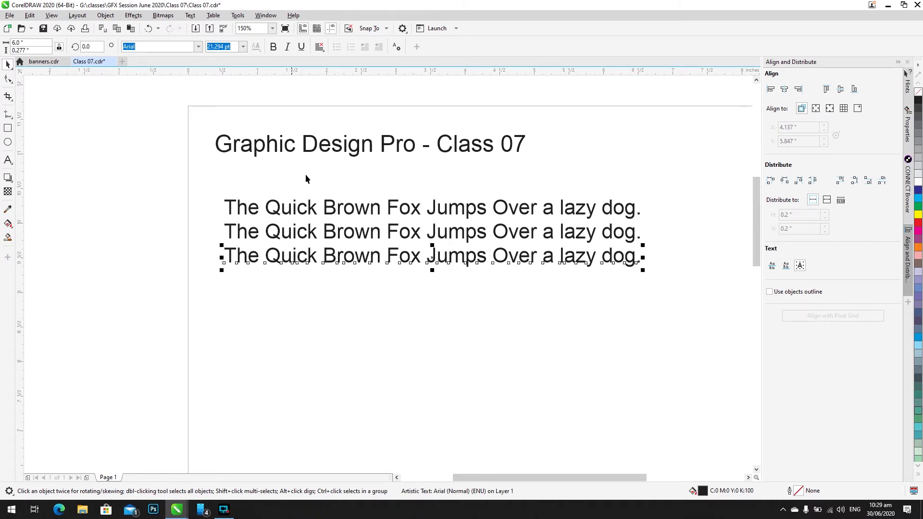
Step: Set the font of the second sentence to Times New Roman
scroll(245, 210, up, 2)
drag(258, 163, 159, 188)
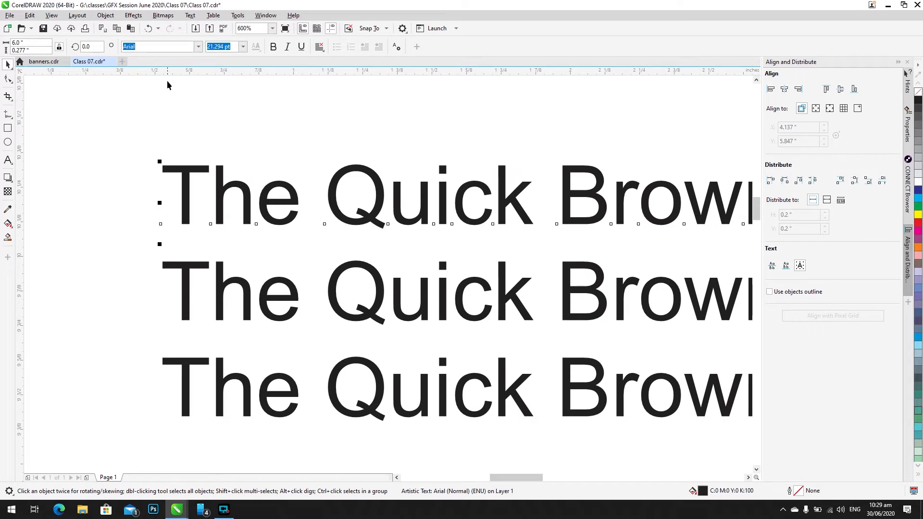
click(226, 288)
click(146, 46)
text(T)
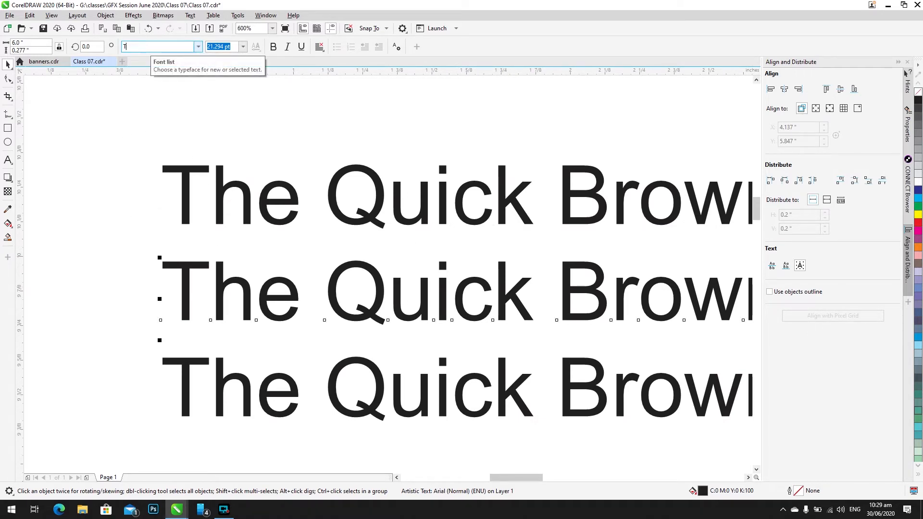
text(imes New Roman)
key(Return)
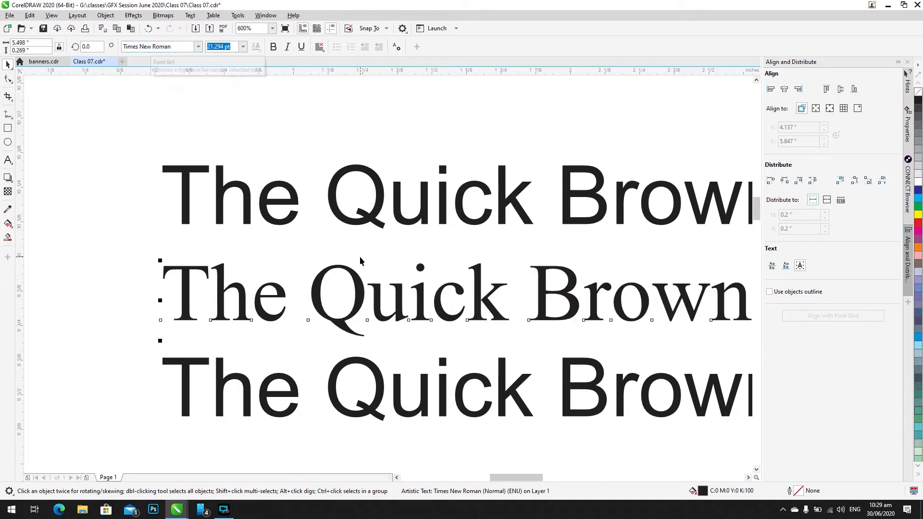
Step: Set the font of the third sentence to Montserrat
scroll(359, 255, down, 1)
click(260, 260)
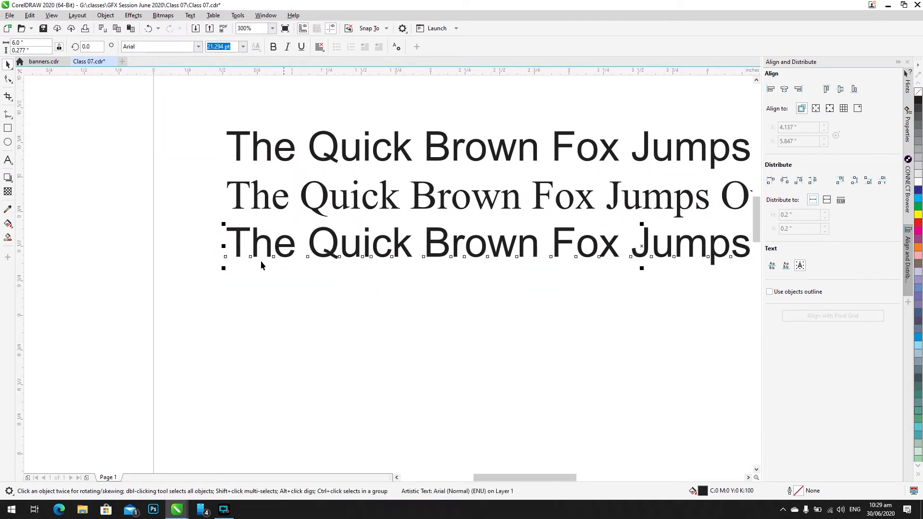
click(148, 50)
text(Montserrat)
key(Return)
Step: Move the Montserrat sentence slightly down and distribute the three sentences with equal vertical spacing
scroll(303, 205, down, 1)
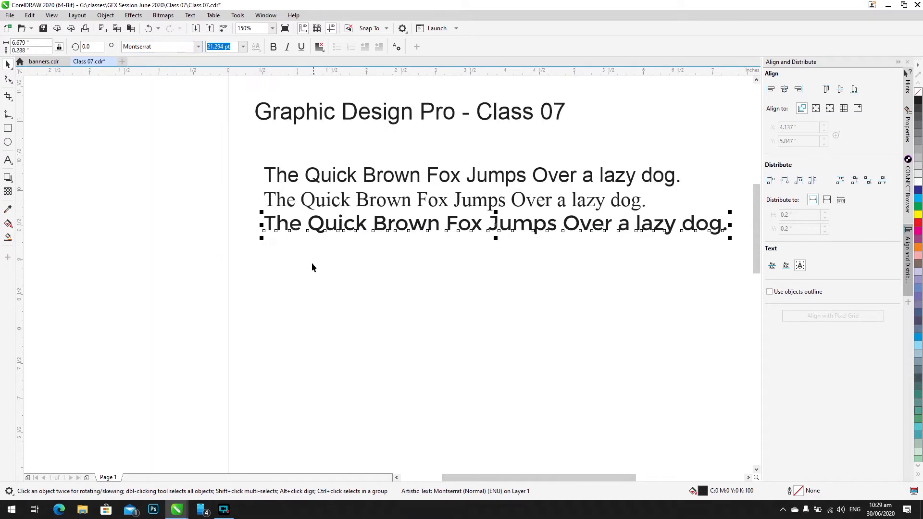
drag(285, 222, 286, 231)
drag(295, 269, 410, 181)
drag(373, 330, 436, 156)
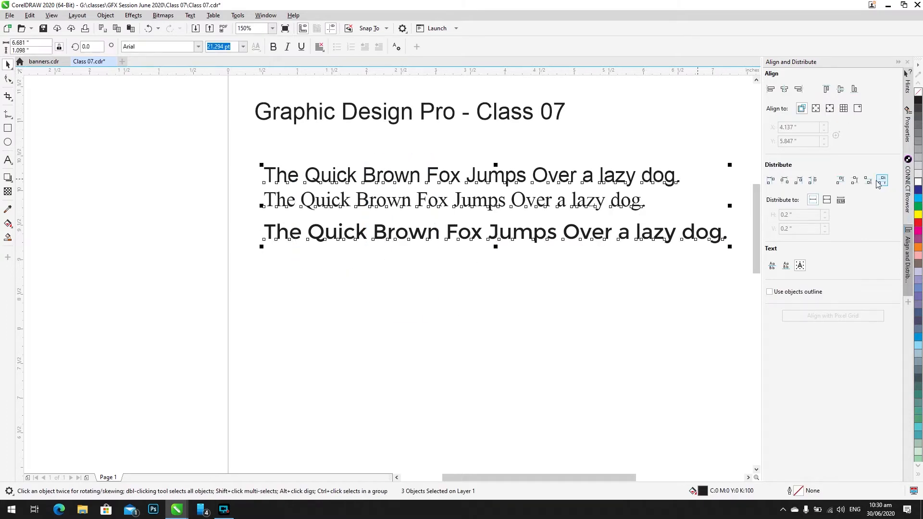
click(883, 181)
Step: Copy the Montserrat sentence directly beneath itself and set the copy's font to Poppins
click(309, 242)
drag(310, 245, 309, 272)
text(Poppins)
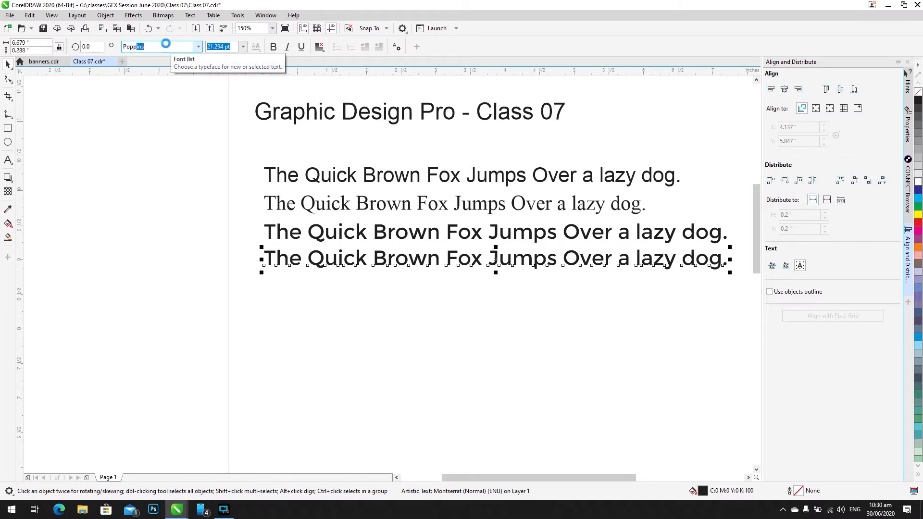
key(Return)
Step: Copy the Poppins sentence below itself and set the copy's font to Gilroy-Bold
drag(277, 251, 282, 294)
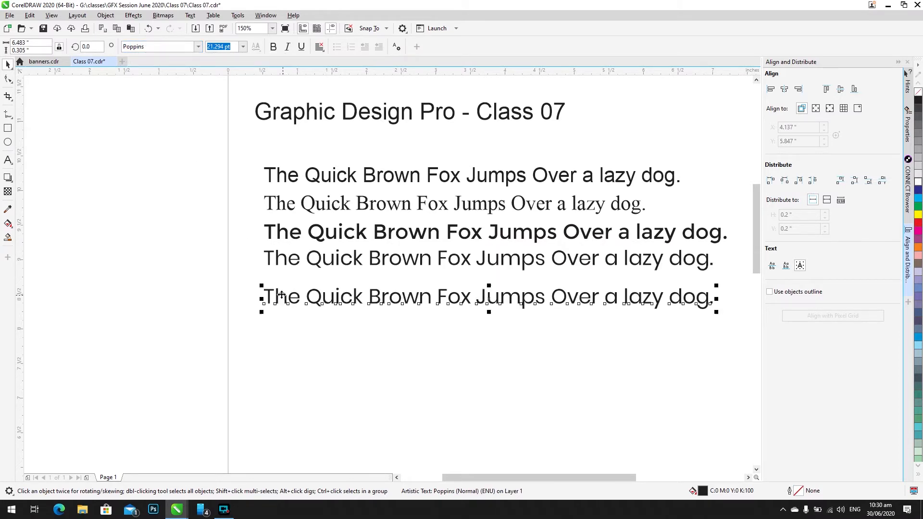
click(168, 49)
text(Gilroy-Bold)
key(Return)
double_click(310, 304)
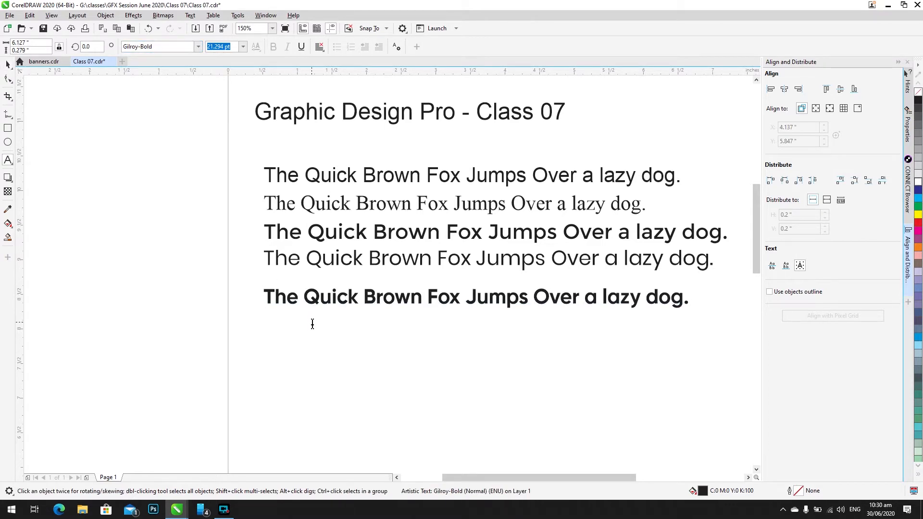
Step: Copy the Gilroy-Bold sentence directly beneath itself and set the copy's font to Segoe UI
mouse_move(311, 322)
mouse_down()
mouse_move(317, 301)
mouse_move(315, 329)
mouse_up()
key(ctrl+space)
right_click(315, 328)
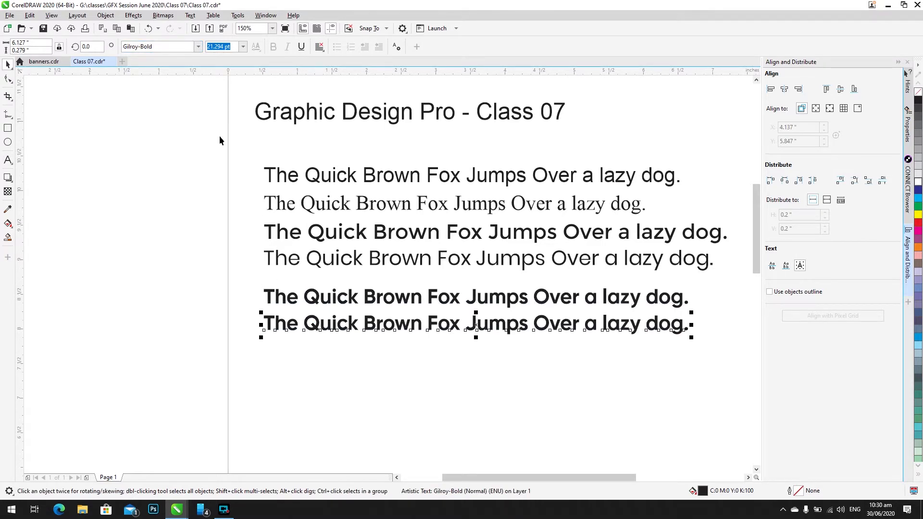
click(164, 48)
text(Segoe)
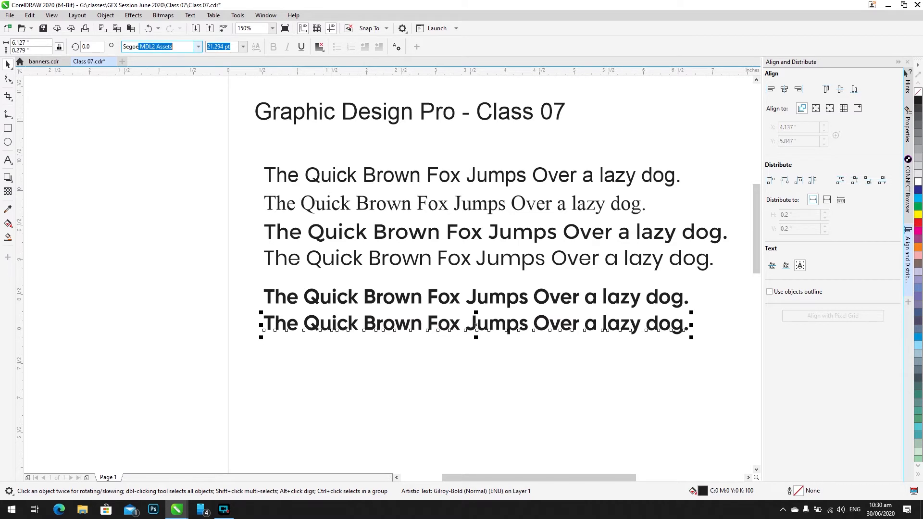
text( UI)
key(Return)
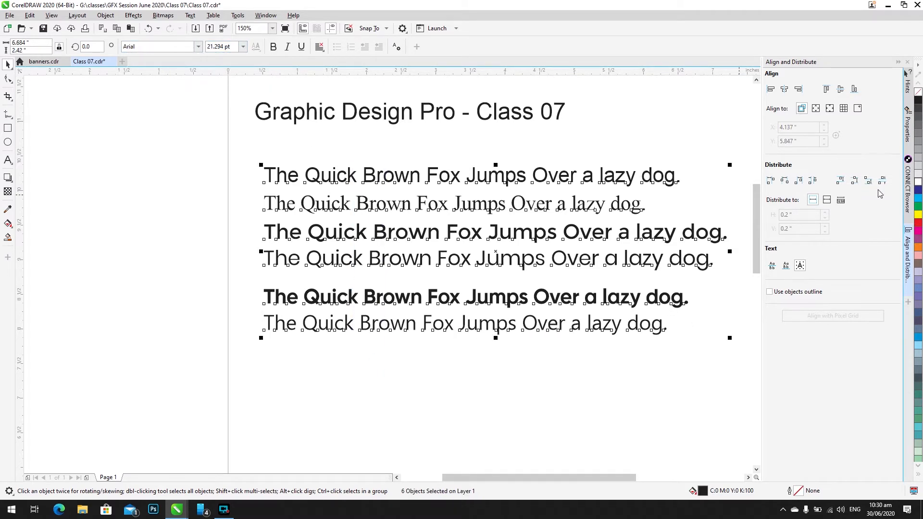
Step: Distribute all six sentences with equal vertical spacing and clear the selection
key(shift+F2)
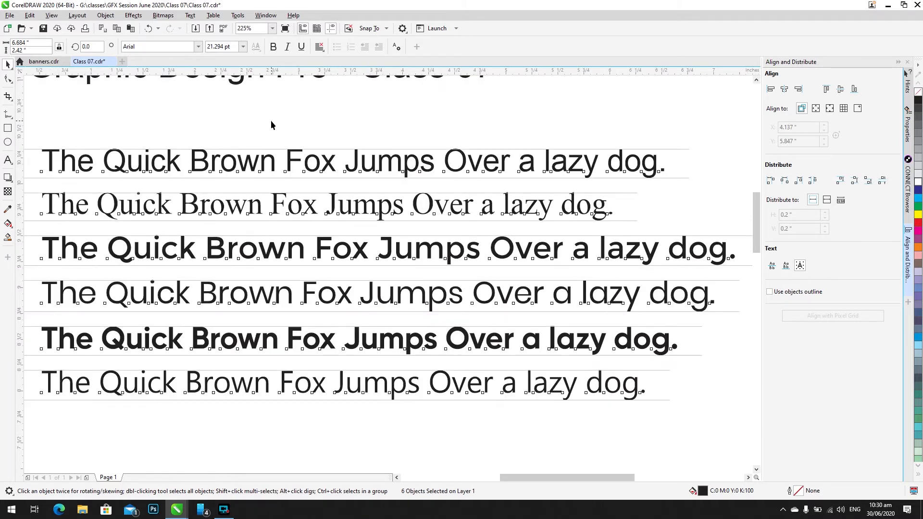
key(Escape)
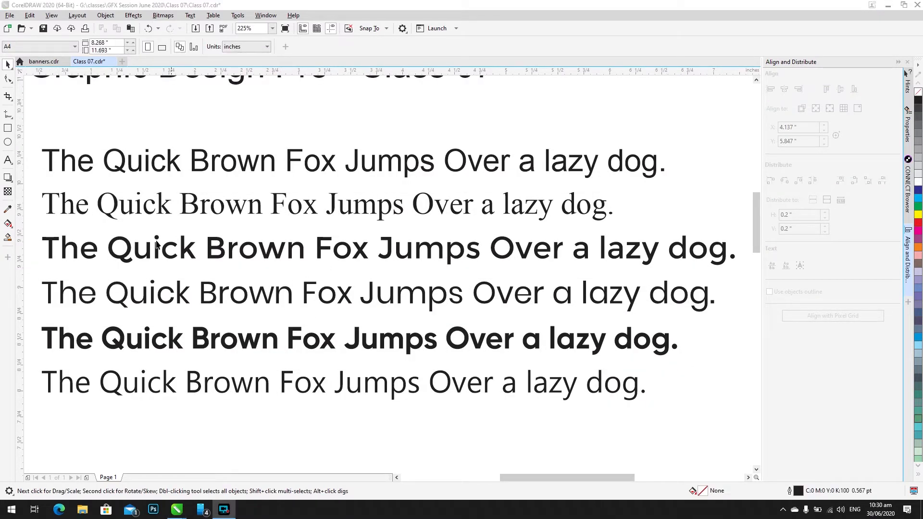
drag(156, 245, 270, 212)
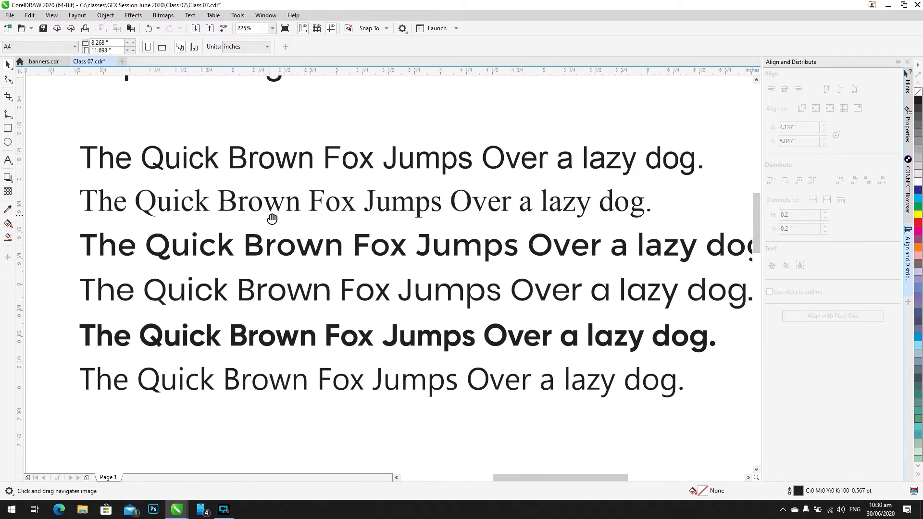
Step: Align the left edges of all six sentences and clear the selection
click(191, 158)
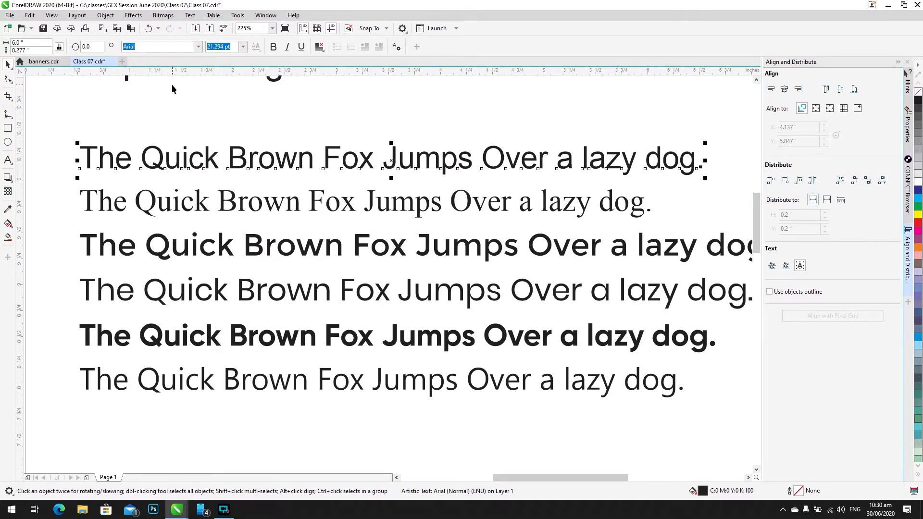
scroll(261, 241, down, 1)
scroll(343, 207, down, 3)
drag(343, 207, 343, 205)
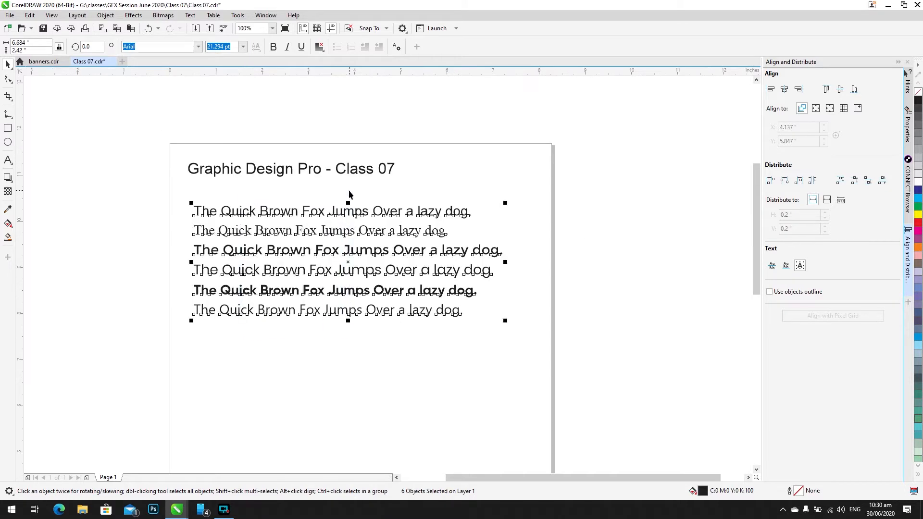
key(shift+F2)
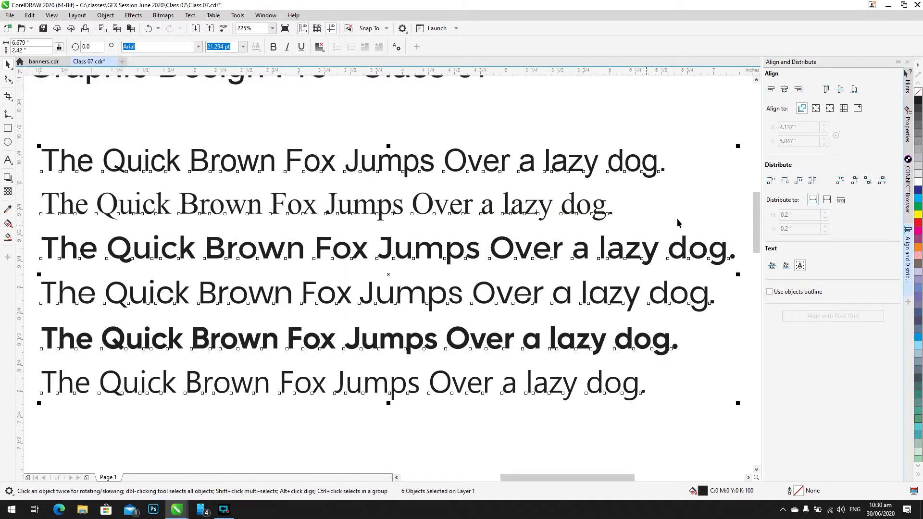
key(Escape)
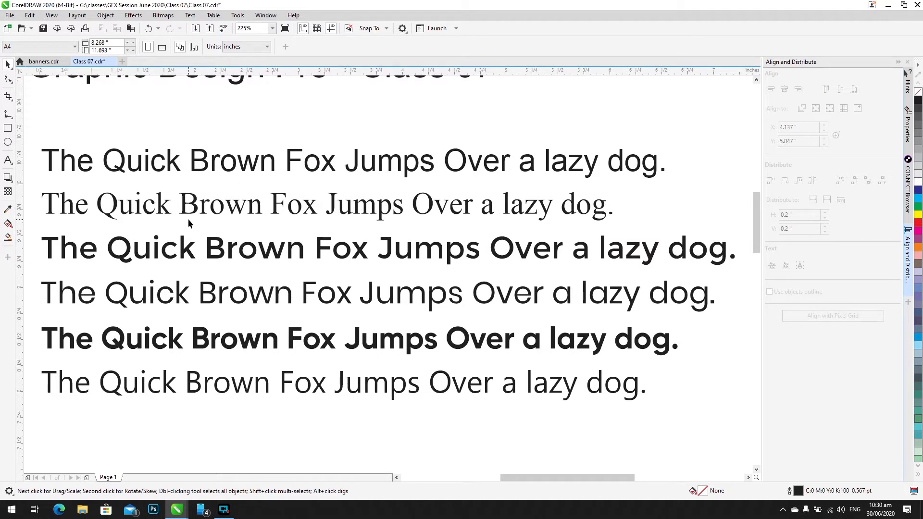
Step: Check which font each of the lower sentences uses by selecting them one after another
click(284, 216)
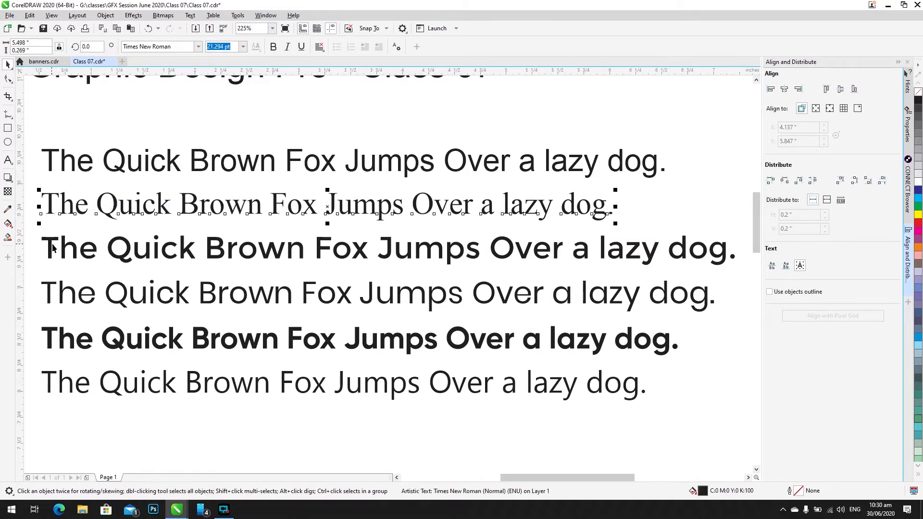
click(65, 291)
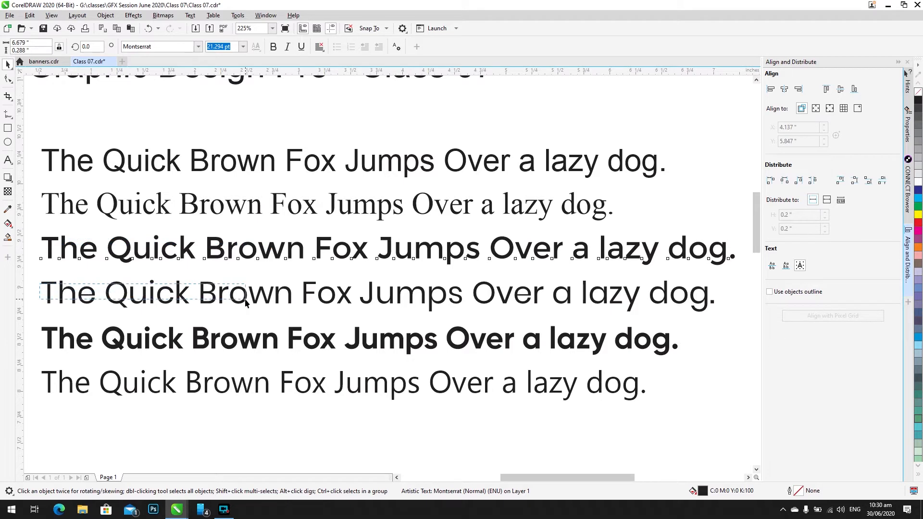
click(245, 344)
click(238, 383)
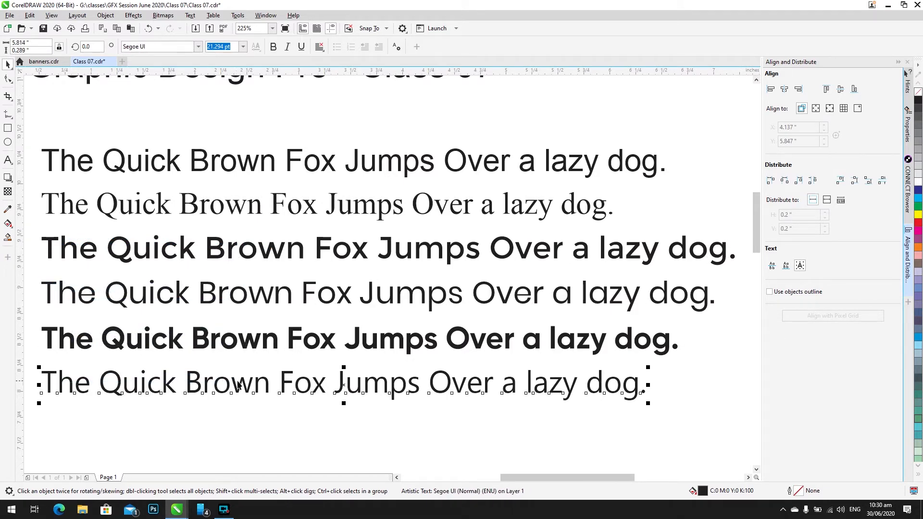
click(164, 47)
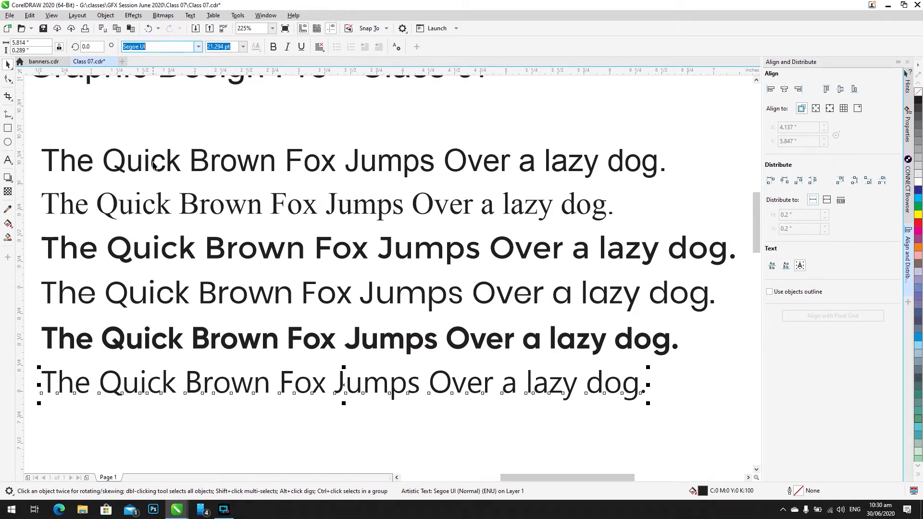
Step: Try a font size of 1 pt on all six sentences and set it to 10 pt
drag(164, 147, 267, 433)
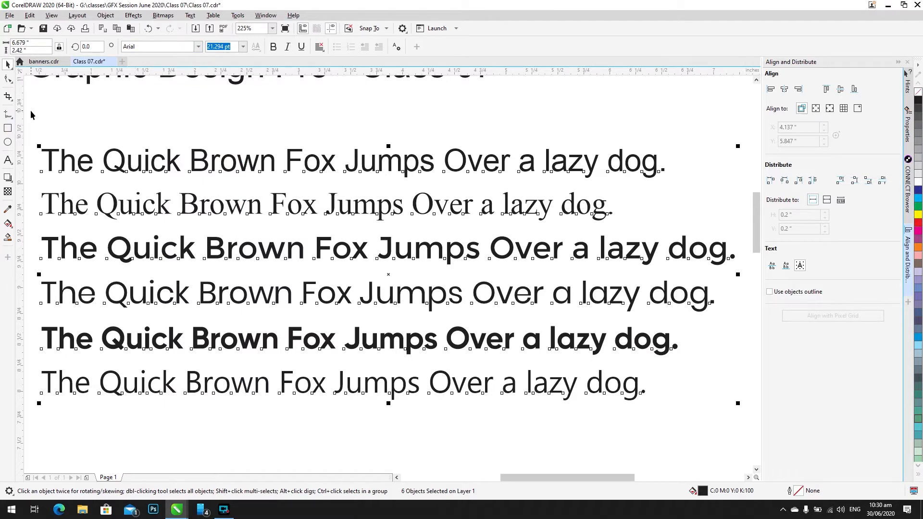
drag(31, 111, 738, 420)
text(1)
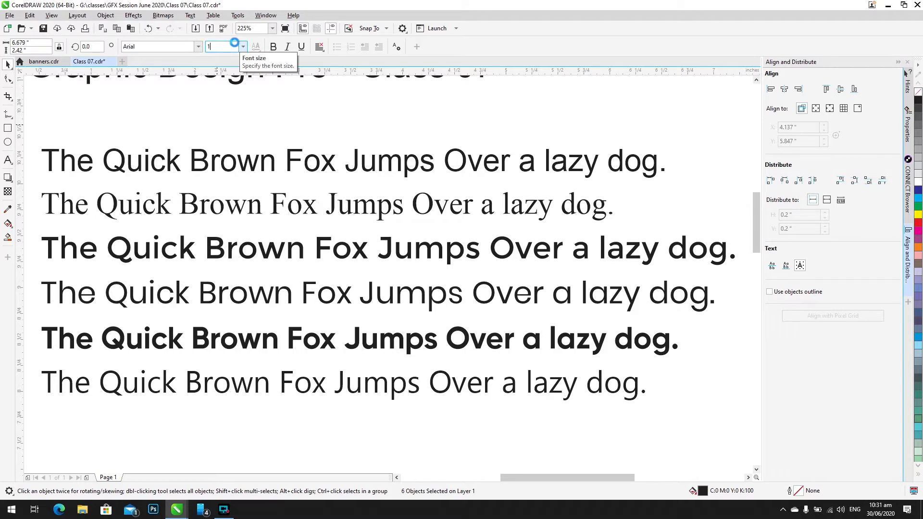
key(Return)
click(220, 47)
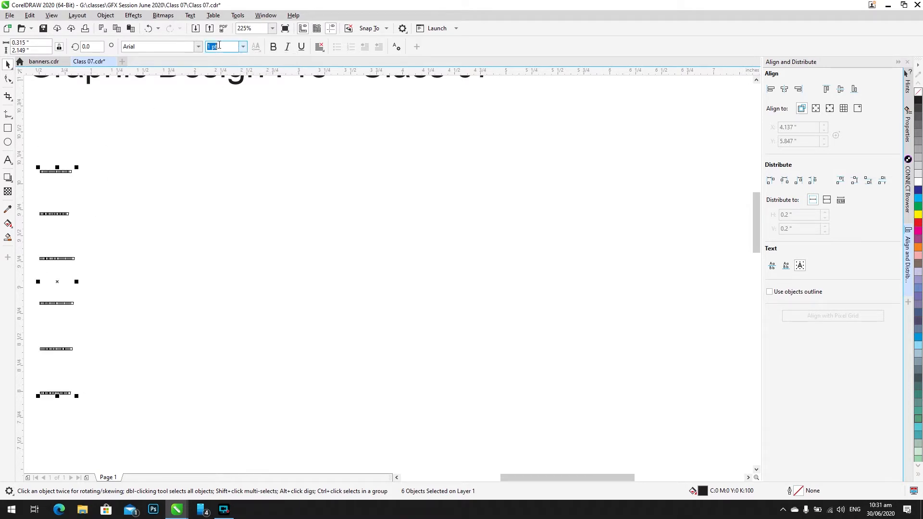
text(10)
key(Return)
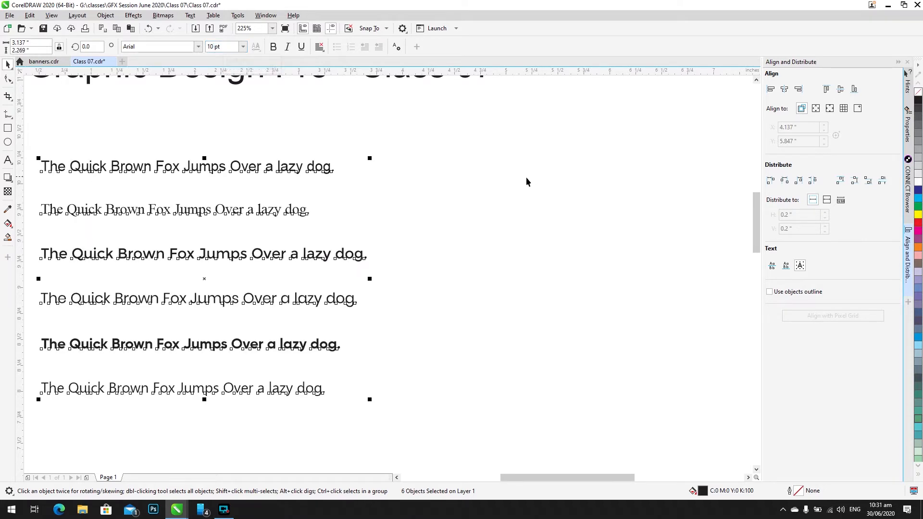
Step: Move the five lower sentences up beneath the first so the six lines are closely stacked
key(Escape)
drag(166, 398, 193, 234)
shift+click(174, 344)
shift+click(196, 299)
shift+click(200, 255)
shift+click(151, 211)
drag(151, 210, 153, 186)
drag(339, 308, 35, 157)
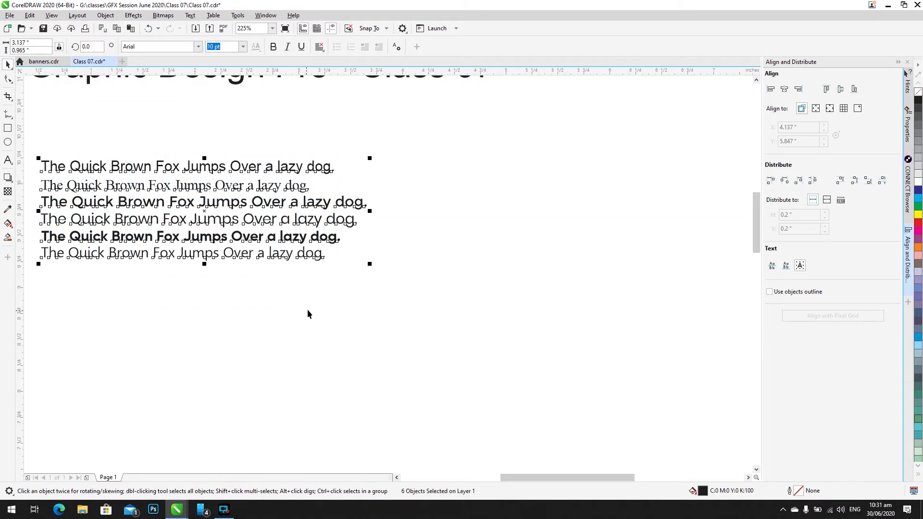
Step: Compare the letter widths, weights and line lengths of the six 10 pt sentences in their different fonts
key(shift+F2)
scroll(292, 279, down, 3)
click(330, 335)
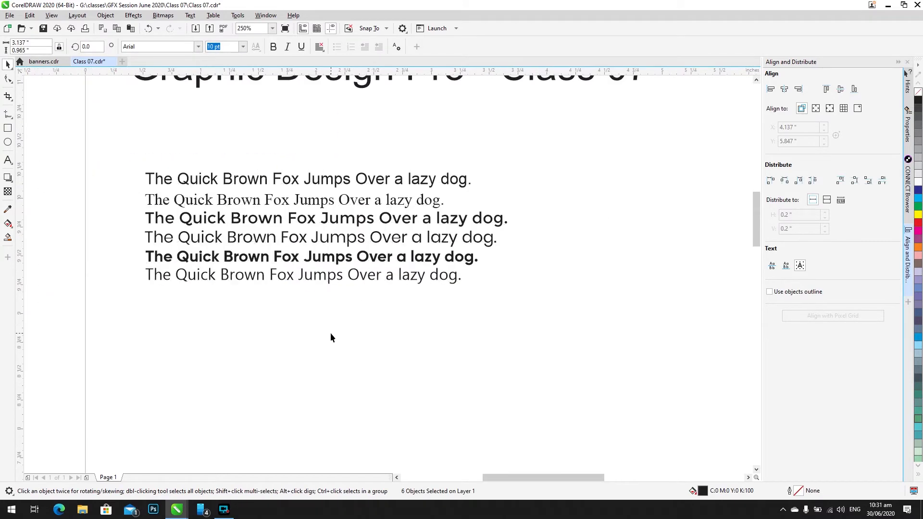
click(324, 278)
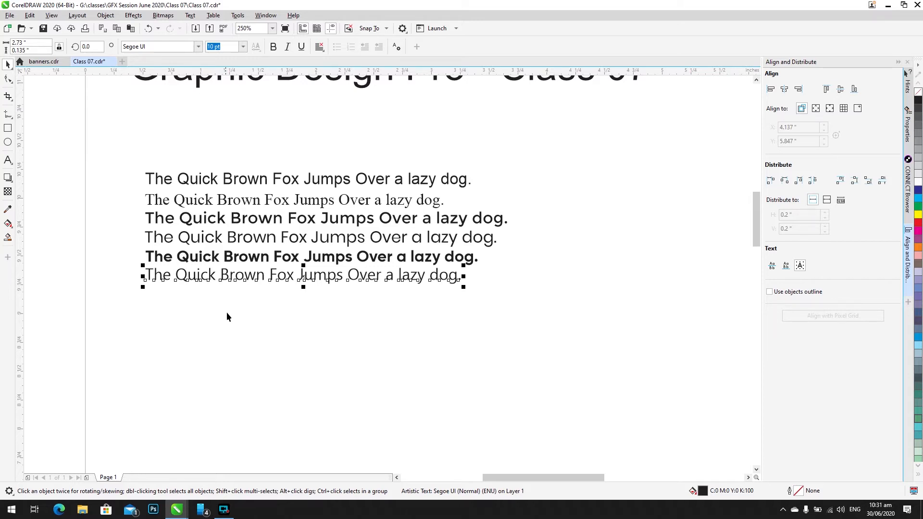
click(299, 329)
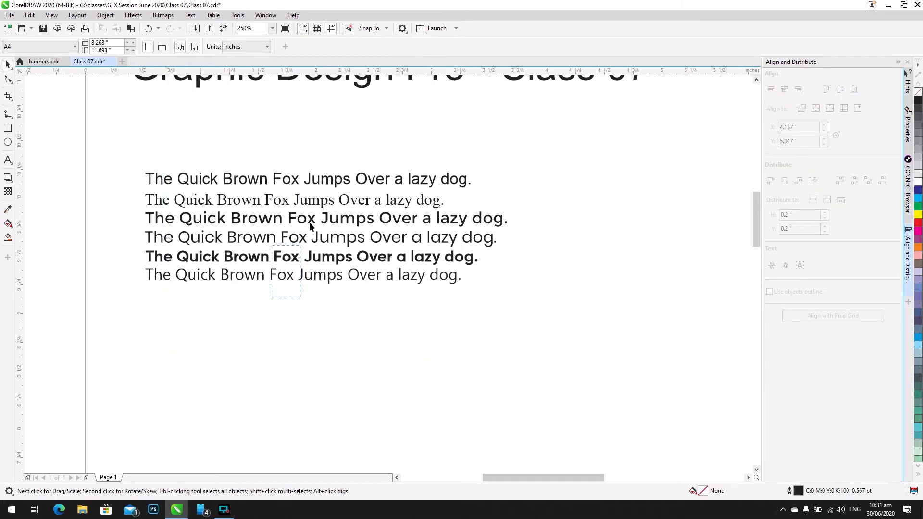
drag(228, 258, 504, 278)
drag(138, 298, 528, 232)
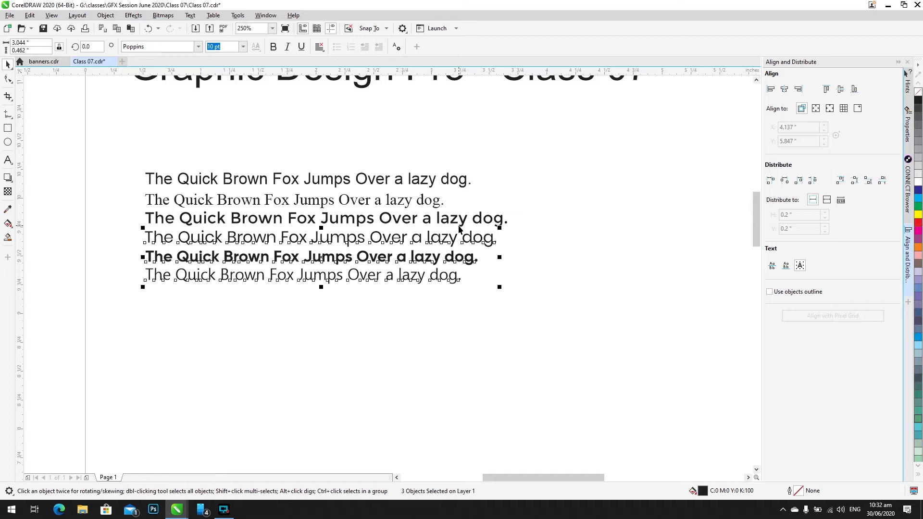
drag(489, 330, 262, 146)
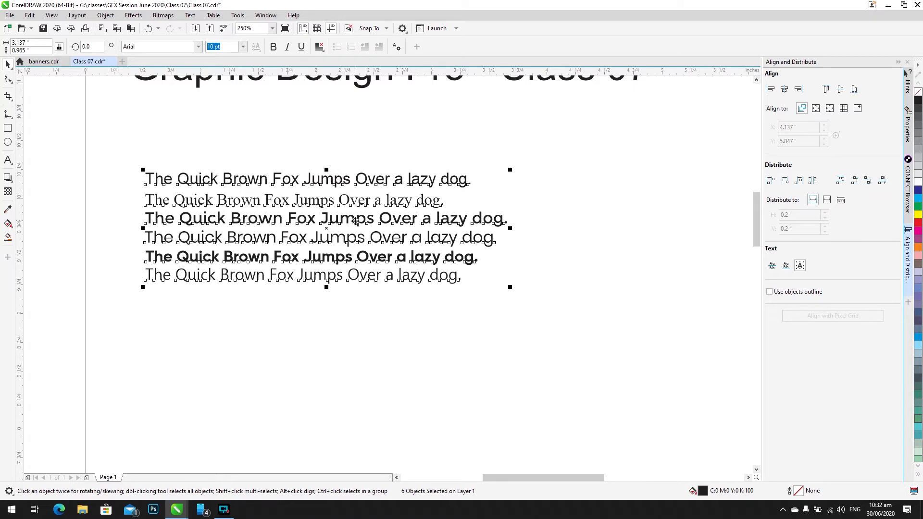
drag(356, 221, 334, 250)
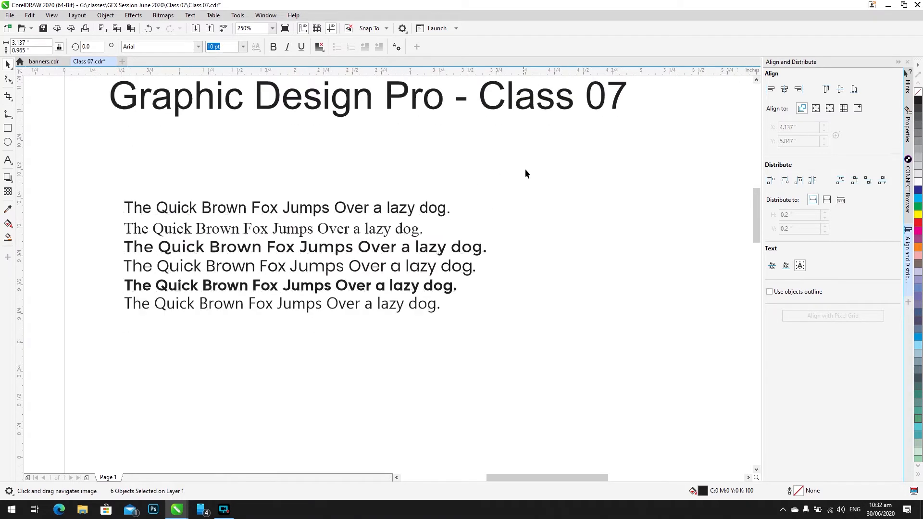
drag(552, 180, 60, 357)
scroll(368, 231, up, 3)
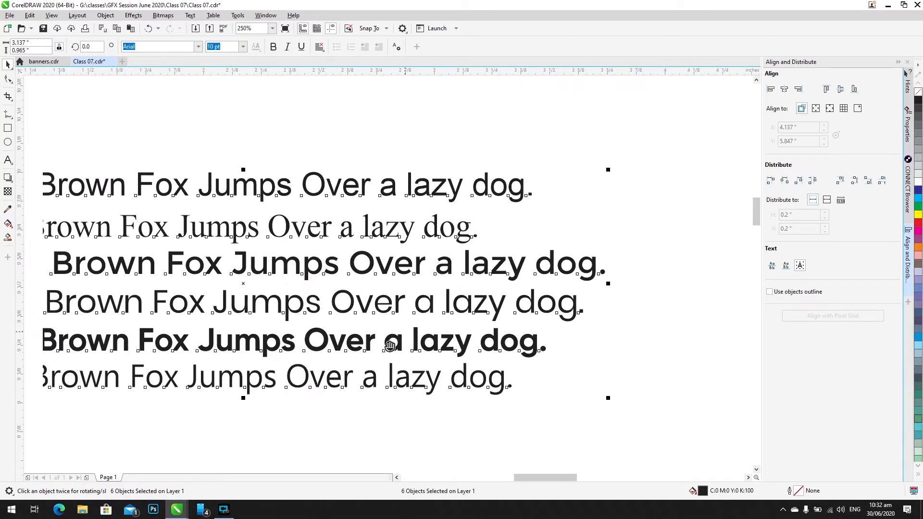
Step: Duplicate the first Arial sentence to the right of the six stacked lines on the same level
drag(390, 346, 406, 314)
scroll(278, 260, down, 3)
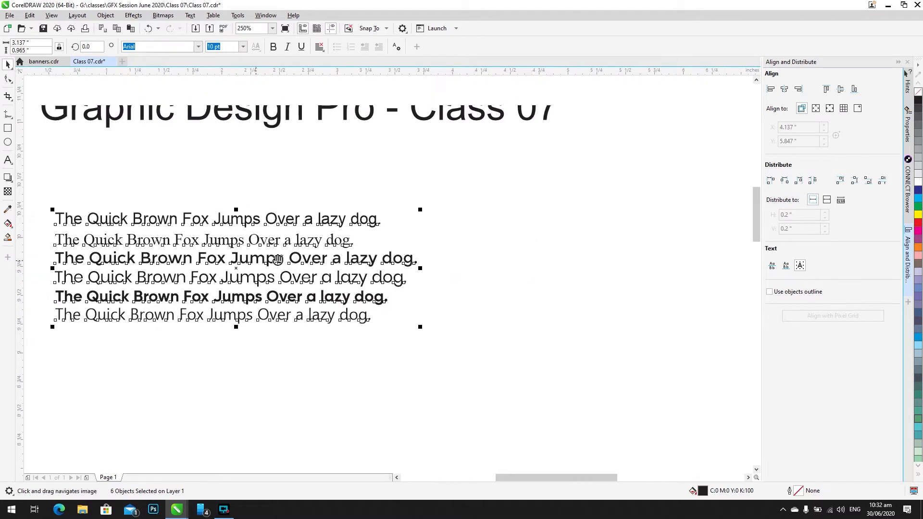
drag(278, 259, 283, 256)
click(86, 191)
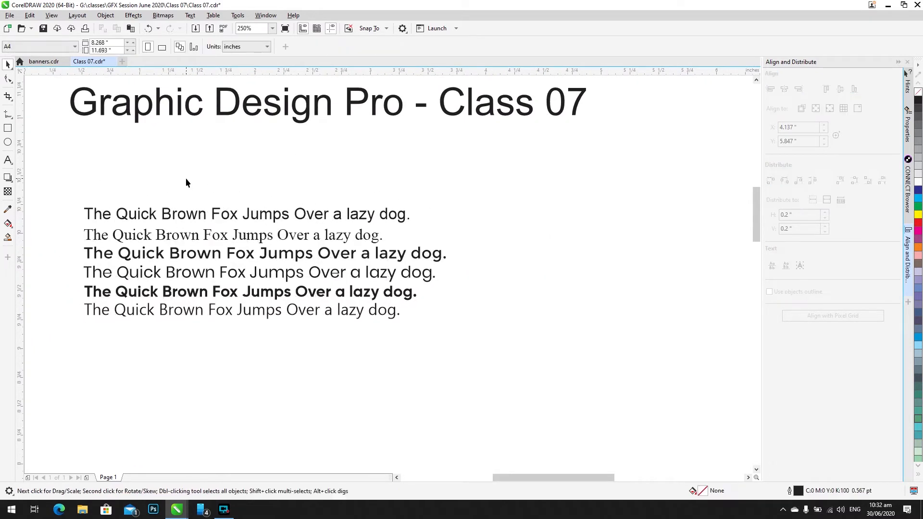
drag(202, 337, 202, 336)
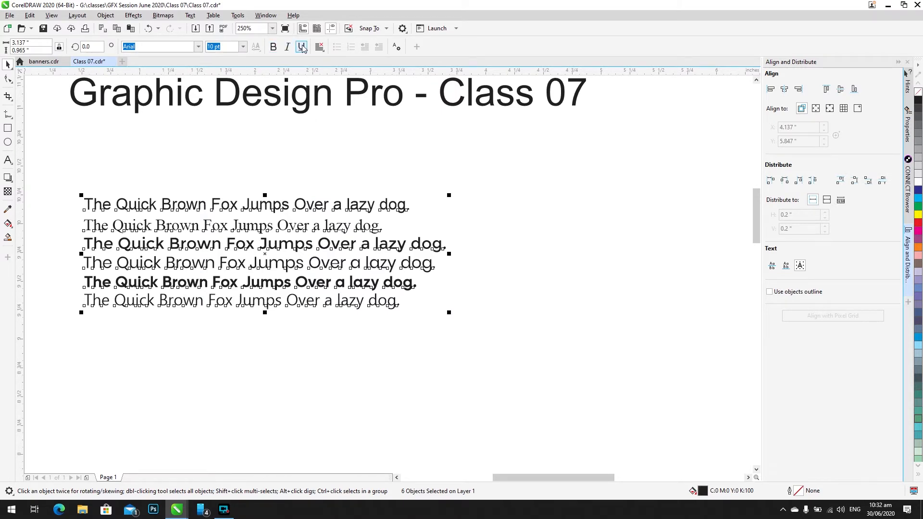
key(Escape)
click(221, 208)
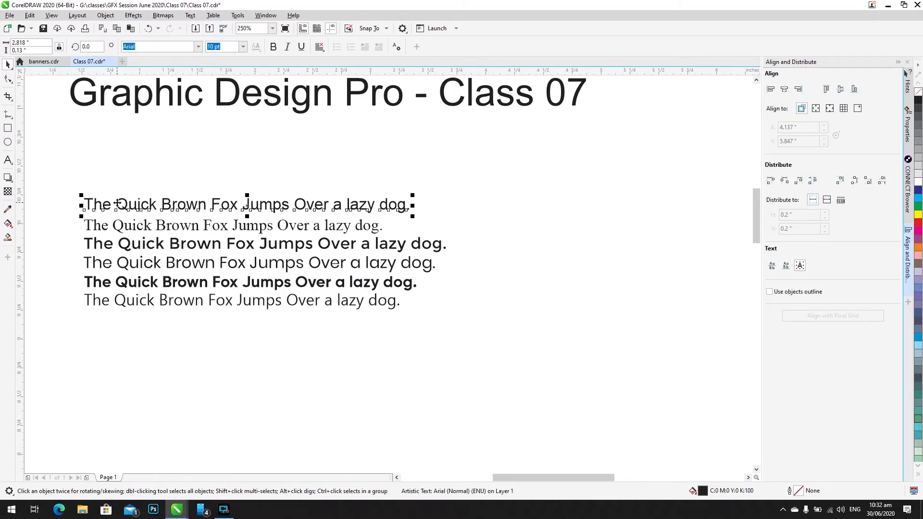
drag(117, 202, 494, 193)
right_click(494, 194)
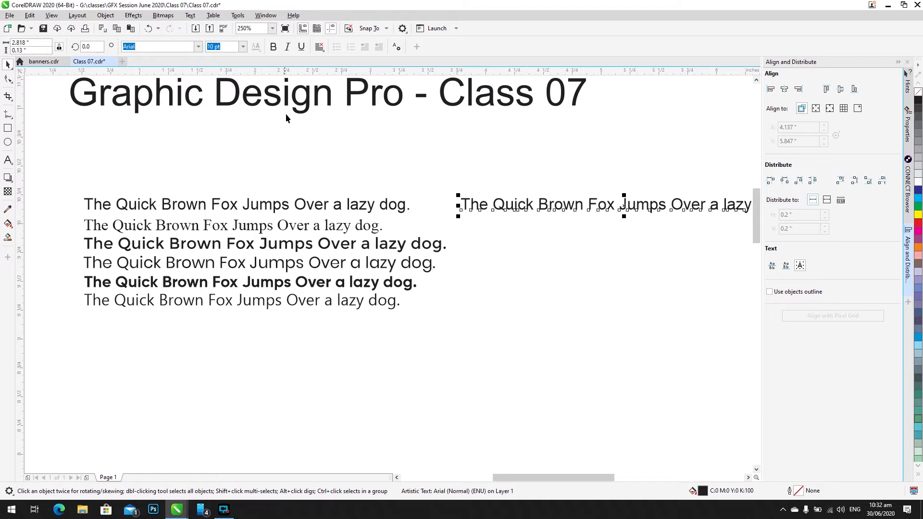
Step: Format the duplicated sentence as bold, italic and underlined
click(272, 50)
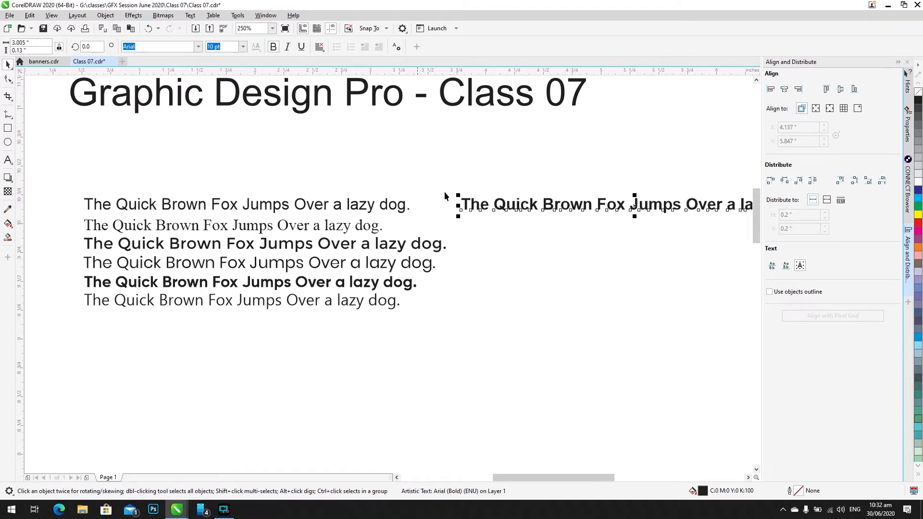
drag(493, 199, 277, 198)
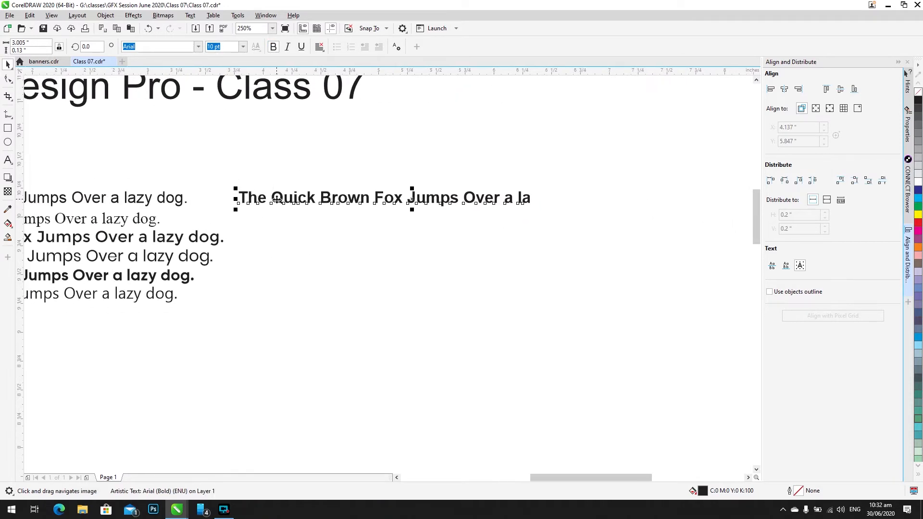
click(291, 45)
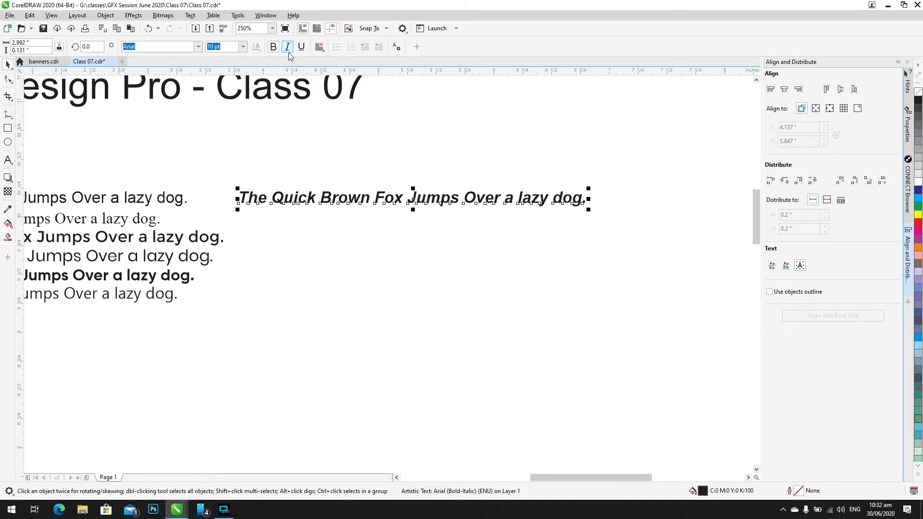
click(304, 49)
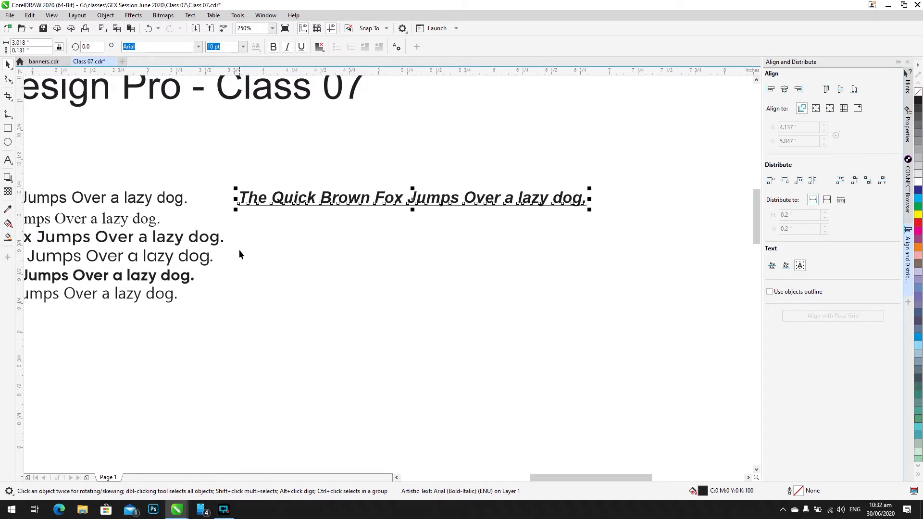
scroll(228, 214, up, 4)
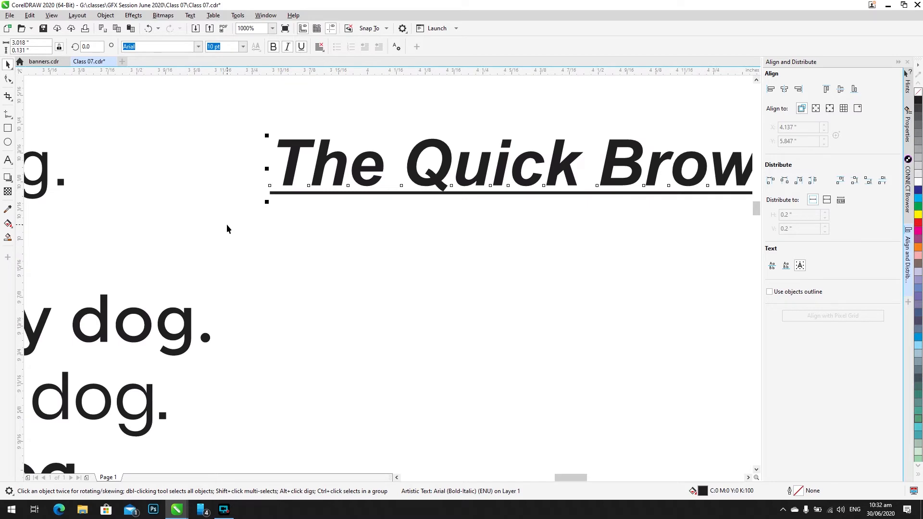
Step: Try Left text alignment on the underlined sentence and set it to Center
click(321, 47)
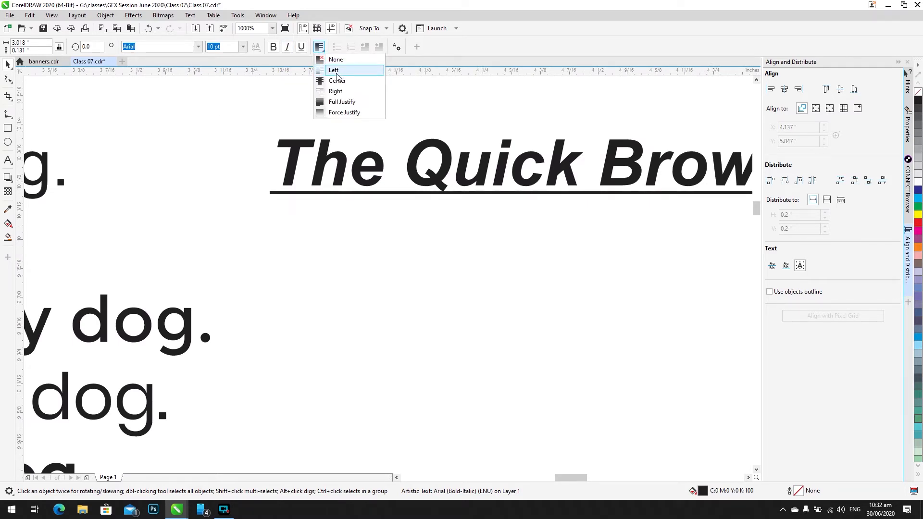
scroll(322, 263, down, 4)
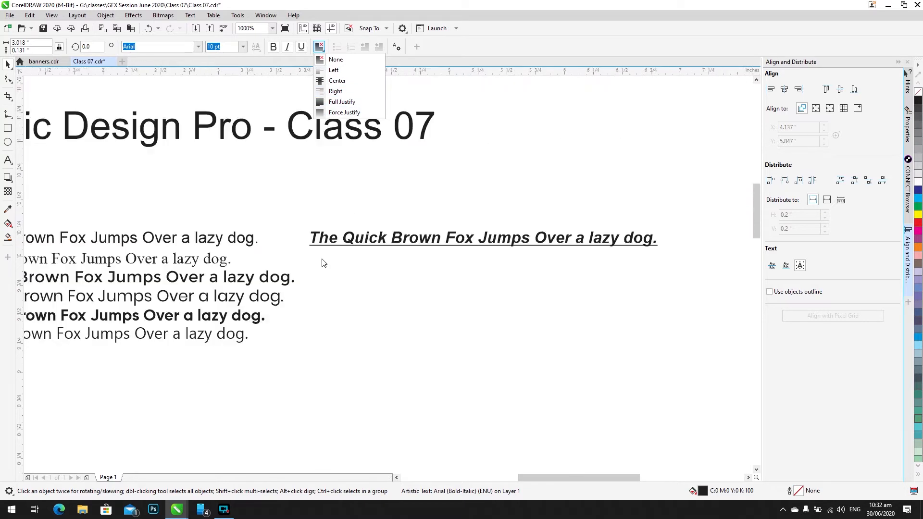
click(327, 71)
click(319, 46)
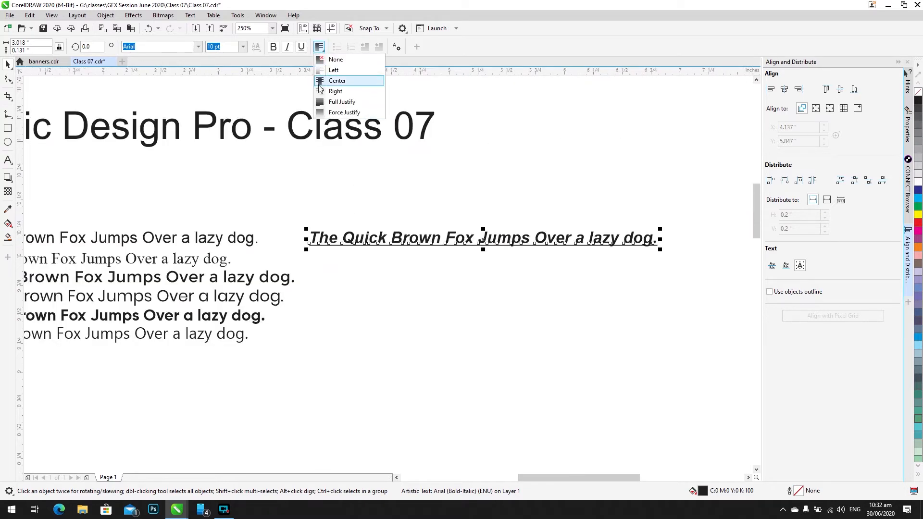
click(319, 84)
click(386, 164)
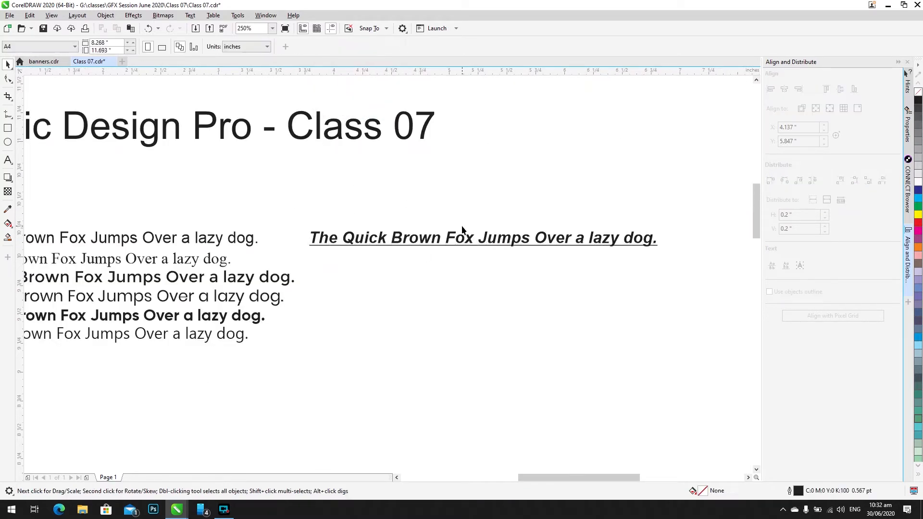
scroll(414, 246, down, 2)
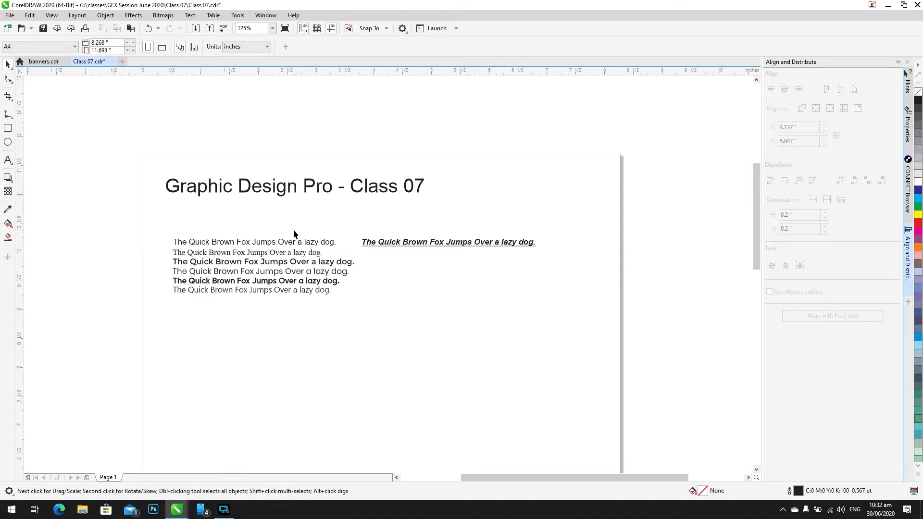
click(59, 509)
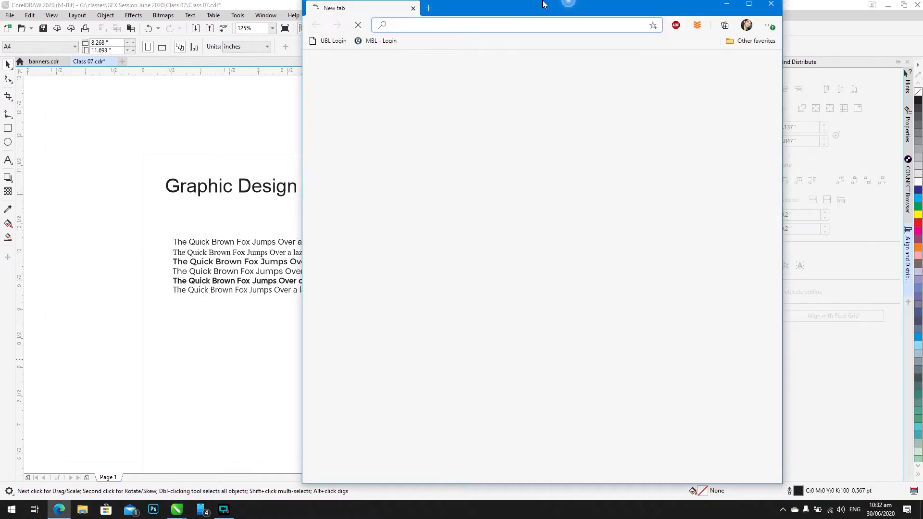
drag(274, 7, 356, 1)
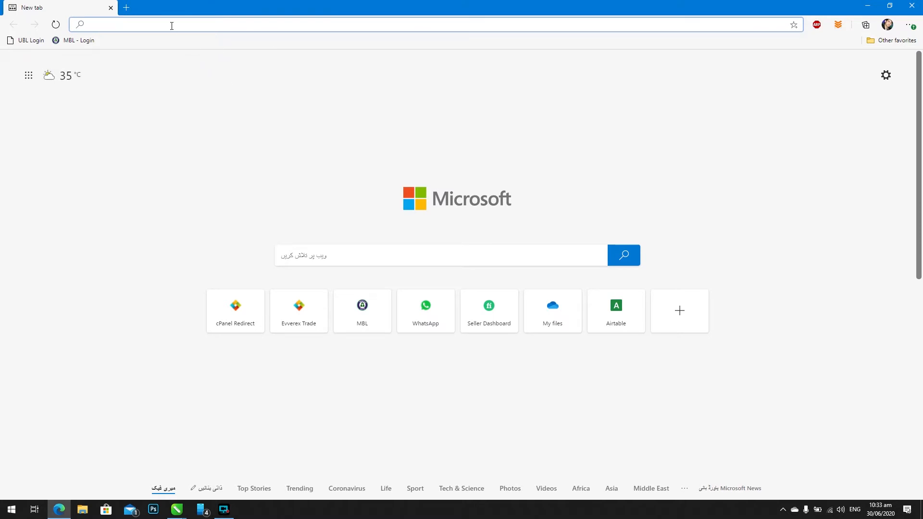
text(lip)
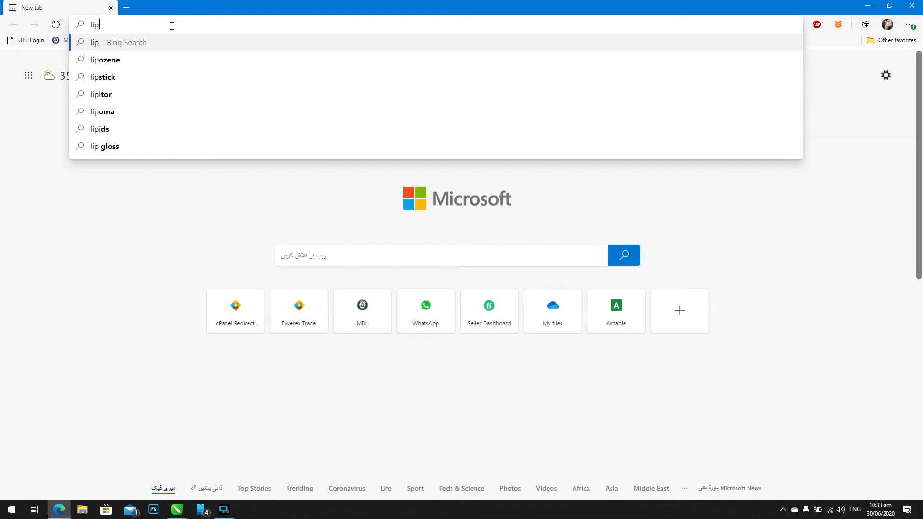
text(umn)
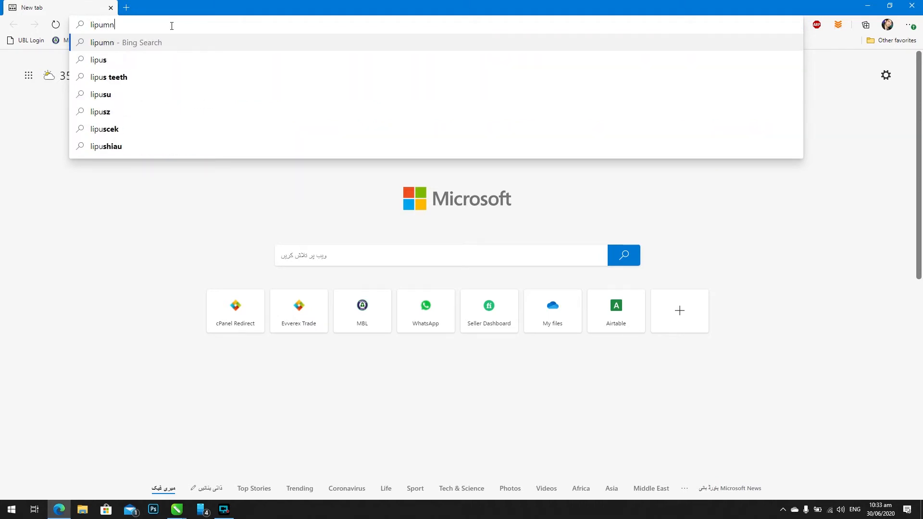
key(BackSpace)
key(ctrl+Return)
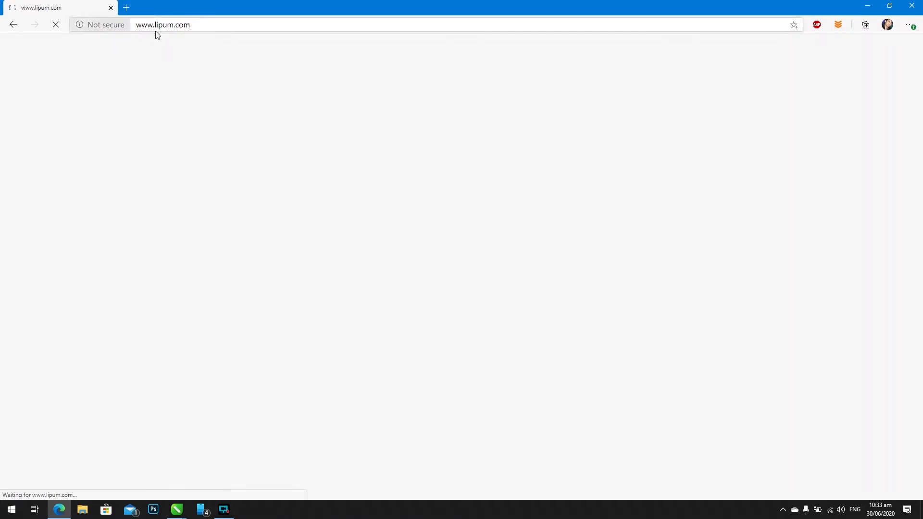
click(168, 29)
click(168, 29)
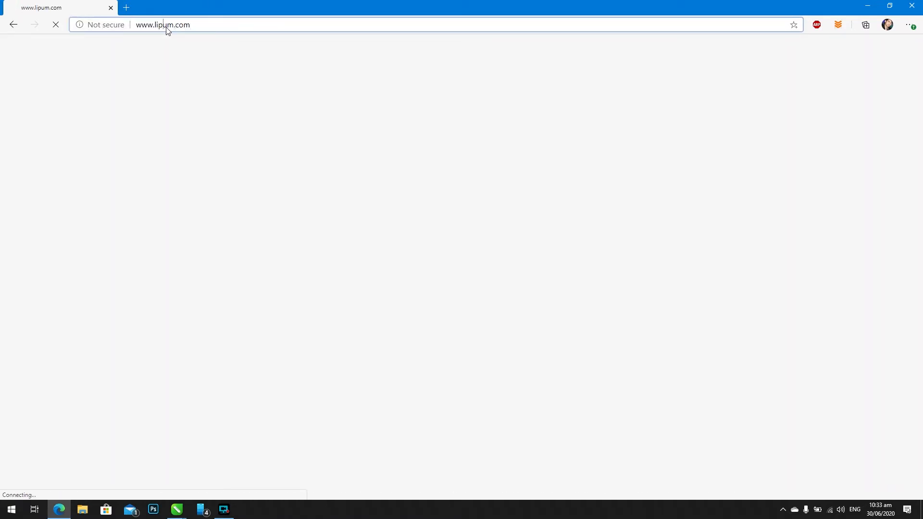
text(s)
key(Return)
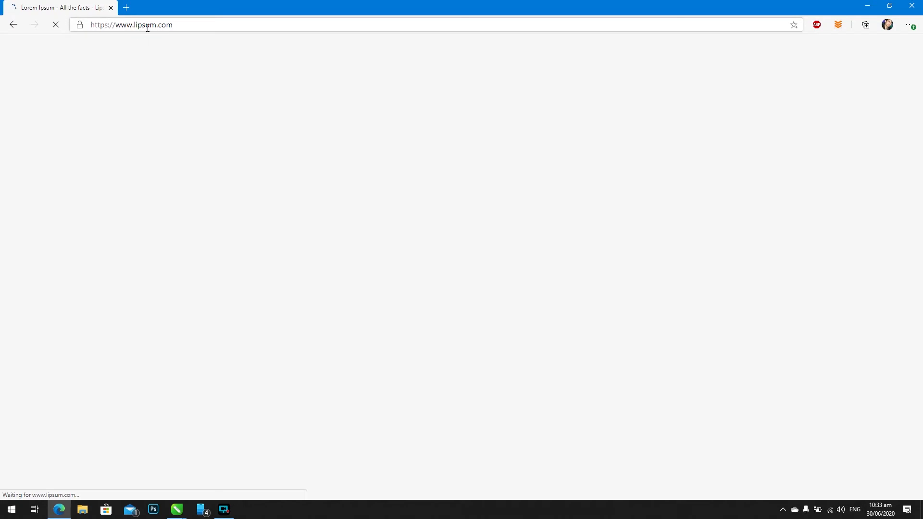
drag(193, 3, 269, 1)
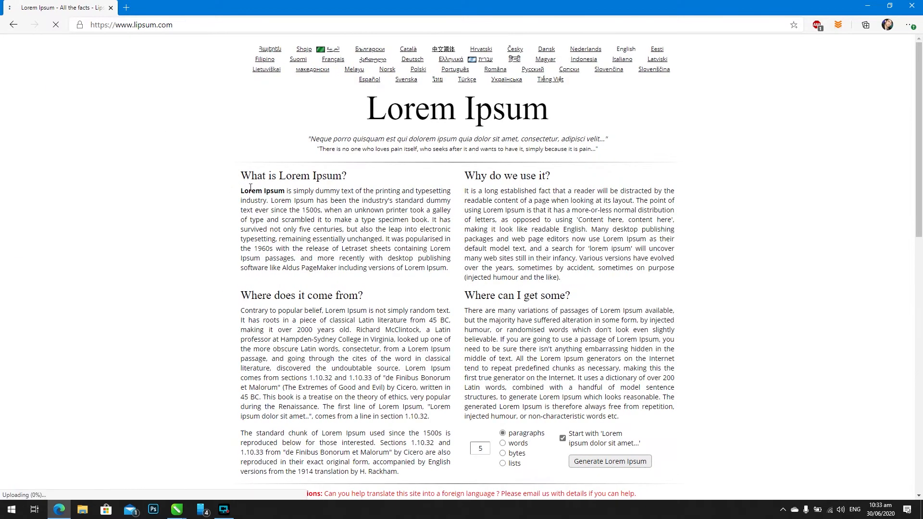
Step: Select and copy the heading "What is Lorem Ipsum?" together with the full paragraph beneath it
drag(426, 113, 558, 126)
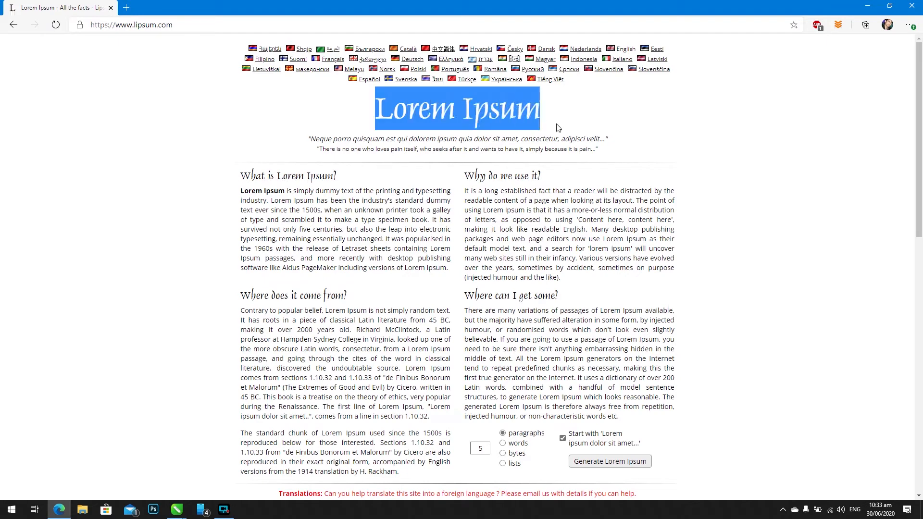
click(345, 176)
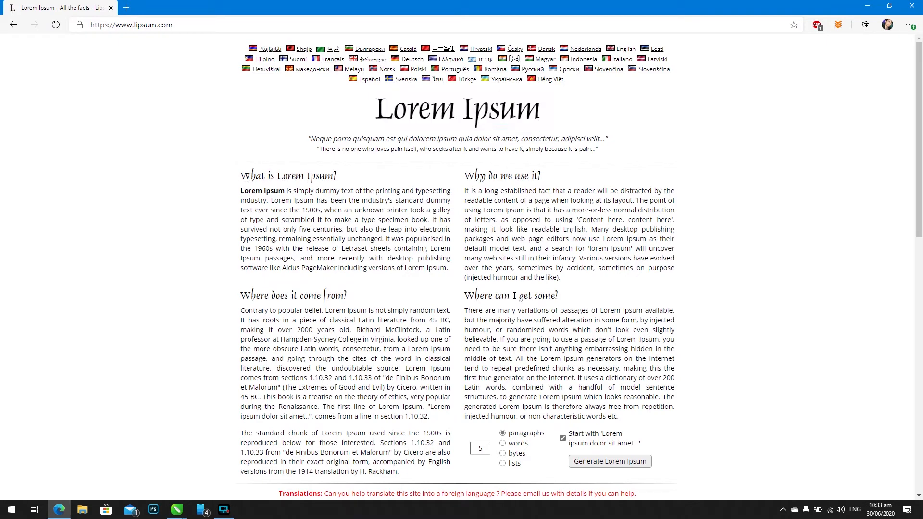
drag(246, 176, 267, 201)
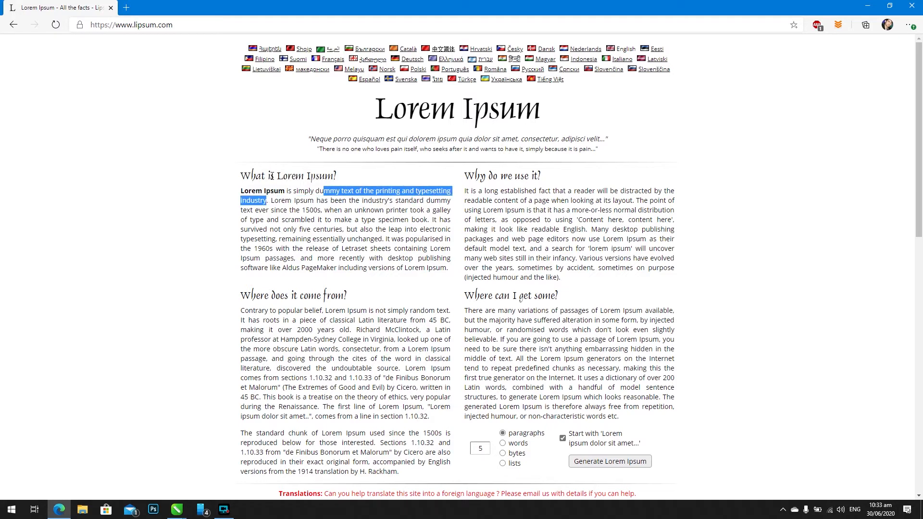
drag(451, 275, 242, 189)
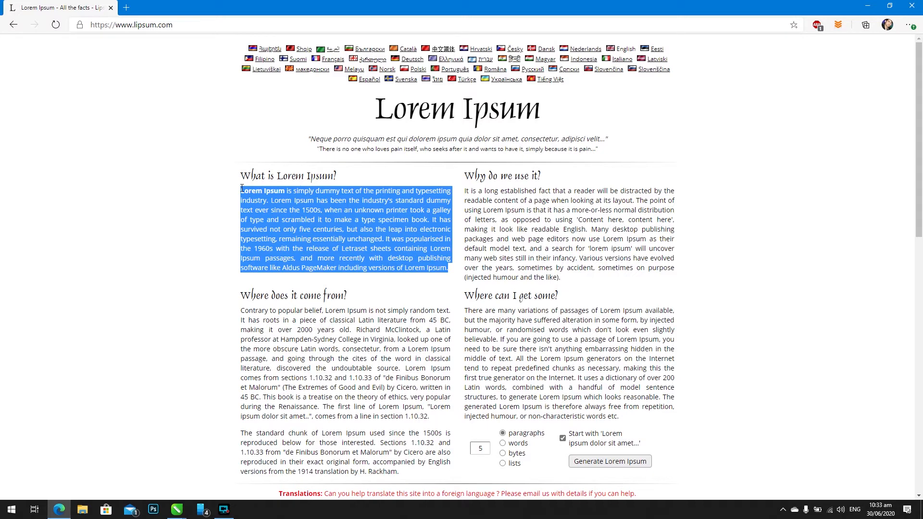
drag(241, 189, 244, 181)
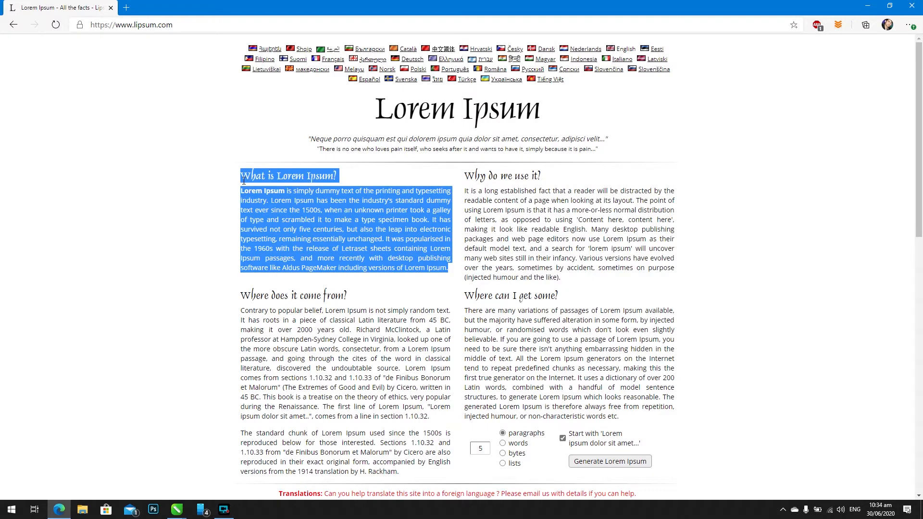
Step: Switch to CorelDRAW, duplicate the underlined sentence lower on the page and replace the copy's text with the copied Lorem Ipsum passage
key(alt+Tab)
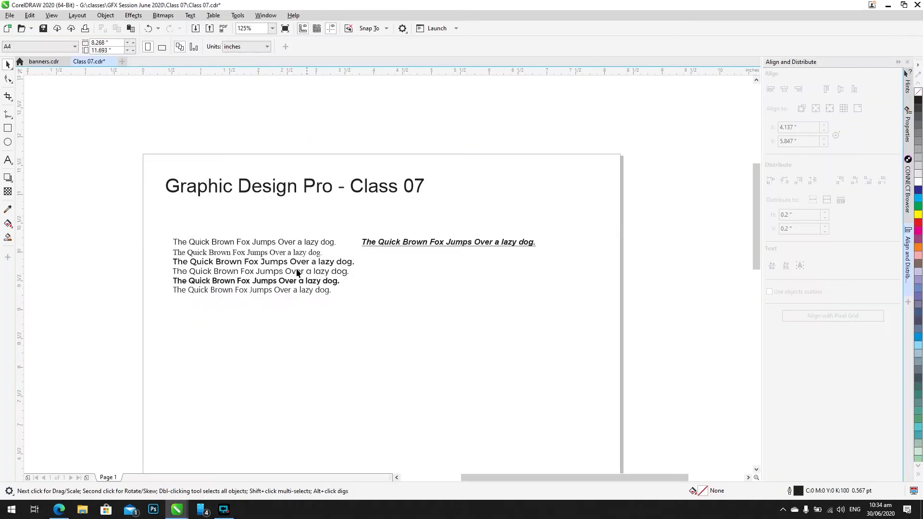
click(403, 243)
drag(415, 245, 379, 388)
right_click(379, 387)
double_click(380, 387)
key(ctrl+a)
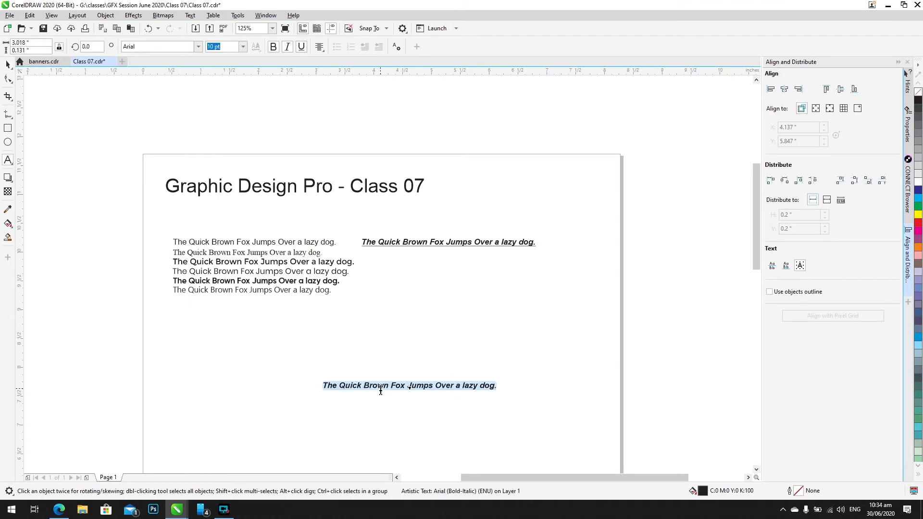
key(ctrl+v)
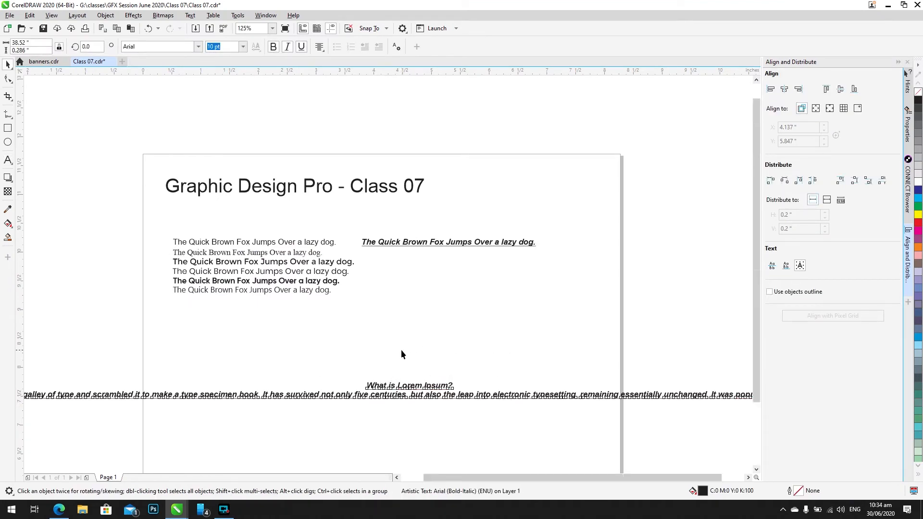
Step: Set the text alignment of the pasted Lorem Ipsum passage to Left
key(F4)
key(z)
click(419, 290)
key(space)
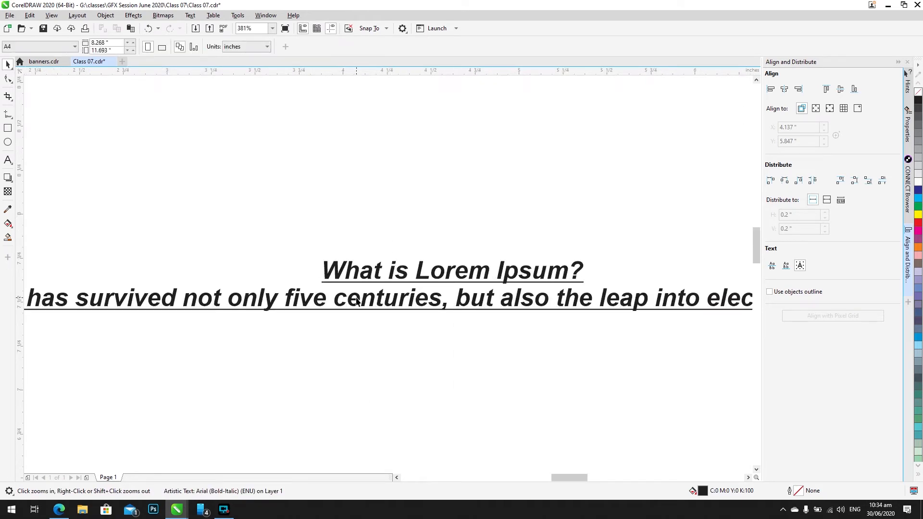
scroll(357, 301, down, 5)
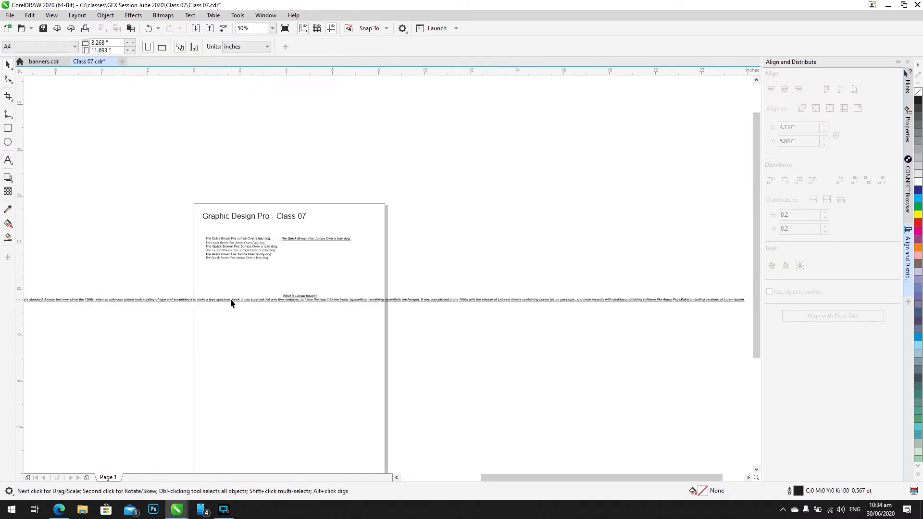
click(288, 298)
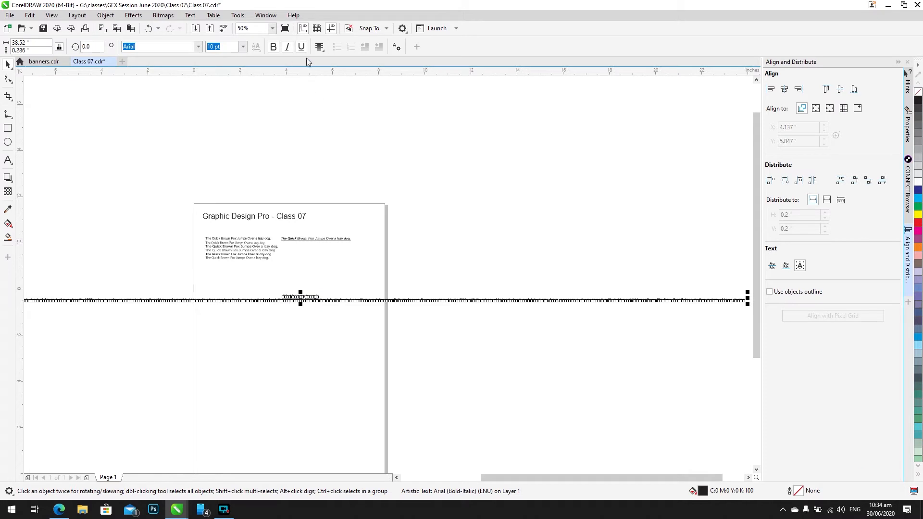
click(320, 46)
click(323, 73)
Step: Move the Lorem Ipsum text so it starts near the page's left margin, beneath the six stacked sentences
drag(101, 294, 450, 290)
key(z)
drag(165, 255, 398, 334)
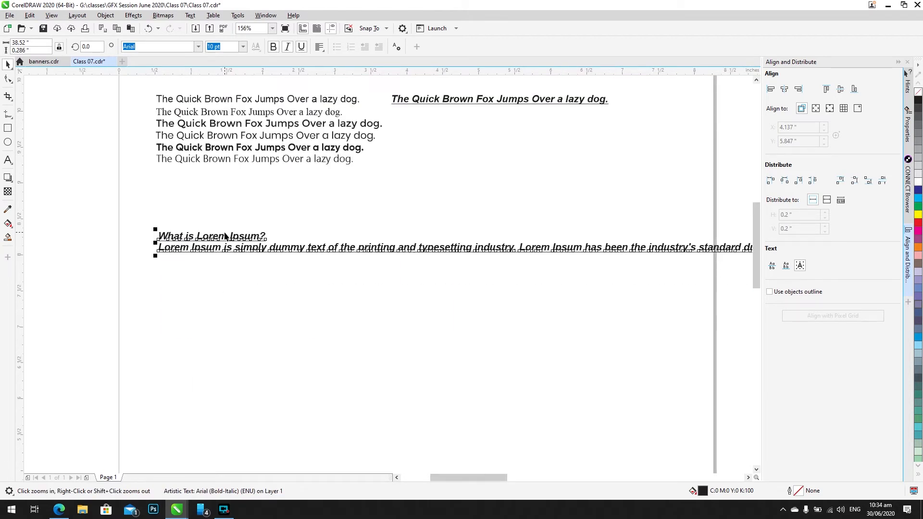
Step: Insert line breaks in the Lorem Ipsum paragraph before "industry's", "scrambled" and "electronic" so those lines stay within the page
key(space)
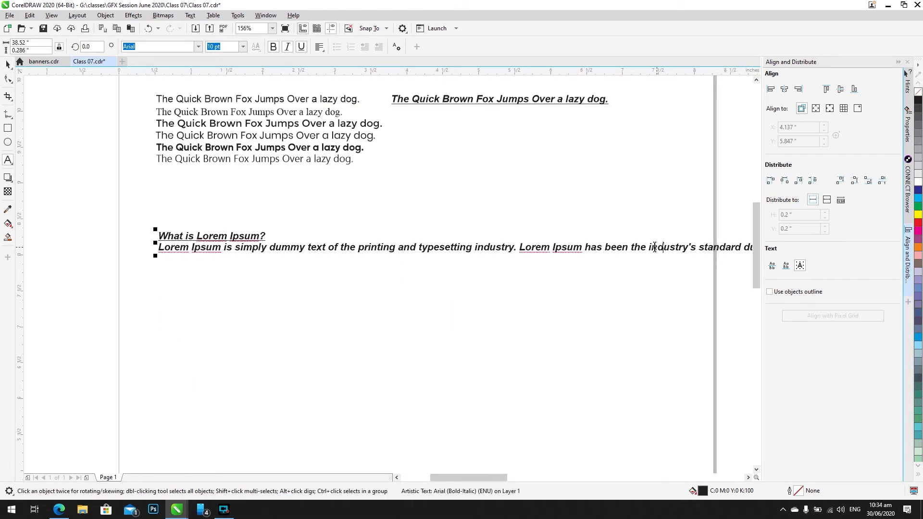
double_click(648, 247)
key(Return)
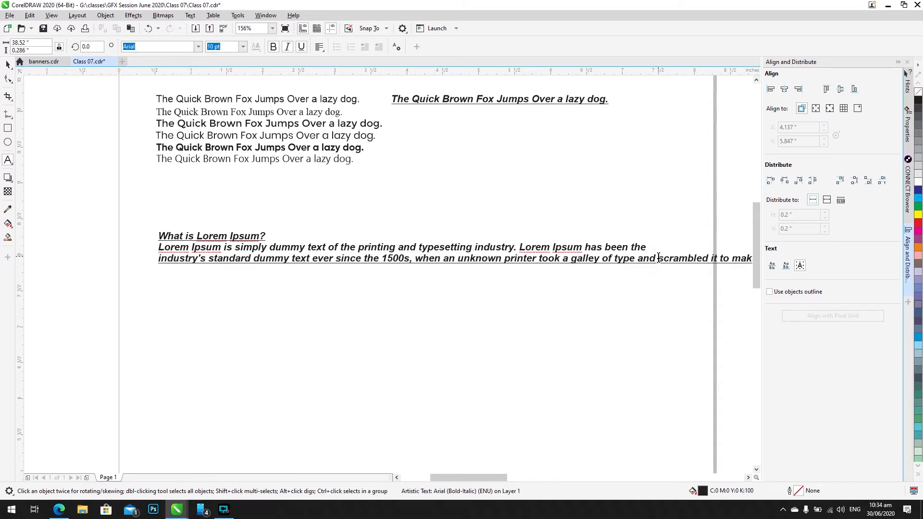
click(658, 259)
key(Return)
click(656, 269)
key(Return)
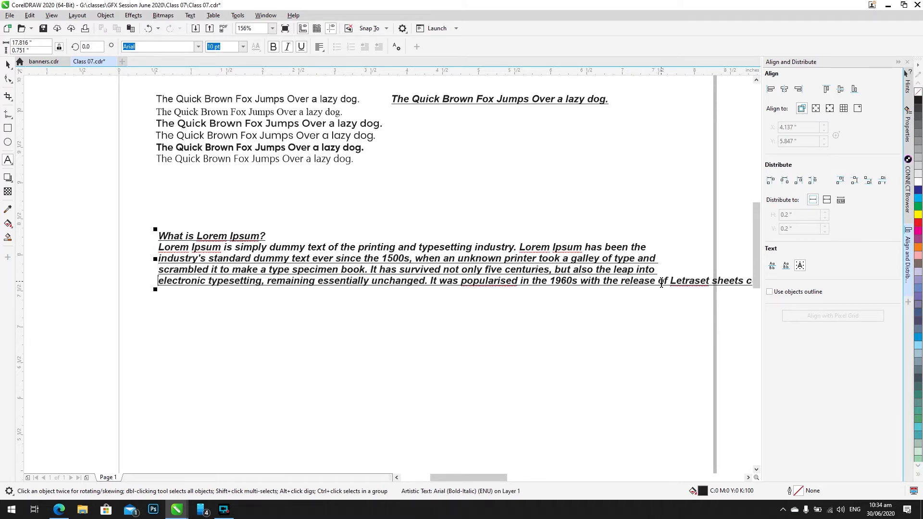
Step: Break the remaining overlong Lorem Ipsum text into lines before "of Letraset" and before "like Aldus"
click(661, 282)
key(Return)
key(ctrl+z)
key(Left)
key(Return)
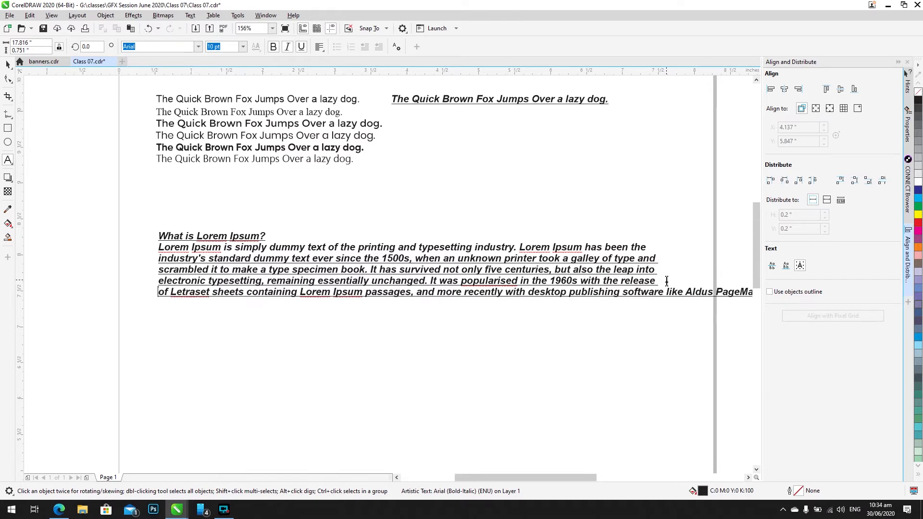
scroll(666, 280, down, 2)
scroll(657, 287, up, 2)
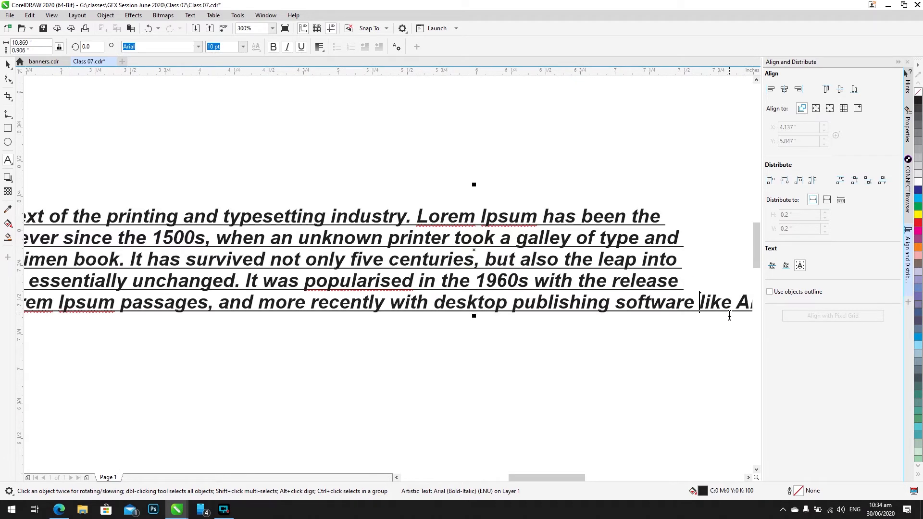
key(Return)
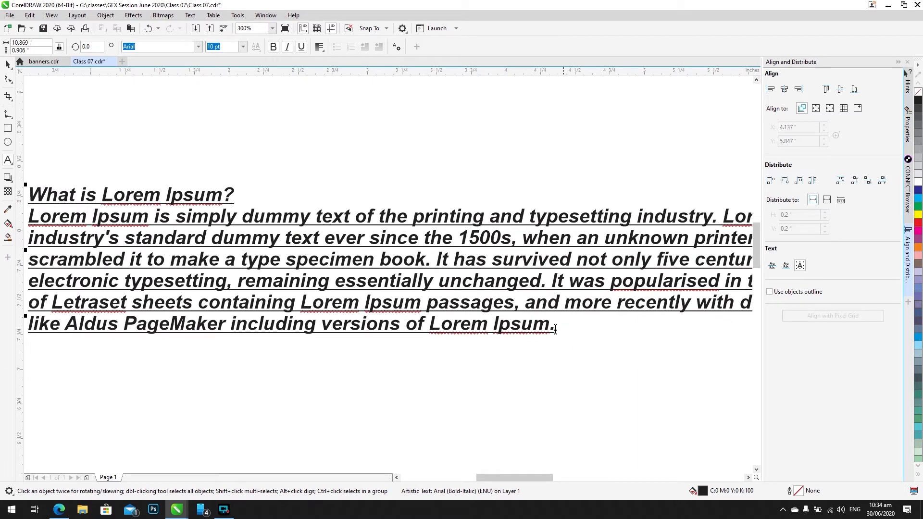
Step: Select the entire Lorem Ipsum passage including its heading and set its alignment to Center
scroll(555, 329, down, 2)
key(ctrl+space)
key(F2)
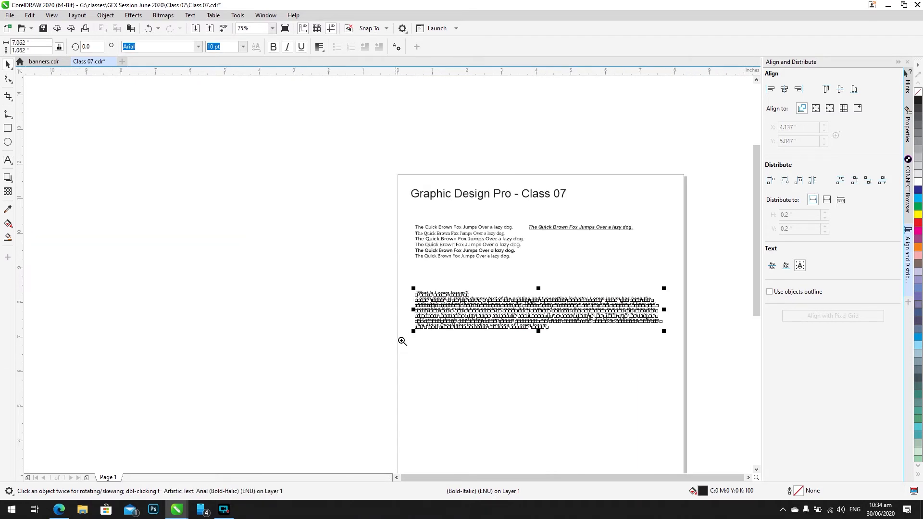
drag(399, 339, 661, 270)
key(F8)
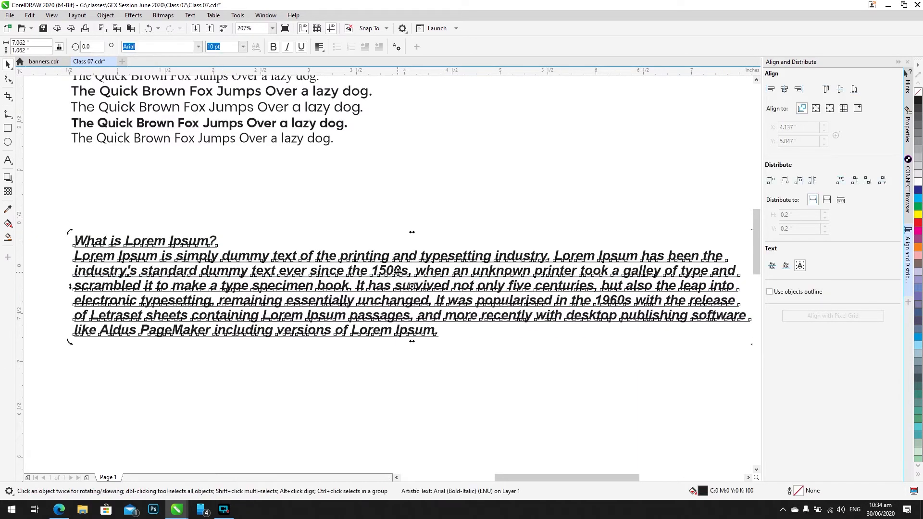
drag(438, 331, 75, 241)
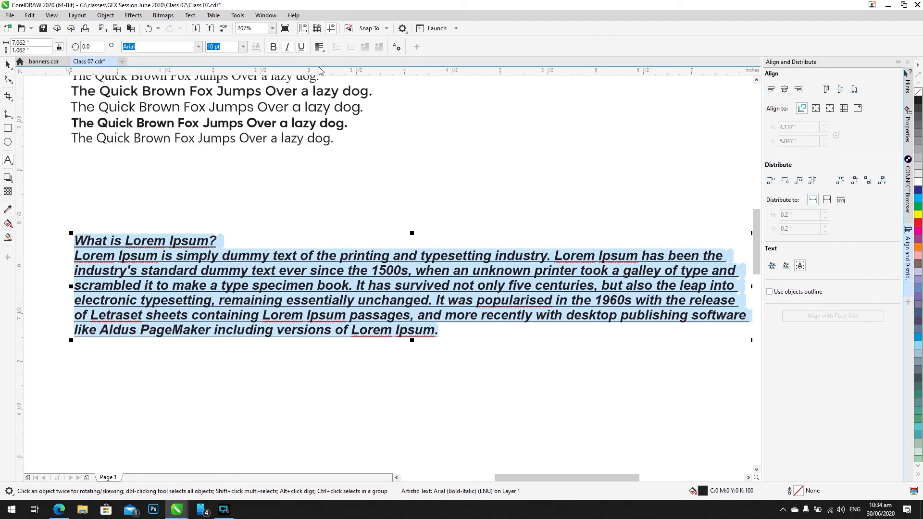
click(319, 47)
click(337, 81)
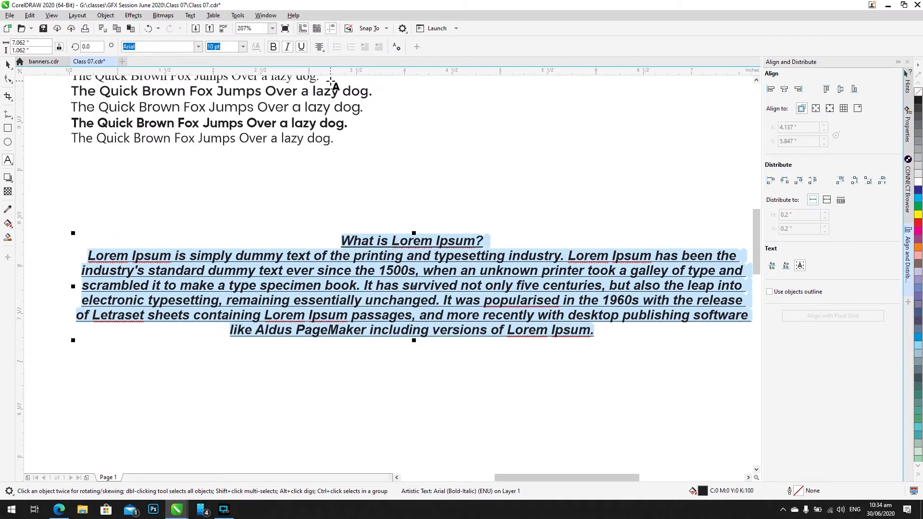
Step: Try Right alignment and Full Justify on the selected Lorem Ipsum passage
click(324, 47)
click(335, 91)
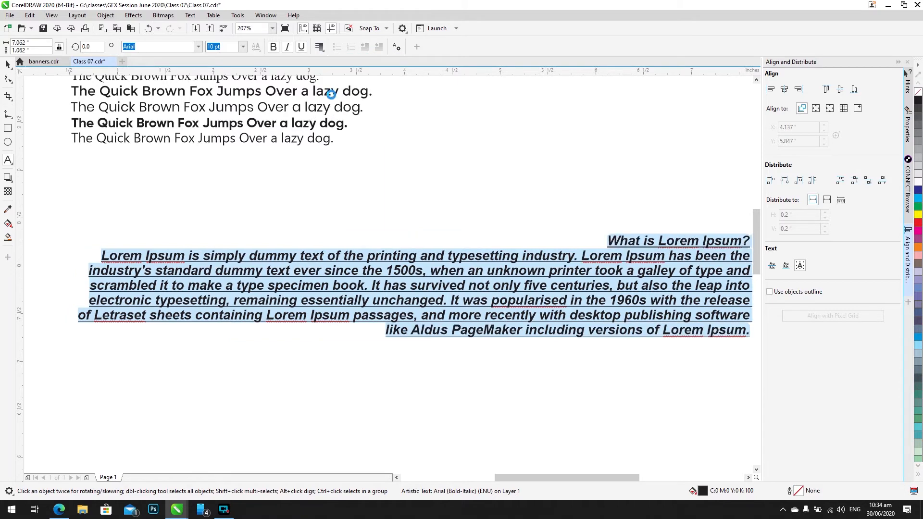
click(319, 46)
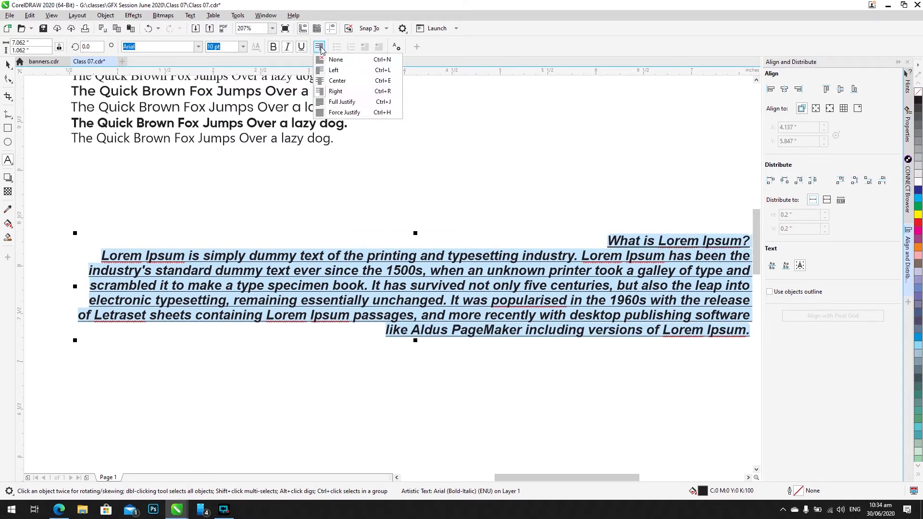
click(325, 101)
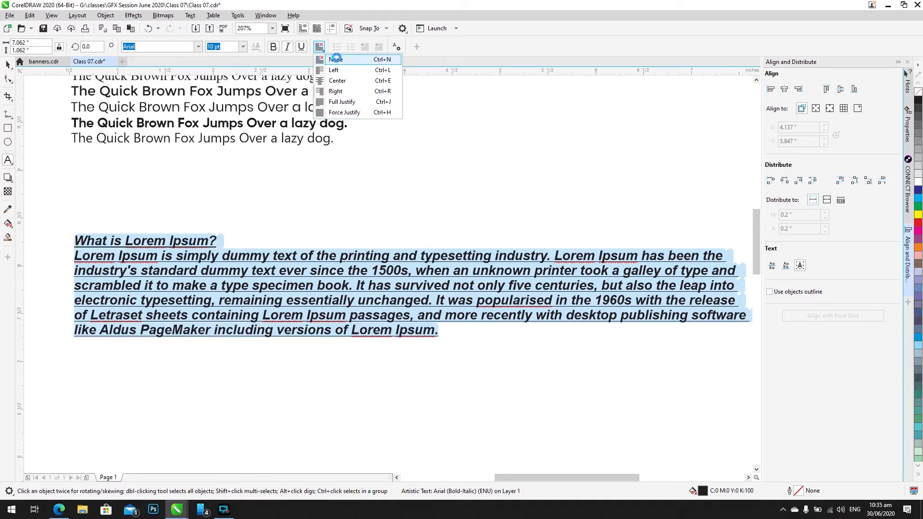
Step: Set the passage's alignment to None and insert a blank line beneath the heading "What is Lorem Ipsum?"
click(336, 59)
click(227, 244)
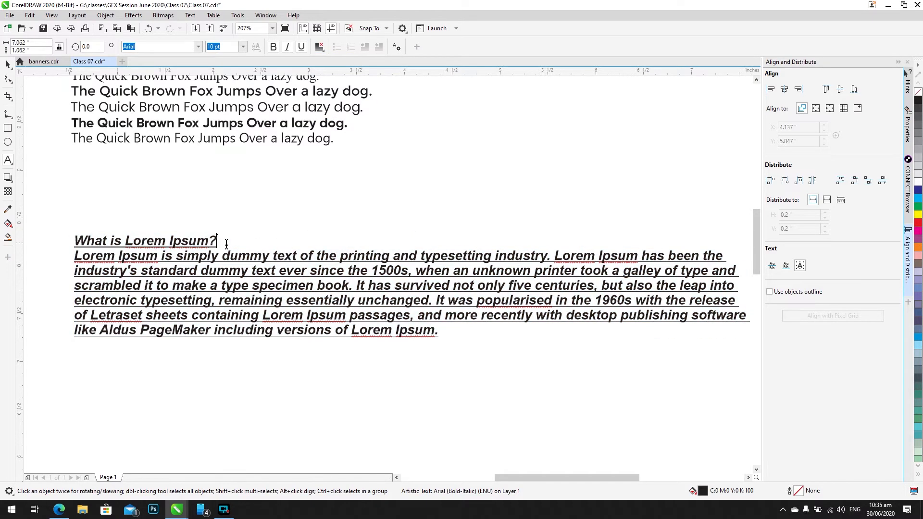
key(Return)
Step: Place a vertical guideline at the right end of the longest line in the Lorem Ipsum paragraph
drag(75, 270, 702, 332)
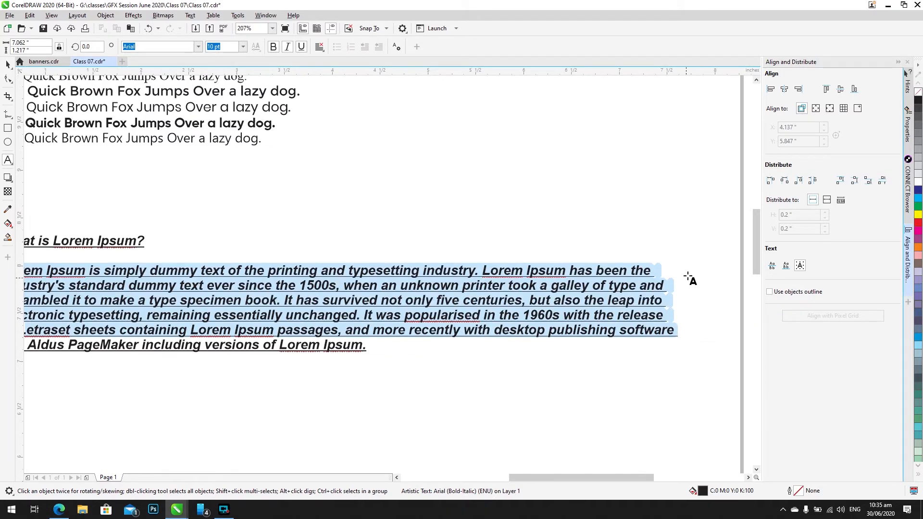
scroll(704, 290, up, 3)
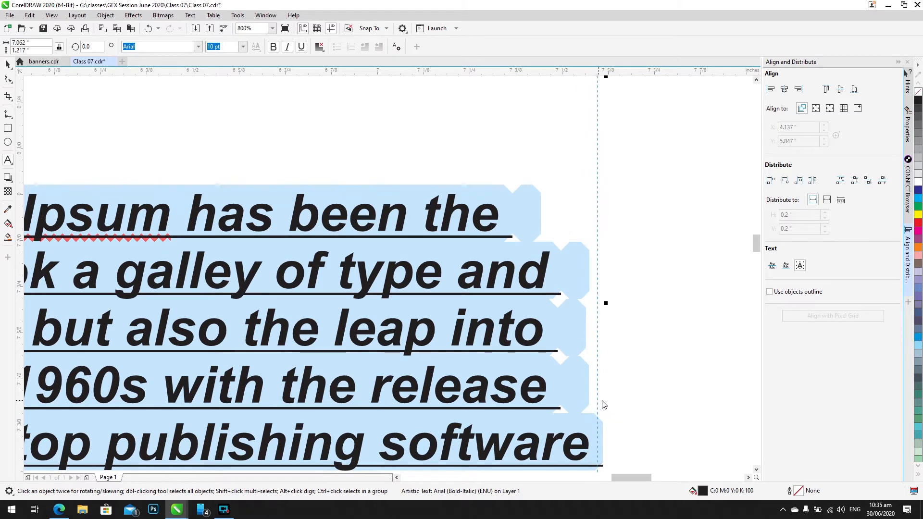
drag(608, 399, 603, 379)
Step: Select all text in the Lorem Ipsum object and apply Full Justify
click(500, 217)
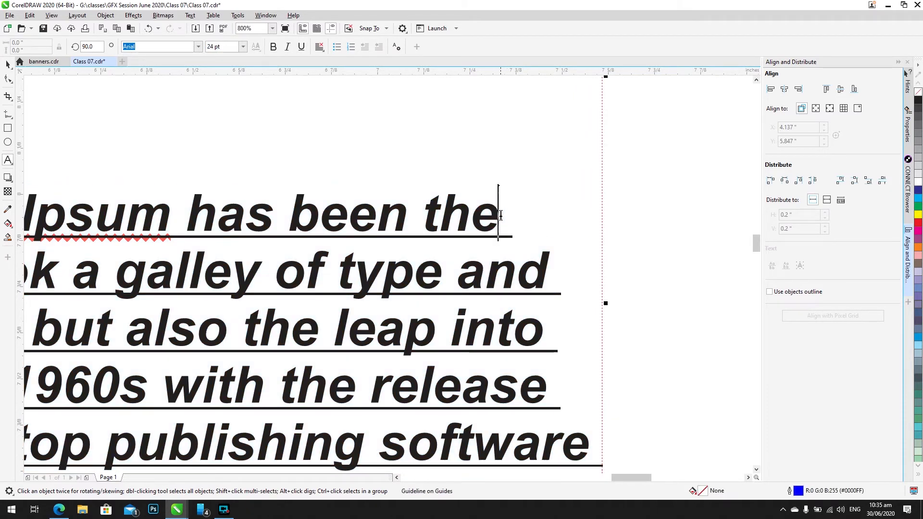
key(ctrl+a)
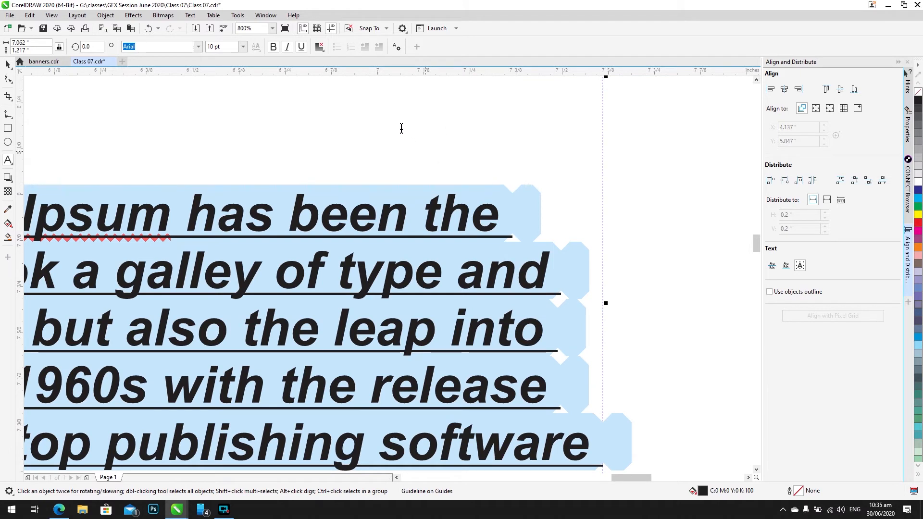
click(319, 46)
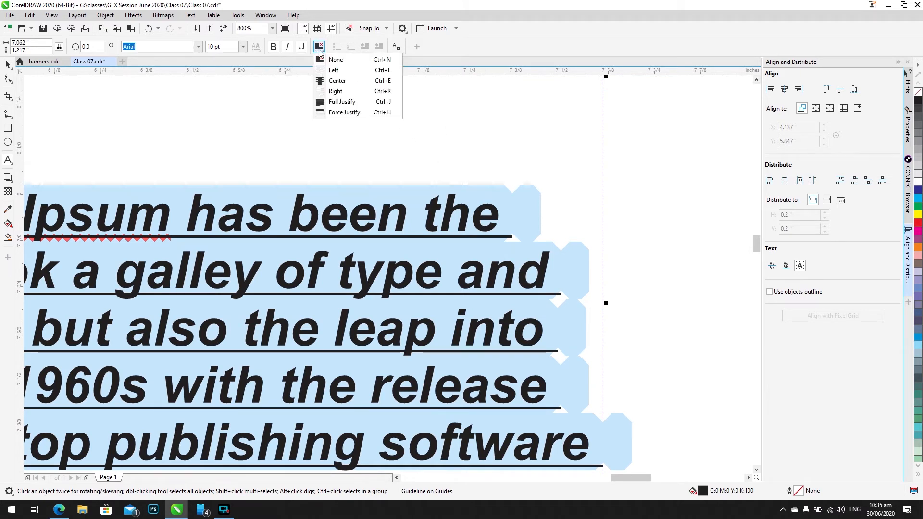
click(328, 105)
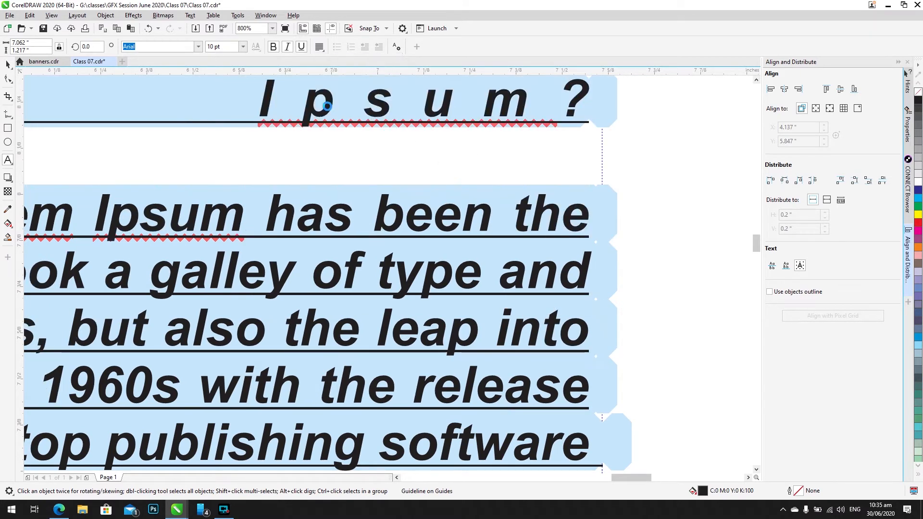
Step: Move the vertical guideline to 7.58" so it meets the right edge of the justified letters, and reselect the Lorem Ipsum text
key(ctrl+space)
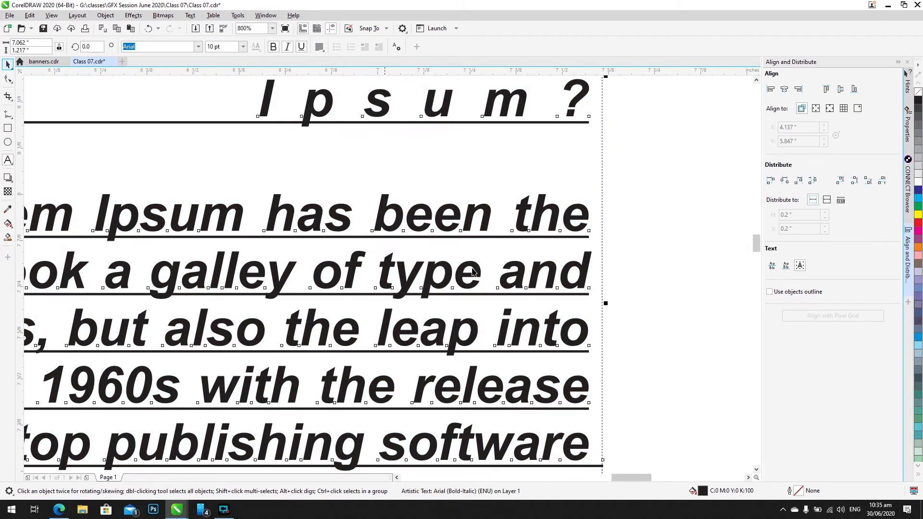
drag(601, 395, 591, 396)
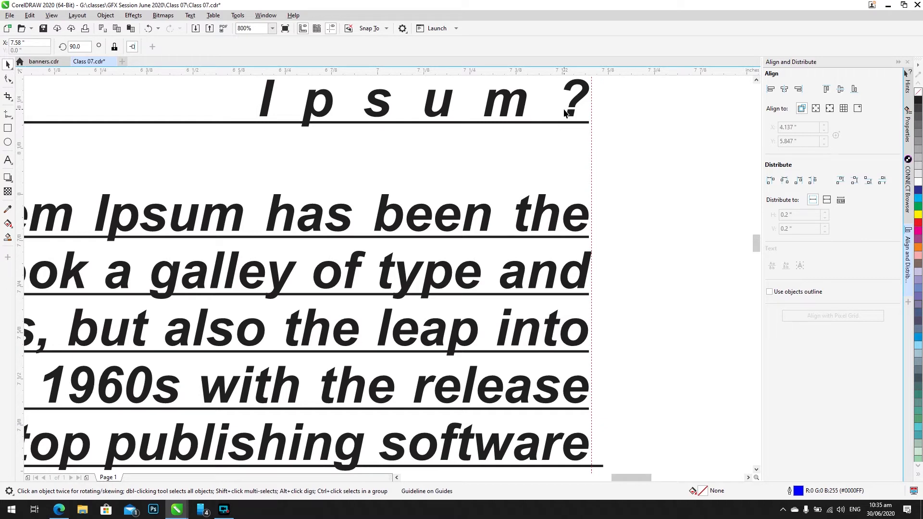
click(490, 228)
key(shift+F2)
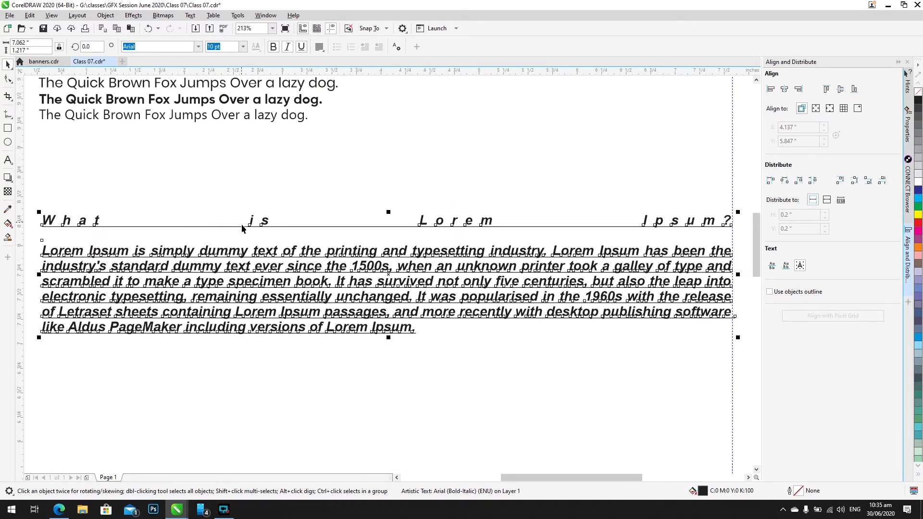
Step: Select the spread-out heading "What is Lorem Ipsum?" and set the text alignment to None
double_click(246, 226)
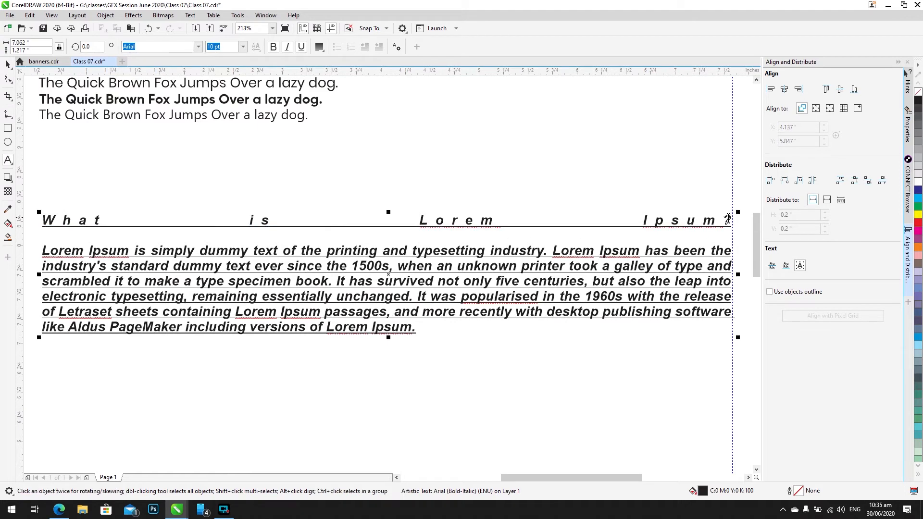
drag(728, 217, 39, 220)
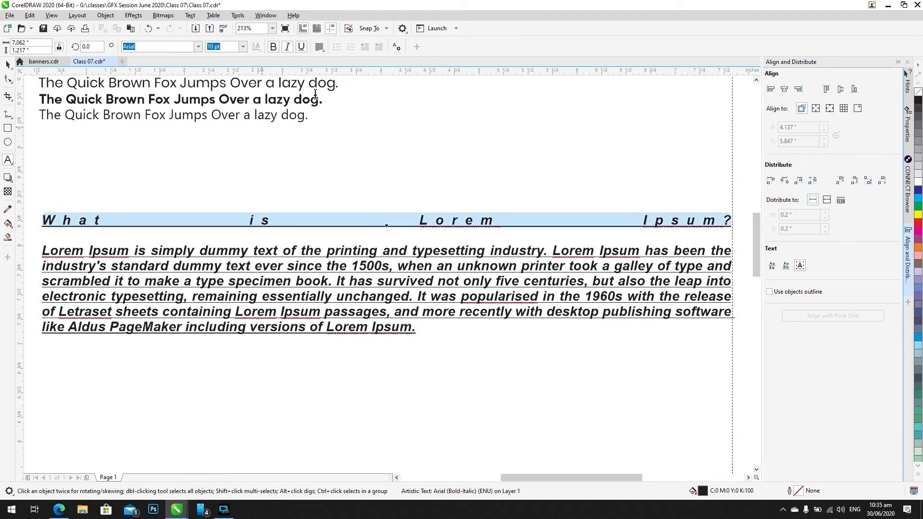
click(319, 46)
click(325, 62)
click(183, 220)
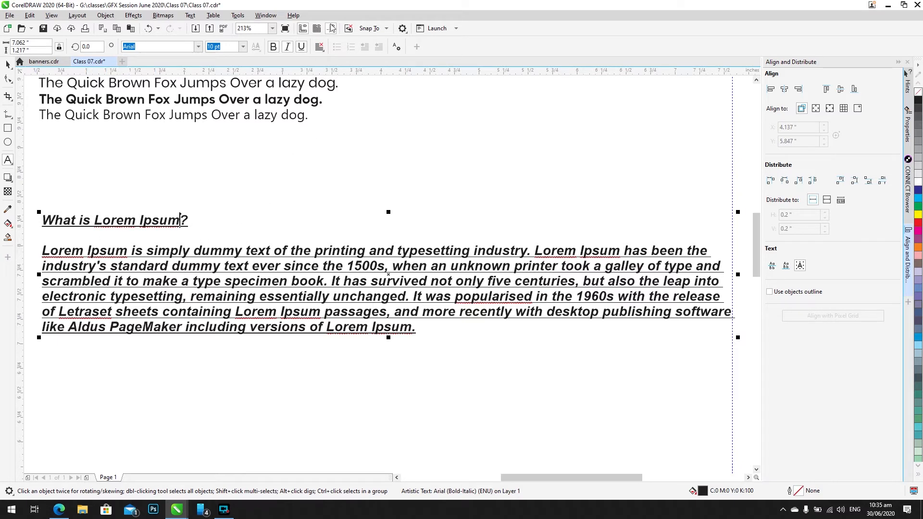
click(319, 47)
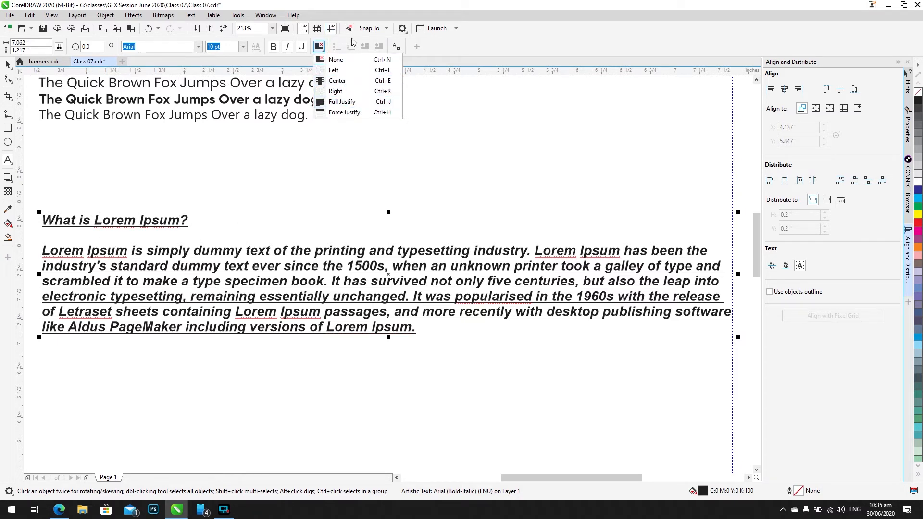
click(319, 46)
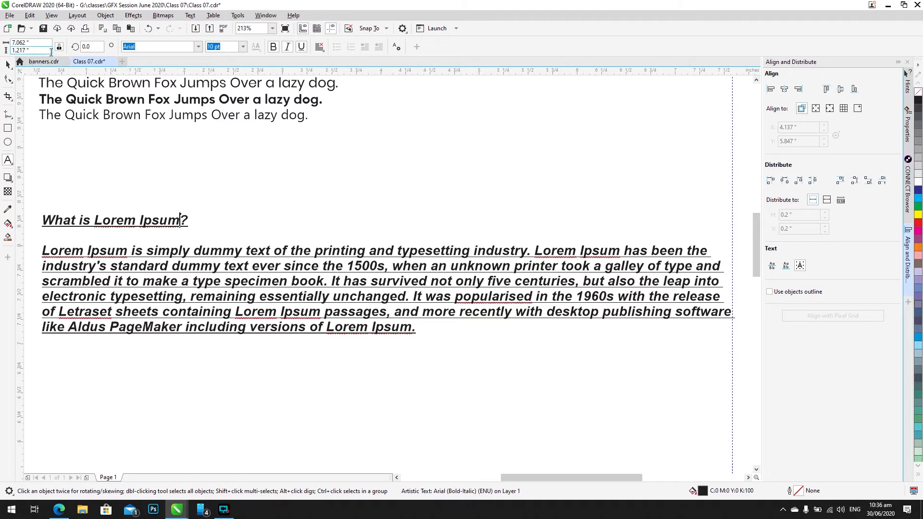
Step: Duplicate the Lorem Ipsum passage directly below itself and replace the copy's text with "Artistic Text"
click(8, 64)
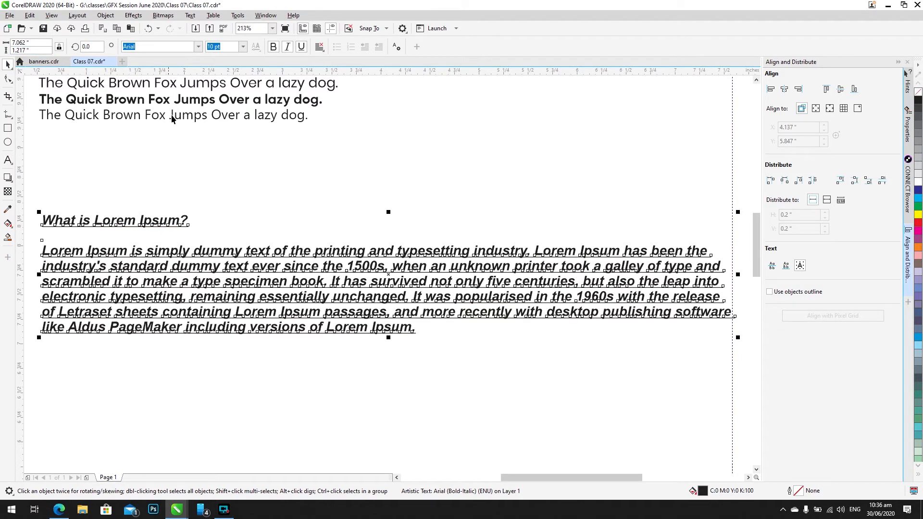
scroll(327, 178, down, 4)
click(265, 310)
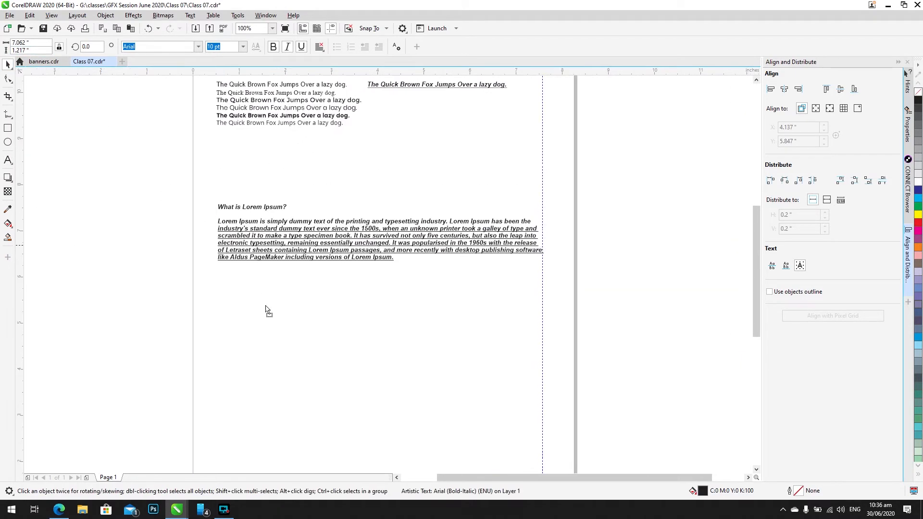
drag(266, 309, 264, 300)
right_click(264, 301)
double_click(265, 299)
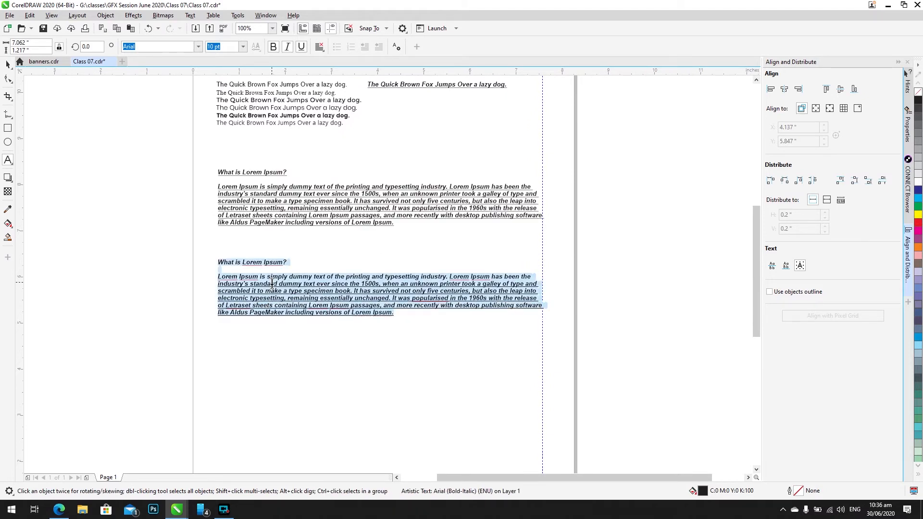
text(Artistic Text)
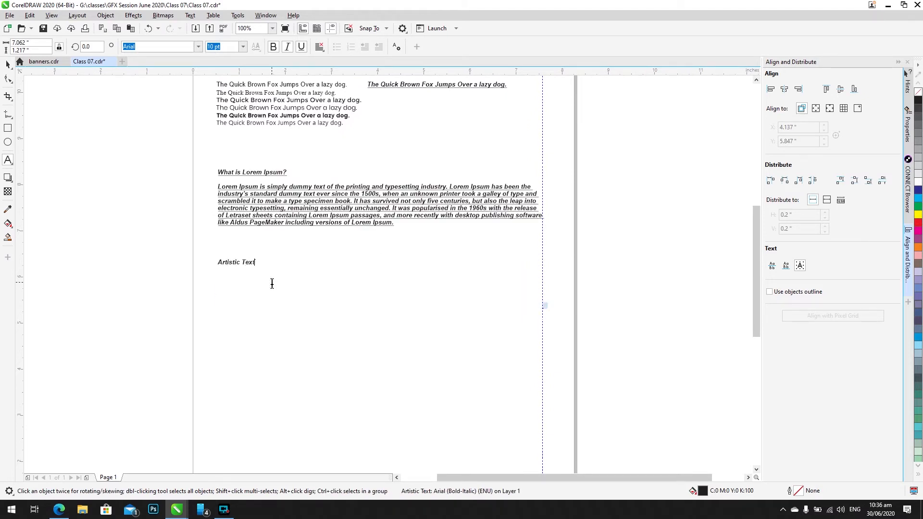
Step: Duplicate the "Artistic Text" label to its right on the same line
key(ctrl+space)
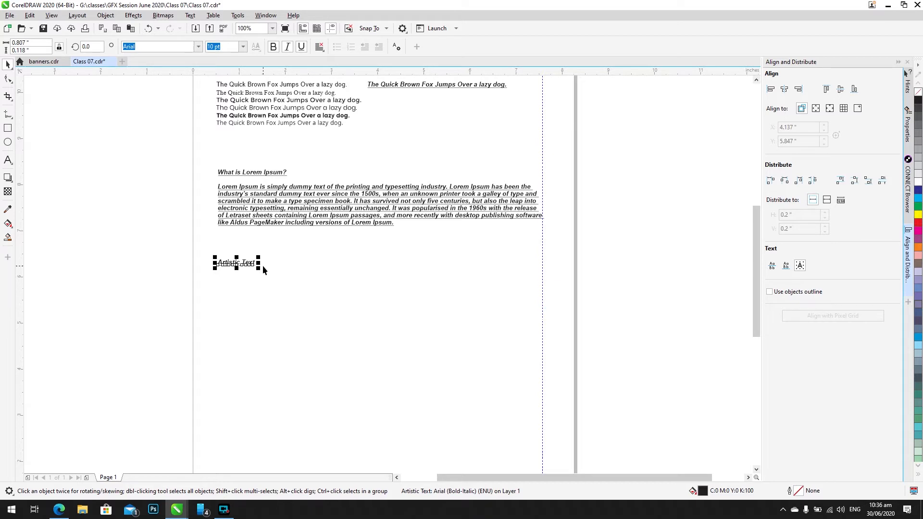
drag(249, 263, 455, 276)
right_click(455, 276)
Step: Replace the text of the right-hand "Artistic Text" copy with "Paragraph Text"
double_click(450, 263)
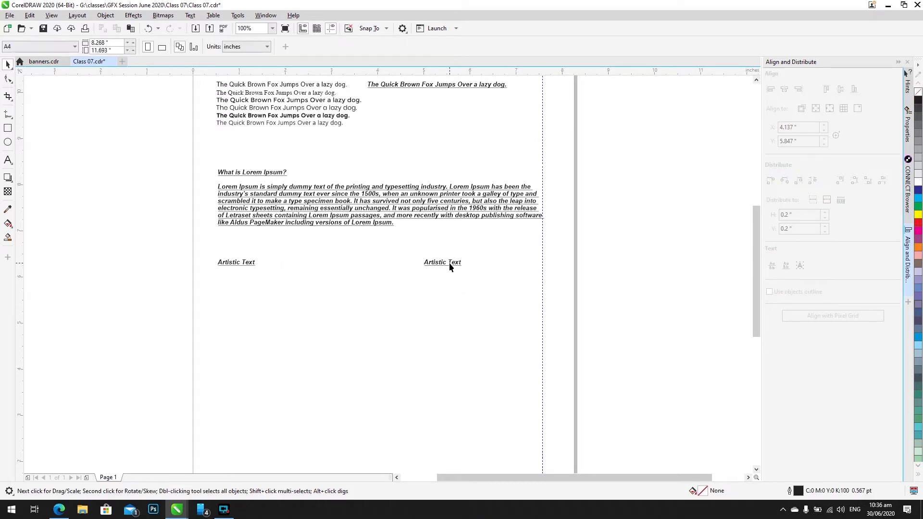
double_click(450, 264)
key(ctrl+space)
key(ctrl+a)
click(454, 288)
double_click(452, 263)
key(ctrl+a)
text(Para)
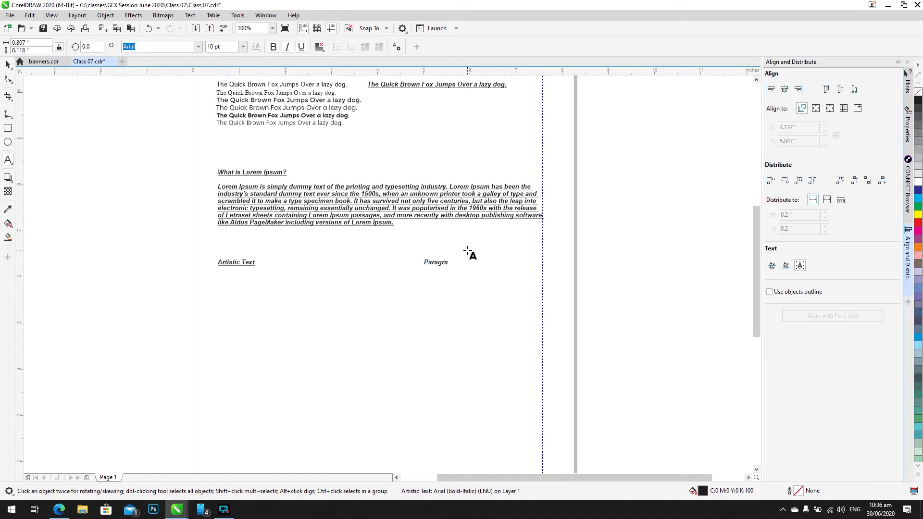
key(ctrl+space)
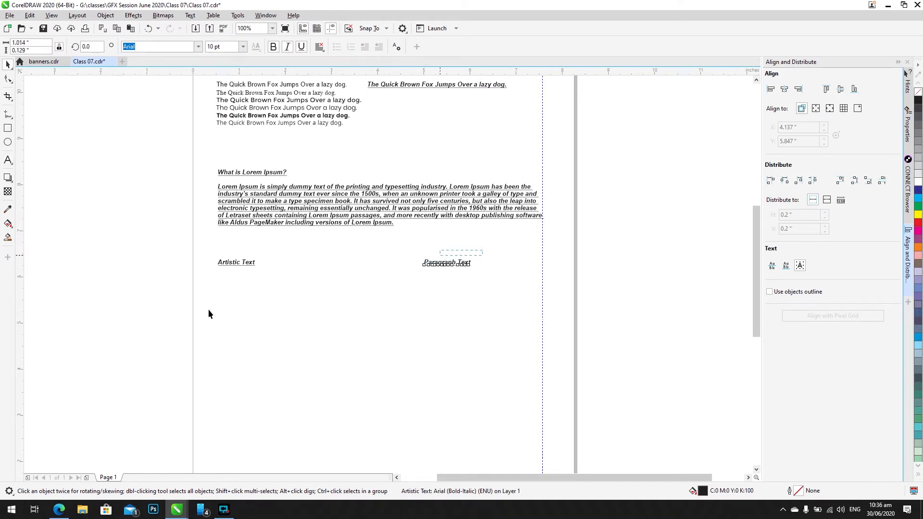
Step: Move the page title and the six "The Quick Brown Fox" font sample lines down below the "Artistic Text" label
shift+click(233, 263)
key(shift+F2)
click(428, 287)
click(135, 274)
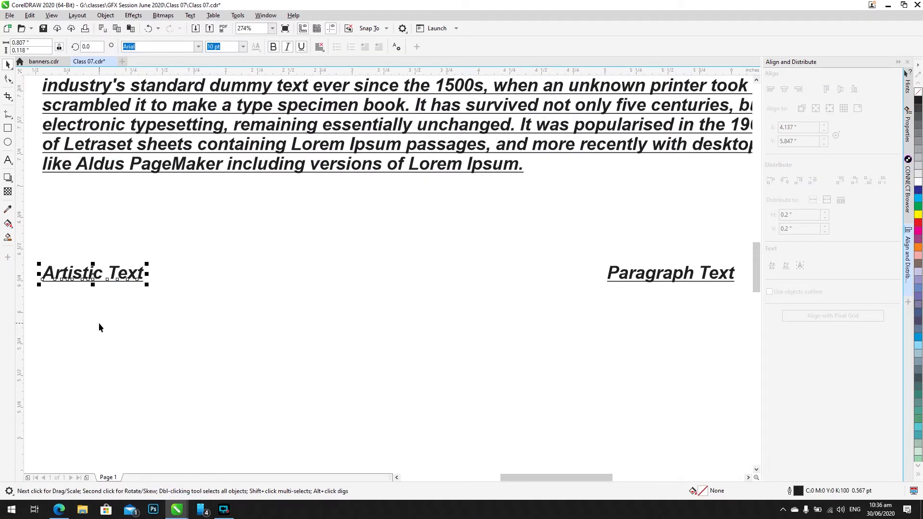
click(243, 276)
scroll(243, 276, down, 3)
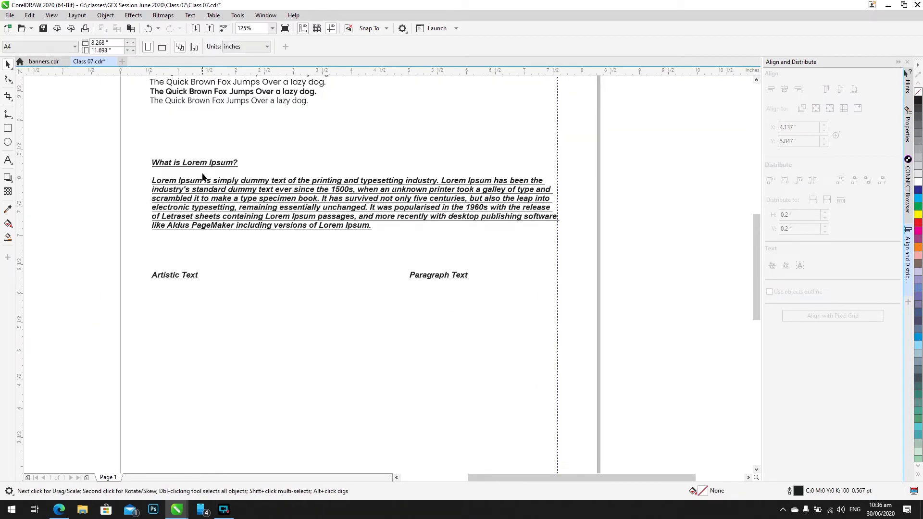
drag(207, 124, 243, 14)
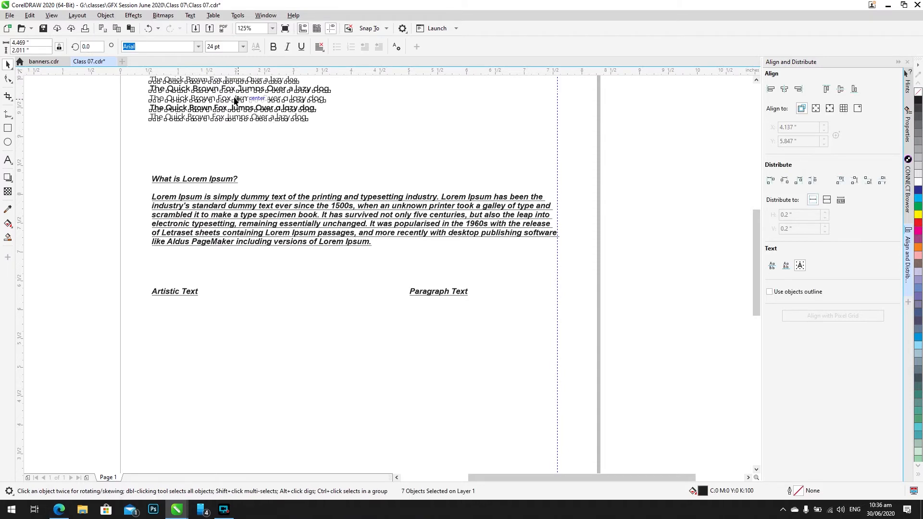
drag(238, 107, 259, 329)
Step: Move the title "Graphic Design Pro - Class 07" back to the top of the page
click(298, 265)
drag(298, 265, 291, 76)
scroll(301, 221, up, 3)
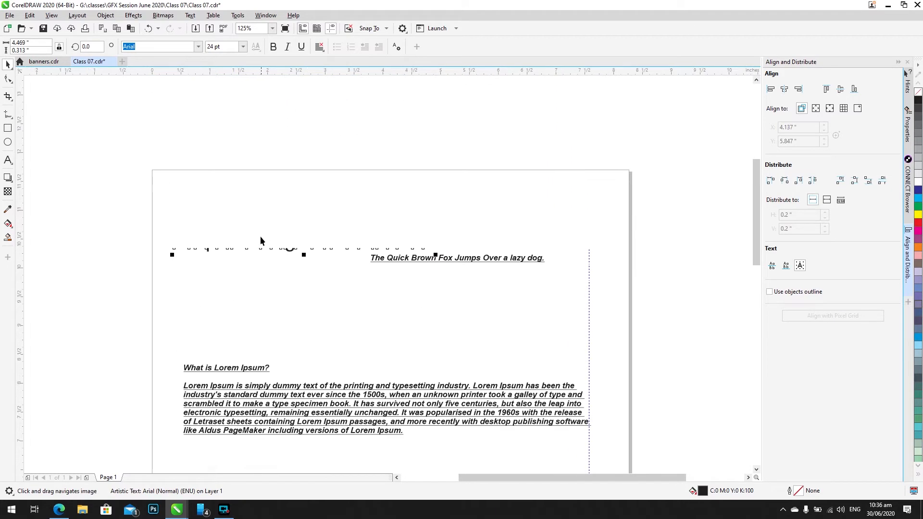
drag(262, 241, 265, 207)
scroll(279, 251, down, 1)
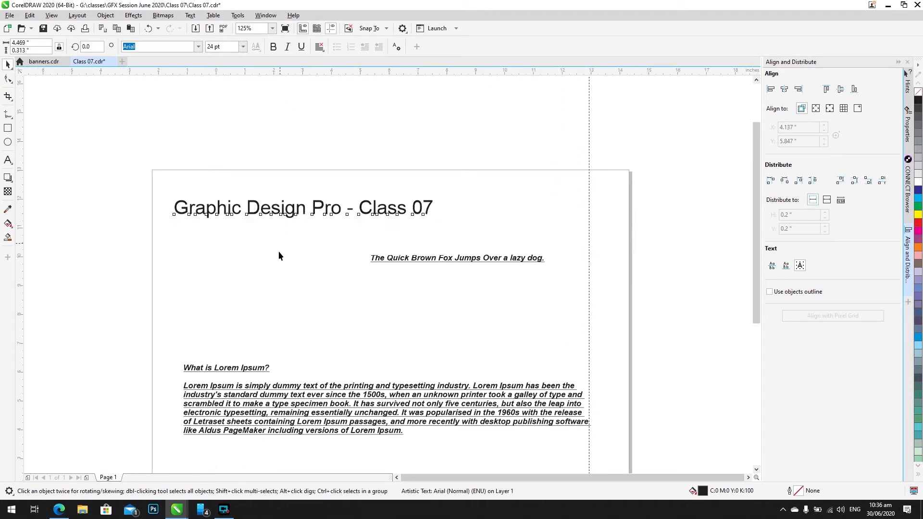
Step: Select the font sample lines under the "Artistic Text" label one after another to examine them as separate artistic text objects
scroll(289, 284, up, 1)
click(308, 267)
click(302, 277)
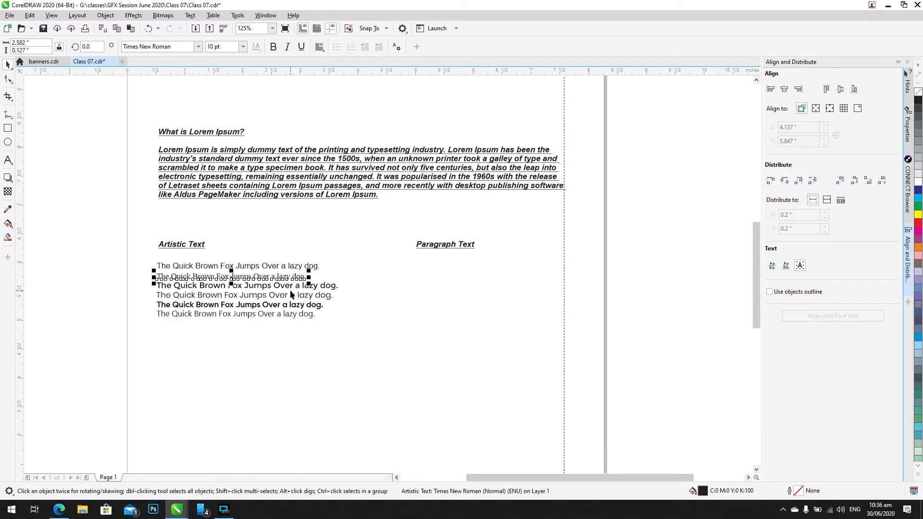
click(298, 285)
click(281, 297)
click(277, 304)
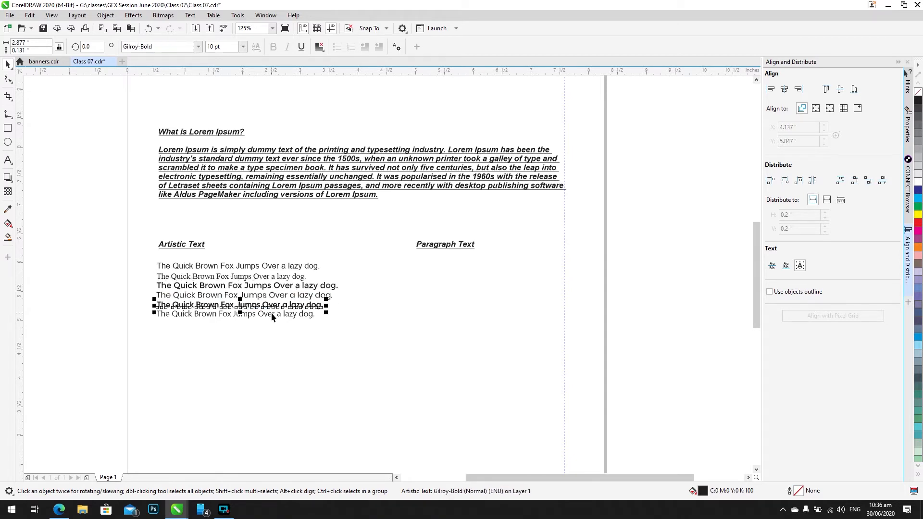
click(271, 313)
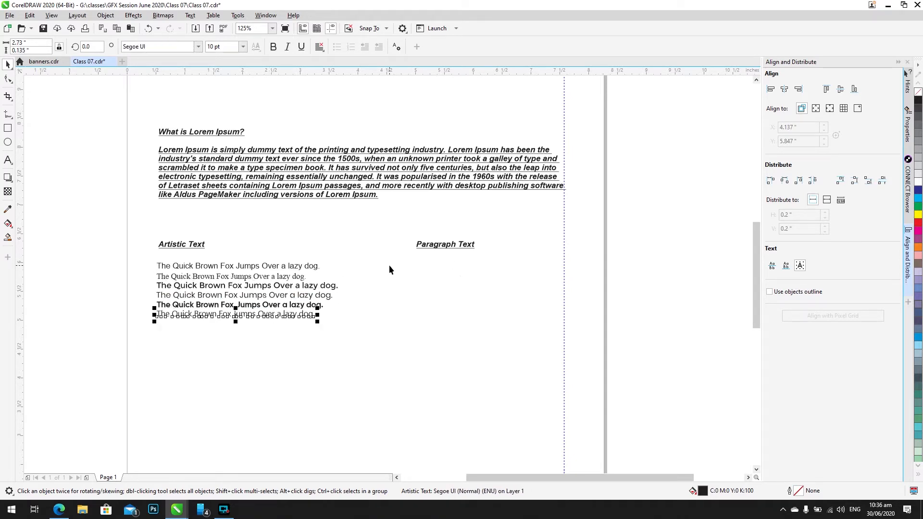
Step: Draw a paragraph text frame about 2.7" wide and 1" high below the "Paragraph Text" label
click(7, 160)
key(Escape)
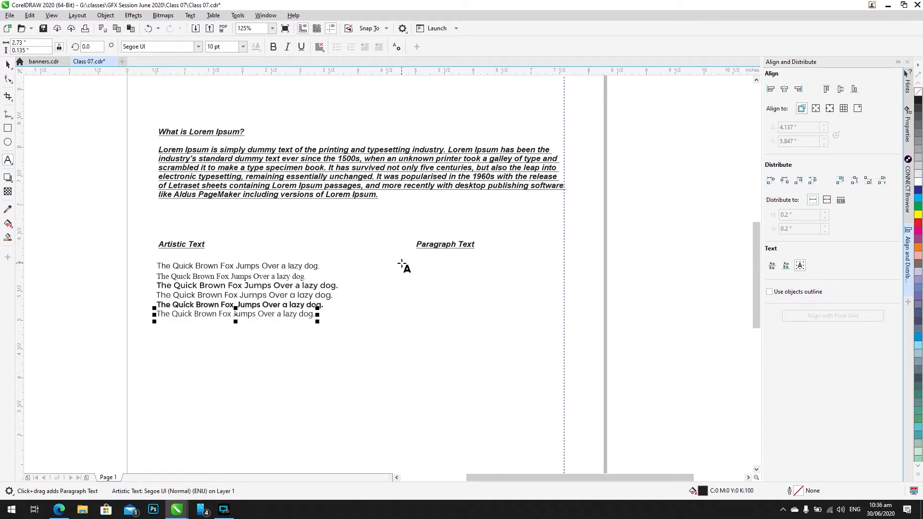
key(Escape)
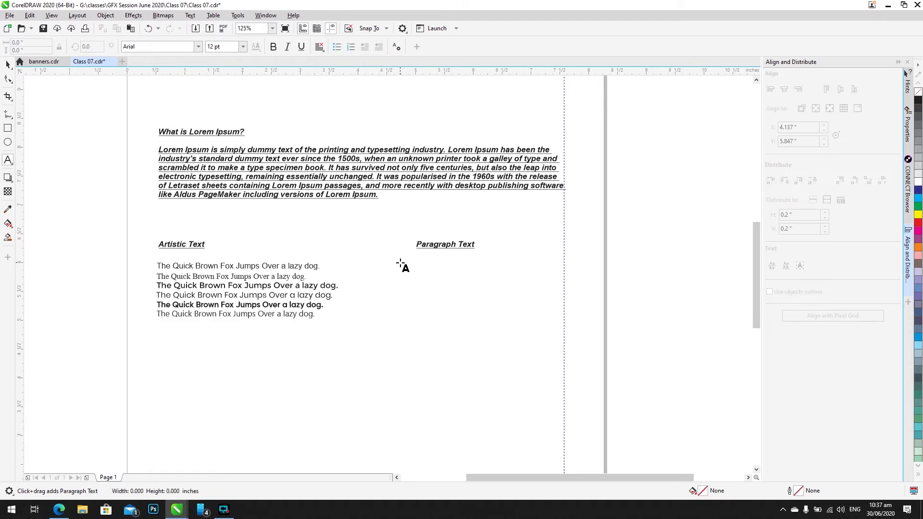
drag(401, 263, 498, 340)
drag(540, 343, 557, 320)
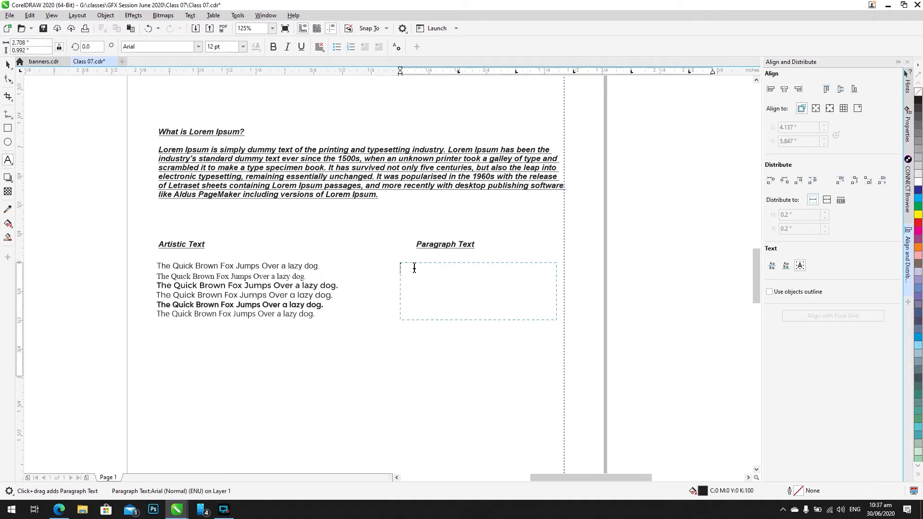
Step: Paste the "What is Lorem Ipsum?" passage into the paragraph frame and set its font size to 8 pt
scroll(451, 281, up, 2)
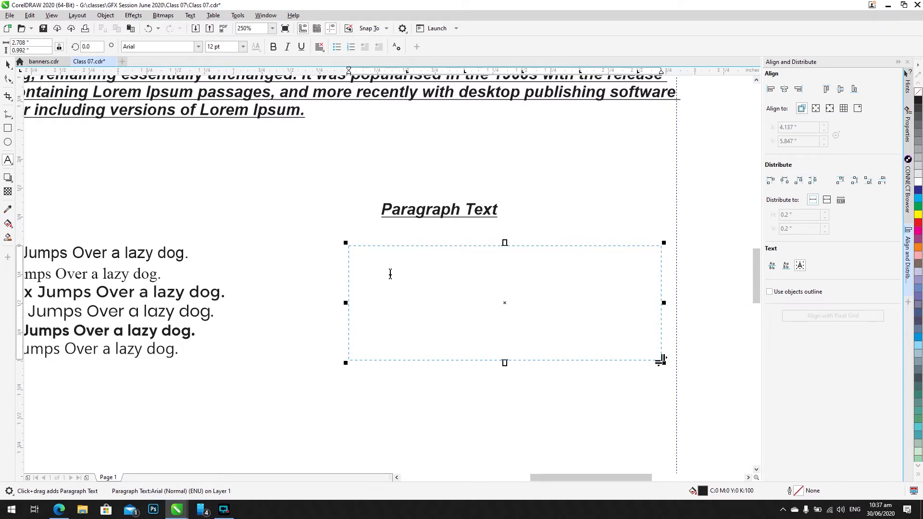
key(ctrl+v)
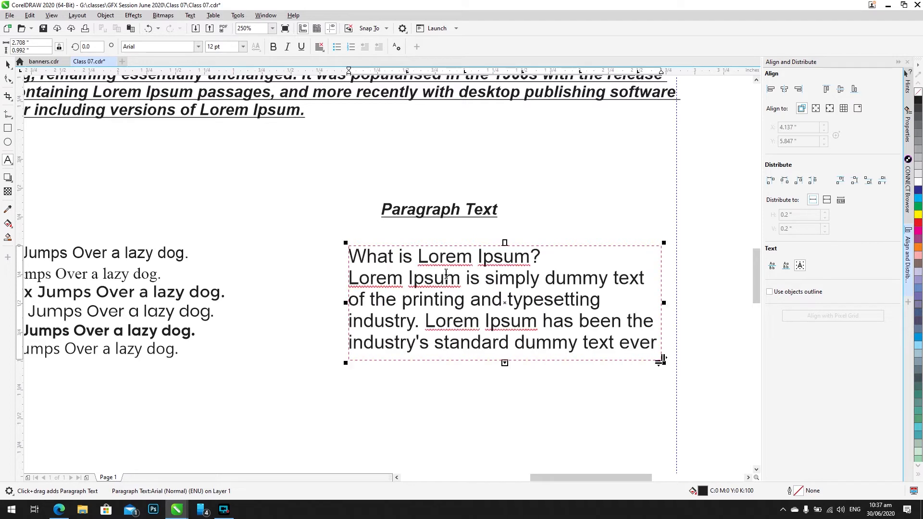
key(ctrl+a)
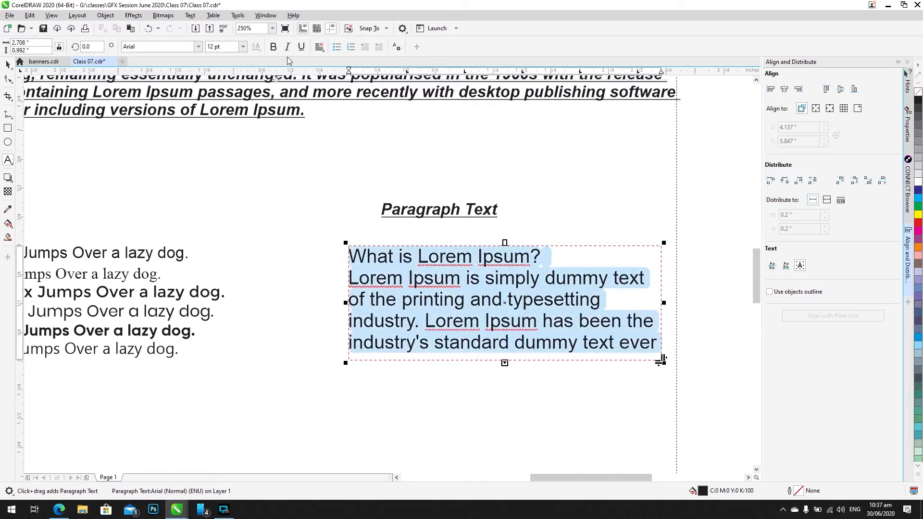
text(8)
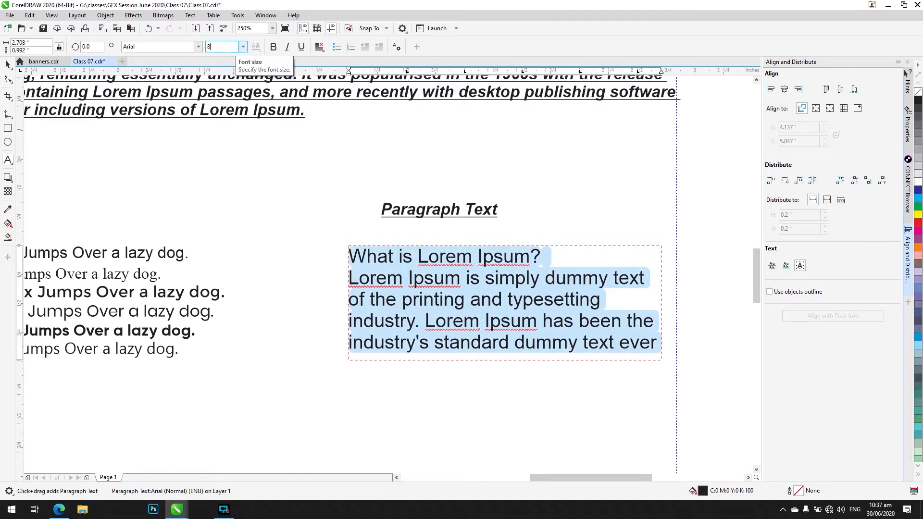
key(Return)
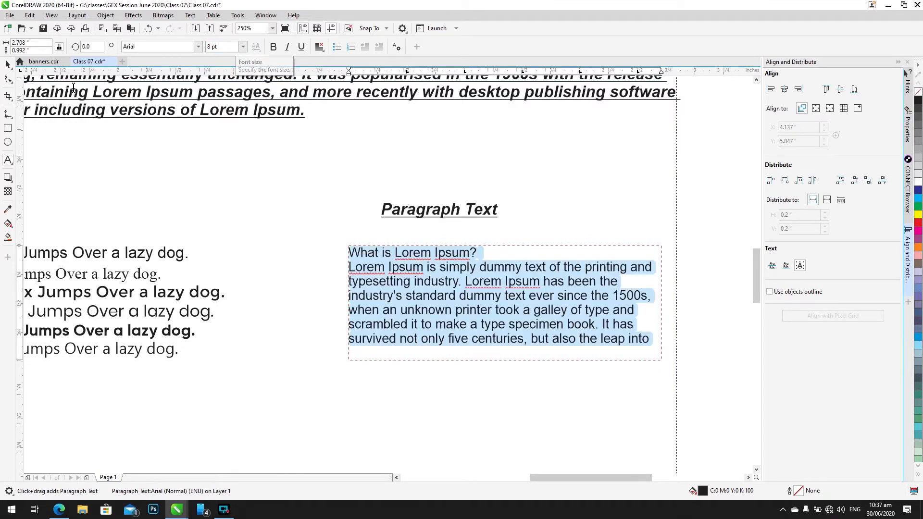
click(8, 64)
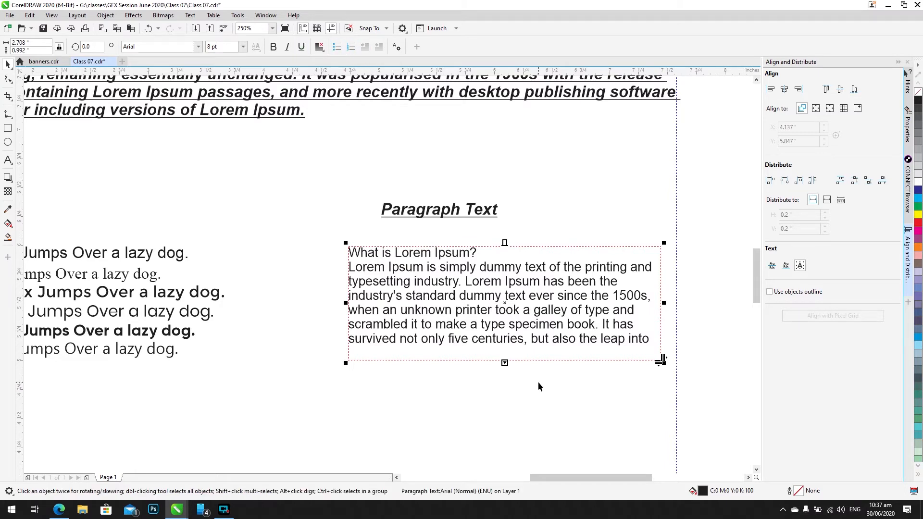
Step: Enlarge the paragraph text frame to about 2.73" wide and 2.5" high so the whole passage fits
drag(511, 303, 487, 218)
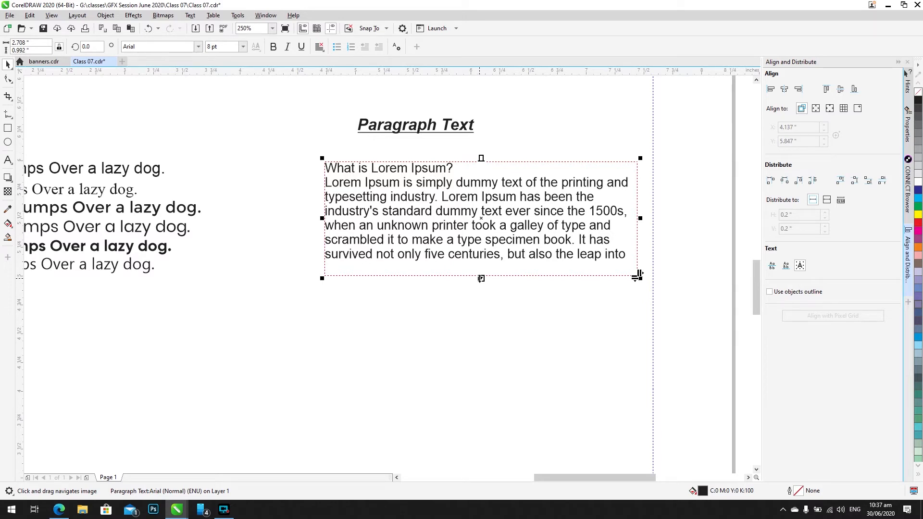
drag(481, 278, 476, 355)
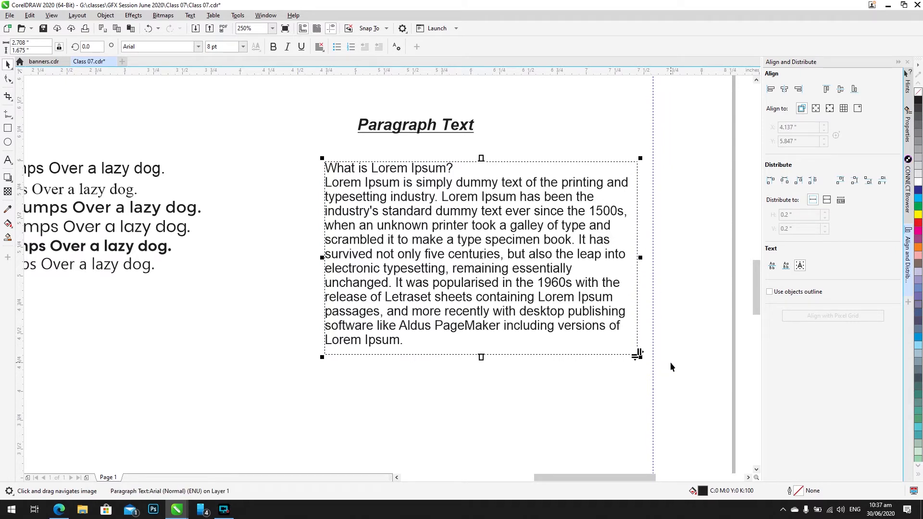
mouse_move(638, 355)
mouse_down()
mouse_move(583, 342)
mouse_move(509, 375)
mouse_move(538, 334)
mouse_move(492, 378)
mouse_move(637, 354)
mouse_up()
drag(481, 357, 481, 452)
mouse_move(641, 306)
mouse_down()
mouse_move(540, 290)
mouse_move(600, 291)
mouse_move(521, 288)
mouse_move(542, 295)
mouse_move(480, 301)
mouse_move(540, 298)
mouse_move(522, 319)
mouse_move(643, 321)
mouse_up()
Step: Apply Full Justify alignment to all the text in the paragraph frame
double_click(456, 259)
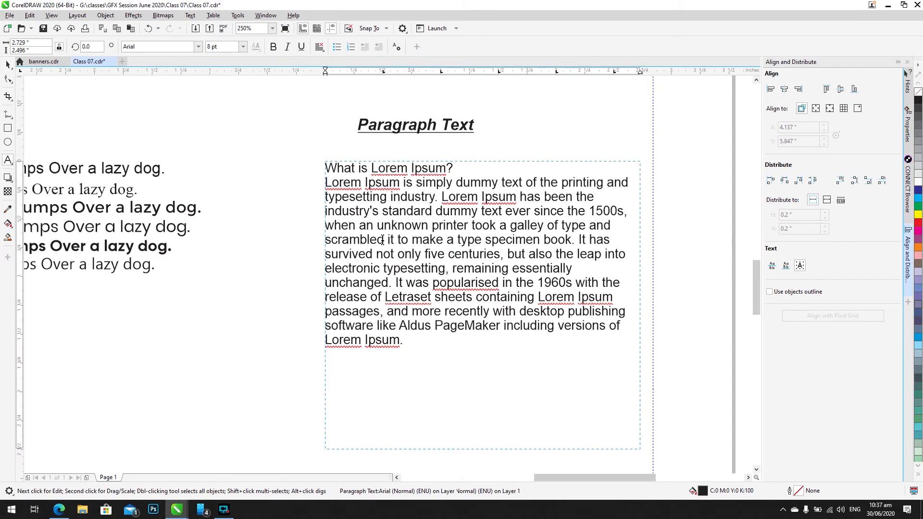
key(ctrl+a)
click(321, 48)
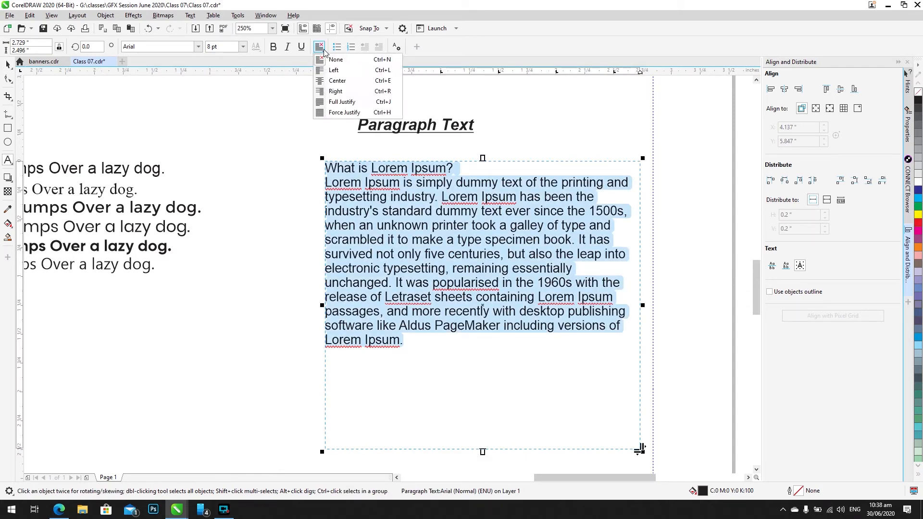
click(342, 102)
click(575, 201)
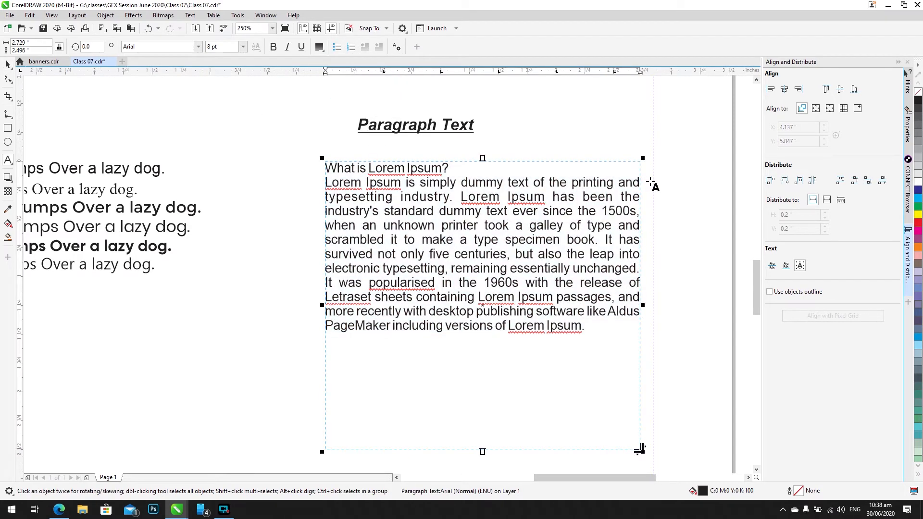
Step: Try Force Justify on the last three lines of the paragraph text and undo it
drag(465, 167, 262, 177)
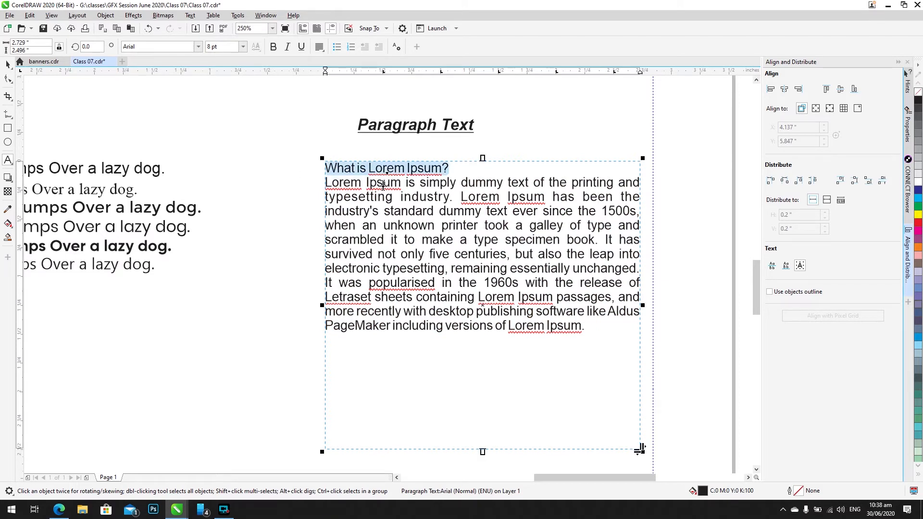
click(451, 169)
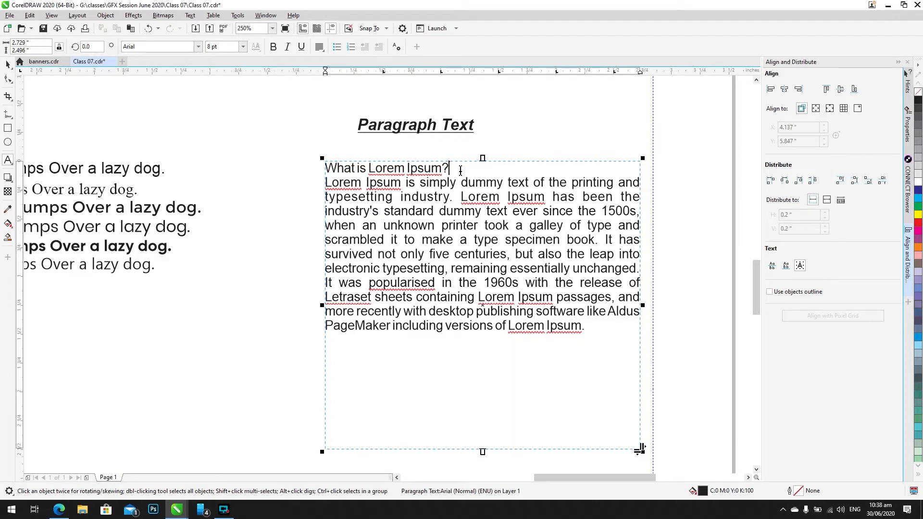
drag(586, 328, 291, 304)
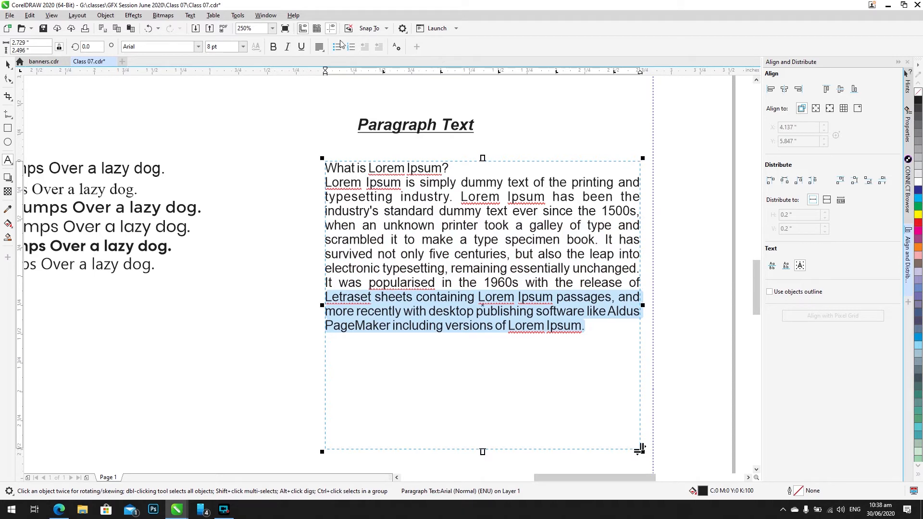
click(328, 48)
click(331, 111)
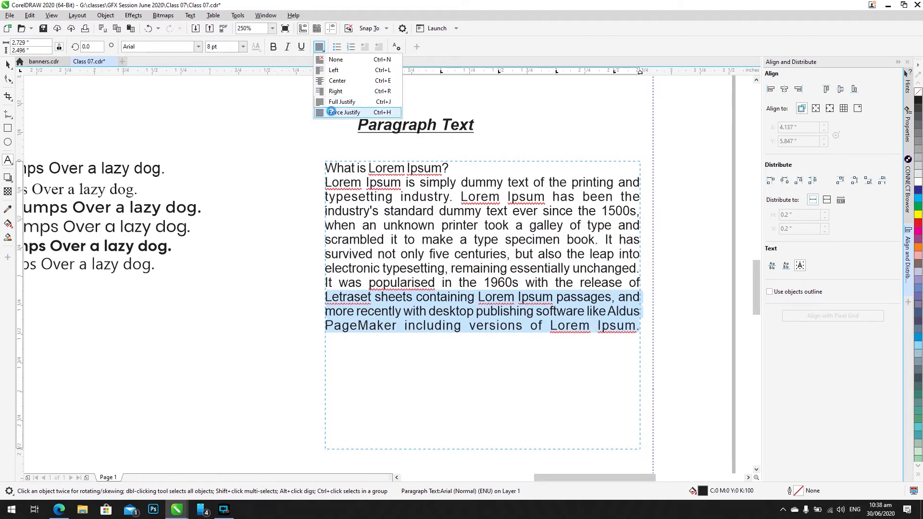
click(554, 327)
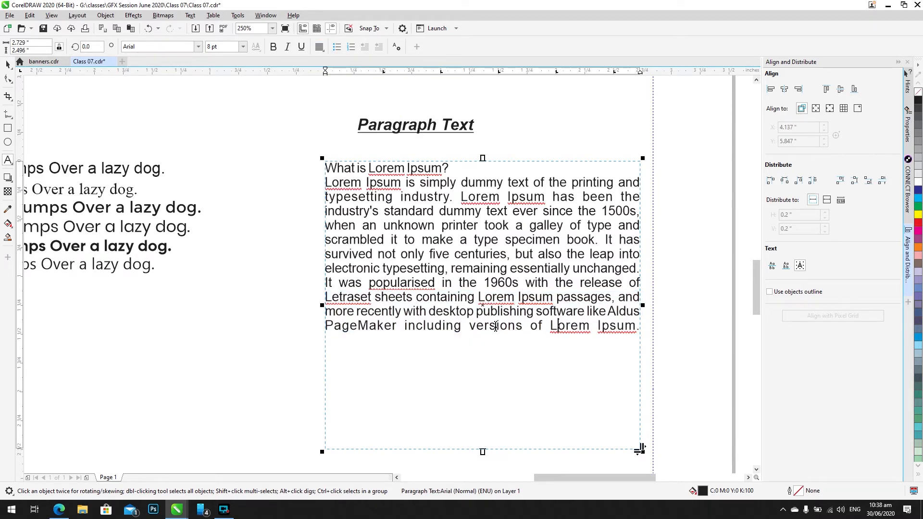
key(ctrl+z)
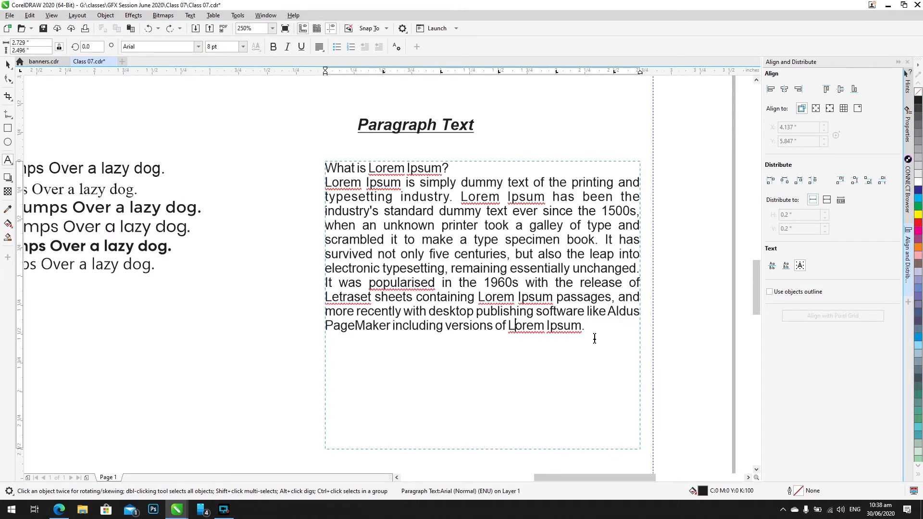
Step: Leave text editing and examine the justified paragraph text in full-screen preview
key(Escape)
click(7, 64)
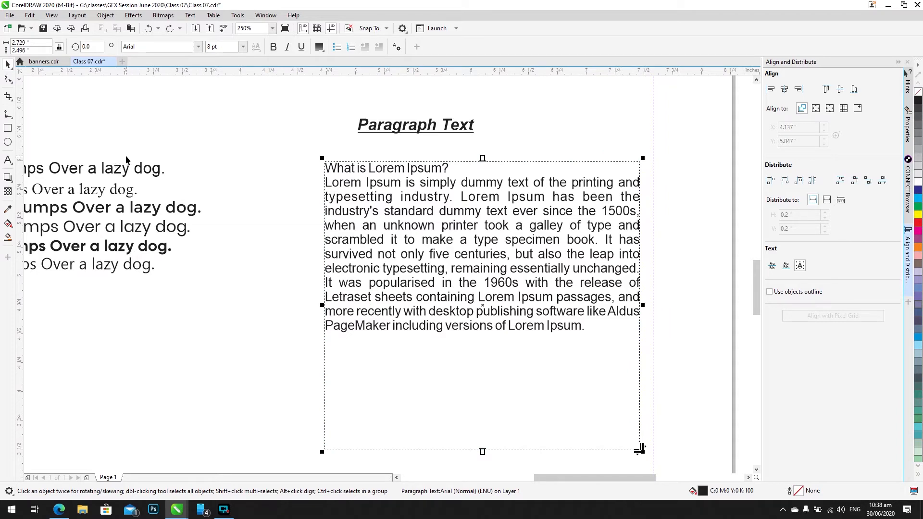
scroll(428, 221, down, 1)
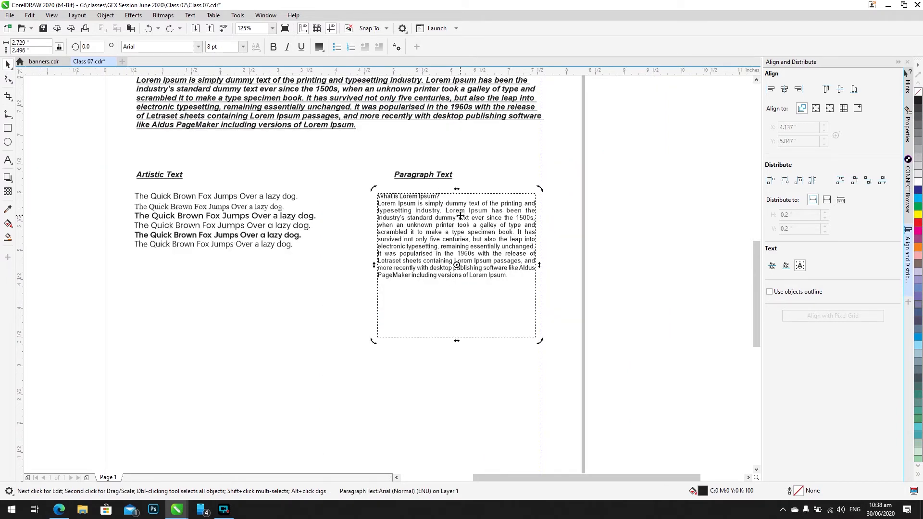
scroll(455, 212, up, 1)
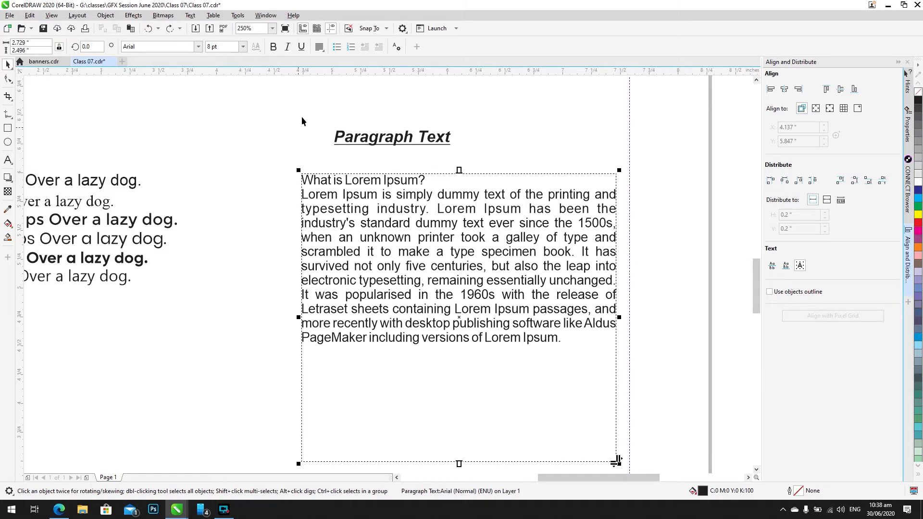
click(285, 31)
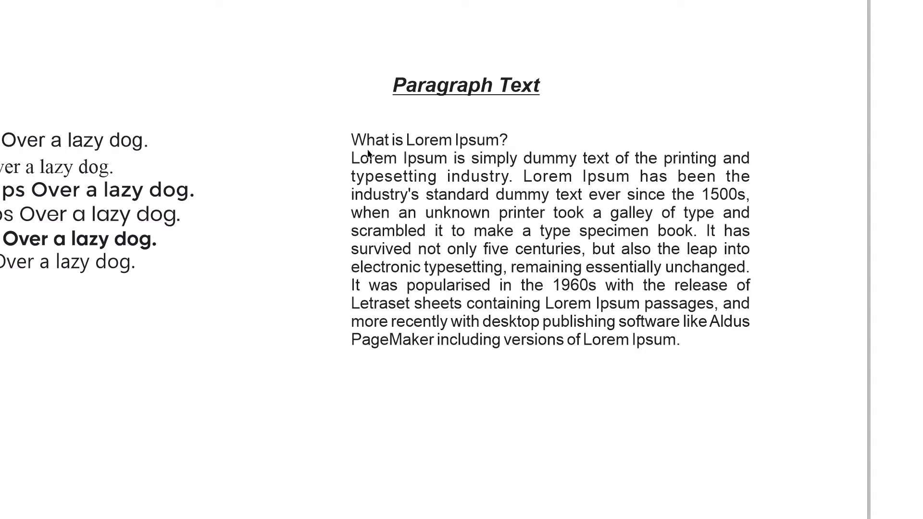
Step: Move the Paragraph Text heading so it lines up with the left edge of the paragraph text frame
click(296, 229)
click(303, 233)
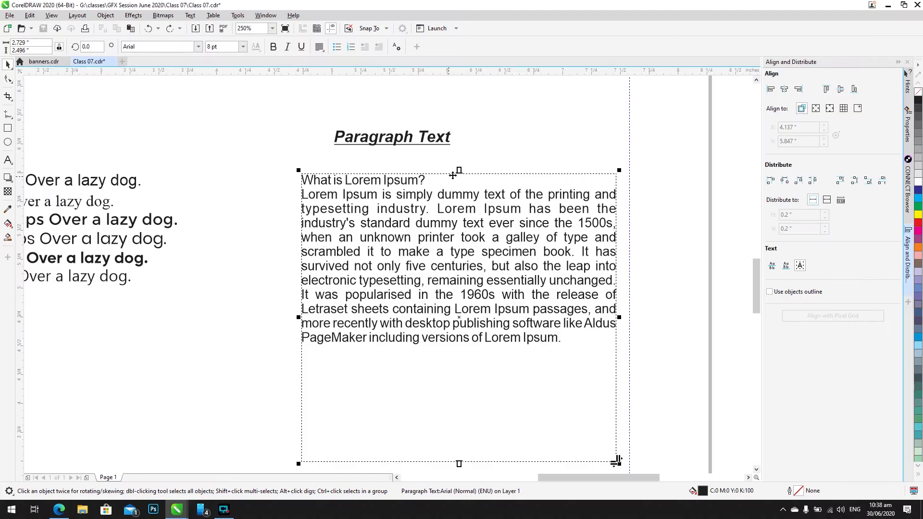
click(400, 142)
drag(401, 142, 369, 145)
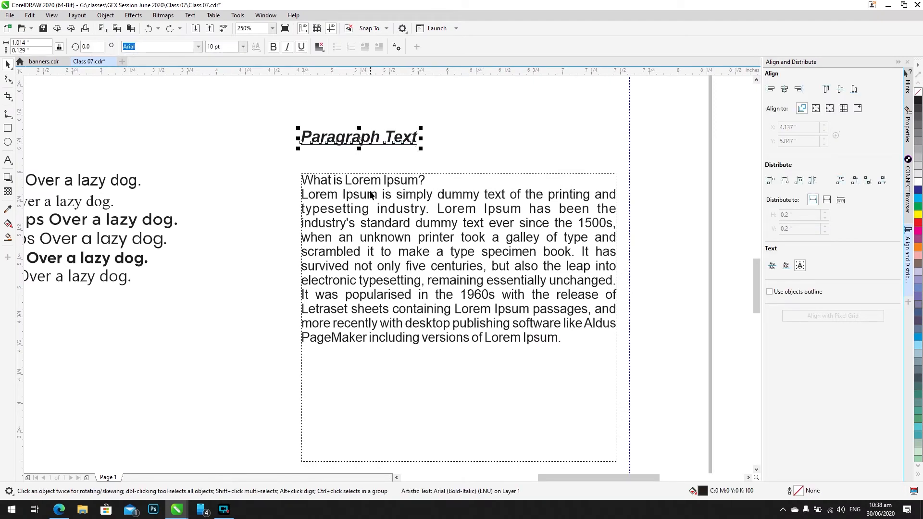
Step: Move the paragraph frame and its heading closer to the artistic text and widen the frame to about 3.28"
click(373, 195)
scroll(374, 198, down, 2)
drag(373, 195, 320, 217)
shift+click(386, 172)
shift+click(178, 235)
drag(462, 264, 494, 264)
Step: Fill the paragraph text inside the frame with red (C0 M100 Y100 K0)
drag(125, 304, 396, 142)
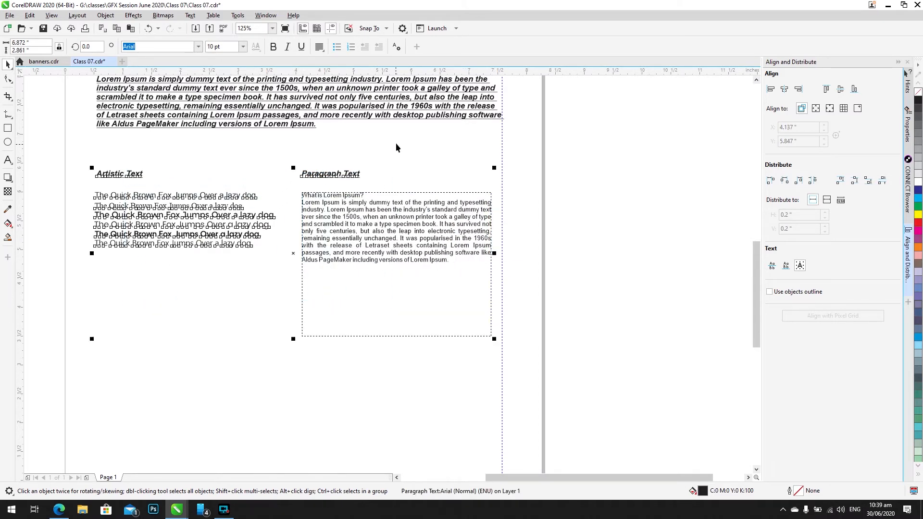
key(shift+F2)
click(658, 135)
click(536, 247)
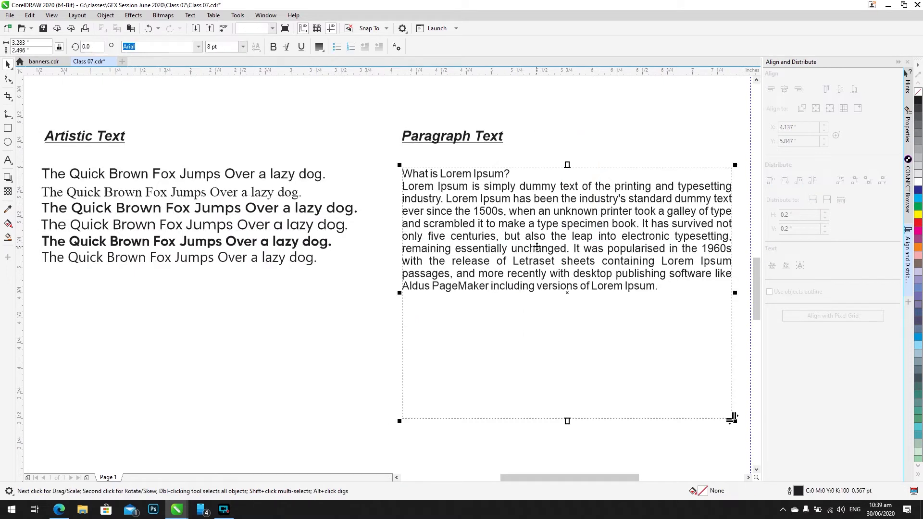
click(918, 222)
Step: Color the Paragraph Text heading dark blue (C100 M100 Y0 K0) and the Artistic Text heading orange
click(475, 134)
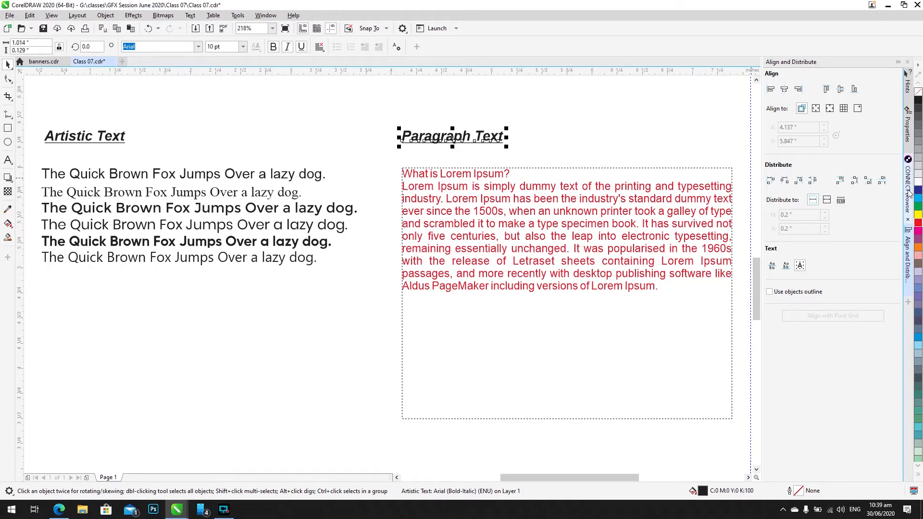
click(81, 136)
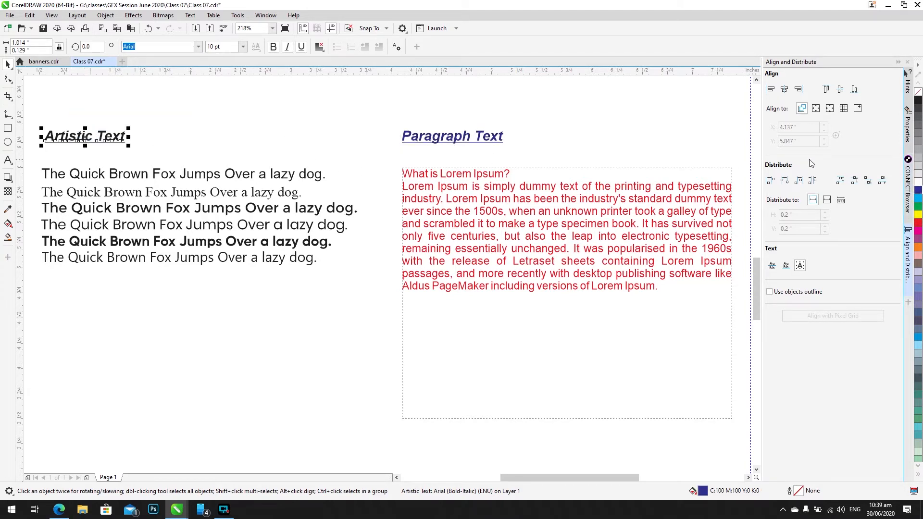
click(919, 247)
Step: Fill the six artistic text lines with blue (C100 M20 Y0 K0) and distribute them evenly in the vertical direction
drag(209, 162, 141, 283)
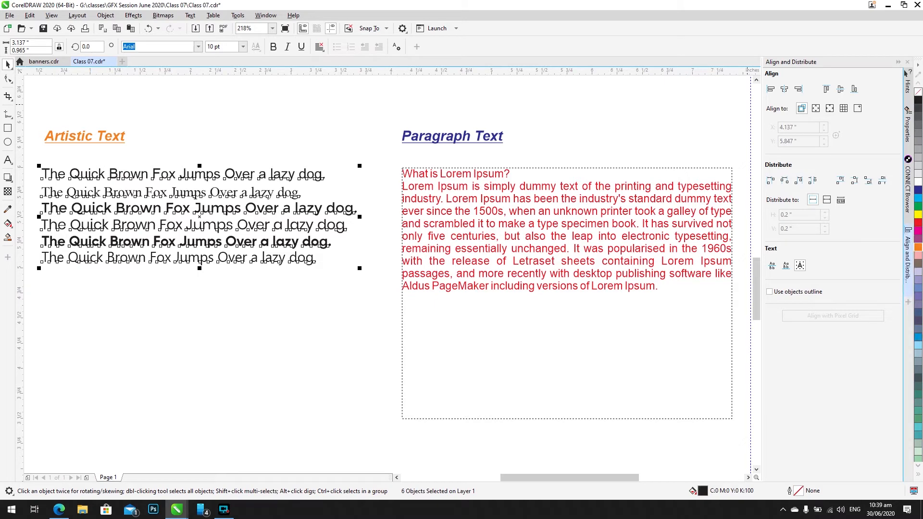
click(918, 340)
click(228, 321)
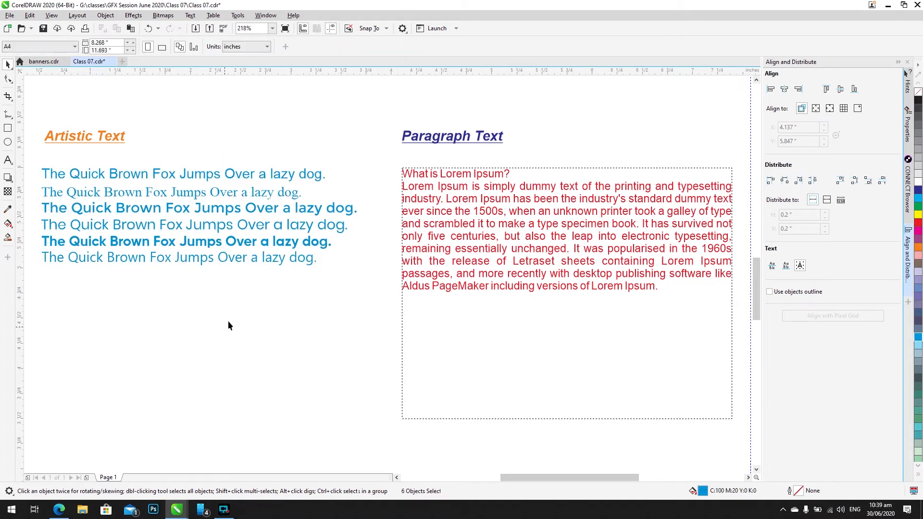
click(882, 180)
click(898, 61)
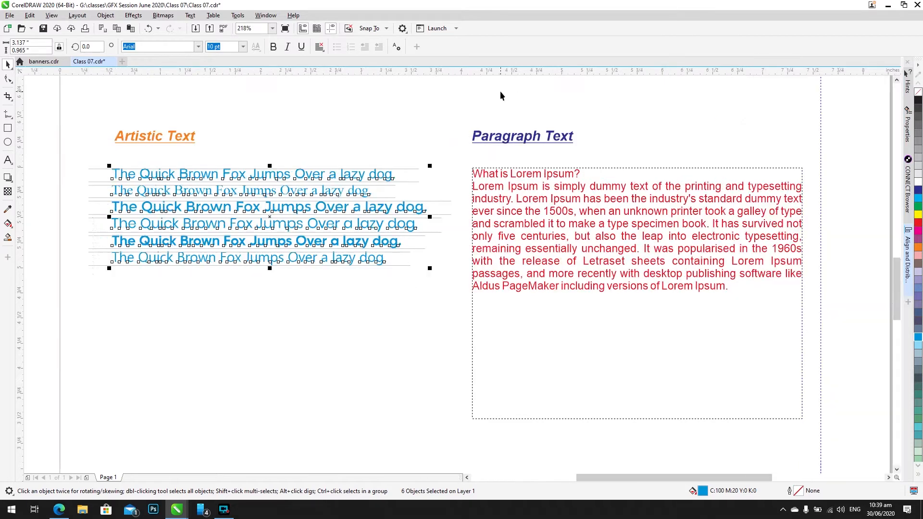
Step: Apply a bulleted list to the red paragraph text
drag(599, 137, 539, 138)
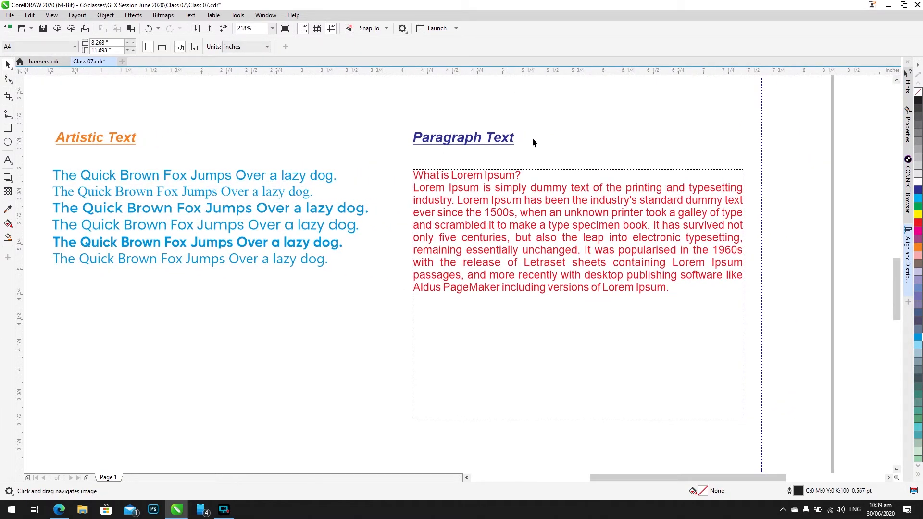
scroll(546, 171, down, 2)
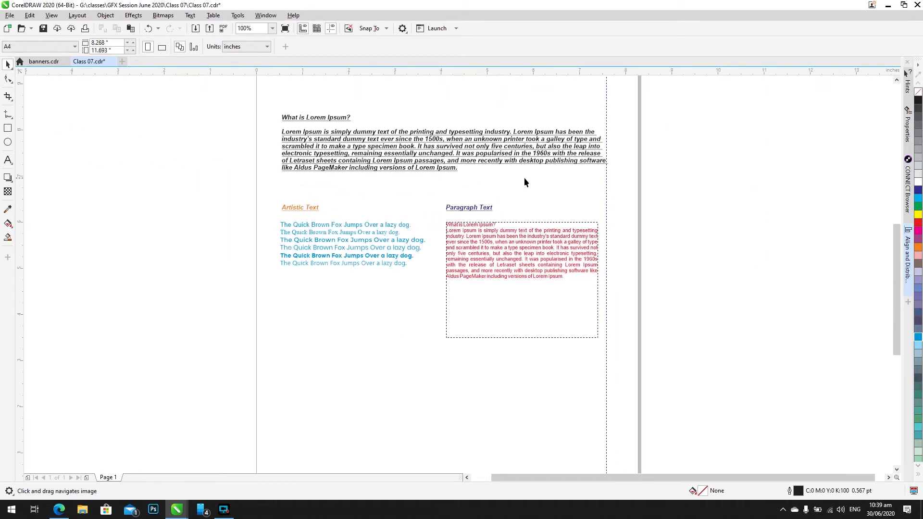
scroll(525, 182, up, 1)
click(430, 295)
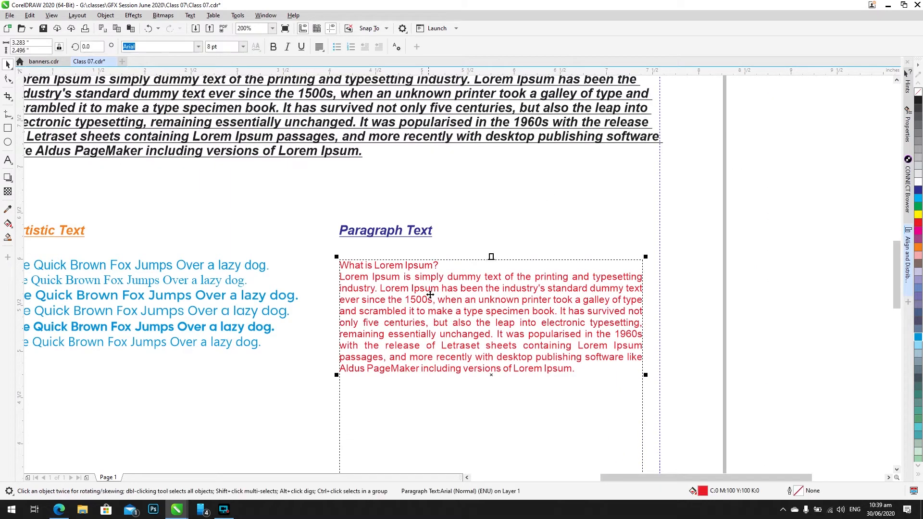
click(336, 47)
click(358, 292)
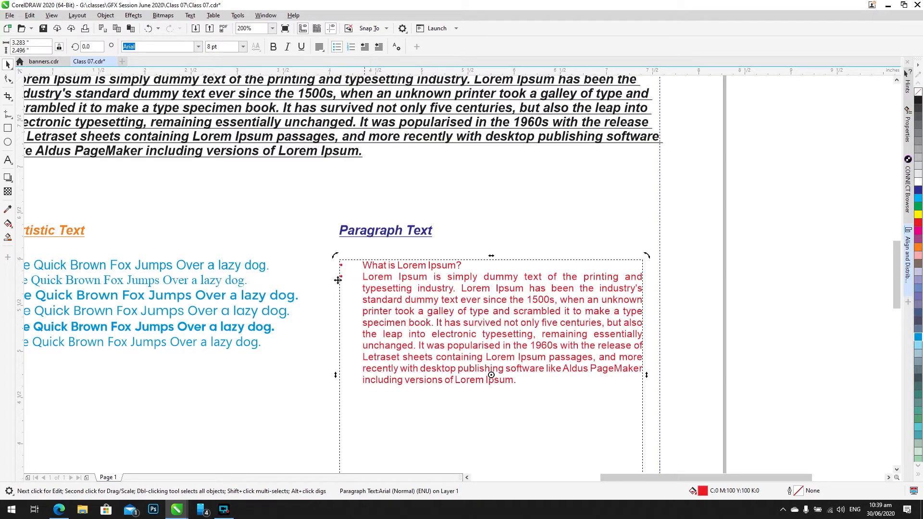
click(362, 278)
Step: Add filler list items after the Lorem Ipsum passage, starting with "absdkjasbdkasdbasd" and continuing with short lines such as "asd", "as" and "das"
double_click(532, 387)
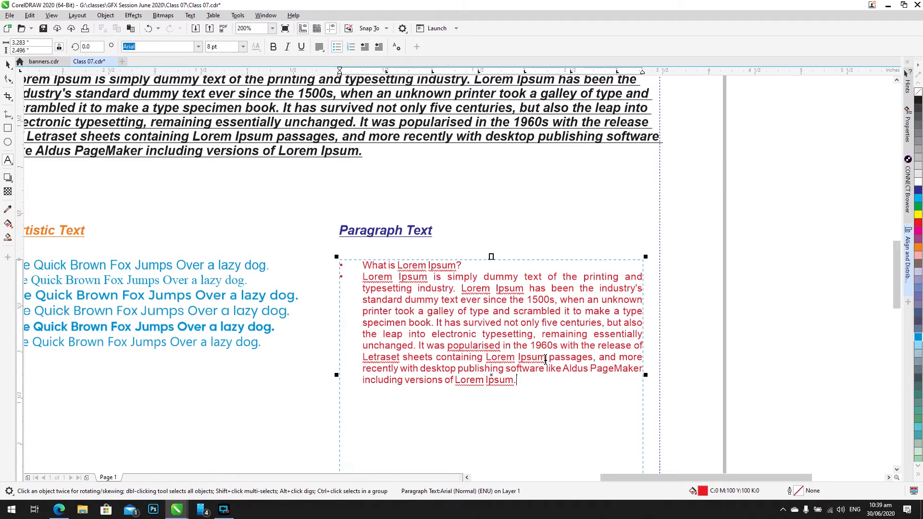
key(Return)
text(absdkjasbdkasdbasd)
key(Return)
text(asd)
key(Return)
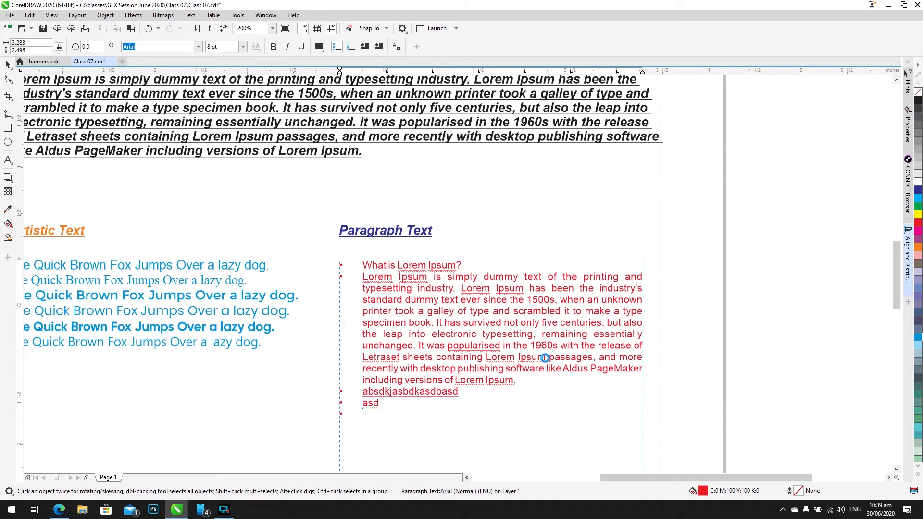
text(as)
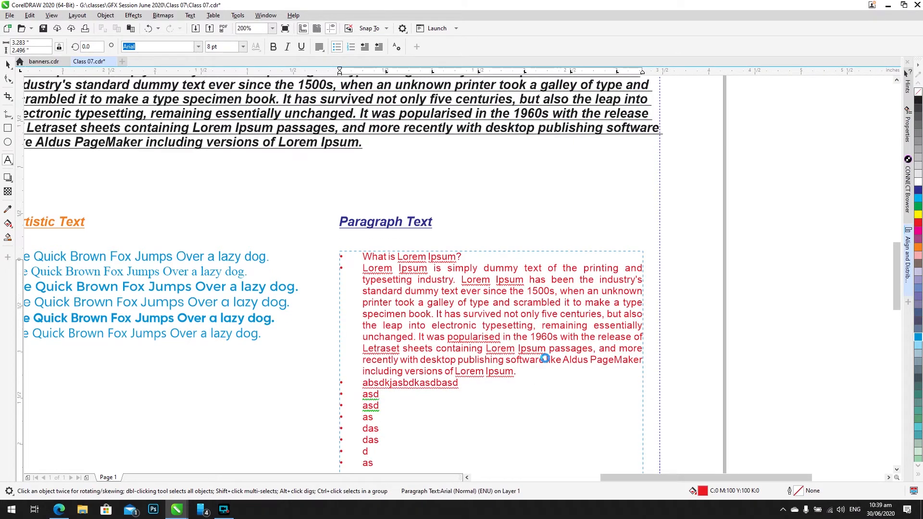
text(d as das das d asd)
key(Return)
text(as)
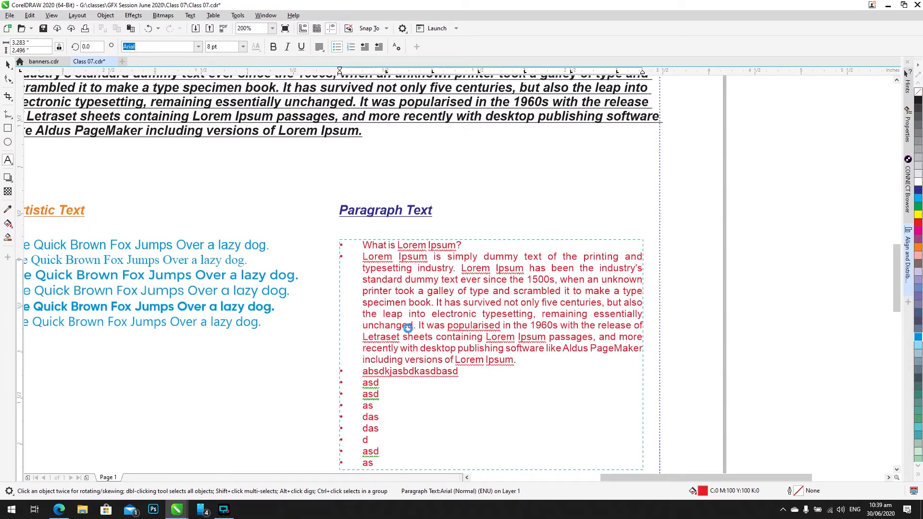
Step: Try a numbered list on all the paragraph text and remove the numbering
key(ctrl+a)
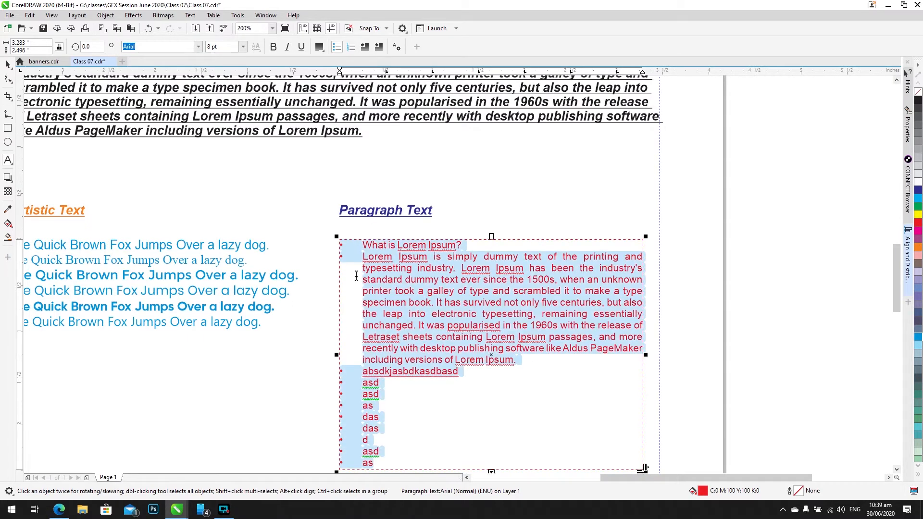
click(351, 47)
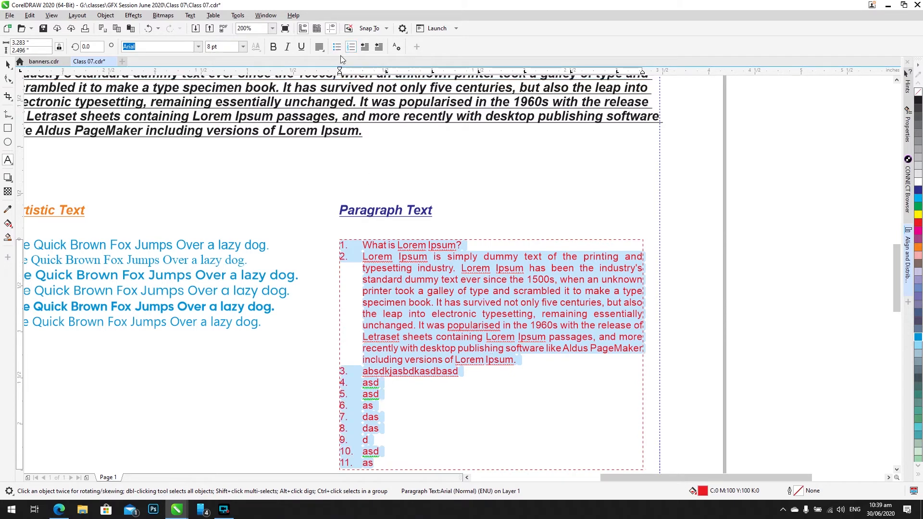
click(7, 64)
drag(338, 222, 303, 142)
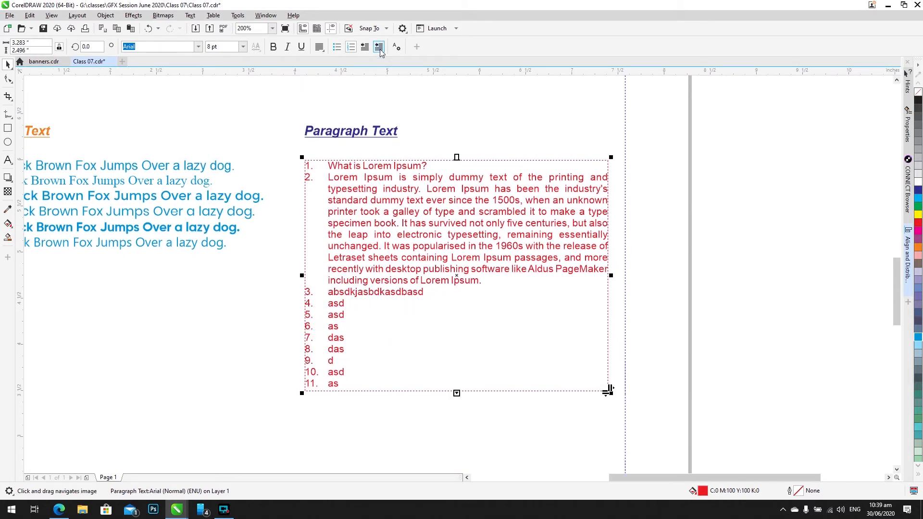
click(353, 47)
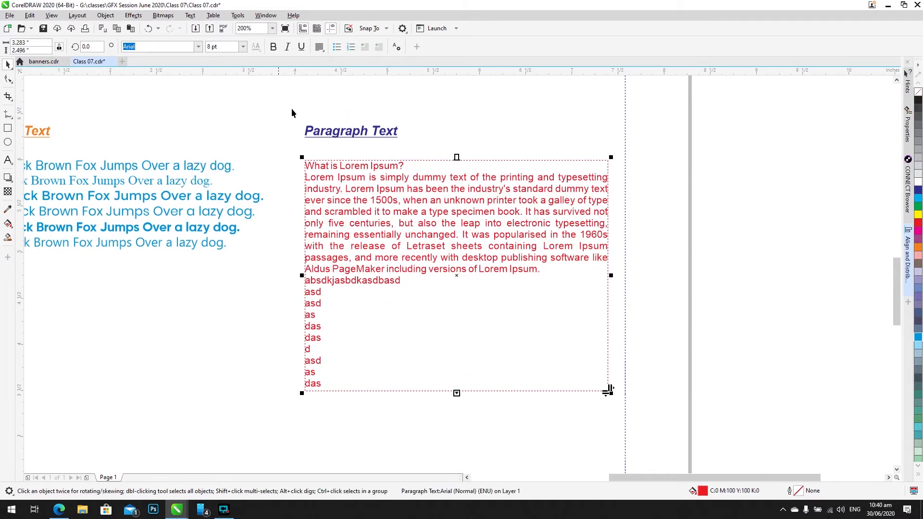
Step: Apply bullets again to all the text in the paragraph frame
double_click(359, 176)
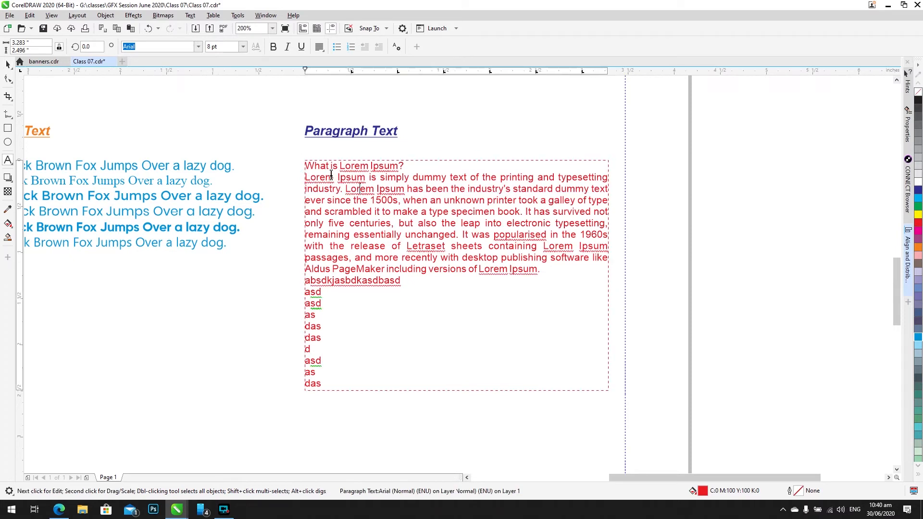
key(ctrl+a)
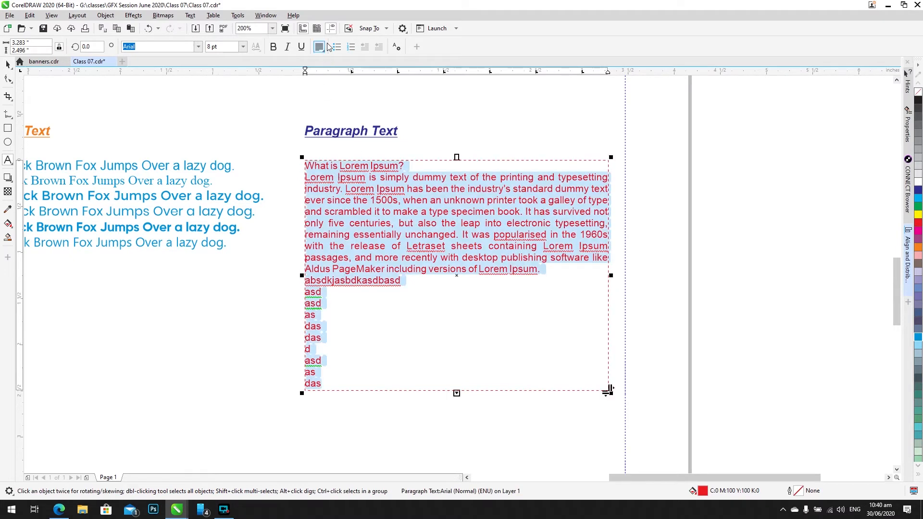
click(336, 48)
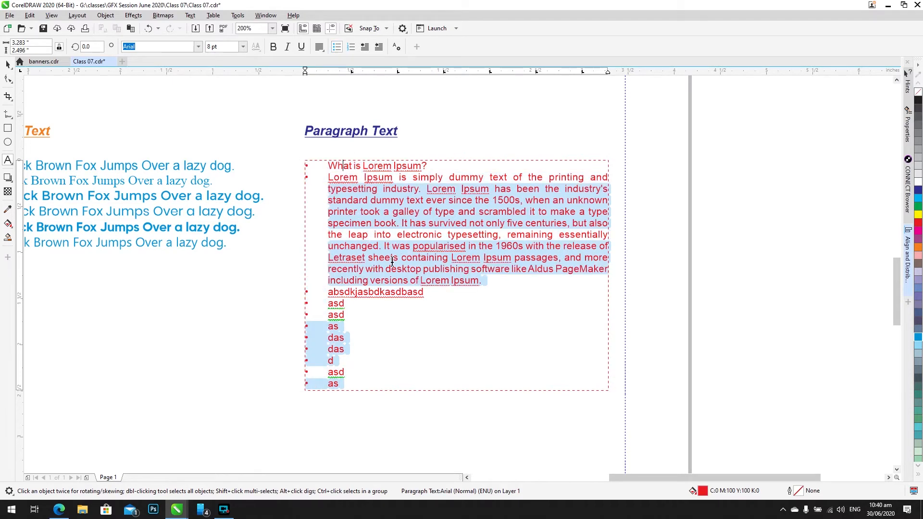
key(ctrl+space)
Step: Increase the indent of the "What is Lorem Ipsum?" bullet by six levels
click(248, 177)
click(387, 194)
double_click(387, 194)
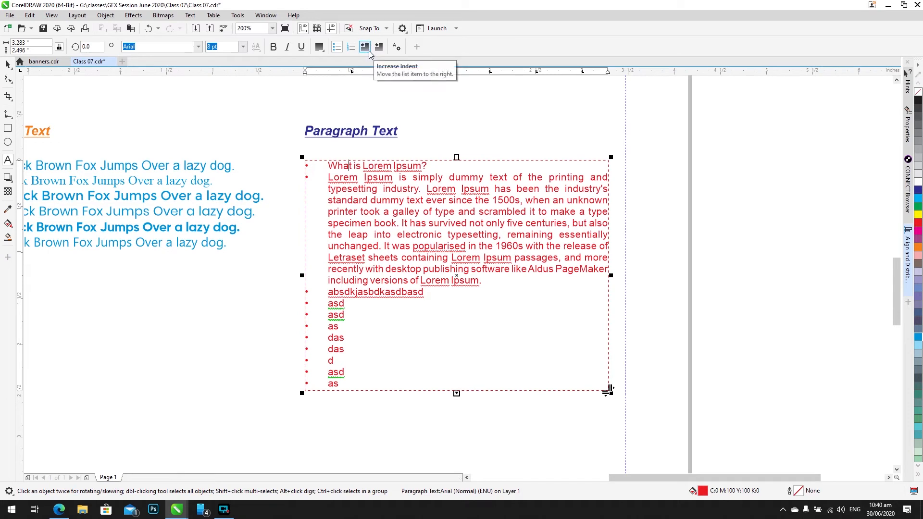
click(363, 47)
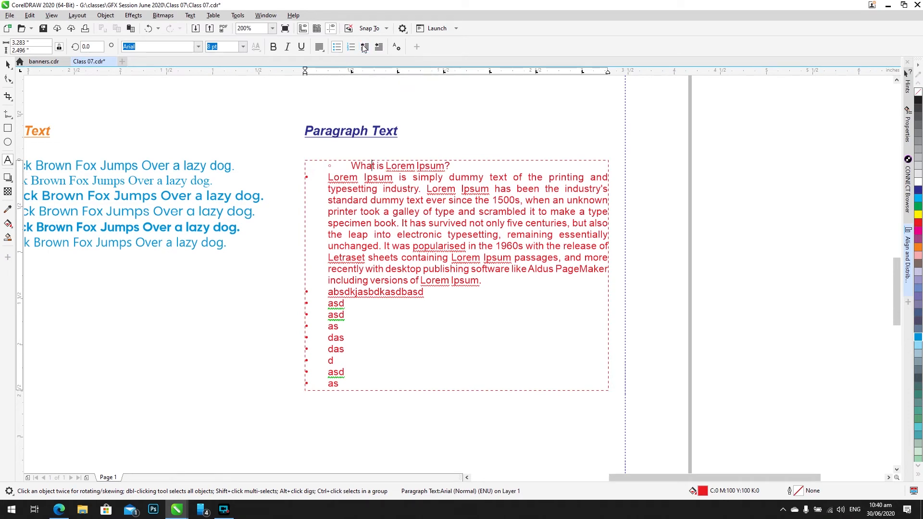
click(364, 47)
click(364, 47)
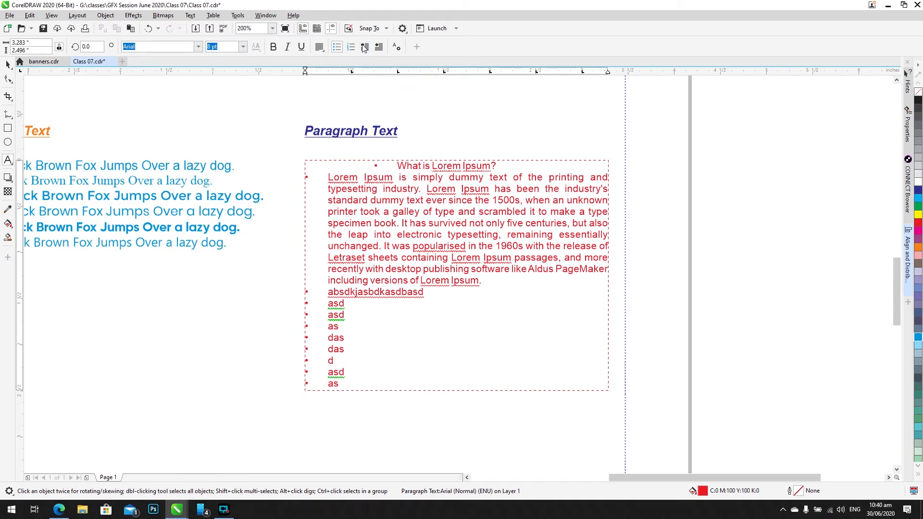
click(364, 47)
click(364, 47)
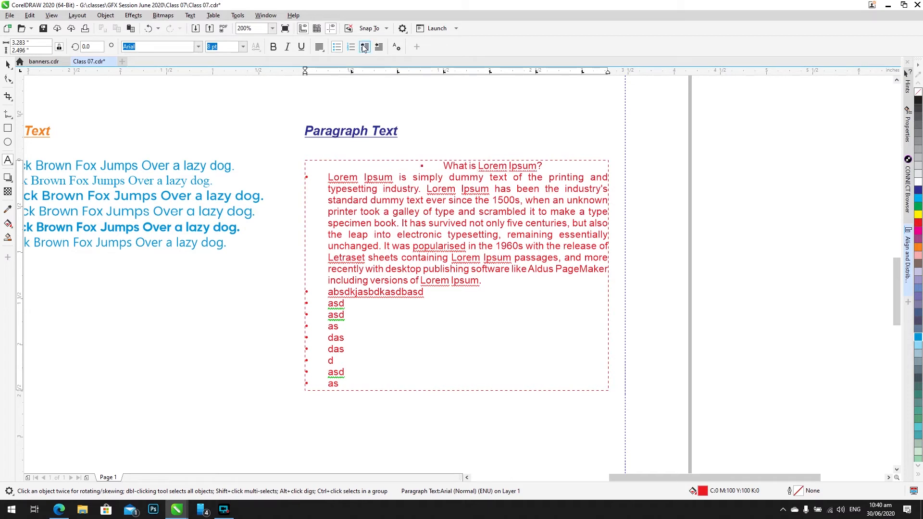
click(364, 47)
Step: Decrease the indent of the "What is Lorem Ipsum?" bullet back to the first list level
click(379, 47)
click(379, 47)
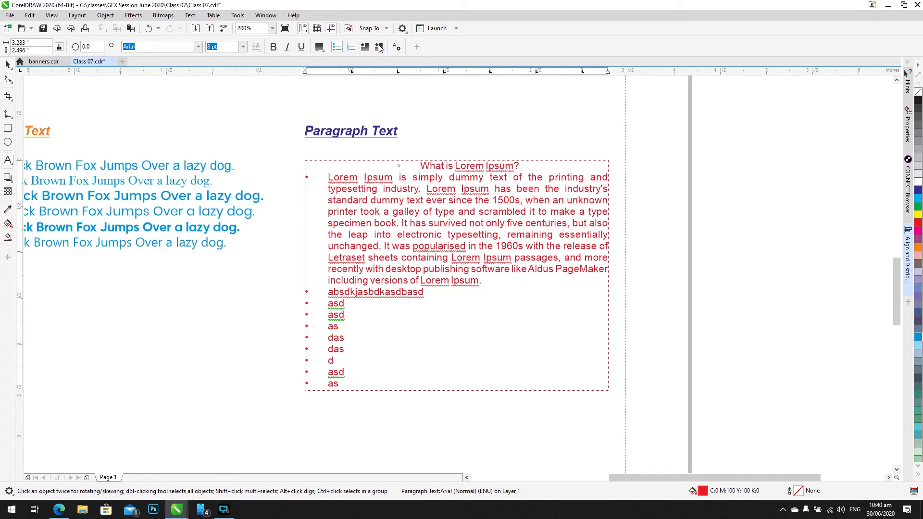
click(379, 47)
click(379, 47)
click(379, 46)
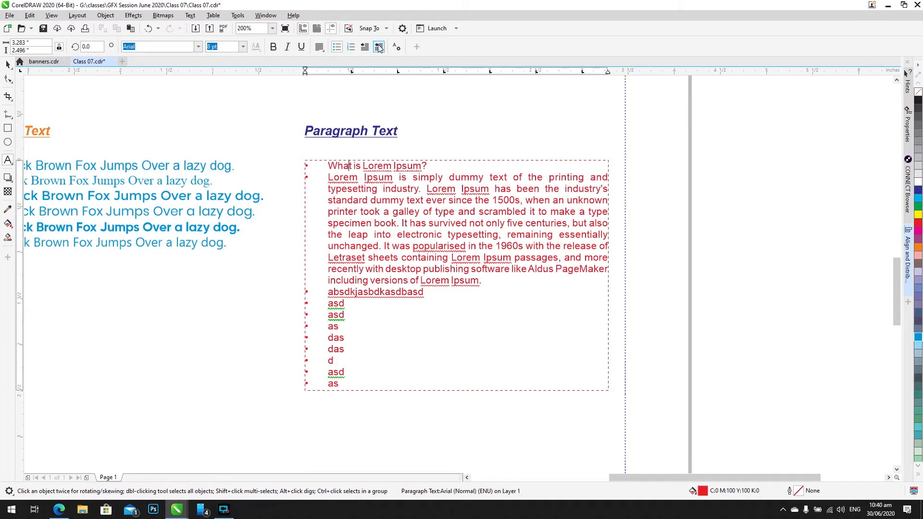
Step: Indent the Lorem Ipsum passage and the "absdkjasbdkasdbasd" item by one level as sub-bullets of "What is Lorem Ipsum?"
drag(330, 179, 391, 269)
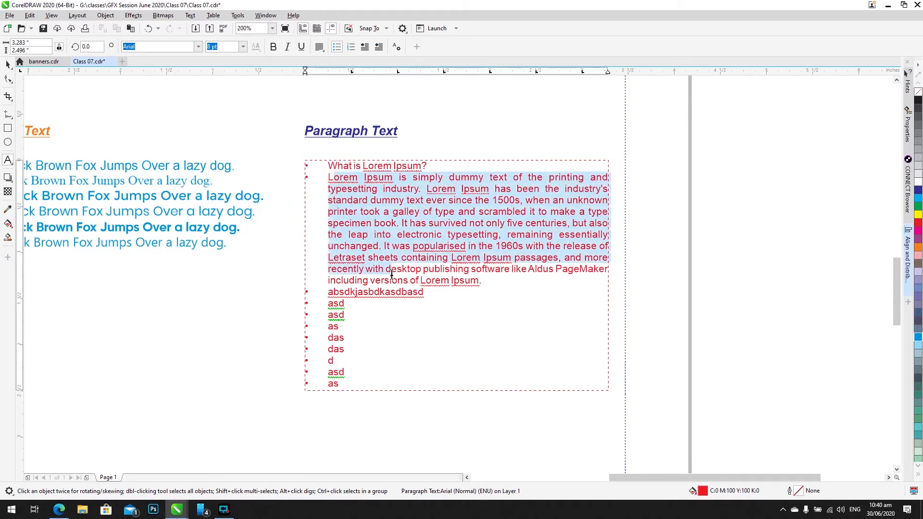
click(339, 164)
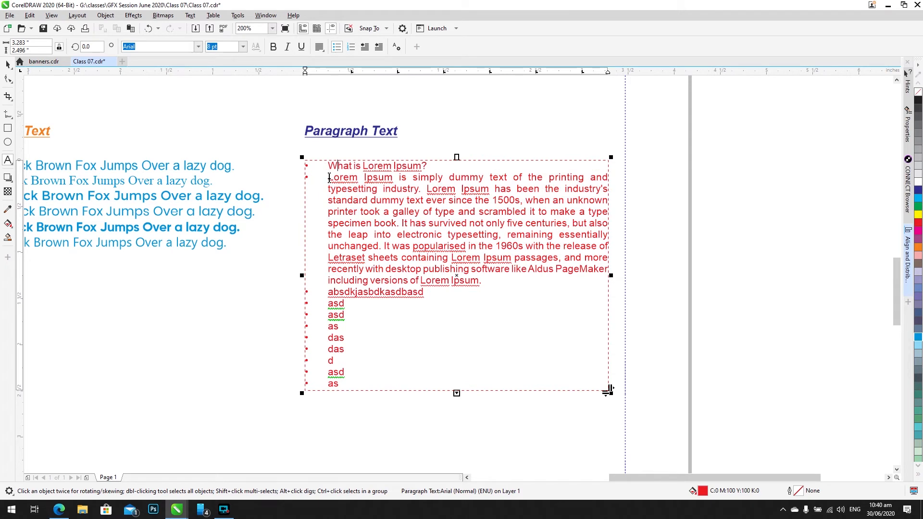
click(329, 179)
click(365, 47)
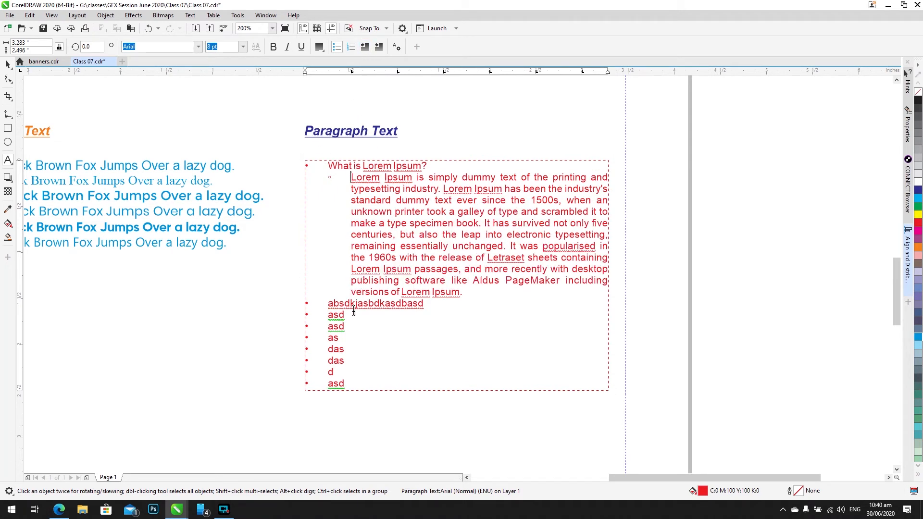
click(368, 303)
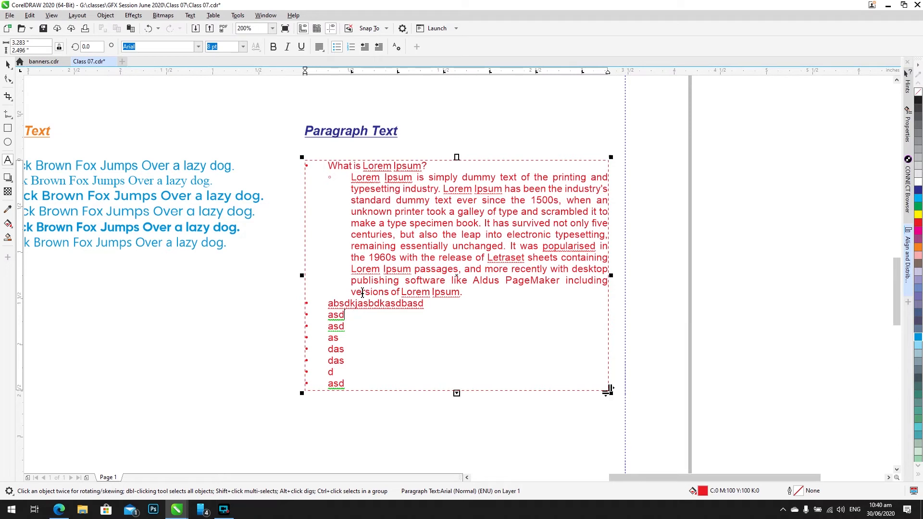
click(364, 47)
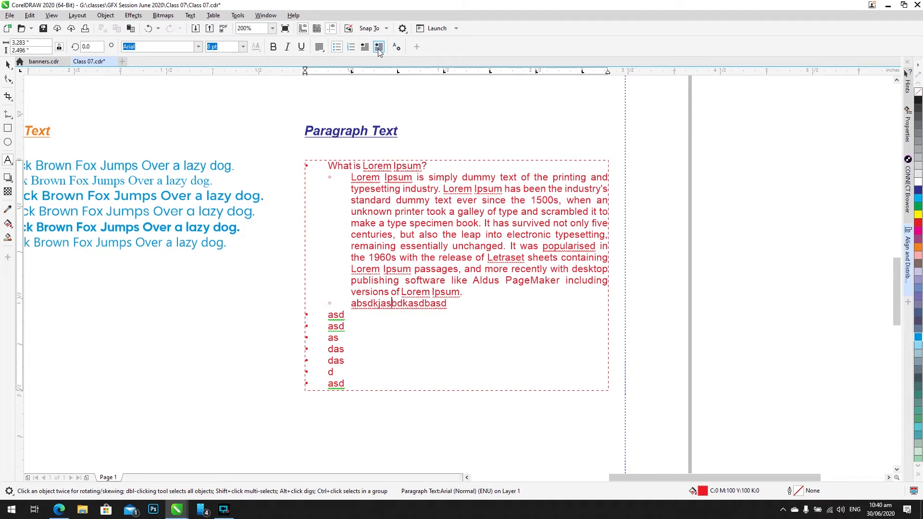
Step: Indent "absdkjasbdkasdbasd" by one more level and the seven short items below it by one level
click(364, 47)
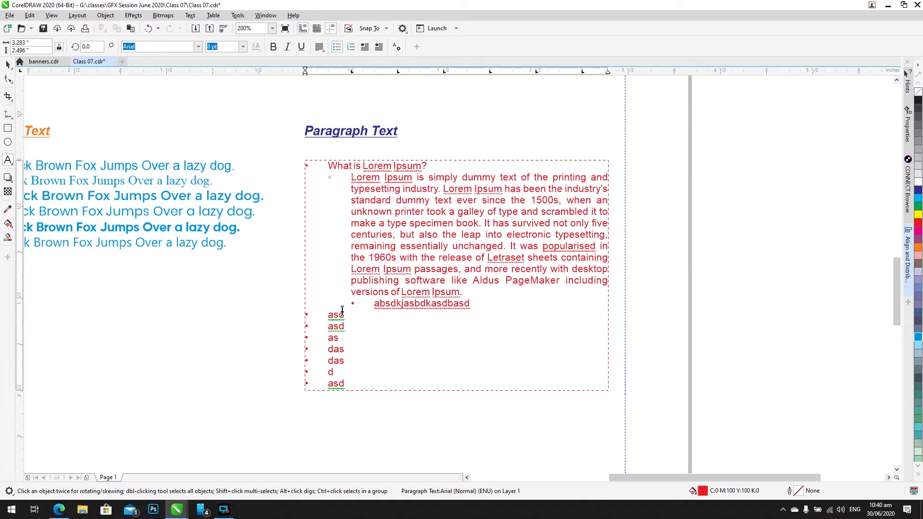
drag(352, 380, 312, 318)
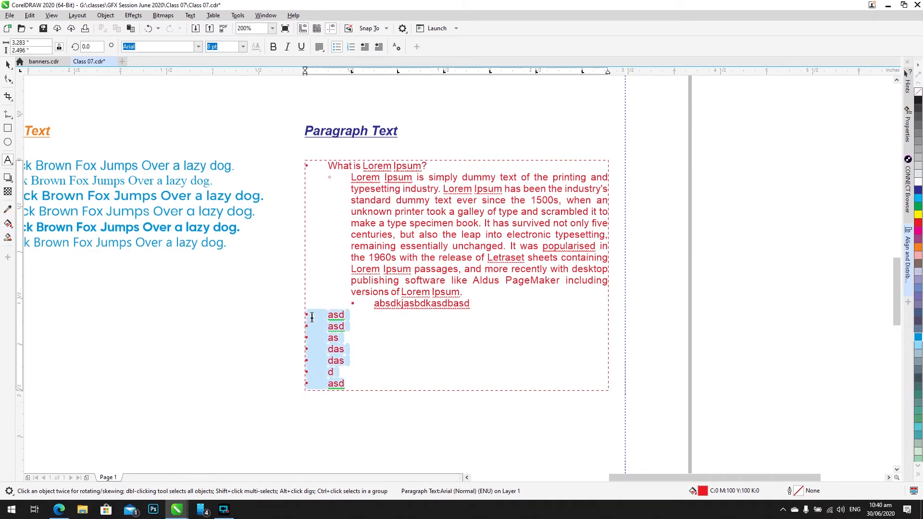
click(378, 48)
Step: Indent the first "asd" item by two more levels so it nests under "absdkjasbdkasdbasd"
click(365, 293)
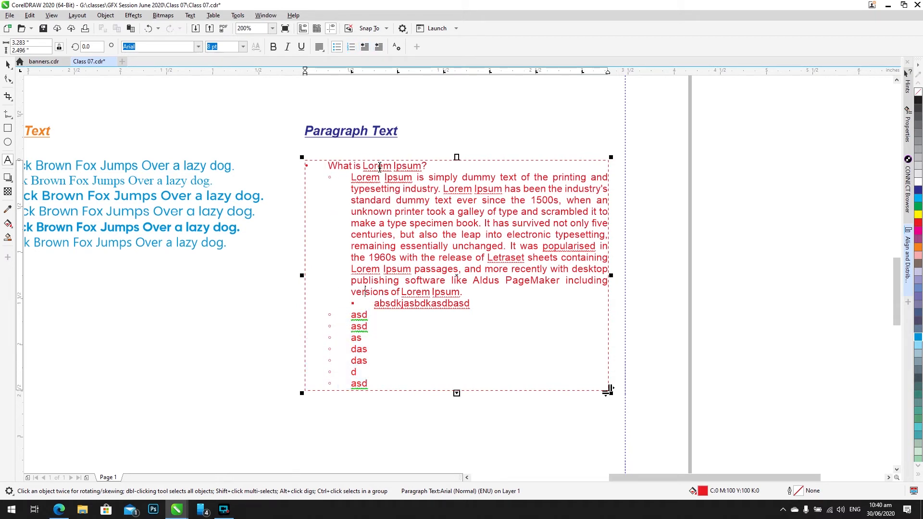
click(365, 47)
click(365, 47)
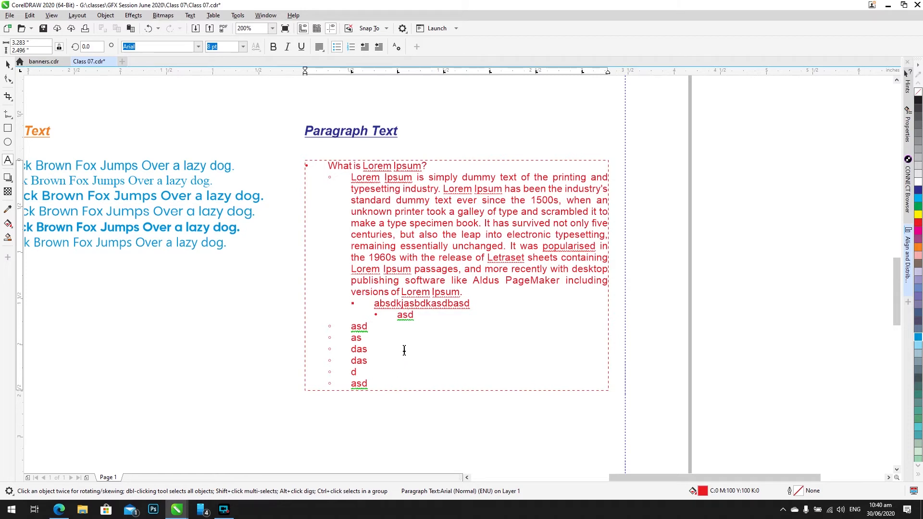
Step: Show the Text docker's character, paragraph and frame settings, then close it and collapse the Align and Distribute docker
click(397, 47)
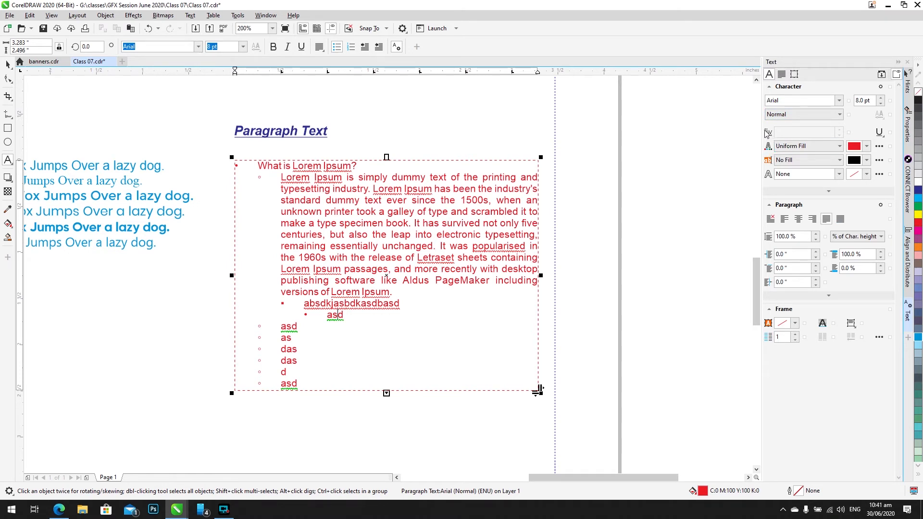
click(265, 15)
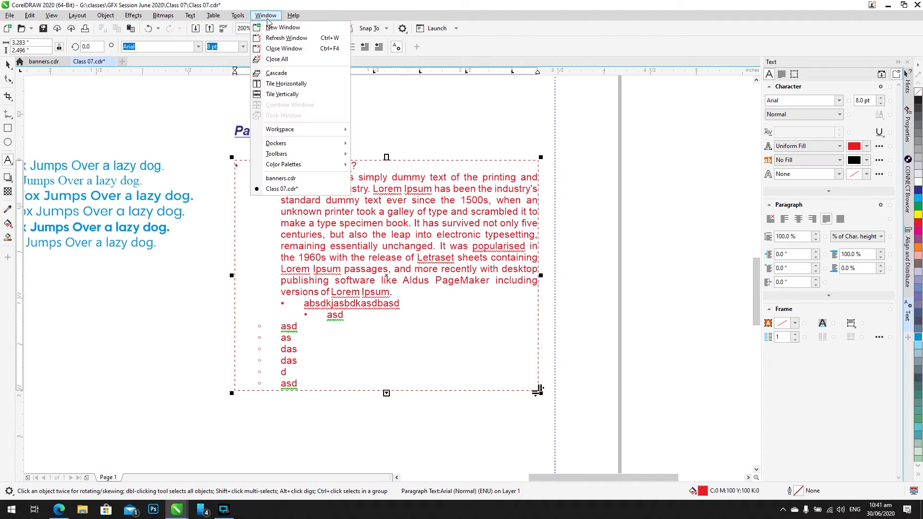
mouse_move(283, 145)
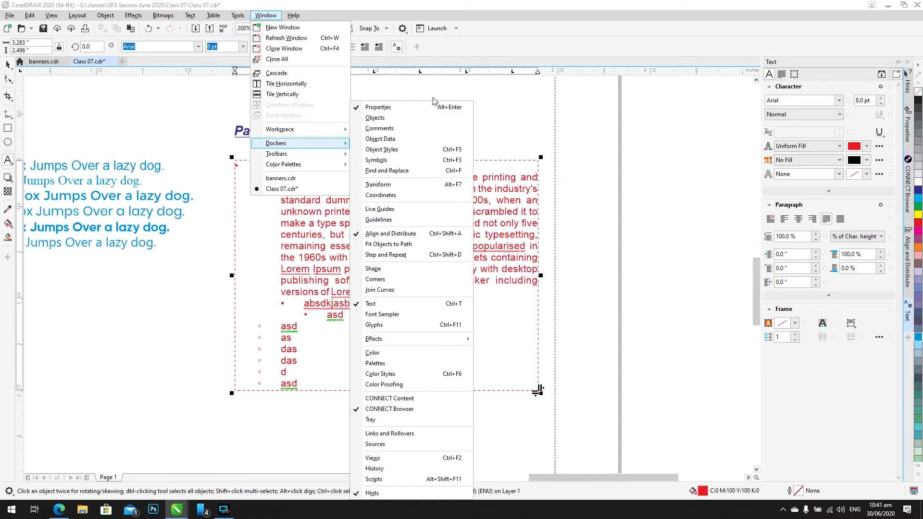
click(387, 305)
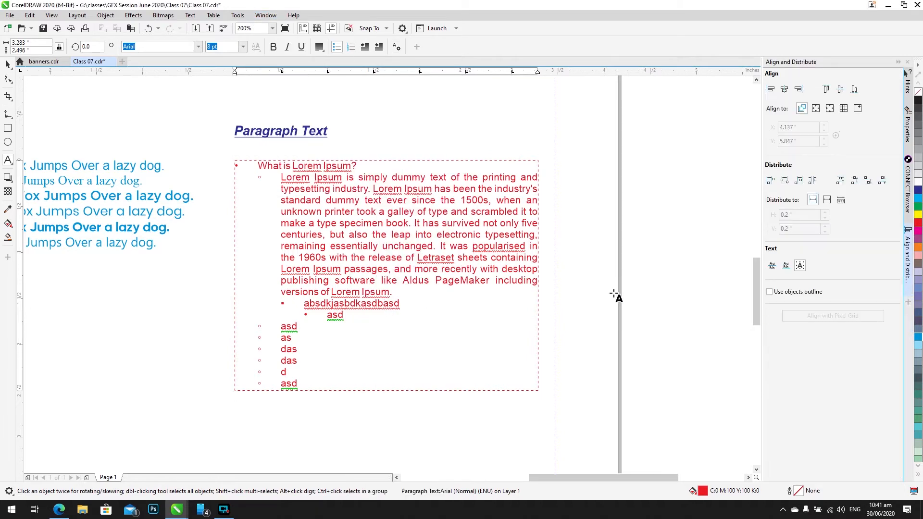
click(898, 61)
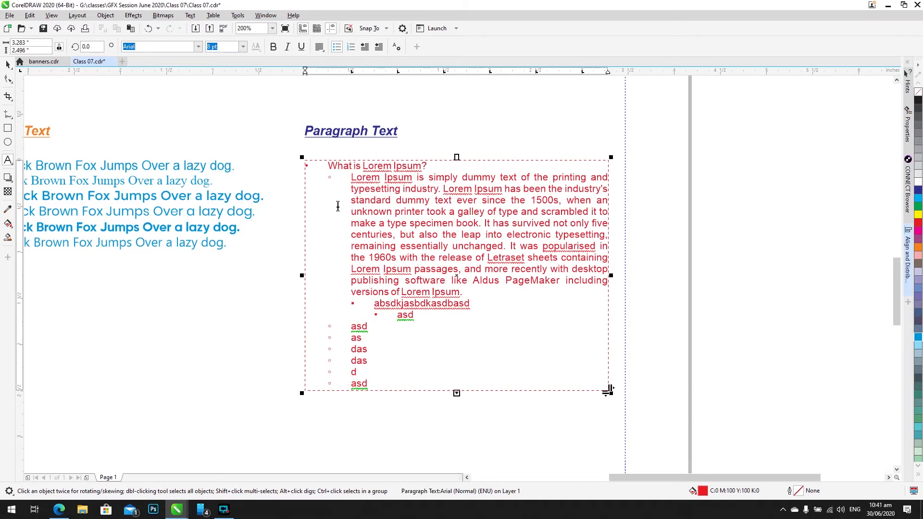
Step: Place a copy of the Gilroy-Bold "The Quick Brown Fox" line in the empty area below the artistic text lines
click(8, 64)
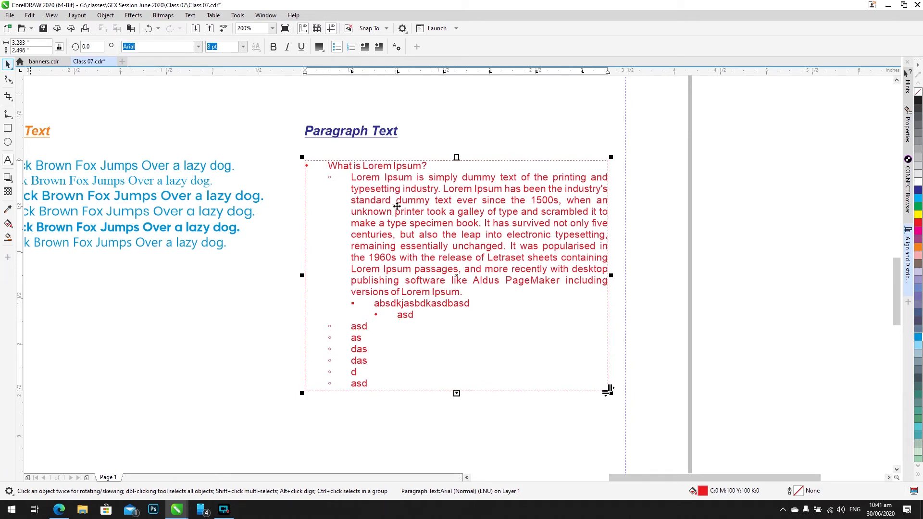
scroll(400, 194, down, 1)
drag(404, 177, 502, 206)
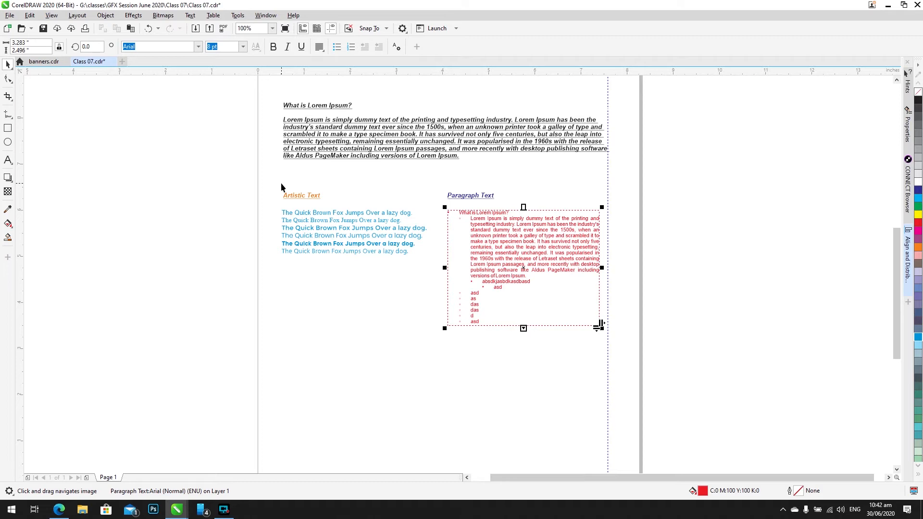
key(Escape)
key(F8)
key(F2)
drag(221, 339, 507, 187)
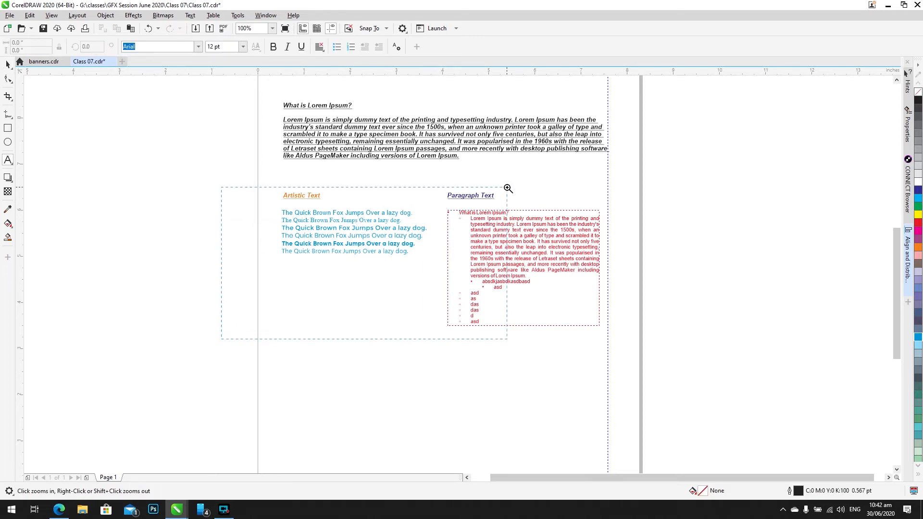
click(348, 235)
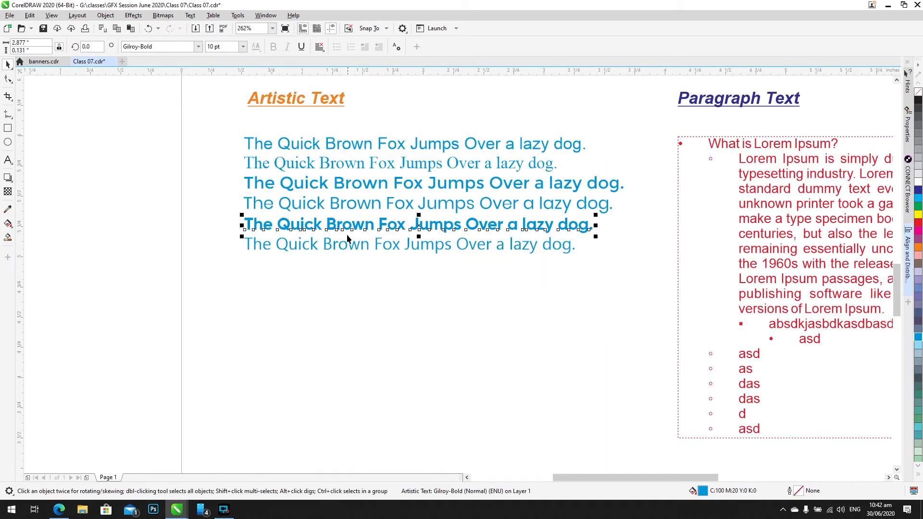
drag(348, 237, 346, 408)
right_click(346, 408)
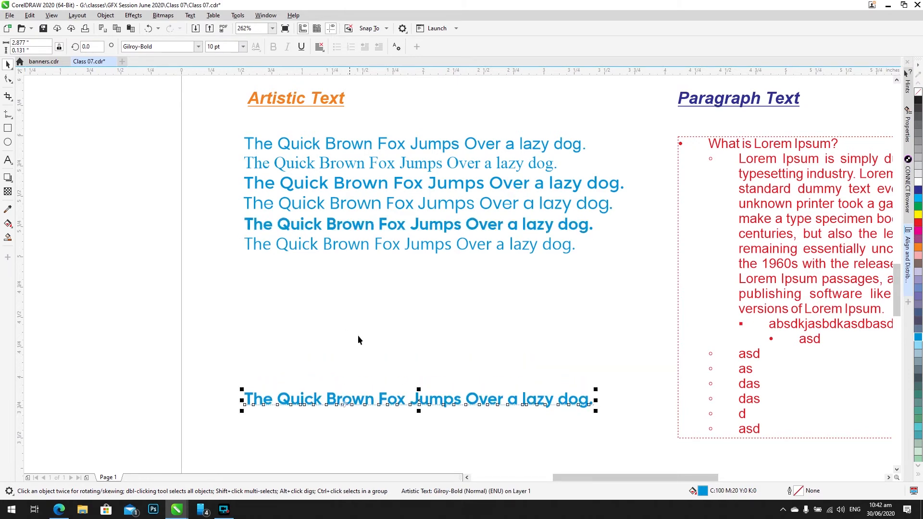
Step: Fill the copied Gilroy-Bold line with orange (C:0 M:60 Y:100 K:0)
key(shift+F2)
scroll(353, 235, down, 1)
drag(367, 252, 358, 395)
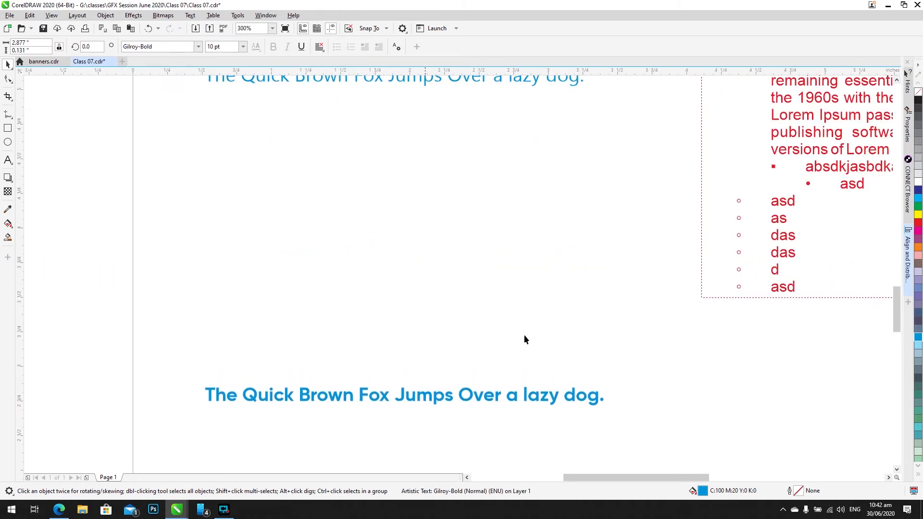
click(918, 246)
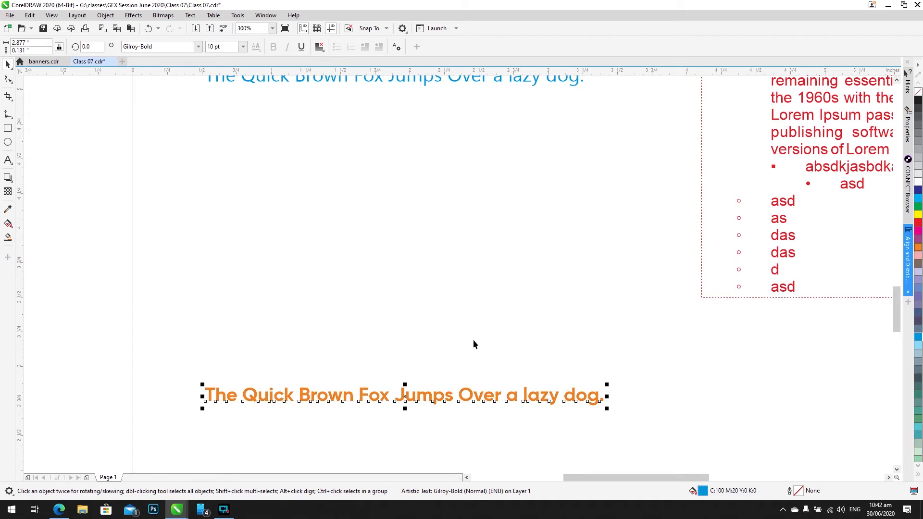
Step: Try adjusting the character spacing of the orange line with the Shape tool, and undo the change
drag(432, 334, 379, 254)
scroll(359, 299, up, 1)
drag(349, 311, 362, 288)
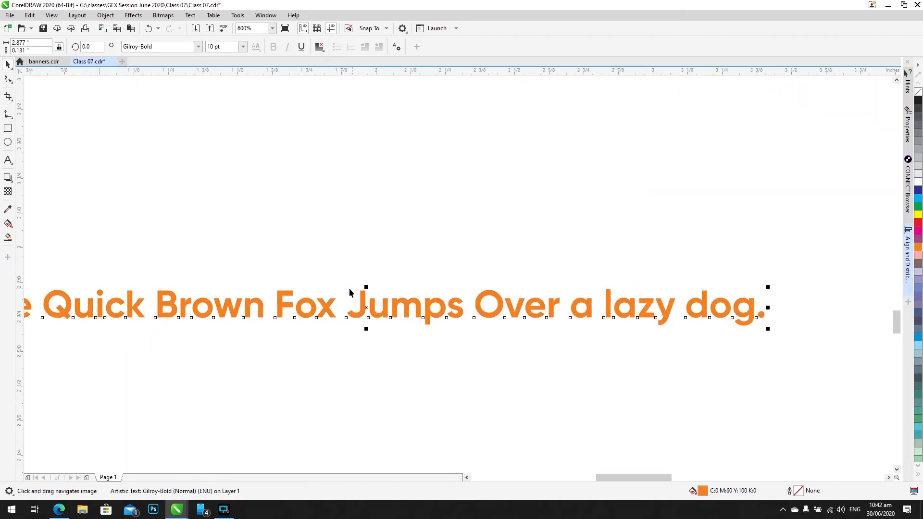
click(8, 80)
scroll(506, 326, down, 1)
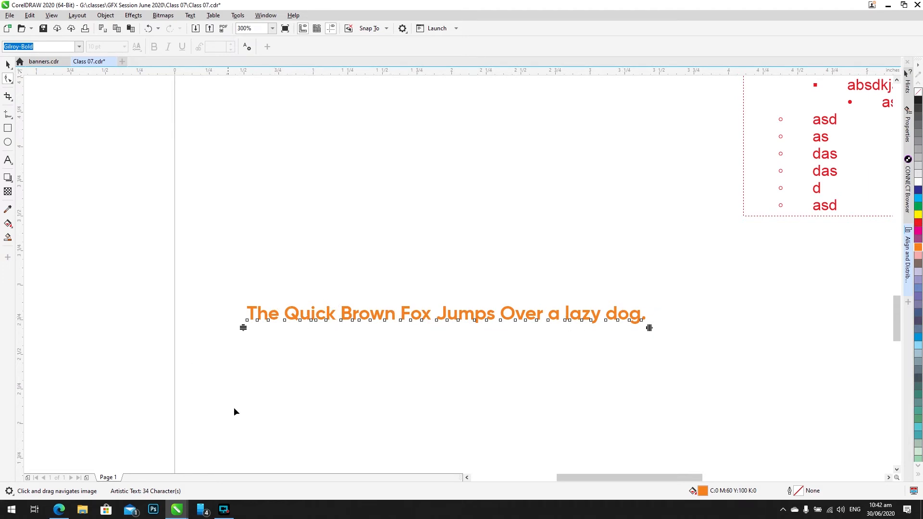
drag(454, 349, 320, 331)
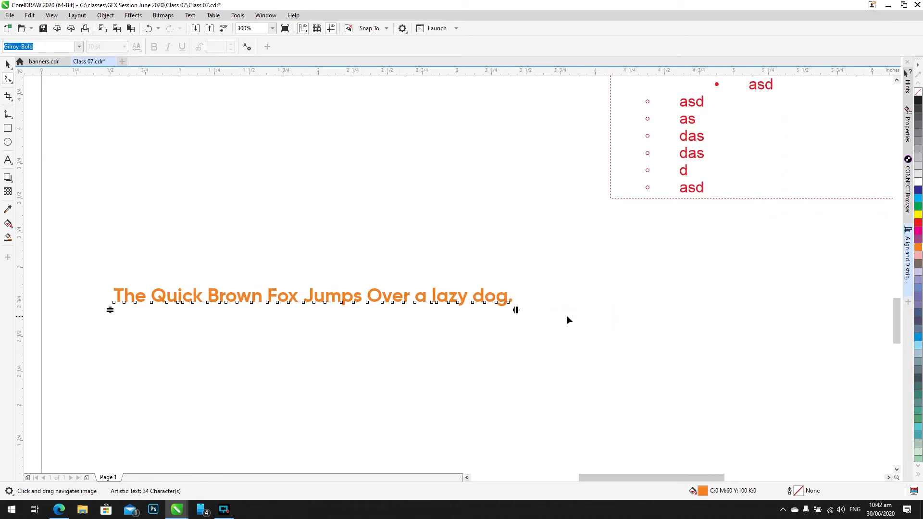
drag(516, 310, 534, 342)
key(ctrl+z)
key(space)
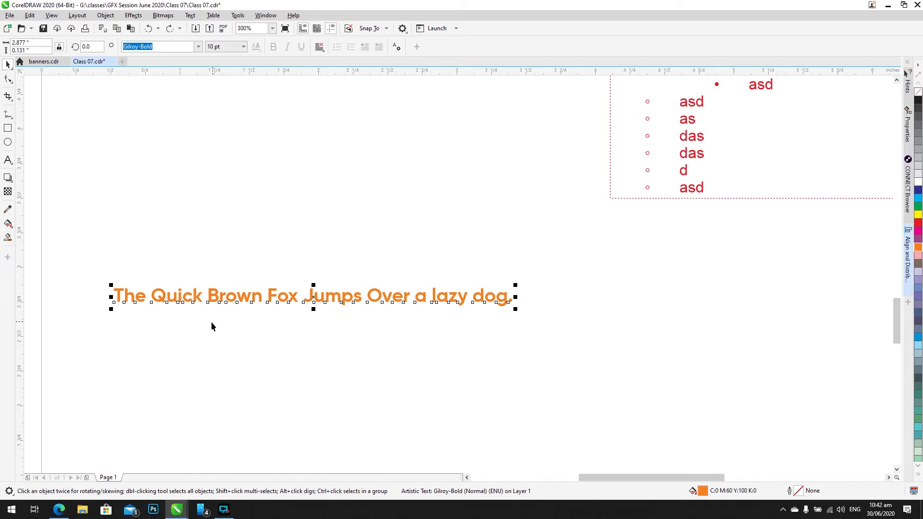
Step: Place a copy of the red bulleted paragraph text frame in the blank area beside the page
drag(442, 316, 206, 430)
scroll(376, 299, down, 1)
double_click(511, 175)
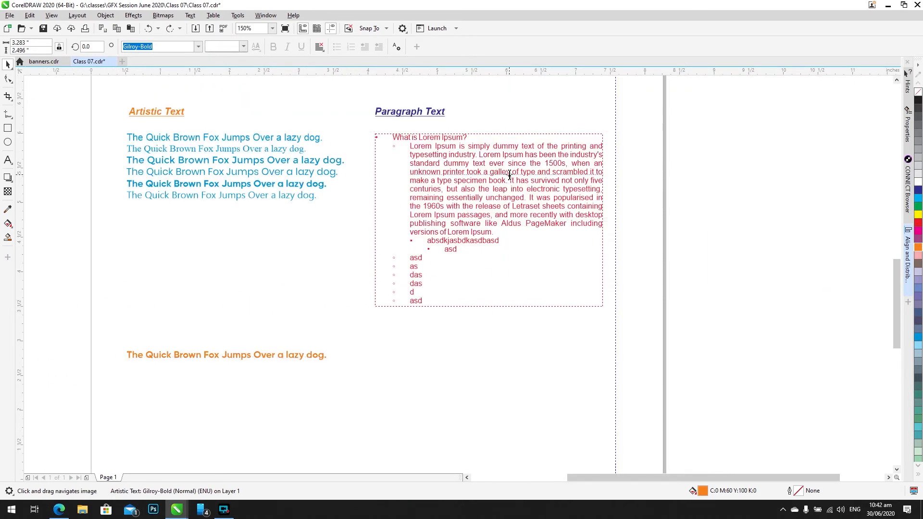
click(240, 369)
key(ctrl+space)
click(269, 356)
click(454, 227)
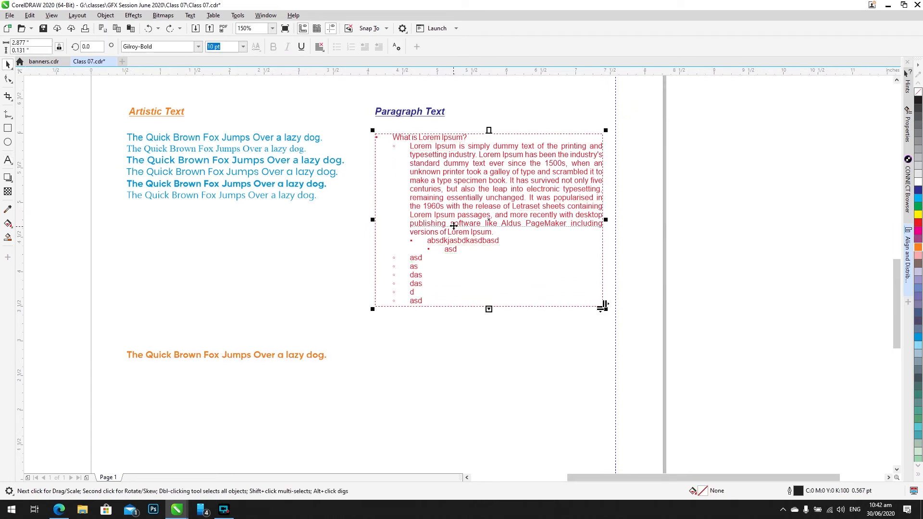
scroll(472, 187, down, 1)
scroll(408, 207, right, 2)
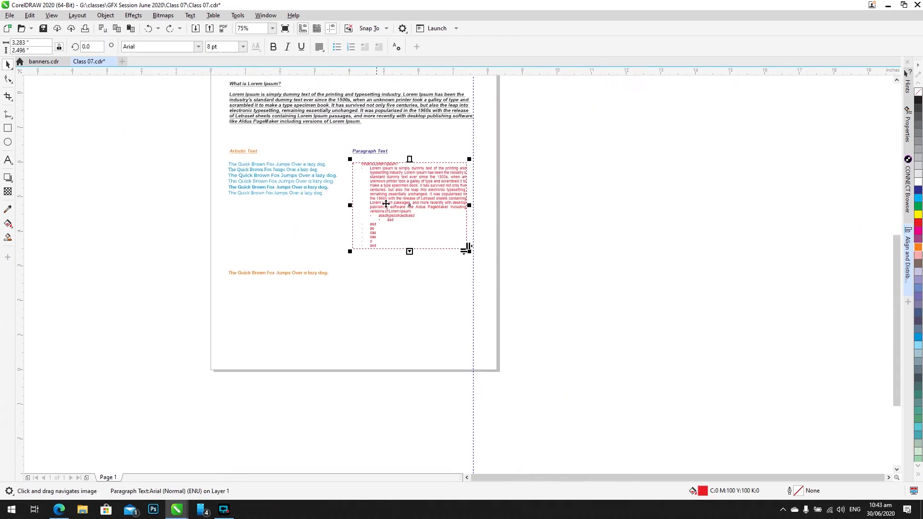
drag(617, 216, 694, 224)
Step: Adjust the horizontal text spacing of the copied paragraph frame, leaving the frame about 3.24 inches wide
scroll(722, 284, up, 1)
drag(779, 228, 778, 228)
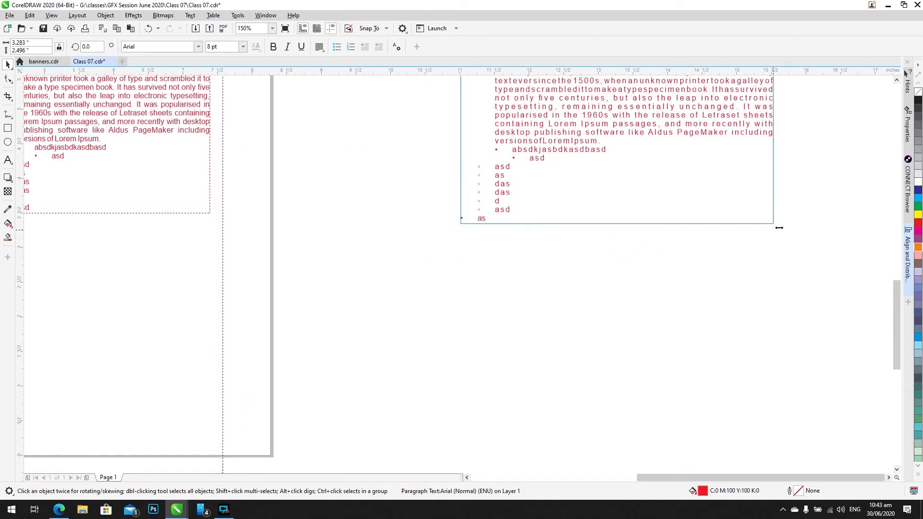
drag(686, 226, 611, 340)
Step: Increase the line spacing of the copied paragraph frame by stretching it vertically with its spacing handle
scroll(656, 251, up, 1)
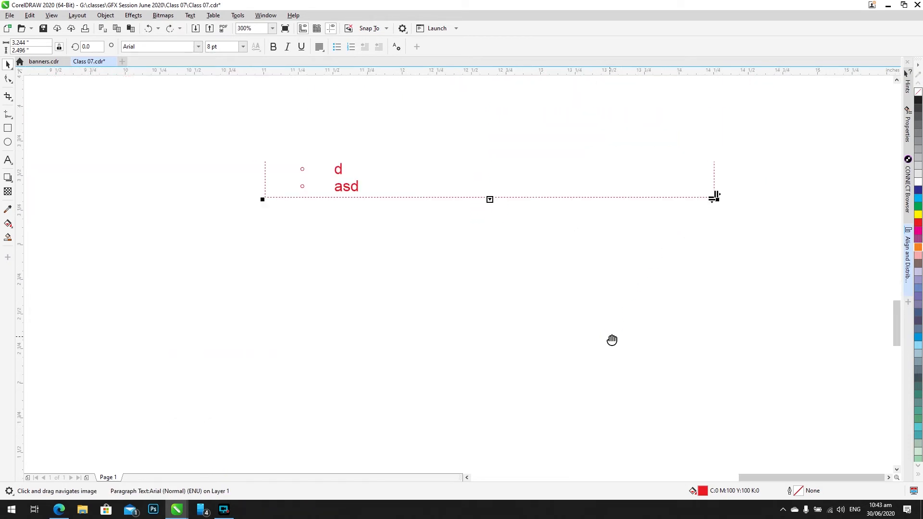
scroll(592, 209, down, 1)
drag(592, 208, 540, 303)
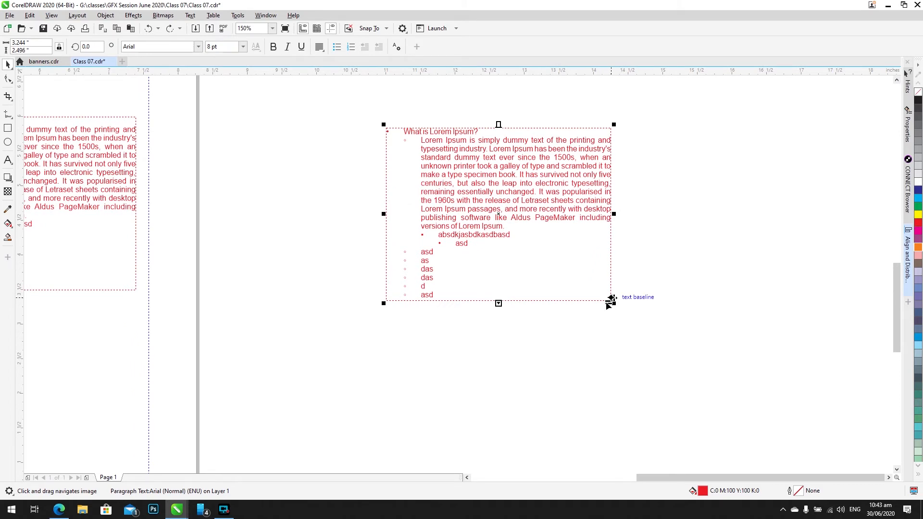
click(620, 363)
click(599, 301)
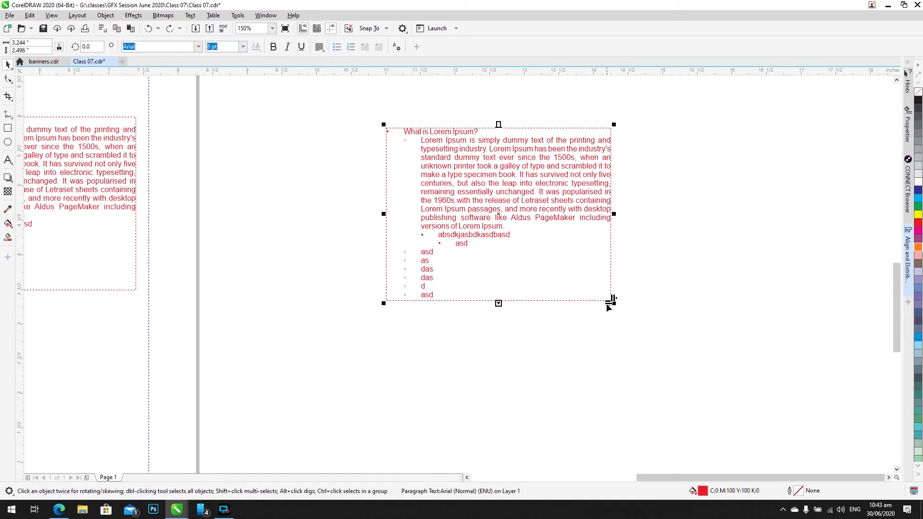
drag(610, 303, 612, 346)
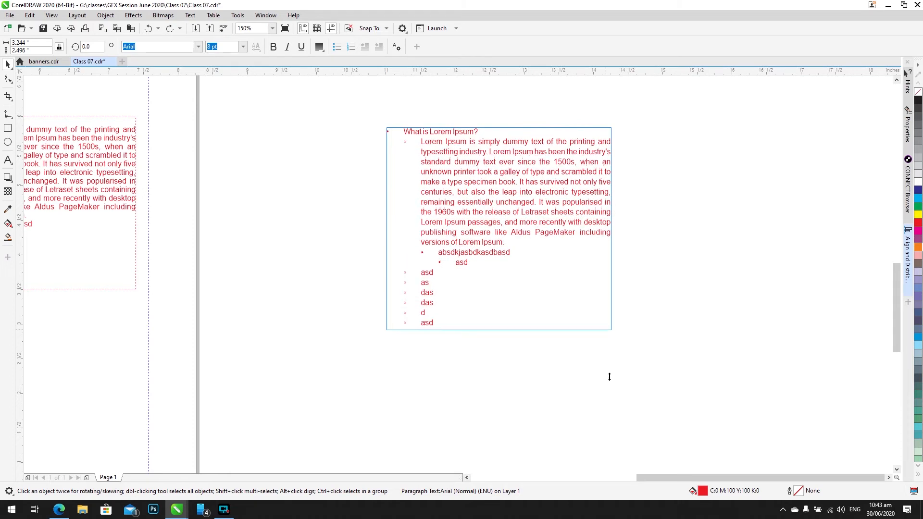
Step: Shorten the copied bulleted paragraph frame beside the page, compressing its line spacing, and delete that copy
drag(613, 426, 610, 302)
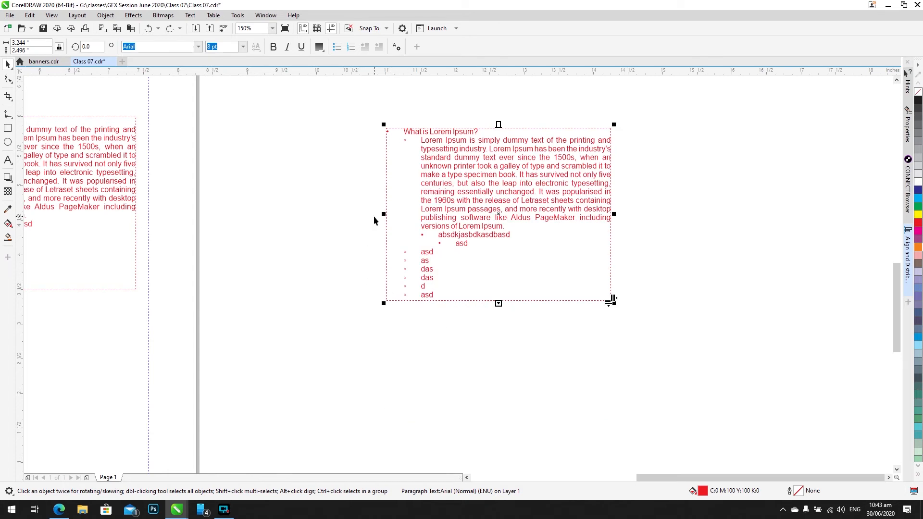
key(Delete)
scroll(447, 229, down, 1)
drag(410, 266, 590, 195)
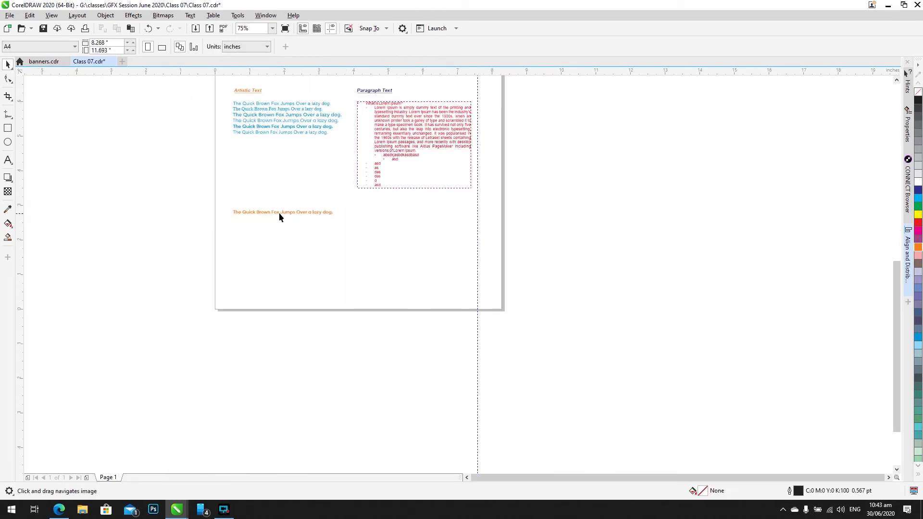
Step: Draw a square about 1.43 in wide below the orange sentence and place a slightly diagonally offset copy of it
key(z)
drag(217, 199, 497, 312)
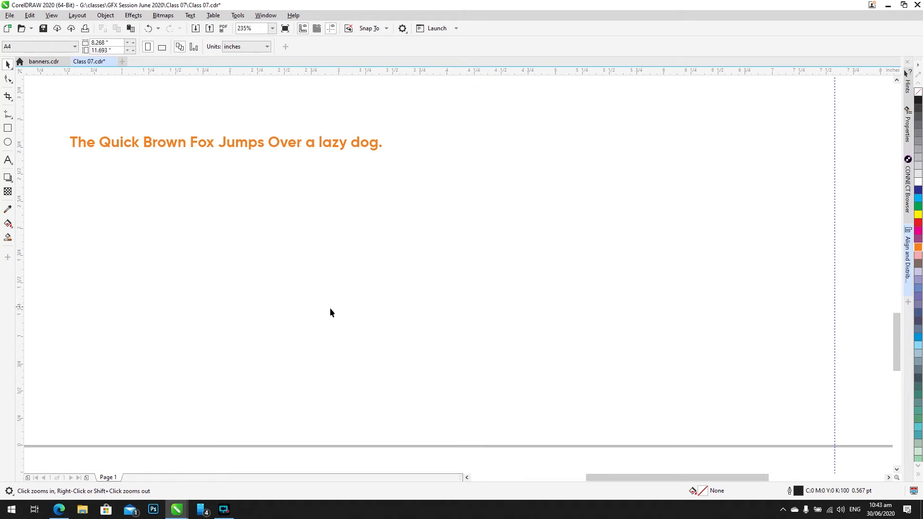
key(h)
drag(373, 306, 391, 320)
click(167, 165)
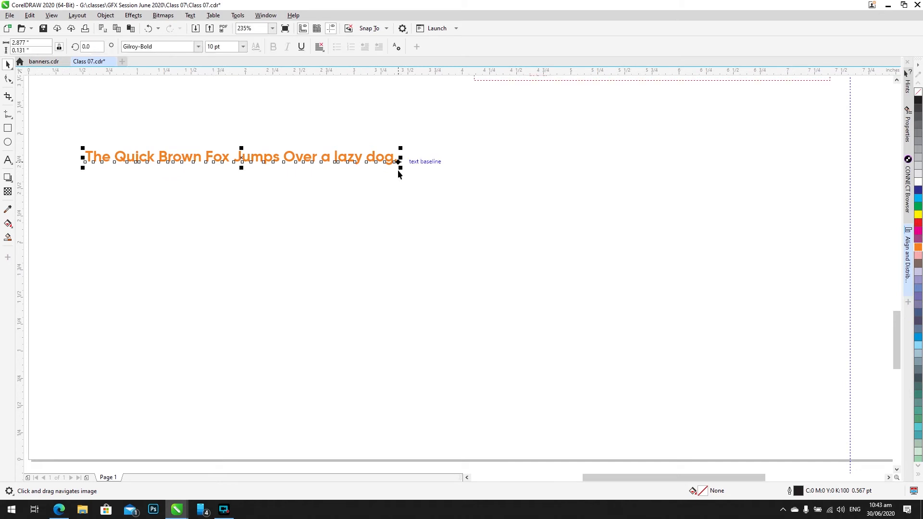
scroll(428, 300, down, 3)
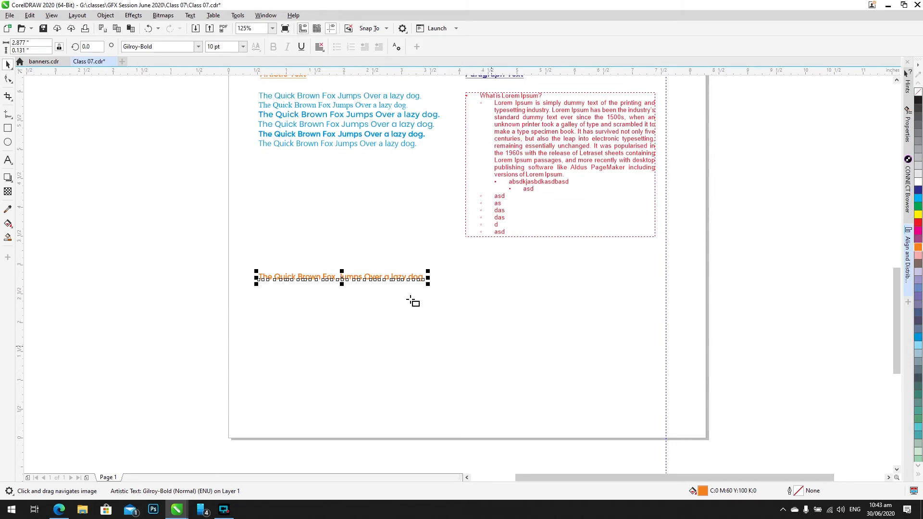
drag(398, 295, 484, 378)
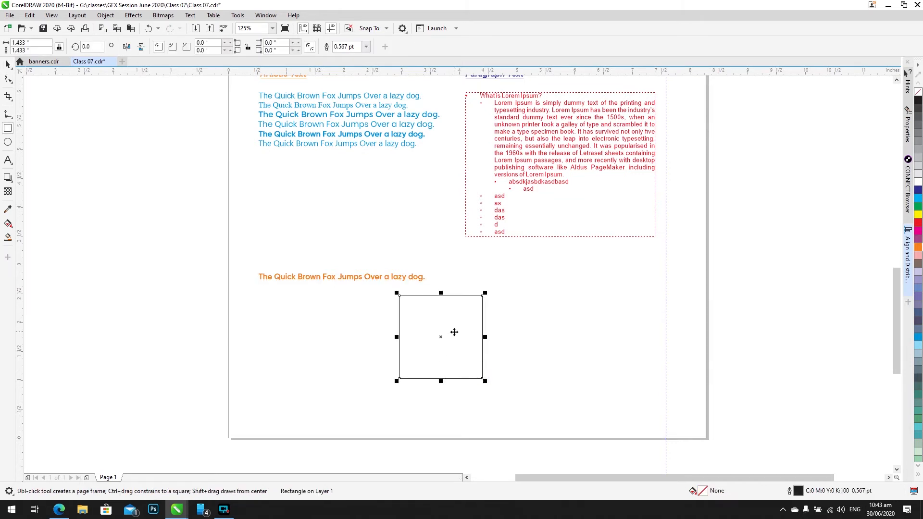
scroll(442, 332, up, 2)
drag(435, 335, 369, 283)
right_click(370, 283)
Step: Trim one square with its offset copy and delete the cutting square, leaving an L-shaped bracket
shift+click(314, 197)
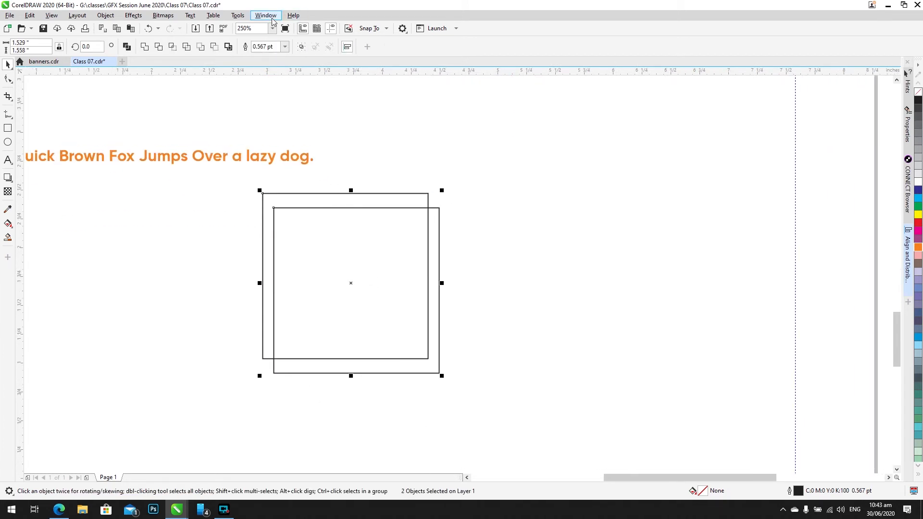
click(157, 46)
click(532, 166)
click(399, 280)
key(Delete)
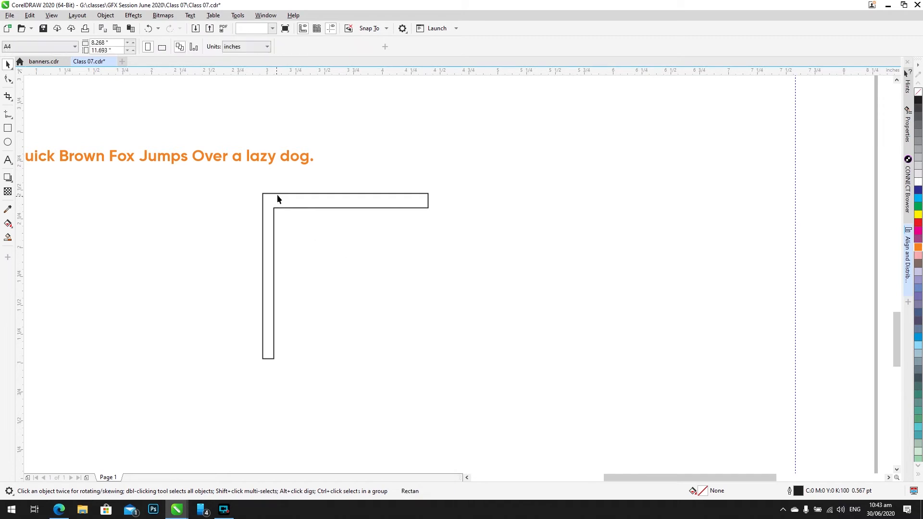
Step: Save the document and give the L shape a solid blue fill (C100 M100 Y0 K0) without an outline
click(411, 203)
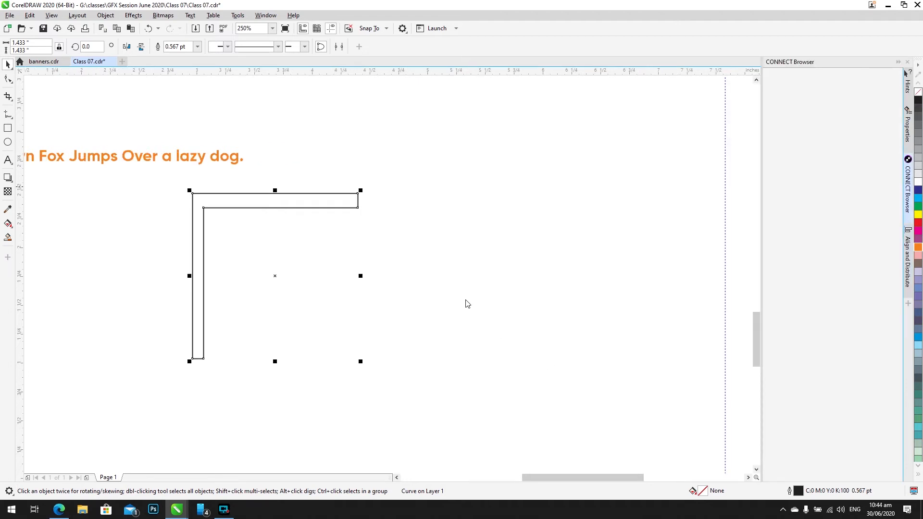
key(ctrl+s)
click(905, 62)
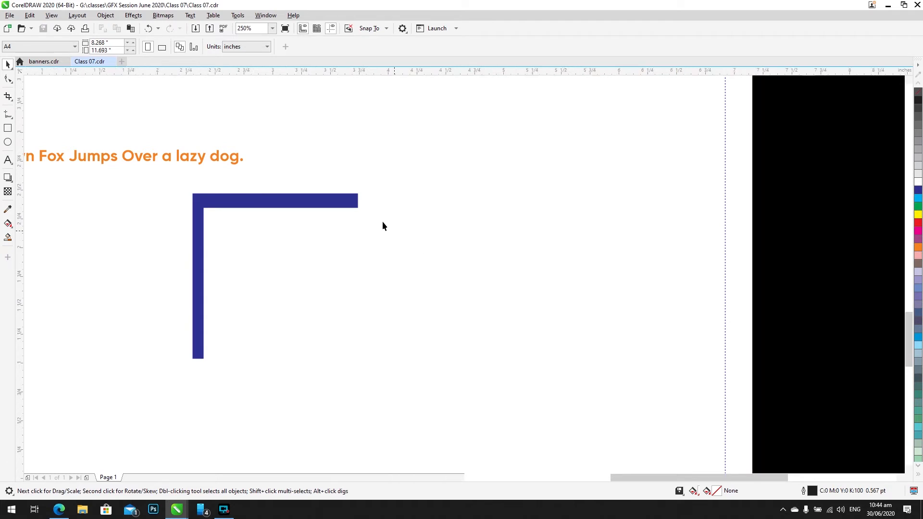
Step: Create a copy of the L shape rotated 90° and scaled to about 1.13 in, and repeat the transformation twice inward
click(331, 201)
click(335, 209)
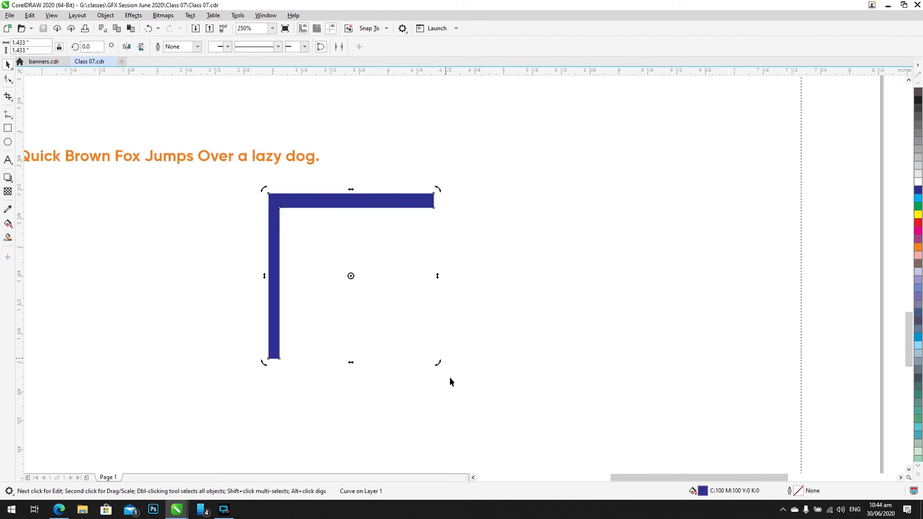
drag(436, 365, 416, 204)
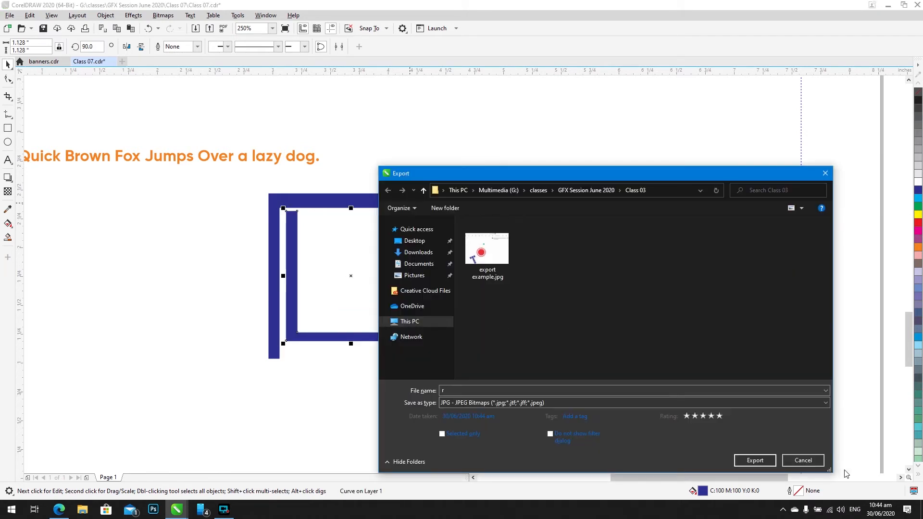
click(802, 460)
key(ctrl+r)
key(ctrl+r)
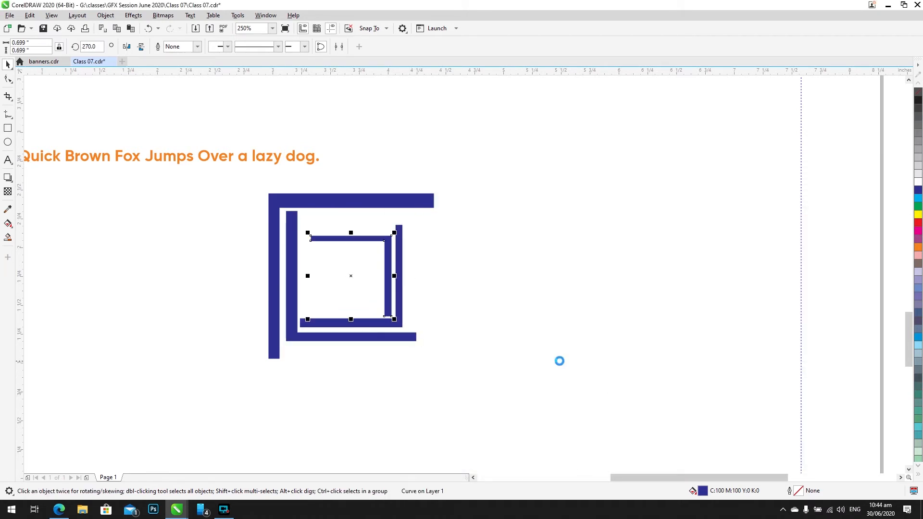
Step: Delete all the nested blue L shapes below the orange sentence
key(Escape)
click(352, 340)
drag(468, 189, 229, 368)
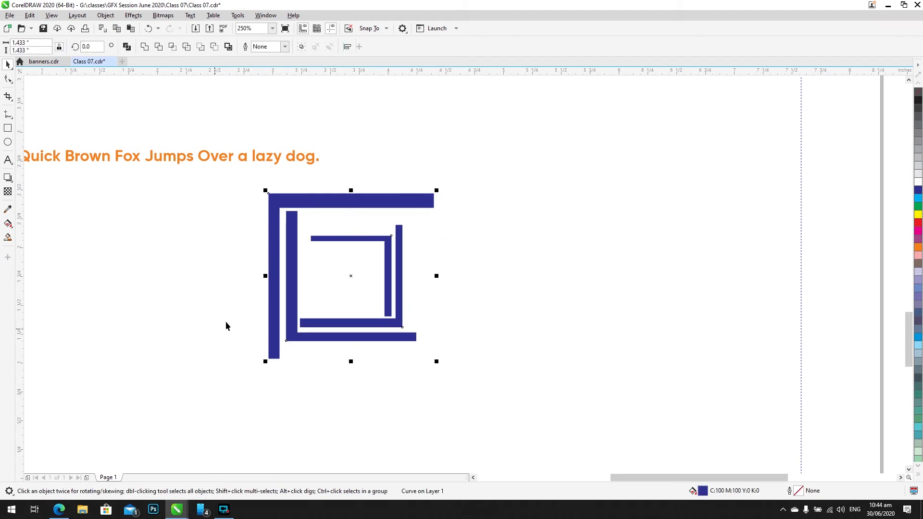
key(Delete)
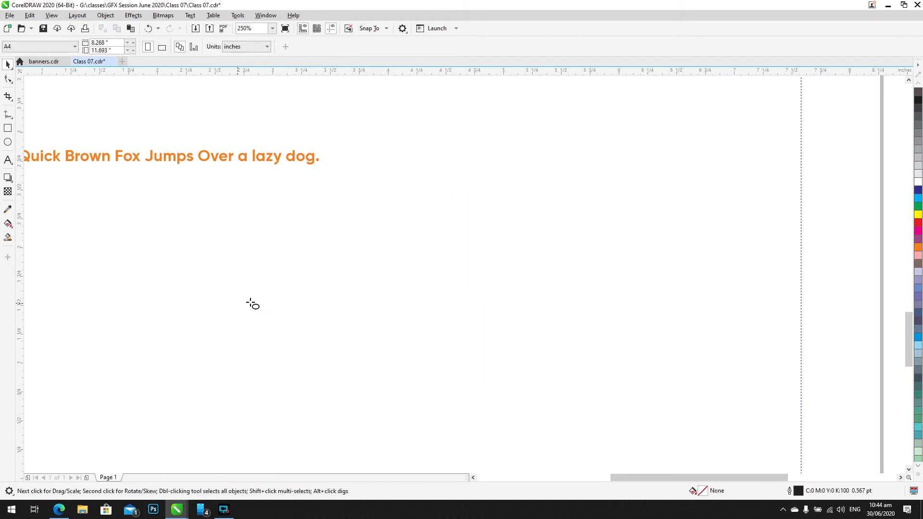
Step: Draw an ellipse about 1.81 × 1.04 in below the orange sentence and duplicate it with a slight diagonal offset
key(F7)
drag(235, 257, 444, 377)
key(space)
mouse_move(361, 321)
mouse_down()
mouse_move(369, 332)
mouse_move(358, 325)
mouse_up()
right_click(358, 325)
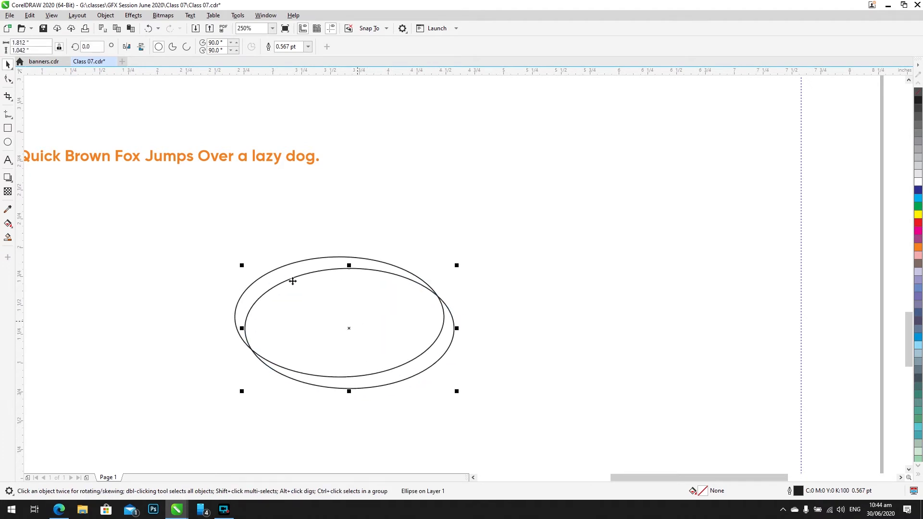
Step: Trim the original ellipse with its offset copy and delete the cutting ellipse to leave a crescent
shift+click(395, 268)
click(153, 50)
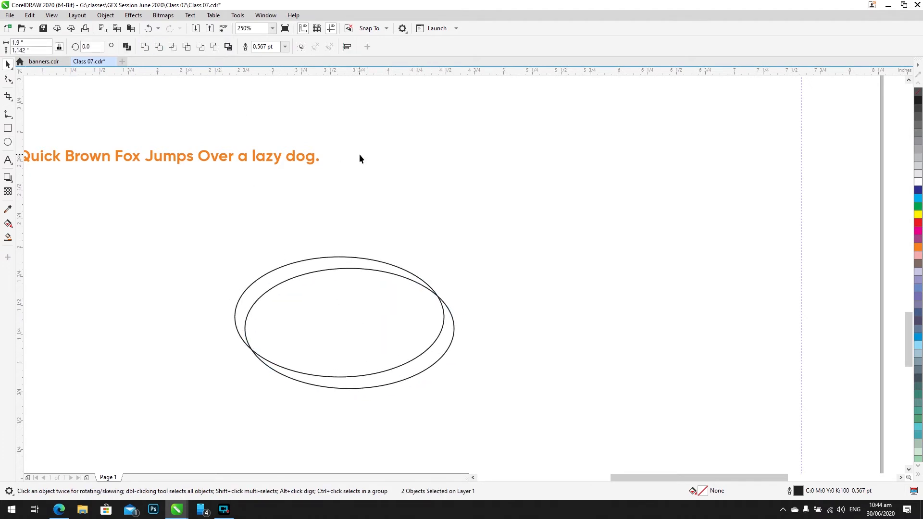
click(431, 357)
key(Delete)
click(291, 280)
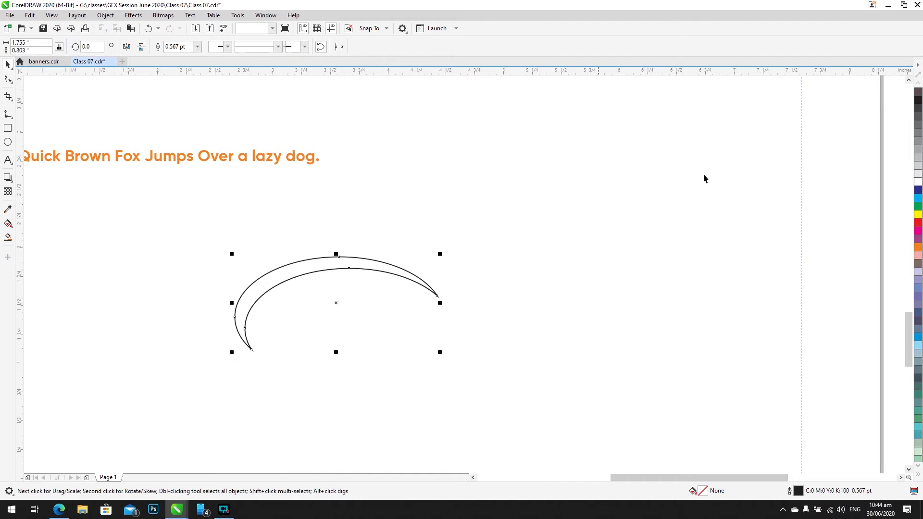
Step: Fill the crescent with blue (C100 M100 Y0 K0) and remove its outline
click(918, 190)
right_click(918, 92)
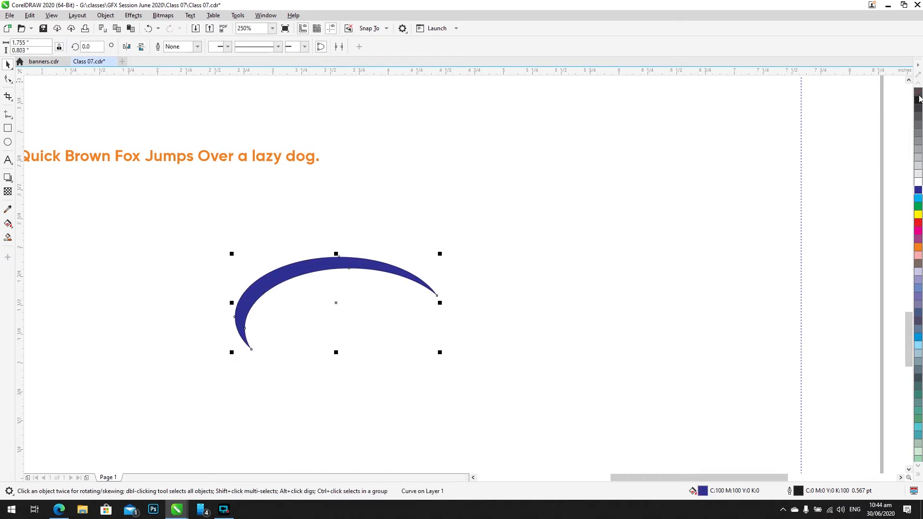
click(152, 265)
Step: Add the artistic text "COMPANY" inside the curve of the crescent
key(F8)
click(291, 304)
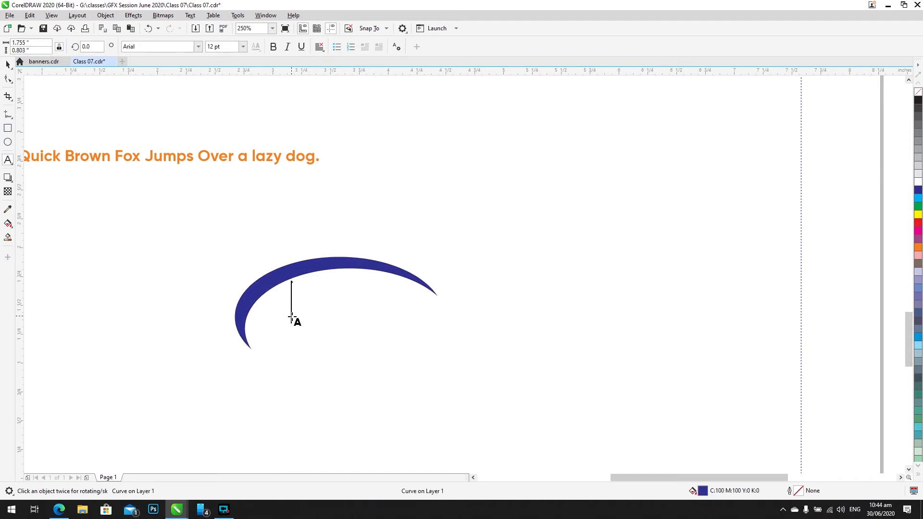
text(LOG)
key(ctrl+a)
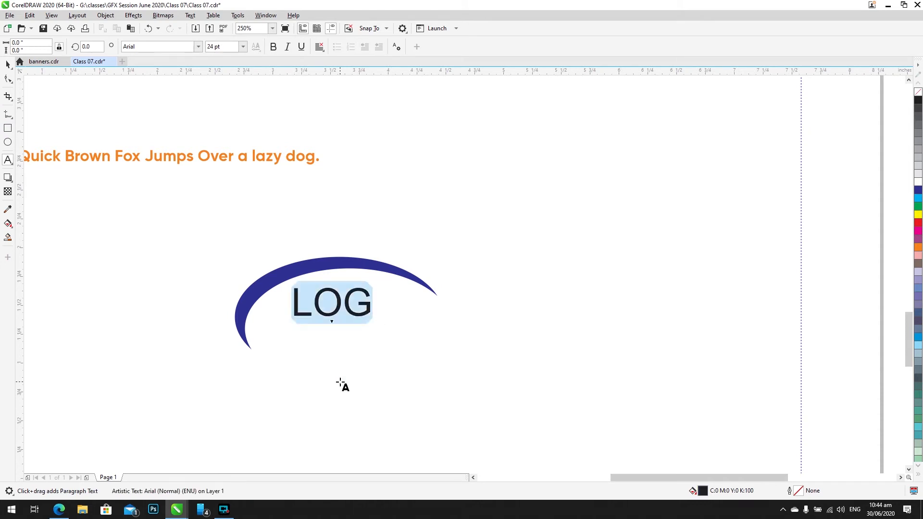
text(COMPANY)
key(ctrl+space)
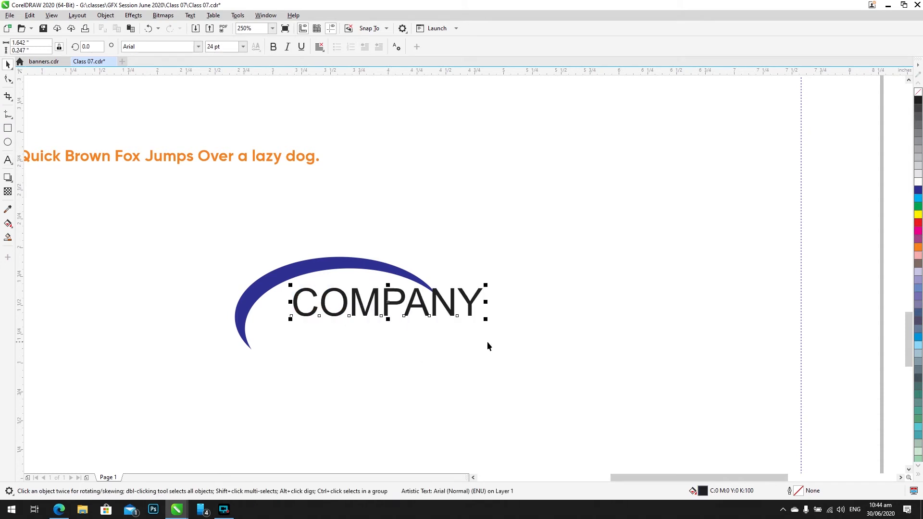
Step: Enlarge the COMPANY text to about 52.4 pt, position it beneath the crescent and set its font to Gilroy-Bold
drag(486, 319, 690, 423)
drag(425, 323, 409, 327)
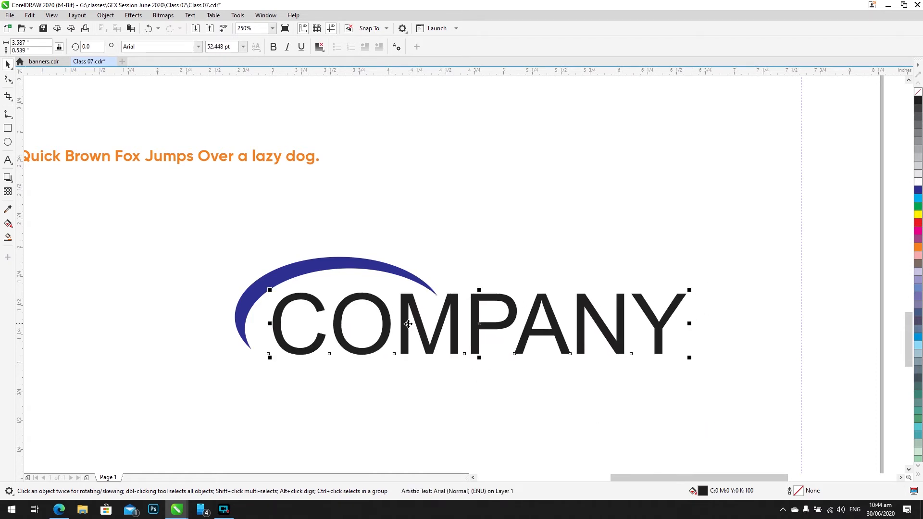
click(146, 47)
text(Gilroy-Bold)
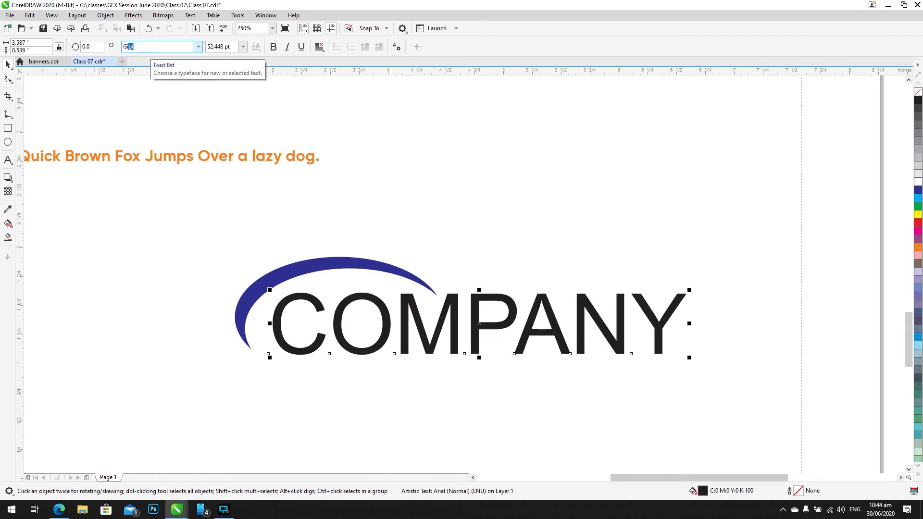
key(Return)
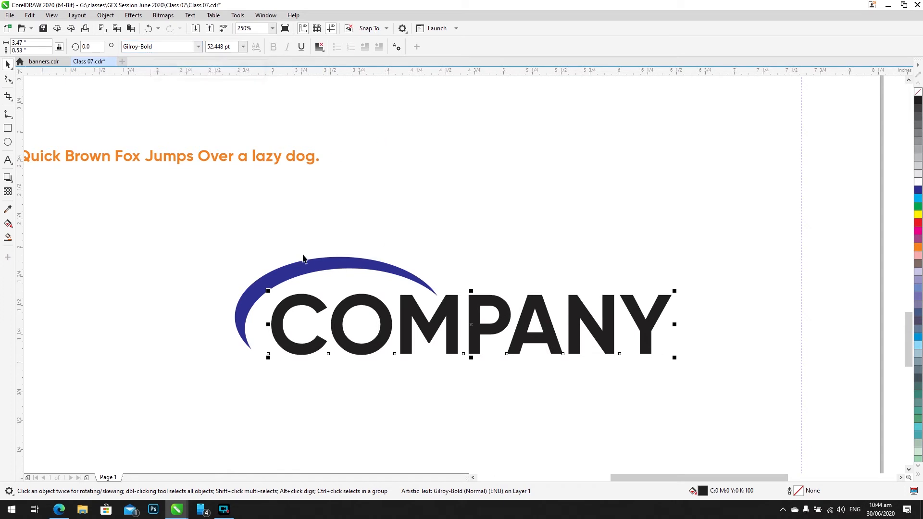
Step: Fill the COMPANY text with the same blue as the crescent, C100 M100 Y0 K0
click(289, 271)
scroll(289, 270, down, 3)
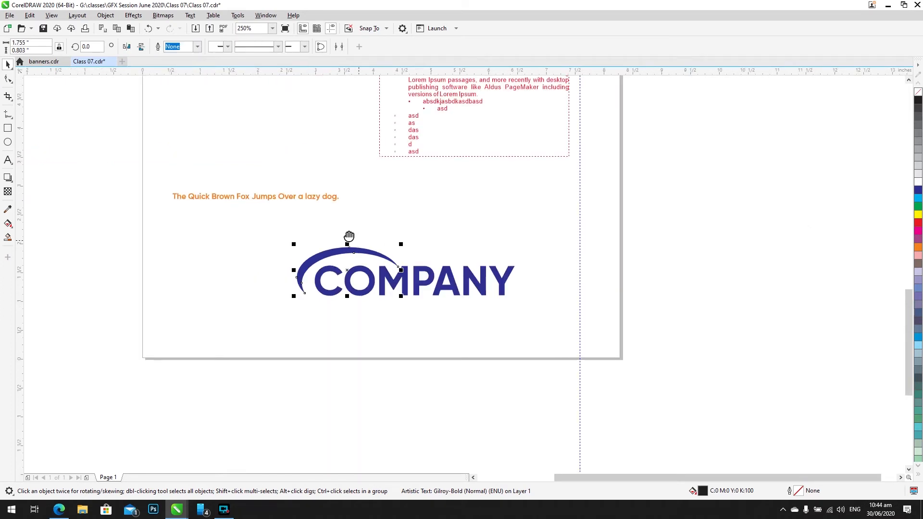
drag(513, 189, 515, 188)
key(shift+F2)
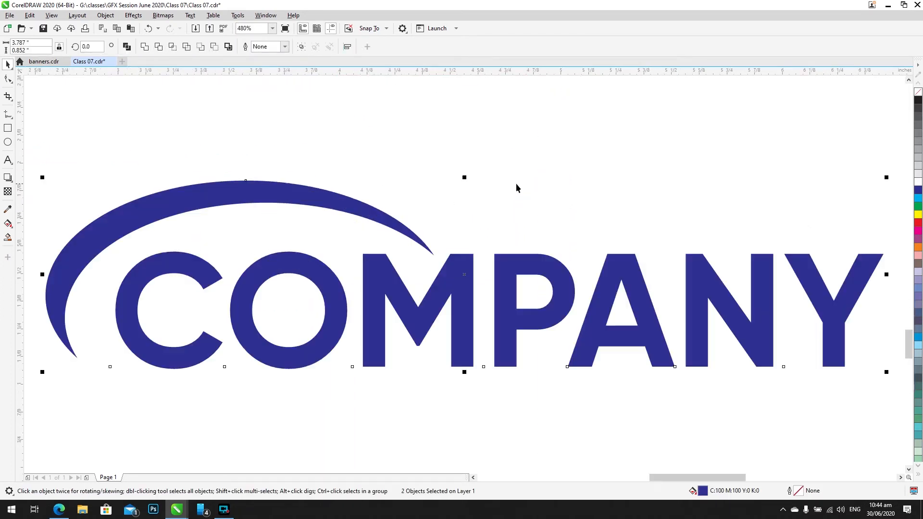
Step: Place a copy of the COMPANY text directly below the crescent logo
scroll(455, 161, down, 2)
drag(529, 219, 542, 319)
double_click(542, 318)
double_click(543, 315)
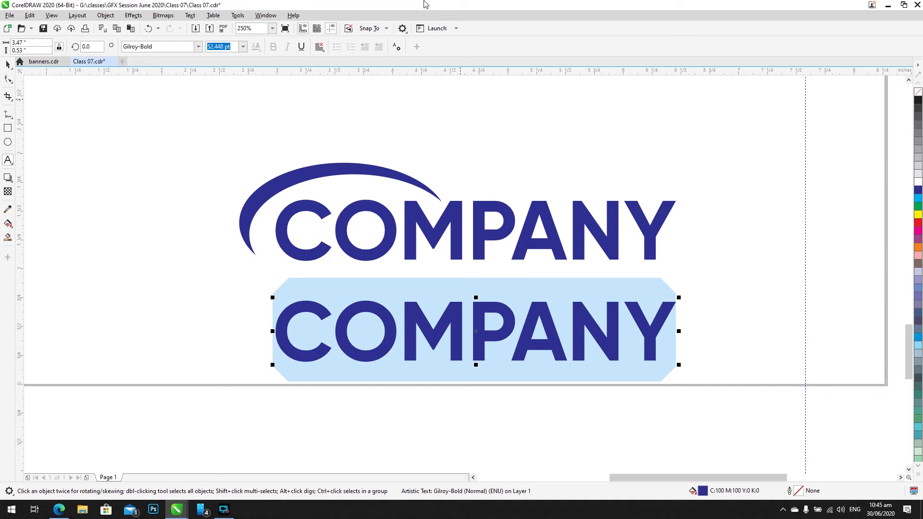
key(Escape)
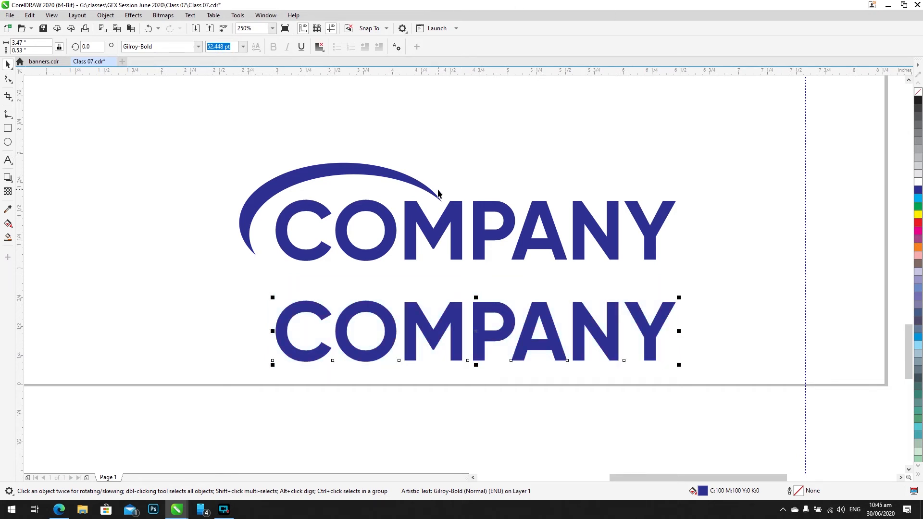
Step: Replace the upper COMPANY text under the crescent with "U-FONE"
click(425, 219)
click(425, 220)
key(ctrl+a)
text(U)
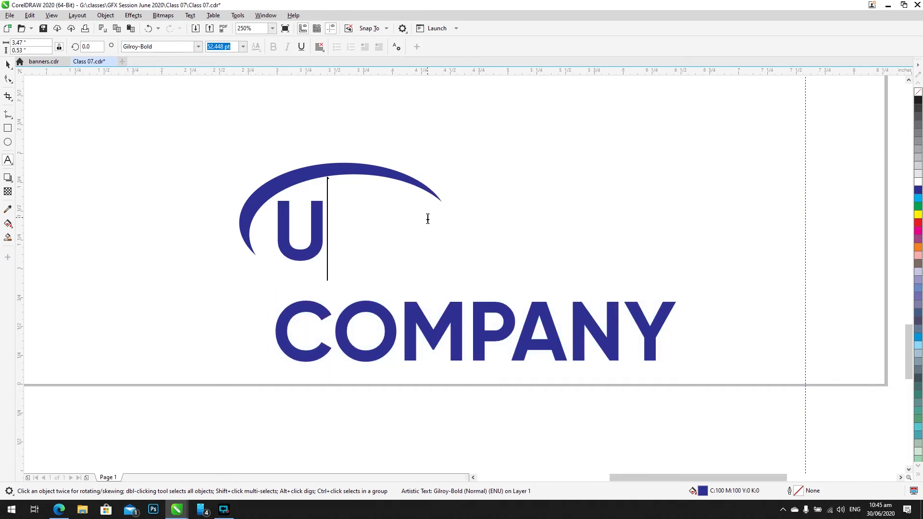
text(-FONE)
key(ctrl+space)
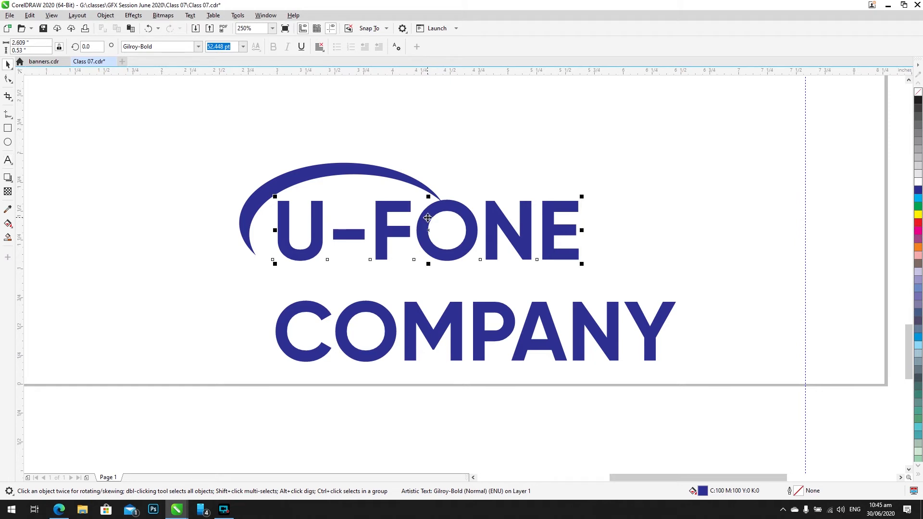
Step: Move the U-FONE text slightly down from the crescent and fill both objects with orange
drag(437, 213, 437, 220)
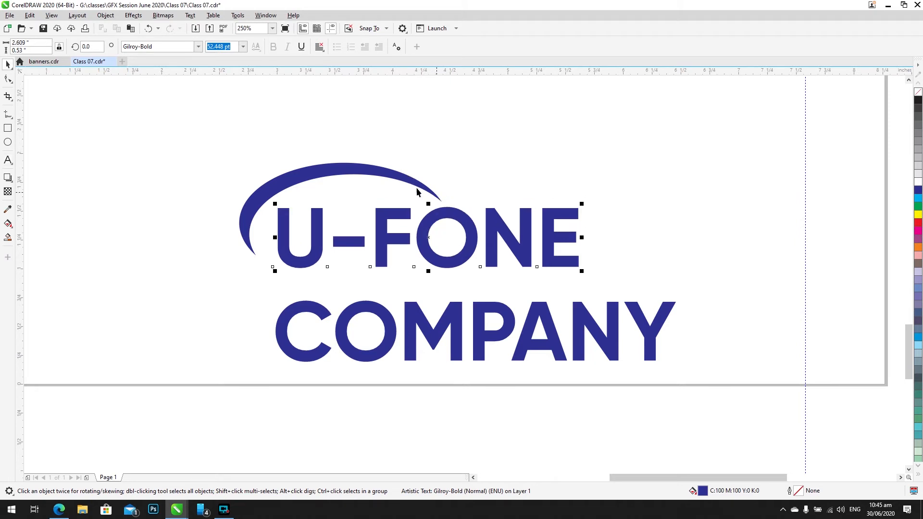
shift+click(391, 180)
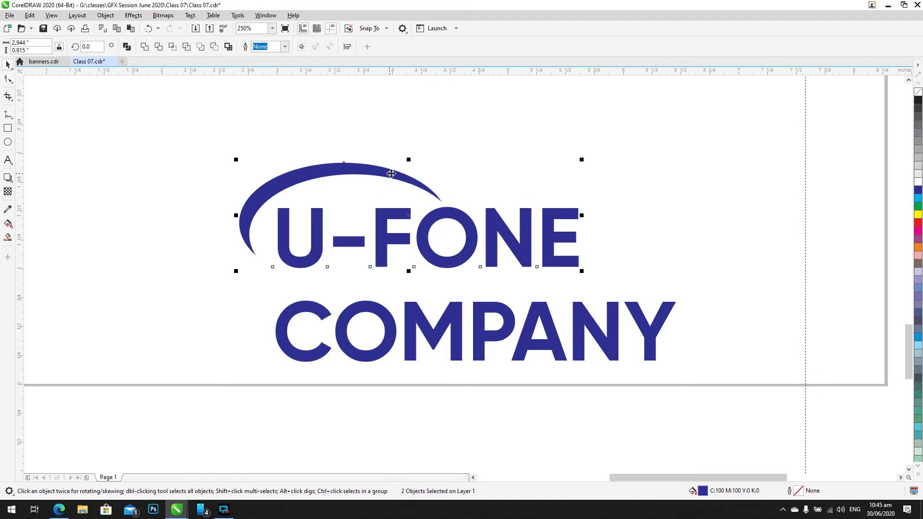
click(918, 247)
Step: Replace the lower COMPANY text with "TUM HI TO HO"
click(411, 317)
key(ctrl+a)
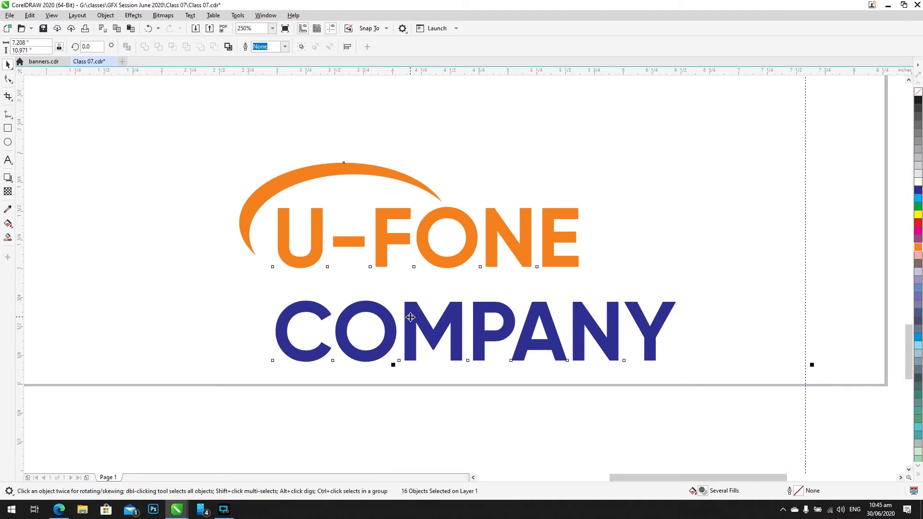
click(641, 330)
double_click(639, 324)
key(ctrl+a)
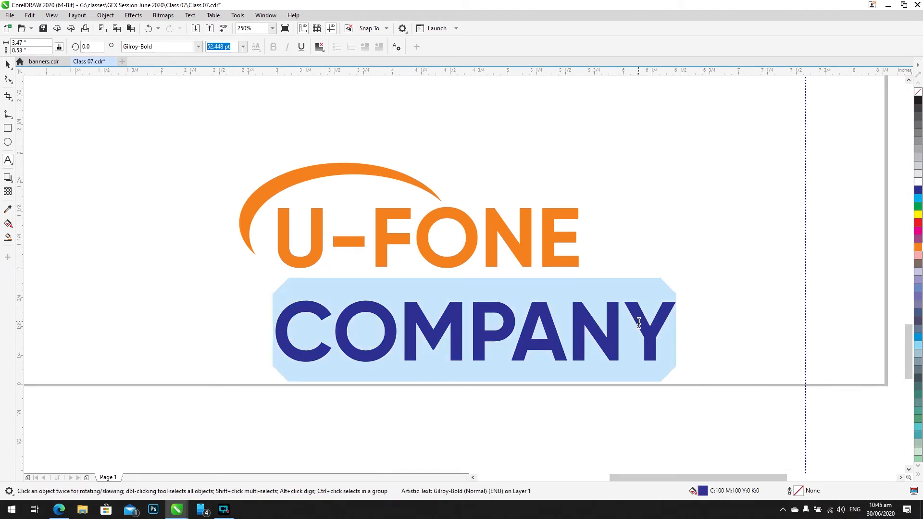
text(TUM )
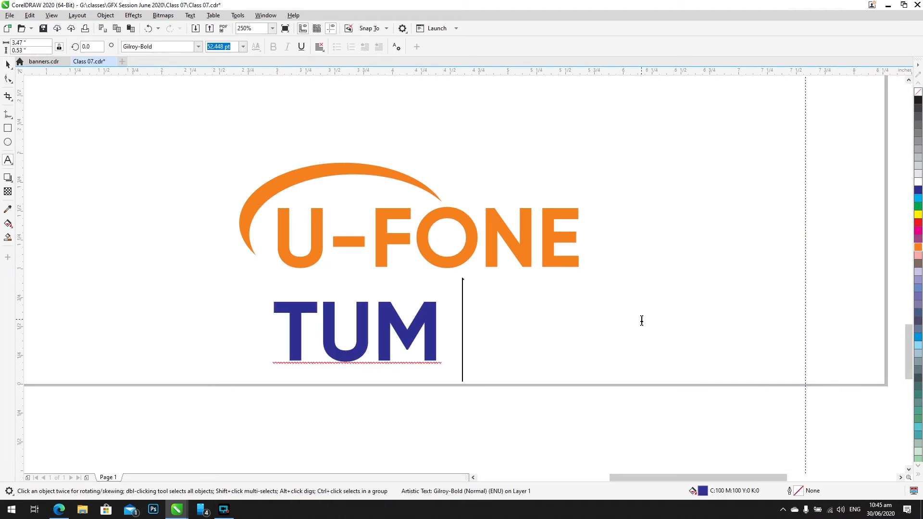
text(HI  TO  HO)
Step: Widen the gaps between the words of the TUM HI TO HO tagline by inserting extra spaces
key(Left)
key(Left)
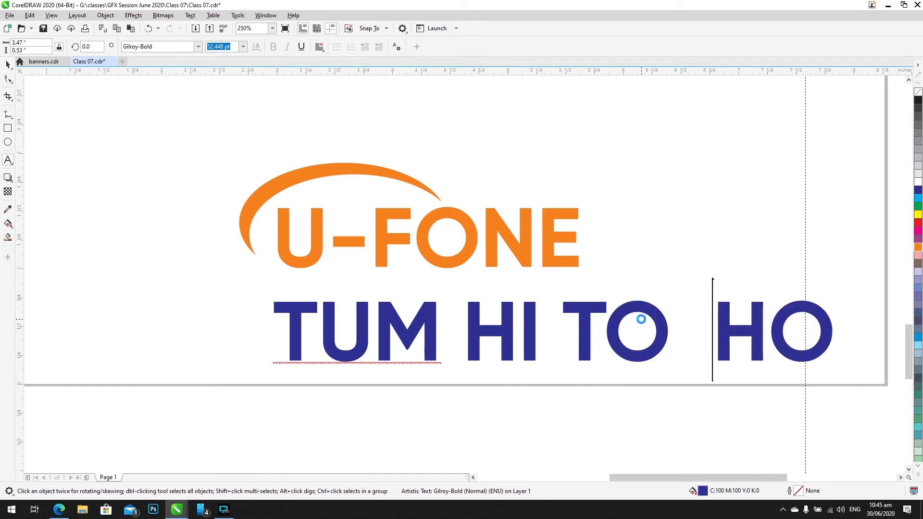
key(Left)
key(Left)
key(Left)
key(Left)
key(Left)
key(Left)
key(Left)
key(ctrl+space)
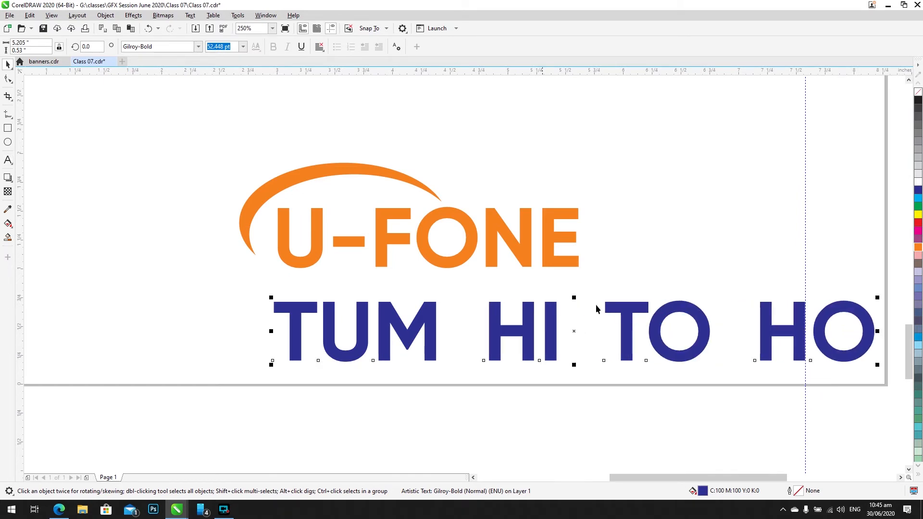
Step: Move the tagline up beneath U-FONE and set it in Gilroy-Regular at 18 pt
drag(597, 309, 583, 293)
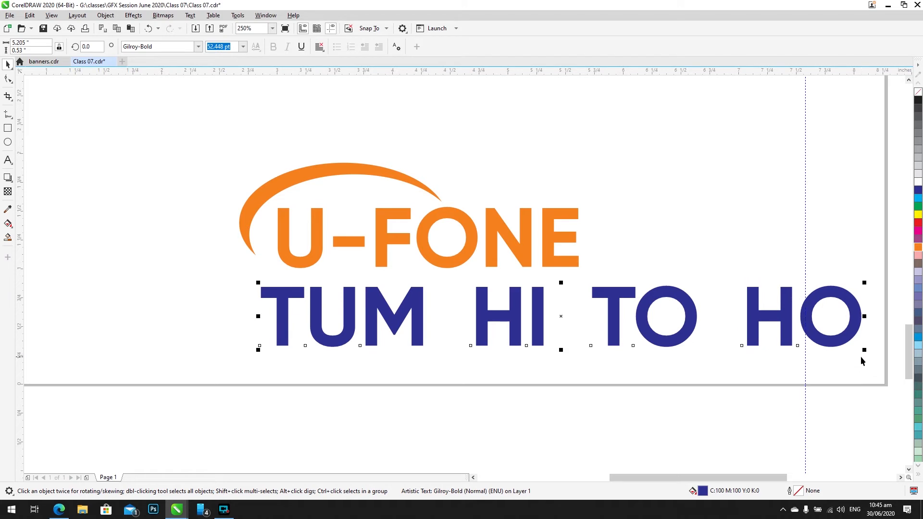
click(193, 49)
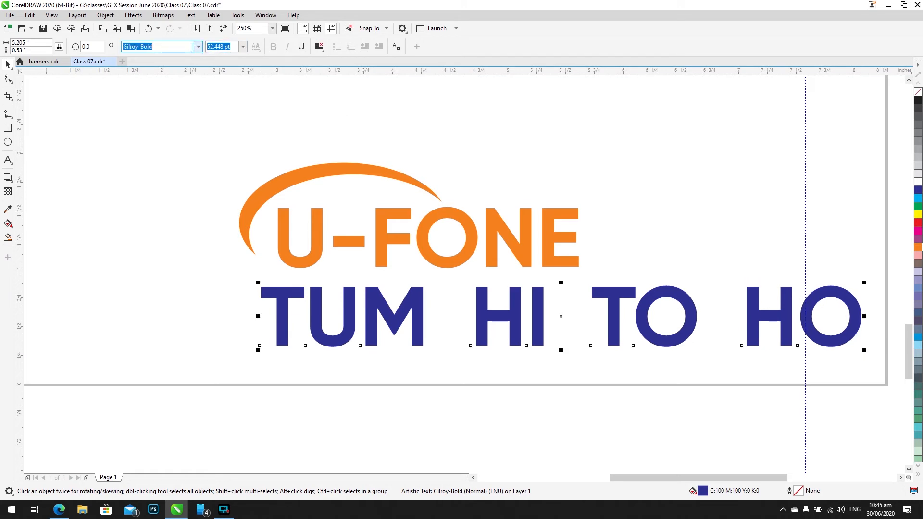
click(186, 48)
triple_click(186, 49)
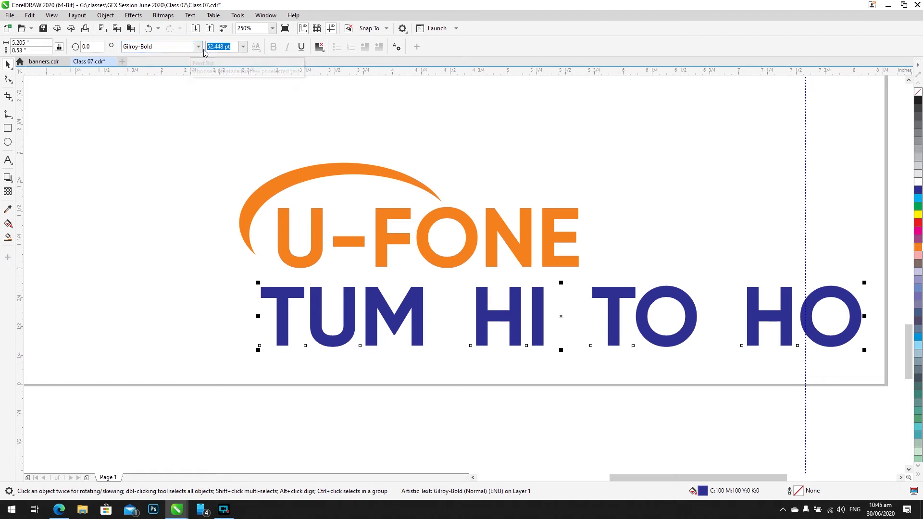
click(198, 47)
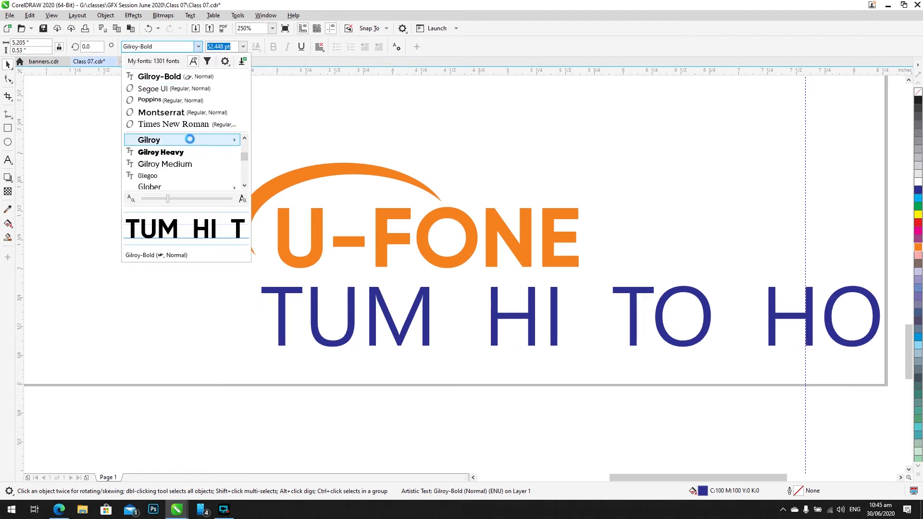
mouse_move(240, 139)
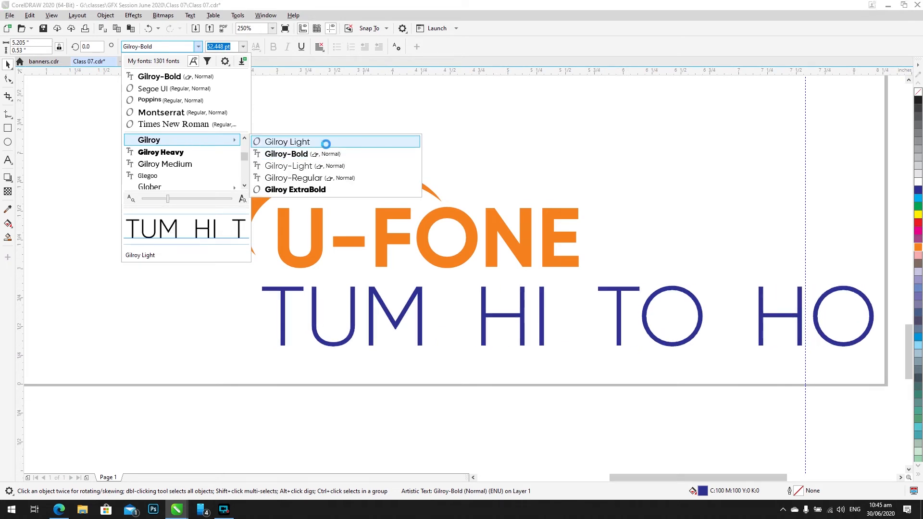
click(326, 177)
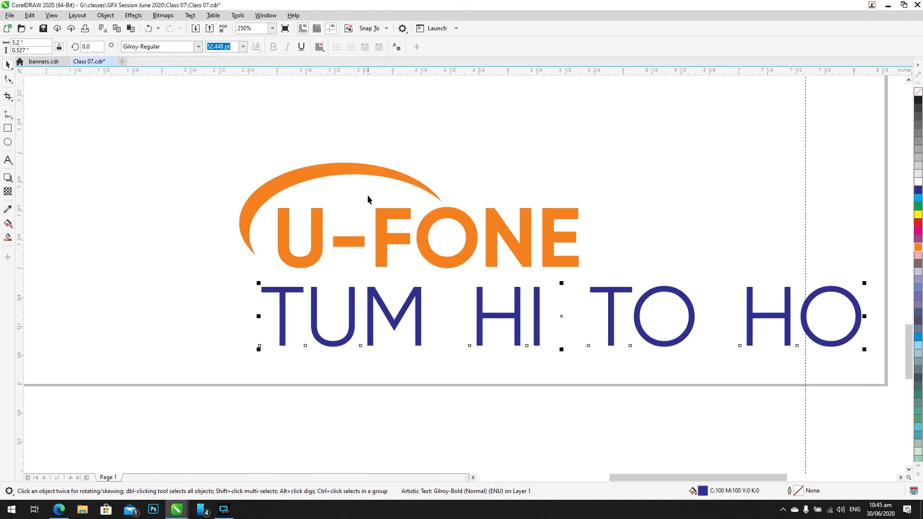
text(24)
key(Return)
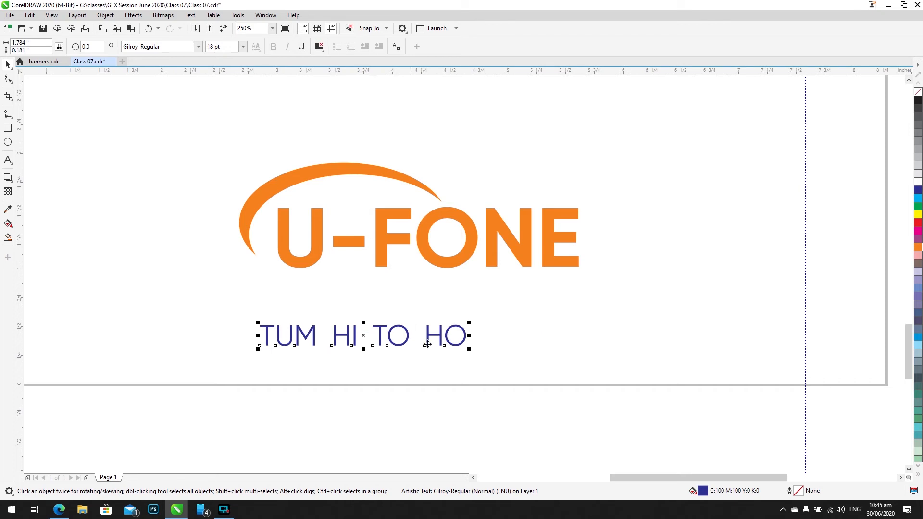
Step: Centre the tagline horizontally on the U-FONE text and move it up close below it
shift+click(388, 243)
key(c)
click(408, 335)
drag(408, 335, 410, 290)
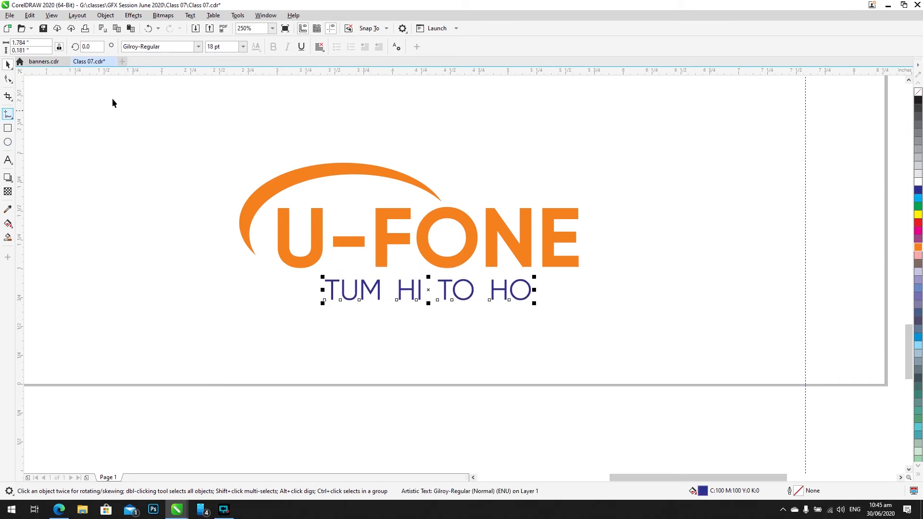
Step: Widen the tagline's letter spacing with the Shape tool and centre it beneath U-FONE again
click(7, 79)
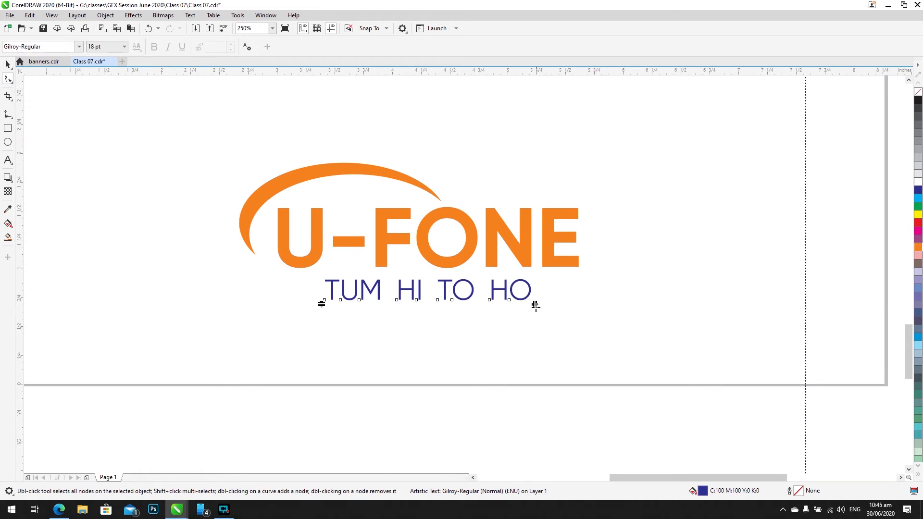
drag(536, 304, 806, 318)
key(space)
shift+click(545, 248)
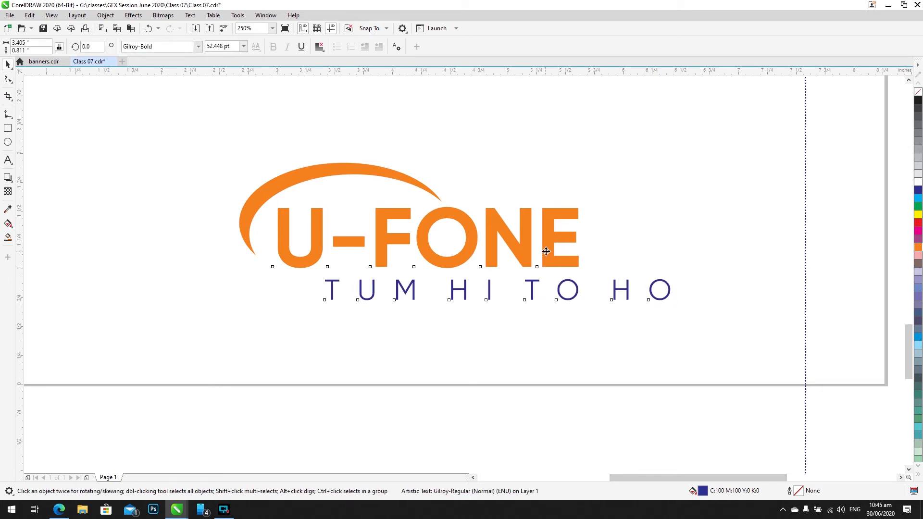
key(c)
click(662, 264)
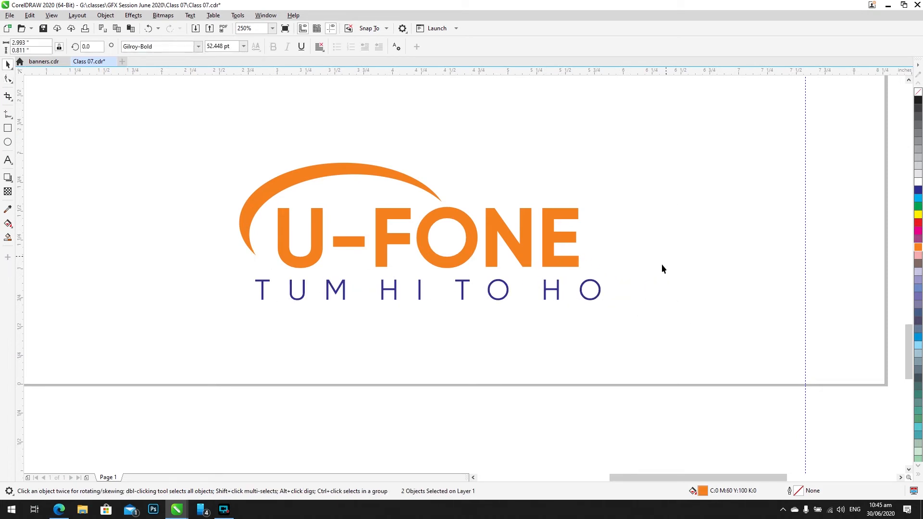
Step: Even out the tagline's word gaps with extra spacing and scale the text down to about 15.5 pt
double_click(550, 293)
click(431, 290)
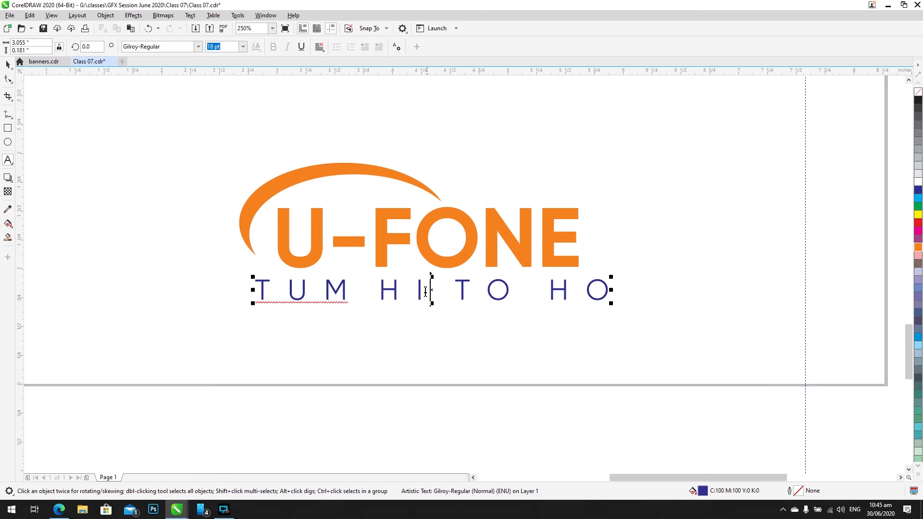
click(361, 291)
key(ctrl+space)
drag(619, 303, 611, 305)
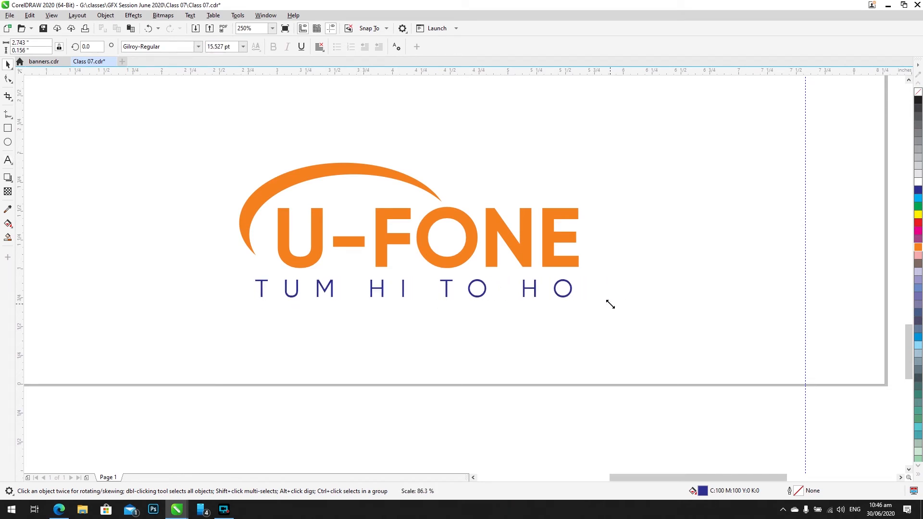
key(F8)
key(ctrl+space)
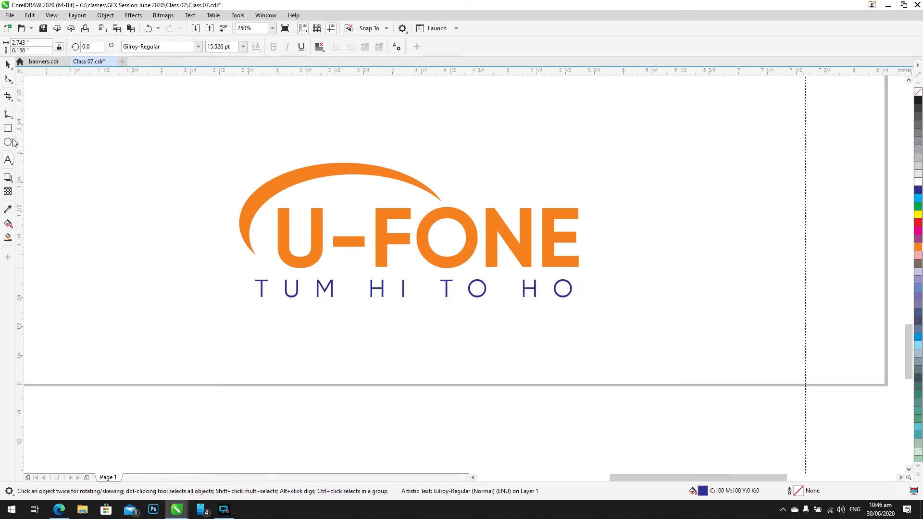
Step: Tighten the tagline's letter spacing so it is narrower than U-FONE and centre it horizontally beneath that text
click(9, 80)
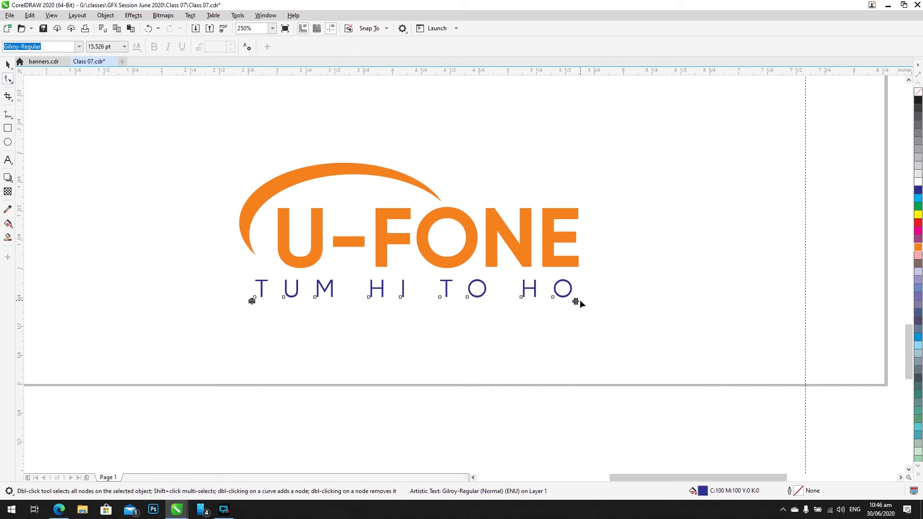
drag(576, 302, 532, 302)
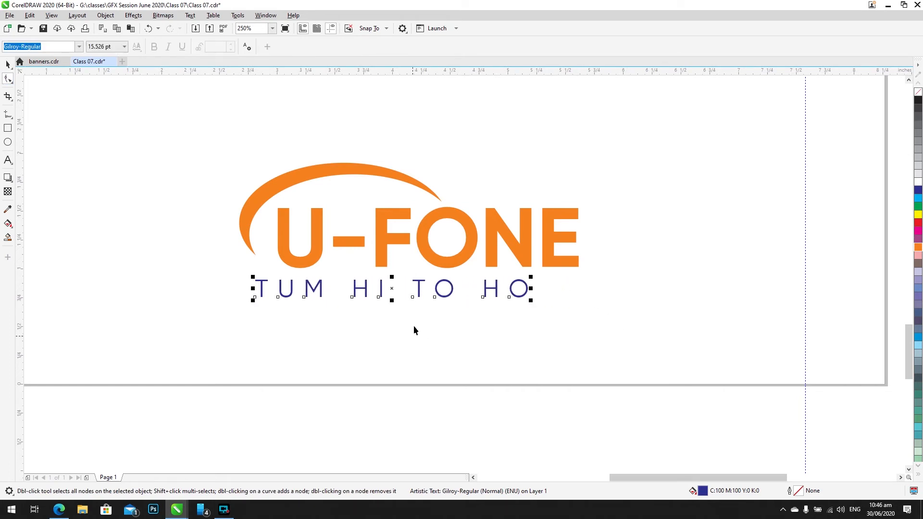
key(space)
shift+click(435, 256)
key(c)
click(450, 350)
Step: Examine the finished U-FONE logo with its tagline, both on the page and close up
scroll(446, 359, down, 1)
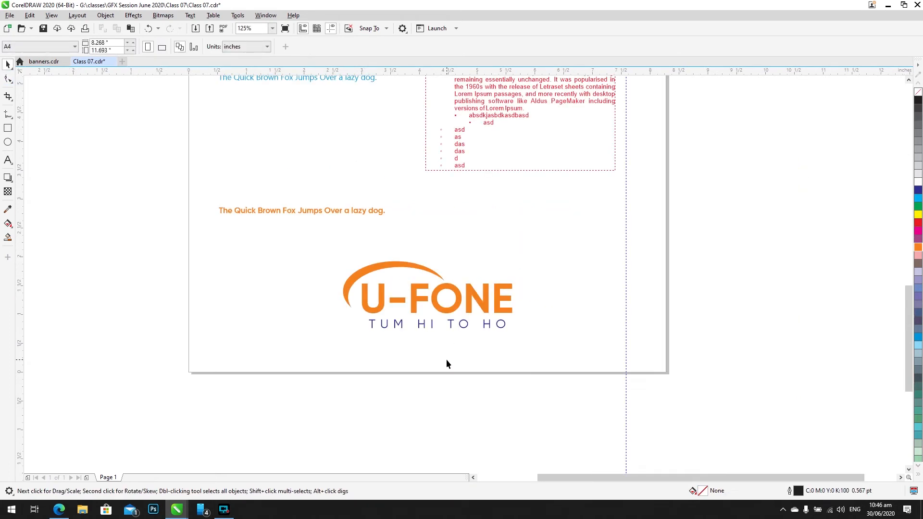
drag(288, 247, 526, 347)
scroll(434, 321, up, 1)
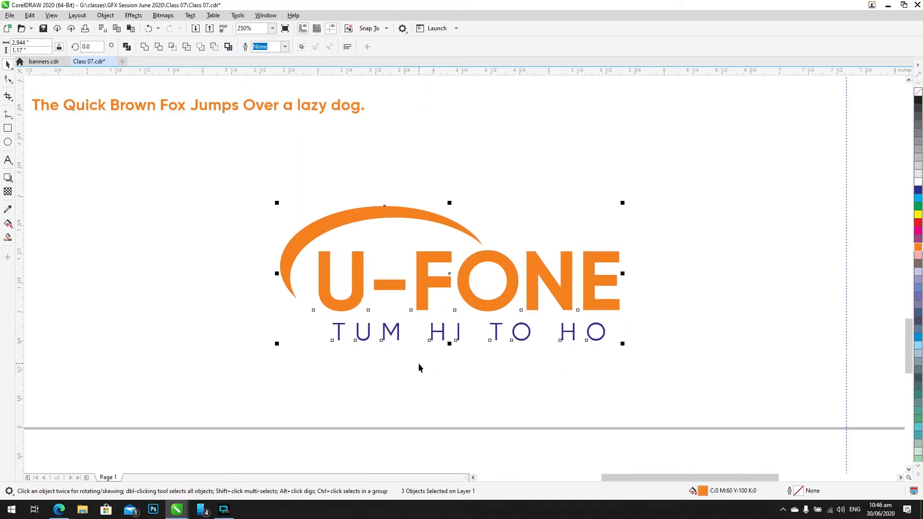
click(413, 388)
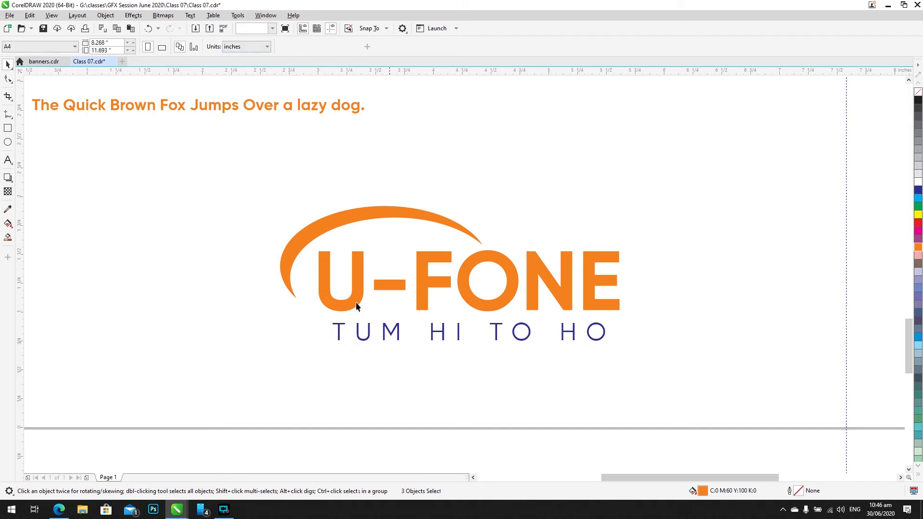
scroll(689, 167, down, 1)
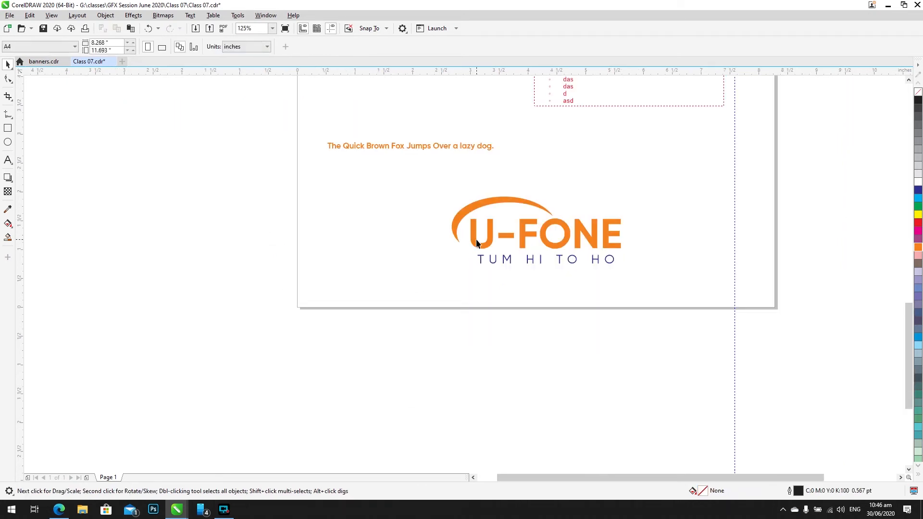
scroll(490, 280, down, 2)
drag(489, 280, 498, 330)
scroll(503, 342, up, 3)
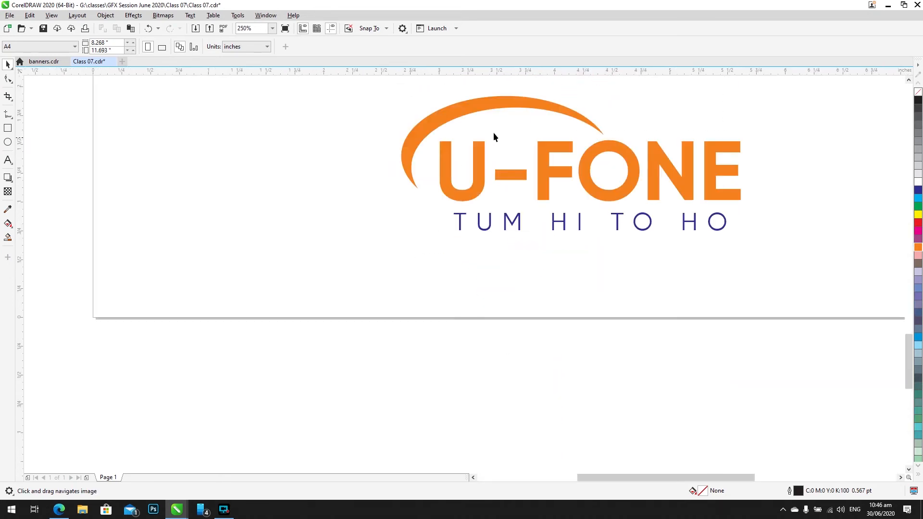
Step: Practise marquee selection around the U-FONE text and the tagline, leaving only the tagline selected
click(510, 230)
drag(380, 276, 796, 167)
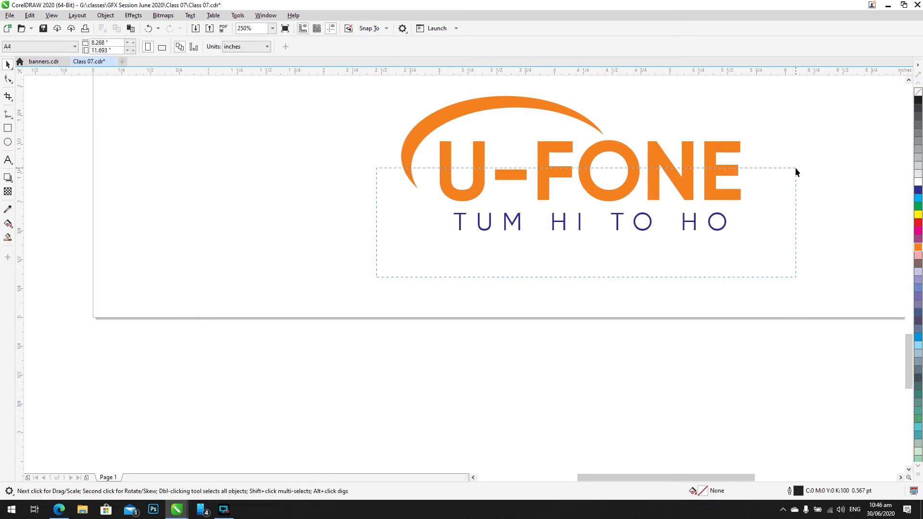
drag(768, 102, 367, 215)
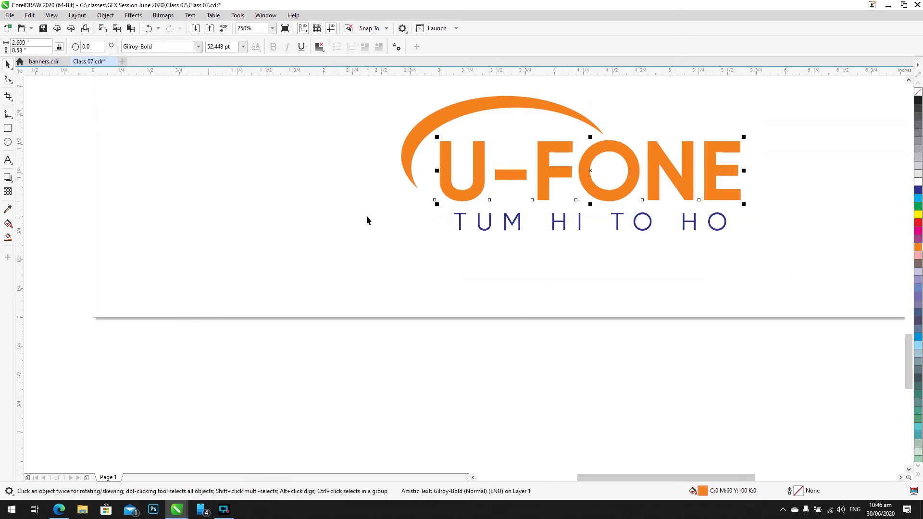
drag(384, 266, 771, 206)
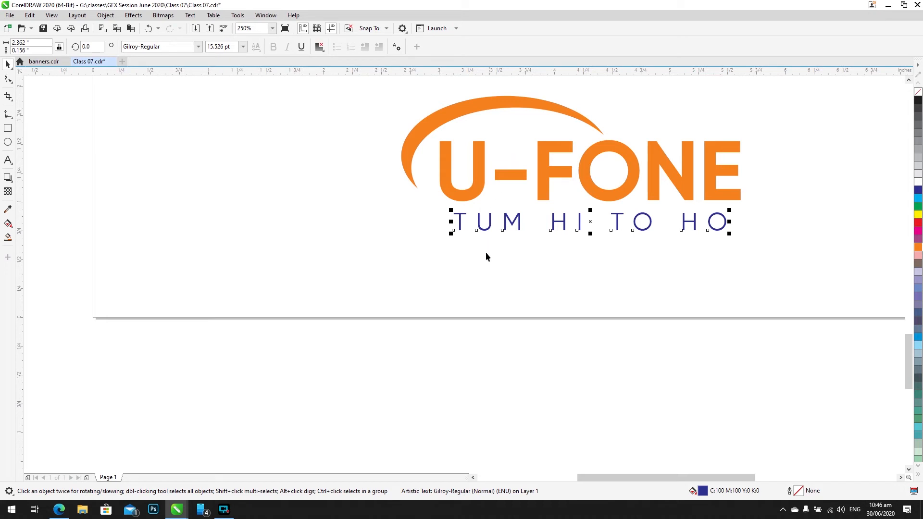
mouse_move(398, 264)
mouse_down()
mouse_move(563, 156)
mouse_move(758, 115)
mouse_up()
drag(332, 259, 731, 132)
drag(419, 272, 709, 116)
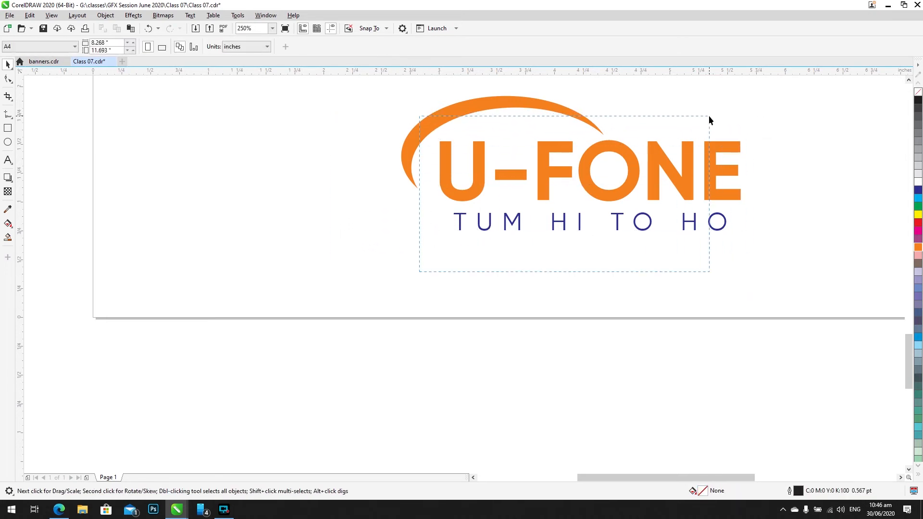
click(670, 225)
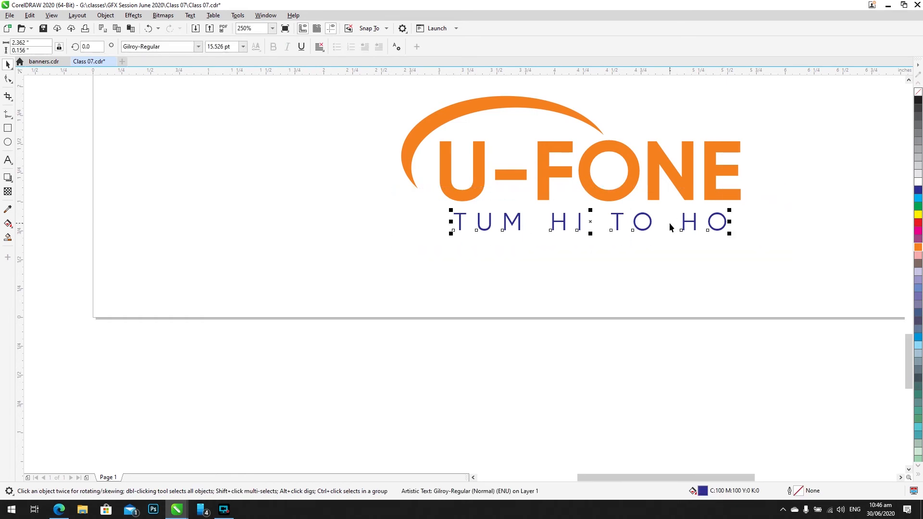
scroll(349, 223, down, 2)
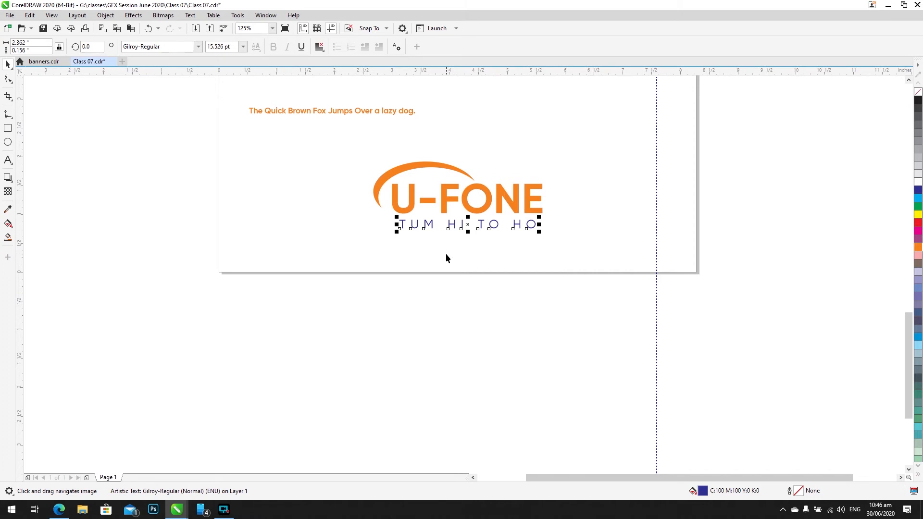
drag(345, 140, 333, 276)
scroll(433, 282, up, 3)
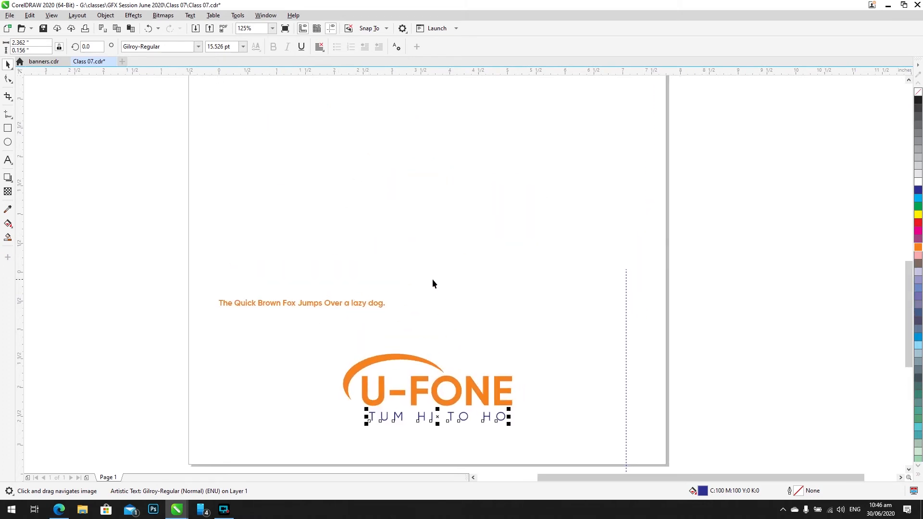
scroll(441, 336, down, 2)
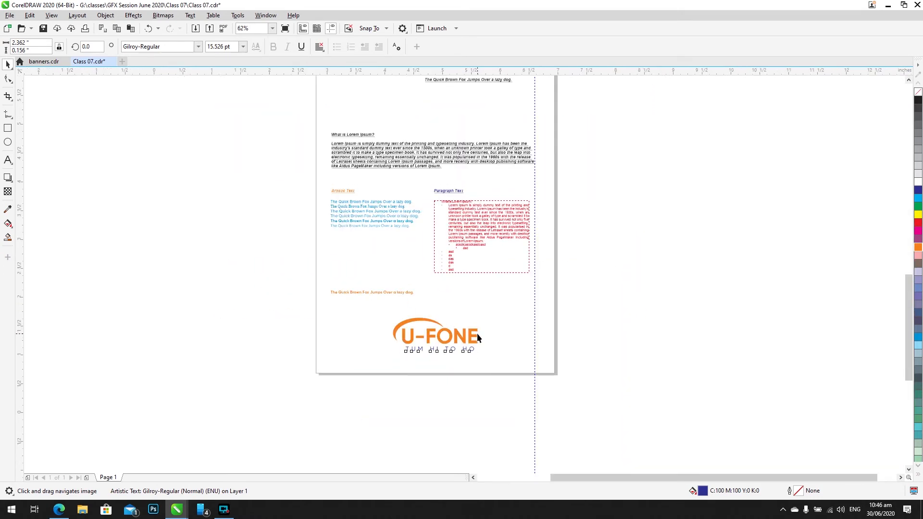
scroll(474, 331, up, 2)
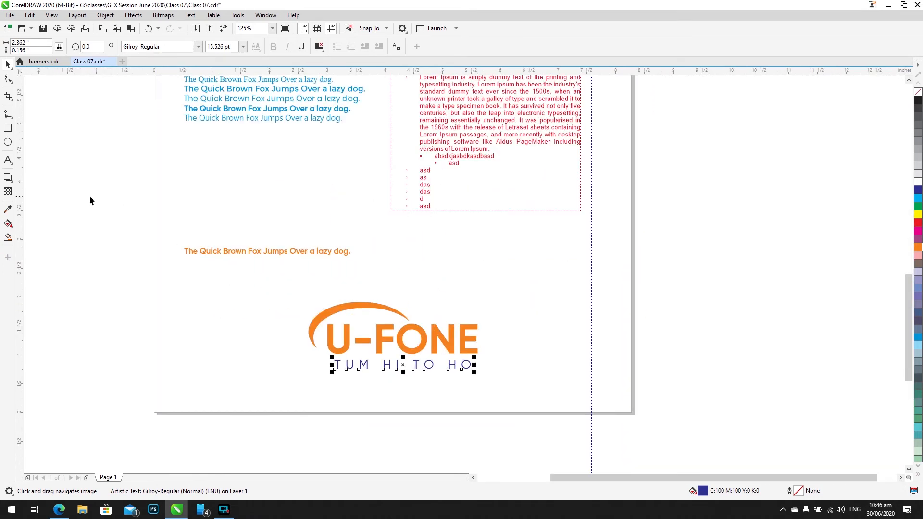
Step: Draw a table with three rows and four columns, about 4.5 by 3.3 inches, beside the page
click(10, 162)
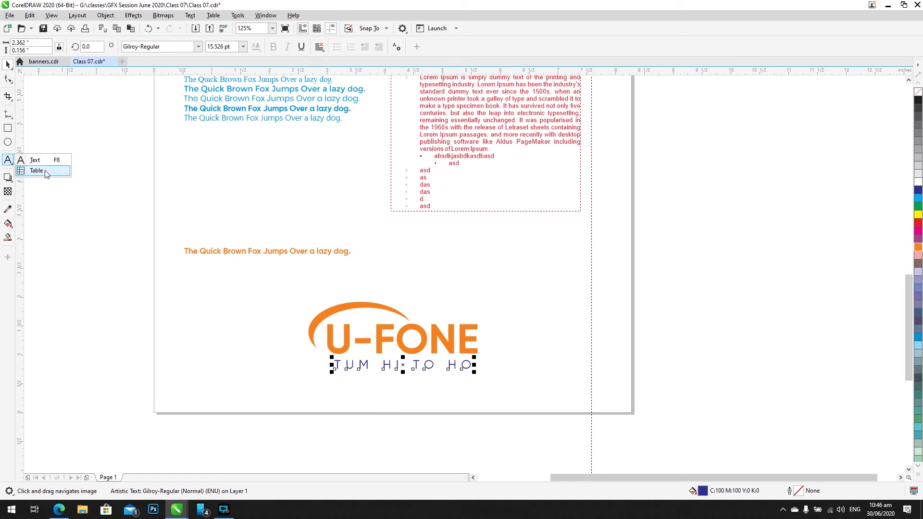
click(47, 171)
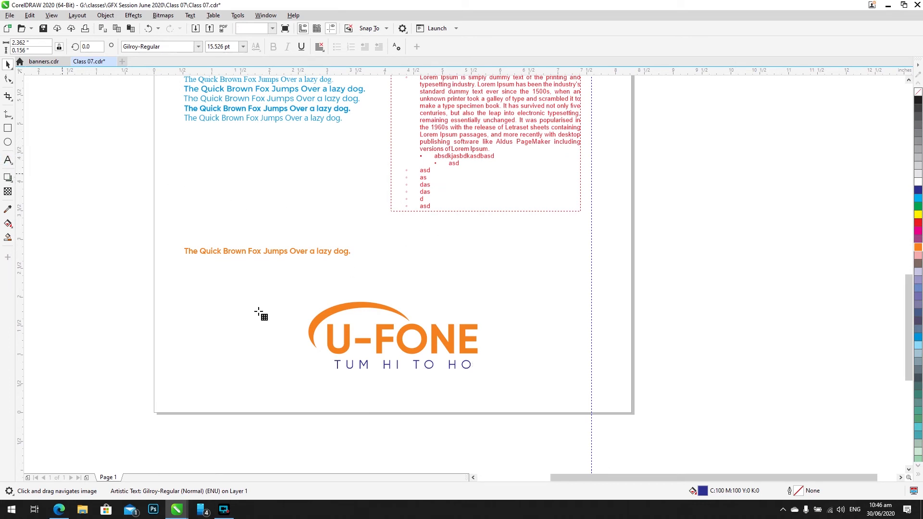
drag(451, 224, 261, 303)
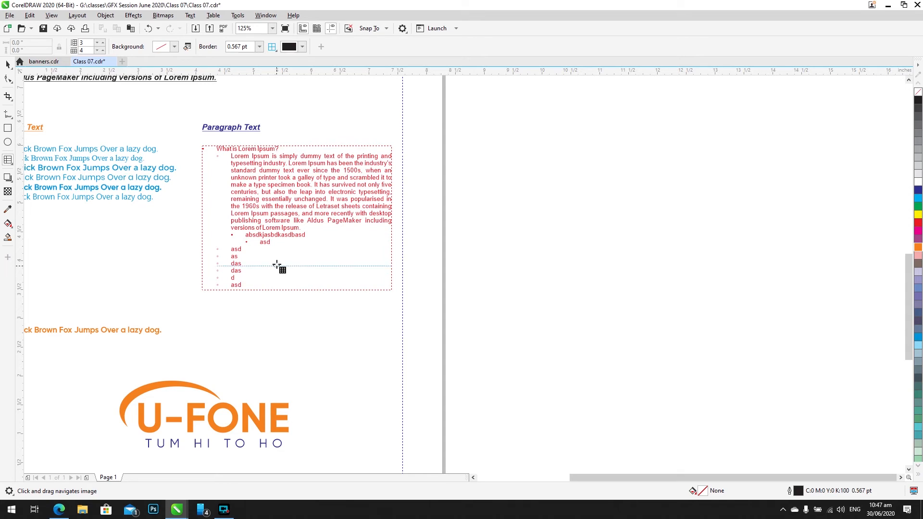
drag(482, 163, 739, 351)
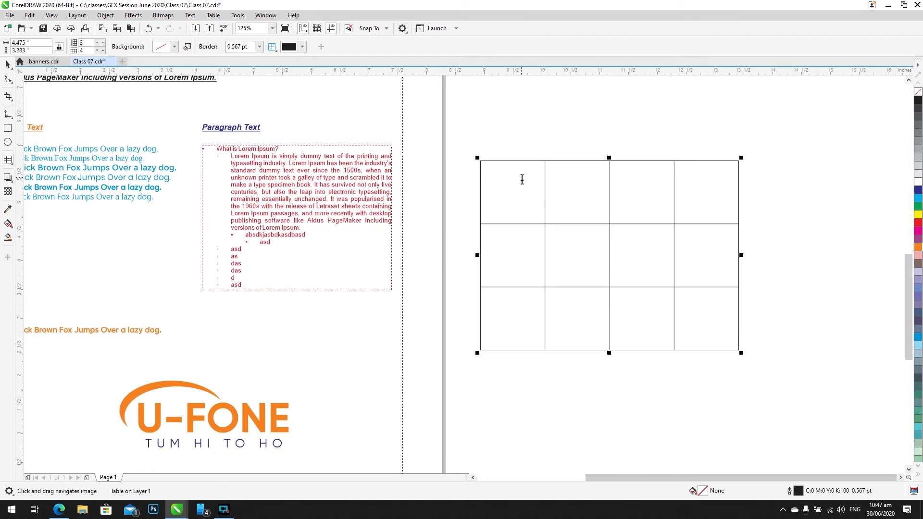
Step: Resize the new table proportionally to a width of 5 inches
scroll(634, 228, up, 3)
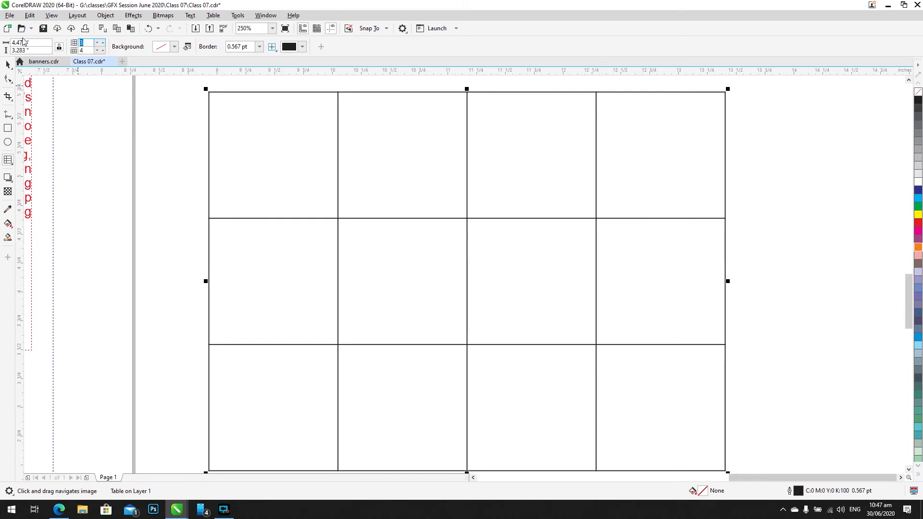
drag(35, 45, 5, 47)
text(5)
key(Return)
scroll(72, 107, down, 3)
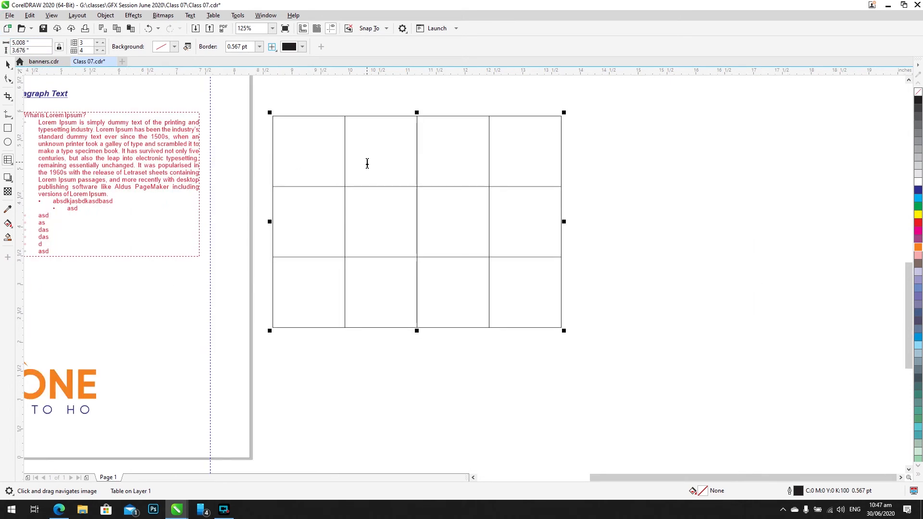
Step: Increase the table's row count to 5
drag(87, 42, 69, 47)
click(98, 42)
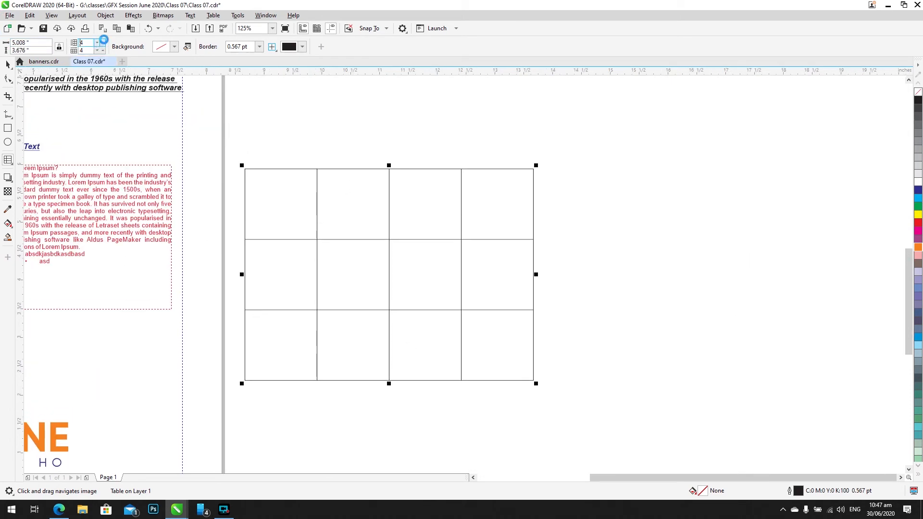
click(98, 42)
scroll(443, 141, down, 3)
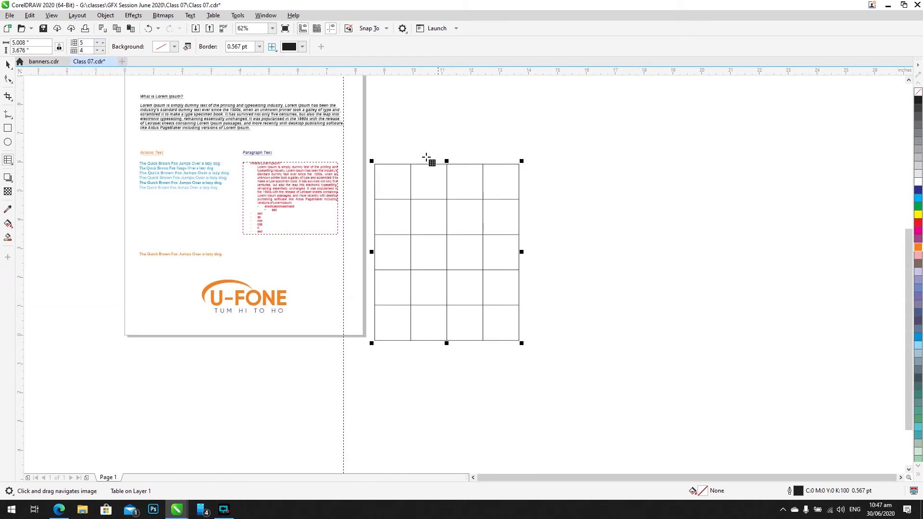
Step: Set the table to 2 rows and 6 columns
click(96, 46)
click(96, 46)
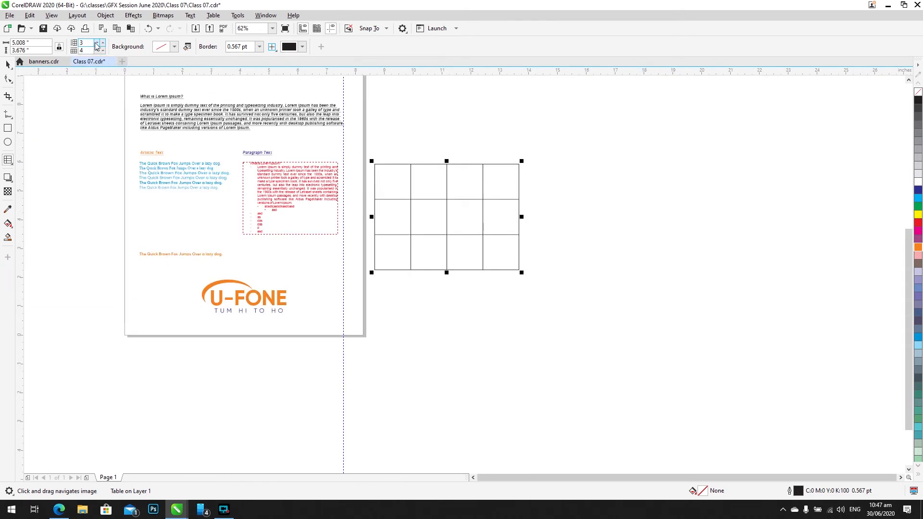
click(96, 46)
click(102, 48)
click(102, 48)
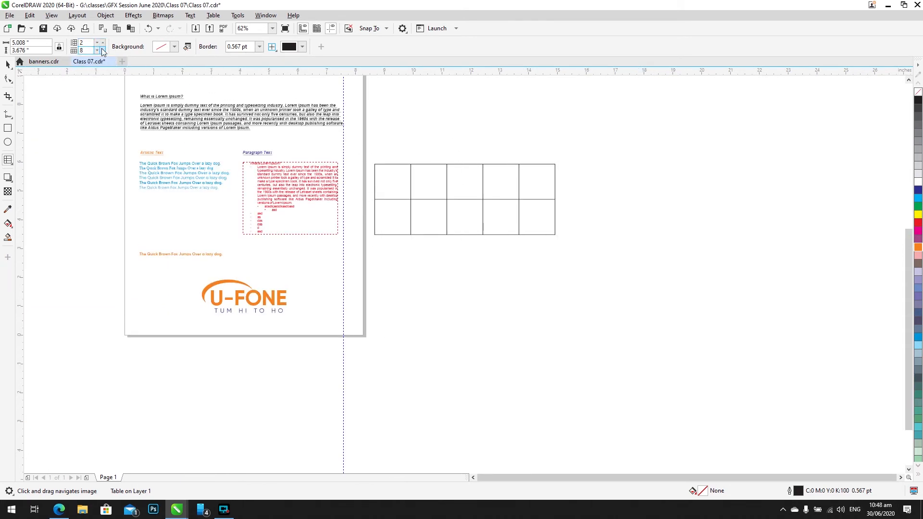
click(101, 48)
click(96, 51)
click(96, 51)
click(97, 51)
click(96, 51)
click(96, 51)
click(103, 51)
click(103, 51)
Step: Give the table a yellow background and look over its Edit Fill options without changing them
click(175, 47)
click(240, 107)
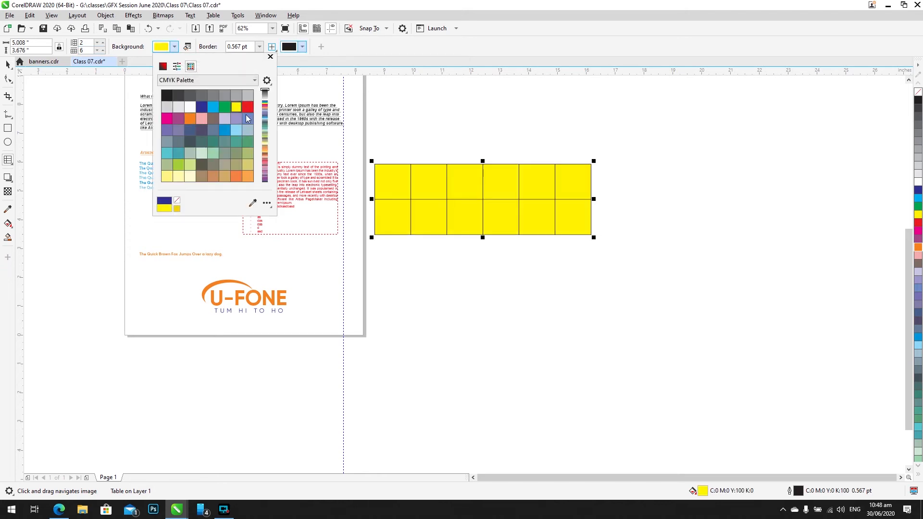
click(189, 47)
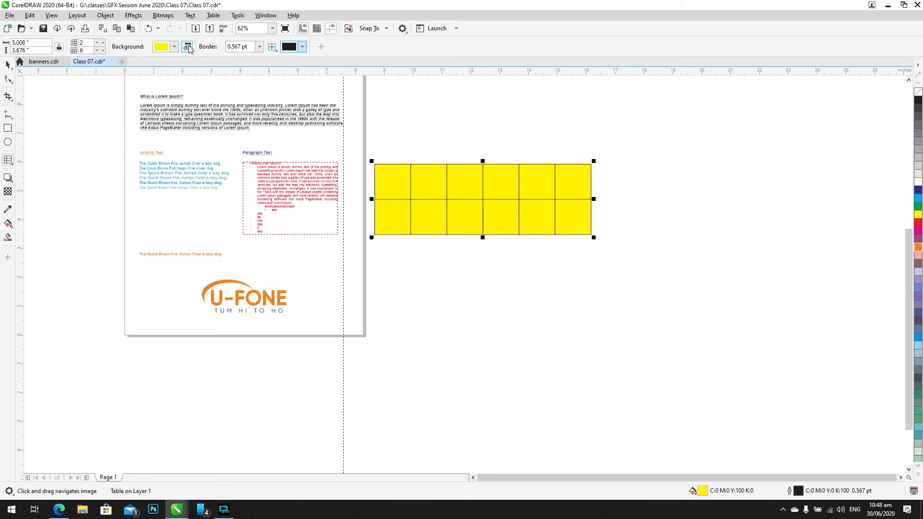
click(189, 48)
drag(385, 117, 426, 113)
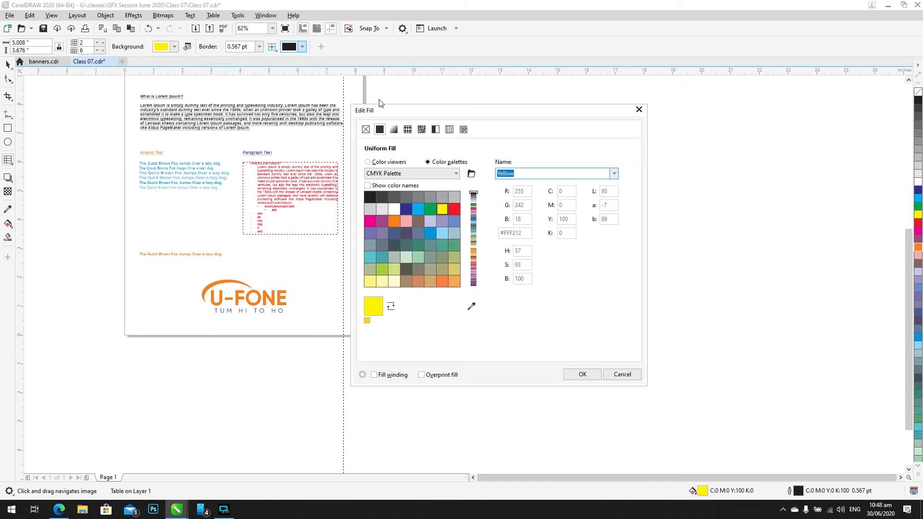
click(639, 110)
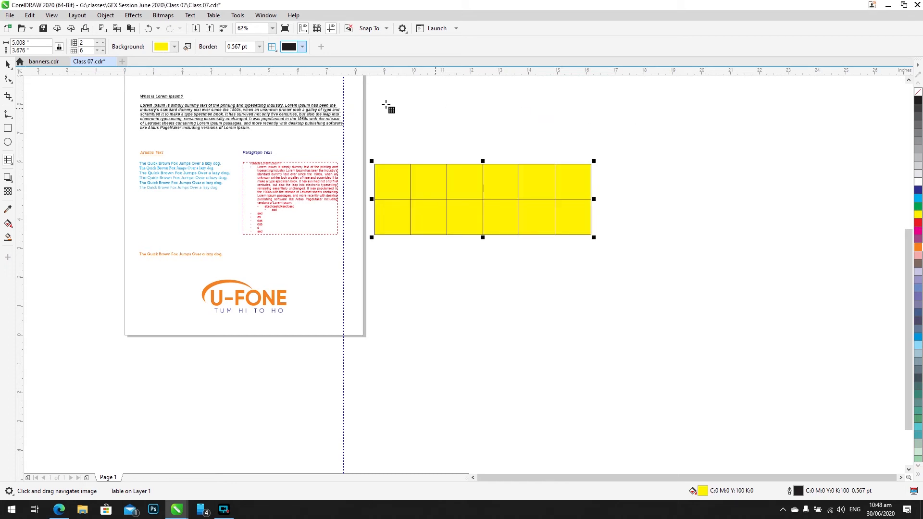
Step: Set the table's outside border width to 1 pt and check the thicker outline close up
click(232, 47)
text(1)
key(Return)
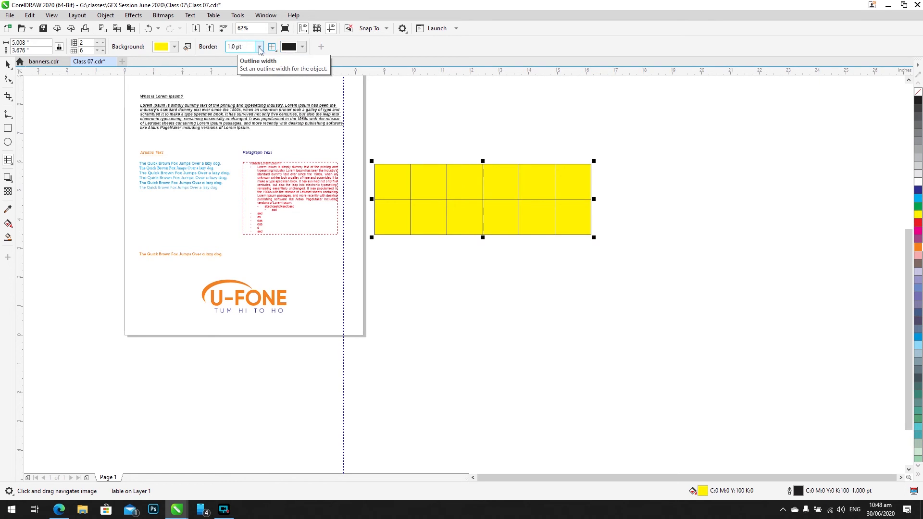
scroll(406, 185, up, 5)
scroll(277, 156, up, 2)
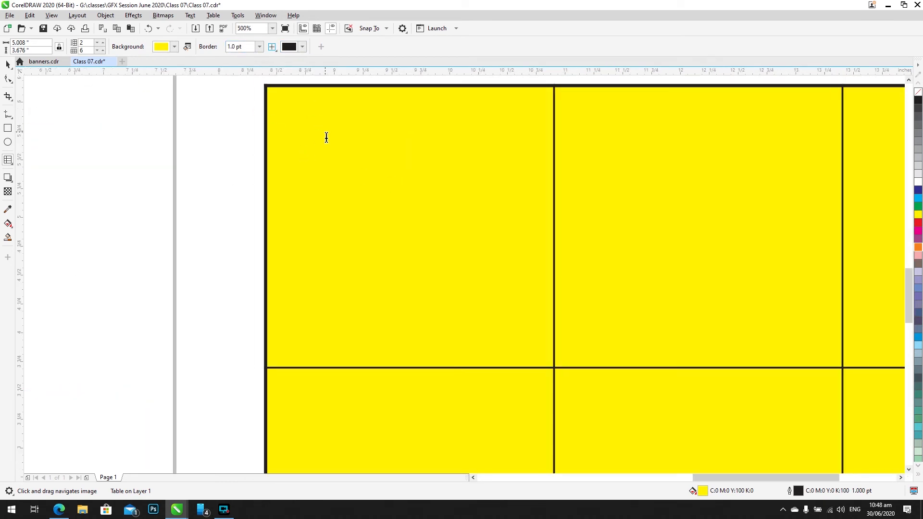
scroll(327, 138, down, 2)
Step: Limit border editing to the table's top and bottom edges and colour them red
click(272, 46)
click(283, 58)
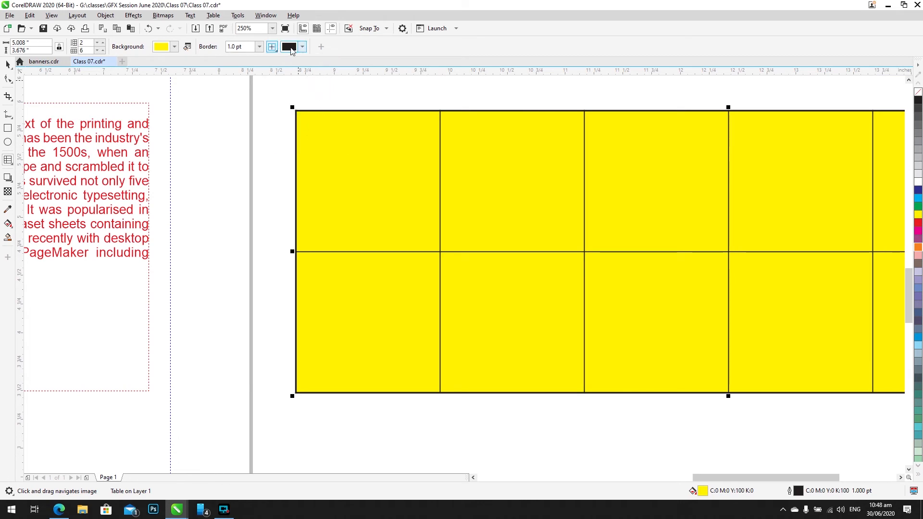
click(272, 47)
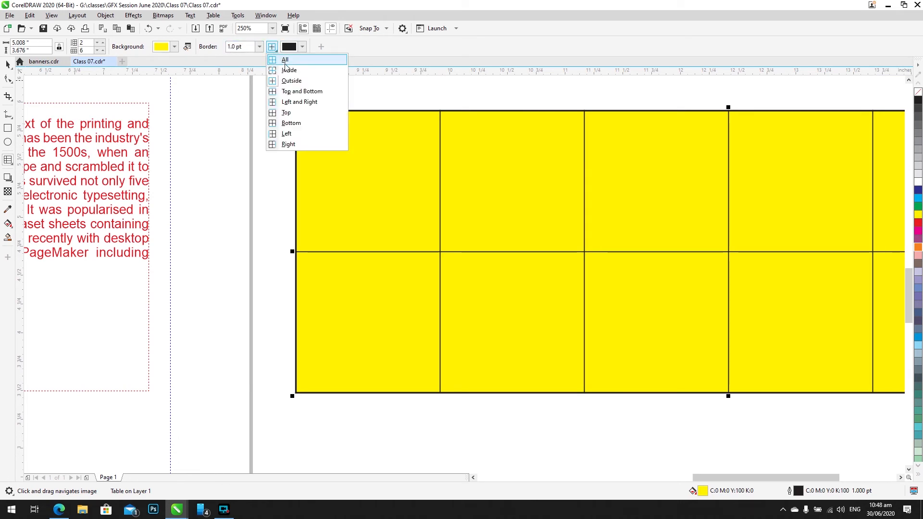
click(288, 70)
click(275, 48)
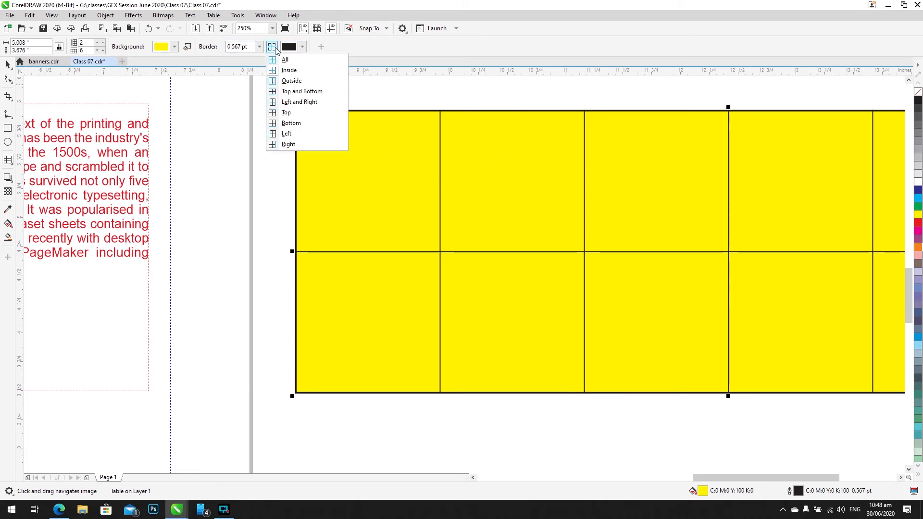
click(302, 92)
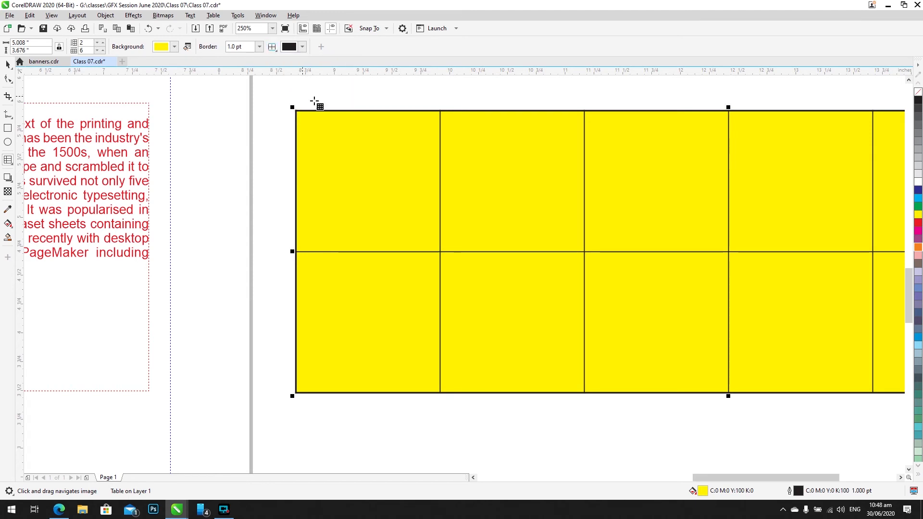
click(371, 165)
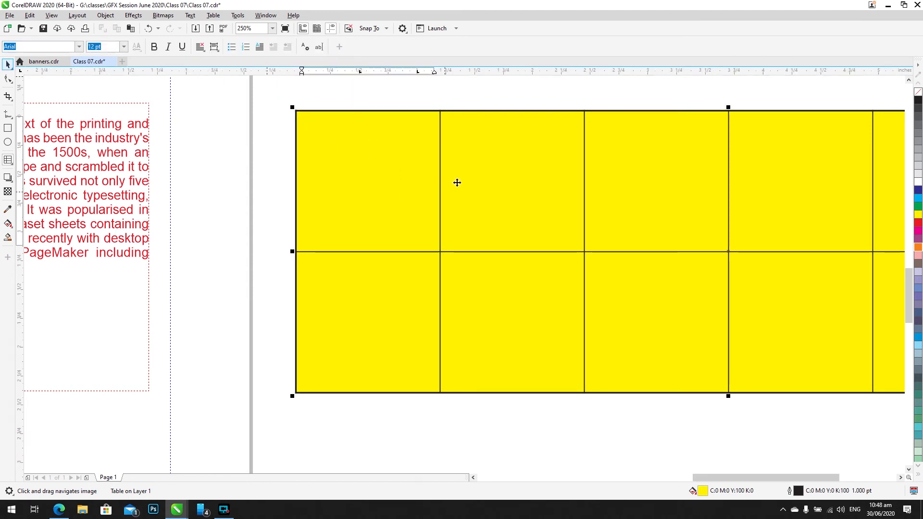
key(Escape)
drag(472, 177, 434, 199)
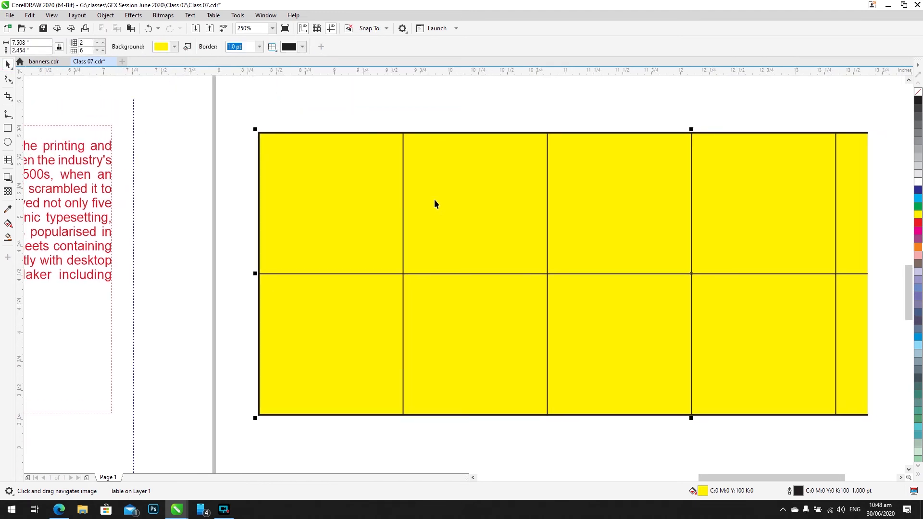
click(272, 47)
click(273, 48)
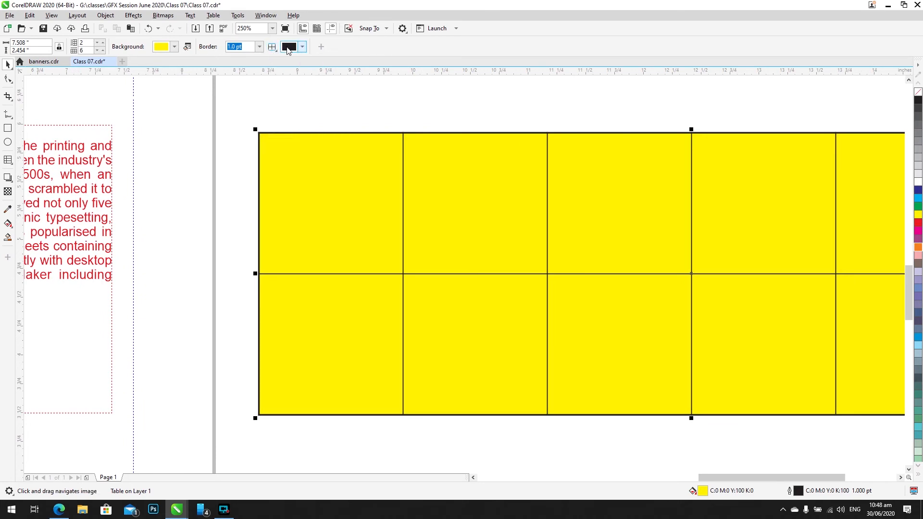
click(288, 48)
drag(349, 94, 416, 72)
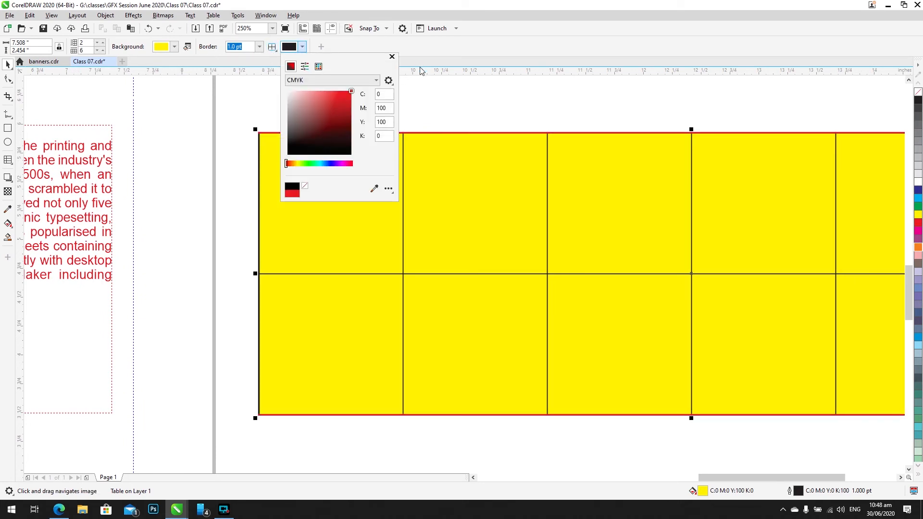
click(434, 61)
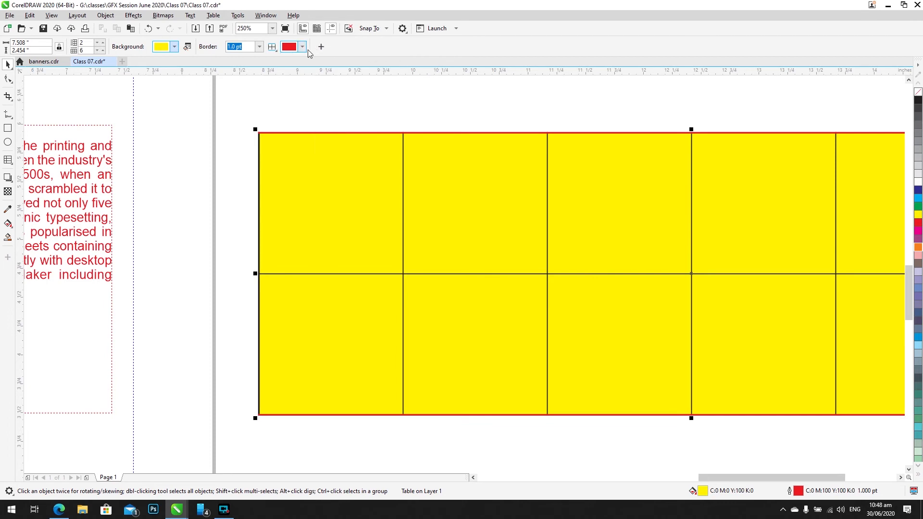
Step: Colour all of the table's borders black with C75 M68 Y65 K90
click(273, 47)
click(288, 62)
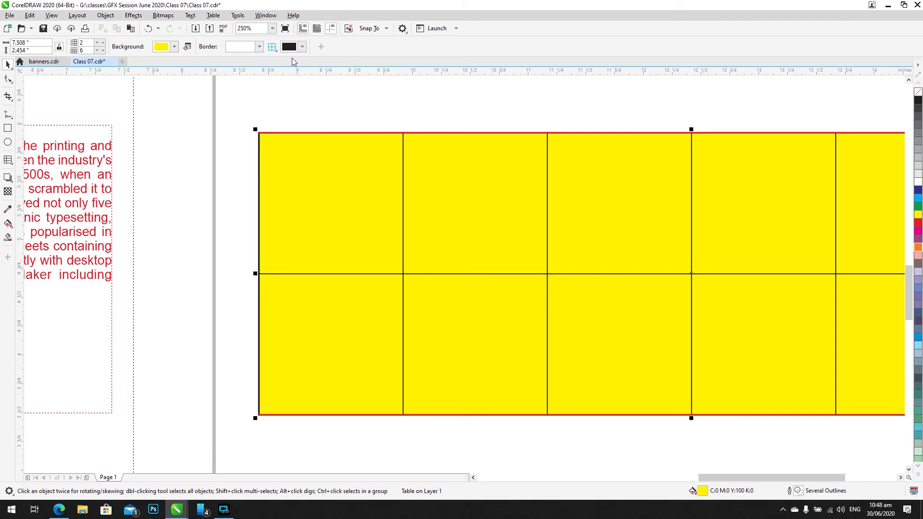
click(301, 47)
click(290, 151)
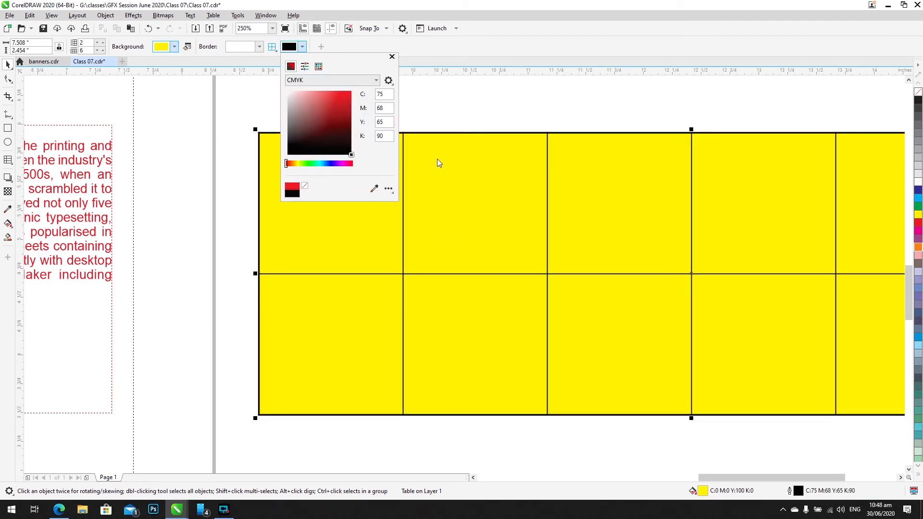
click(461, 201)
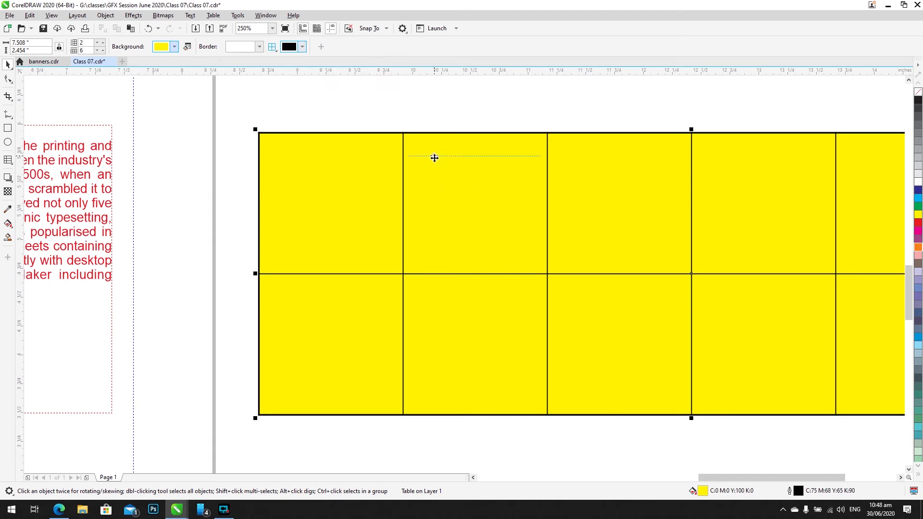
Step: Fill the table's first cell with six lines of uppercase filler text and accept moving to the next cell as the tab behaviour
drag(408, 174, 357, 171)
scroll(297, 201, down, 2)
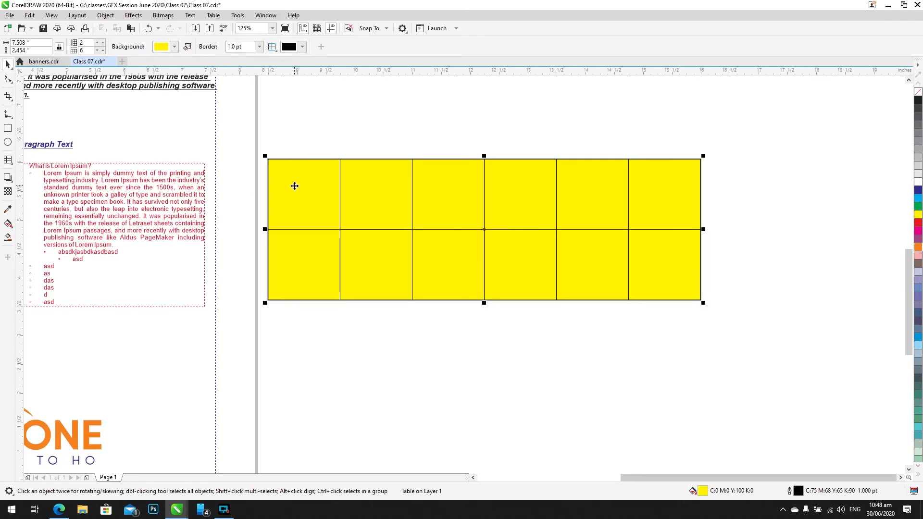
double_click(295, 187)
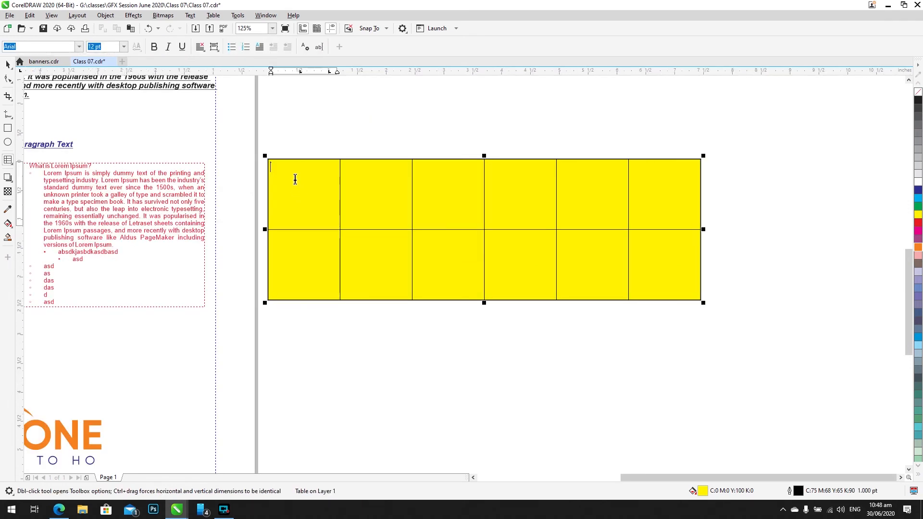
text(JBASKDBJASDASDKASBDKASBDKASBDKASBDKASB)
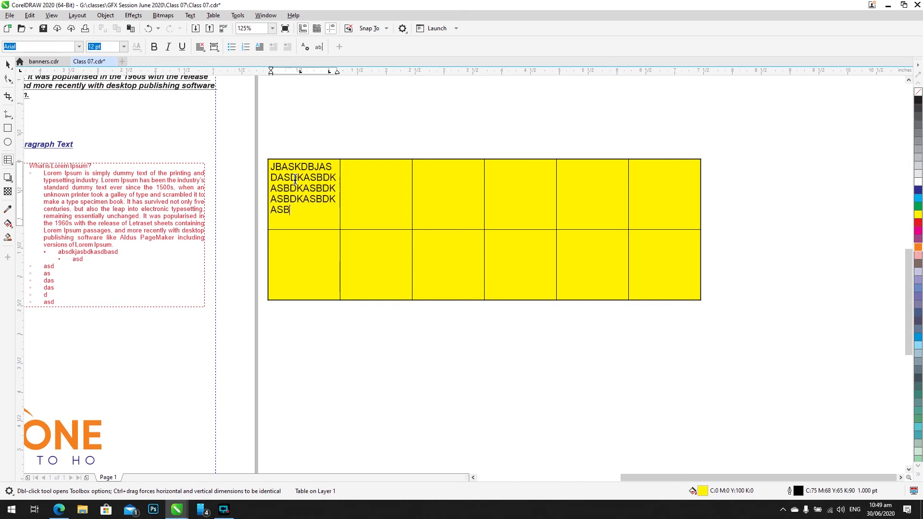
text(DKASBDKABSKDBASKDBASD)
key(Tab)
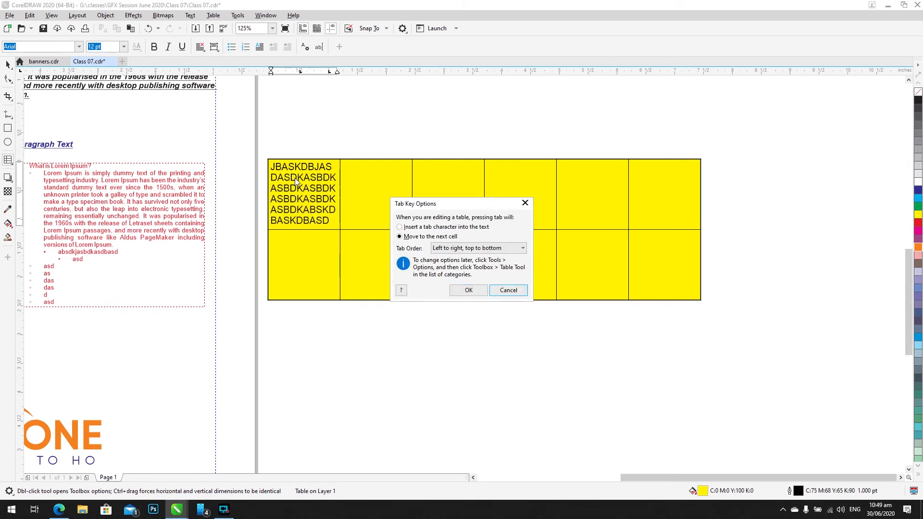
key(Return)
Step: Enter ASDASDASDAS in the first row's second cell and ASDASD in each of its remaining four cells
text(ASDASDASDAS)
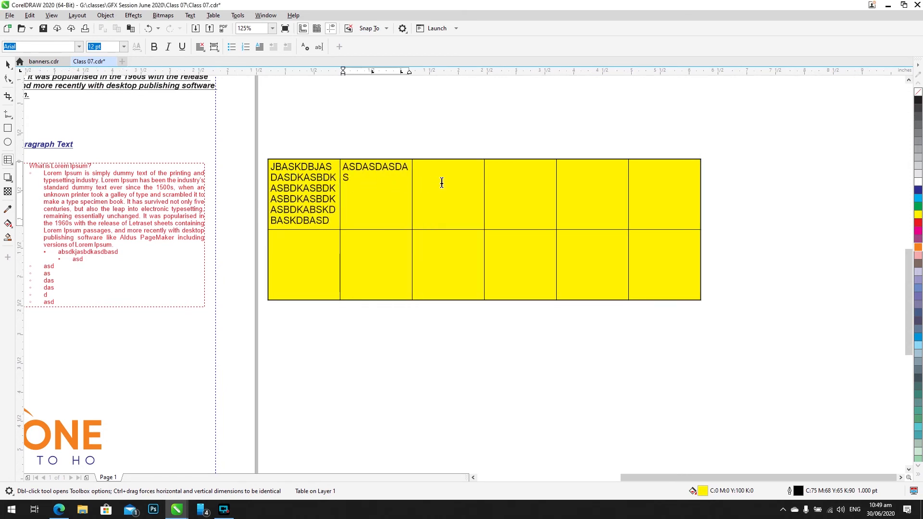
key(Tab)
text(ASDASD)
key(Tab)
text(ASDASD)
key(Tab)
text(ASDASD)
key(Tab)
text(A)
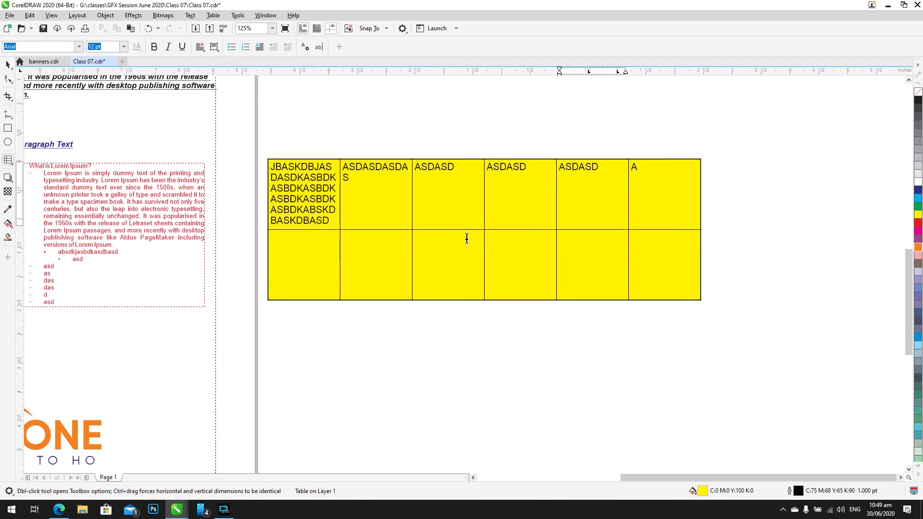
text(SDASD)
Step: Fill the table's second row with ASDASD in the first five cells and ASD in the last
key(Tab)
text(ASDASD)
key(Tab)
text(ASDASD)
key(Tab)
text(ASDAS)
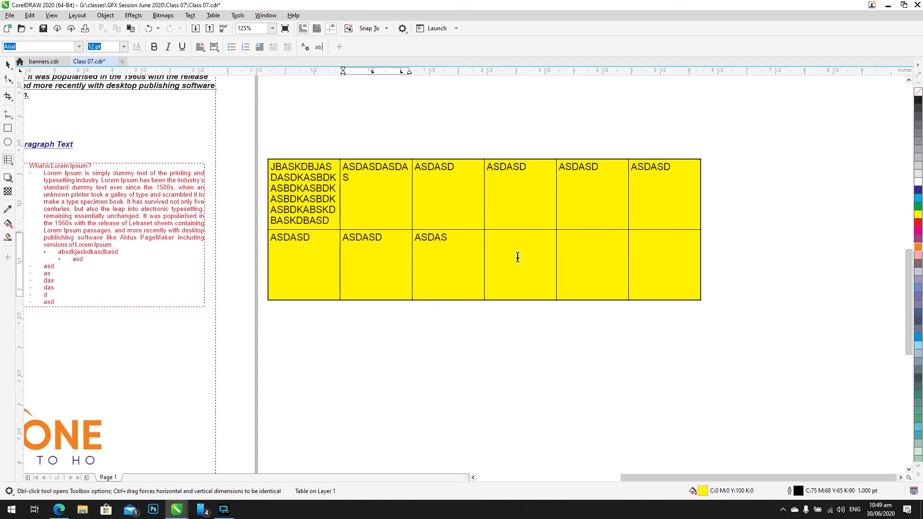
text(D)
key(Tab)
text(ASDASD)
key(Tab)
text(ASDASD)
key(Tab)
text(ASD)
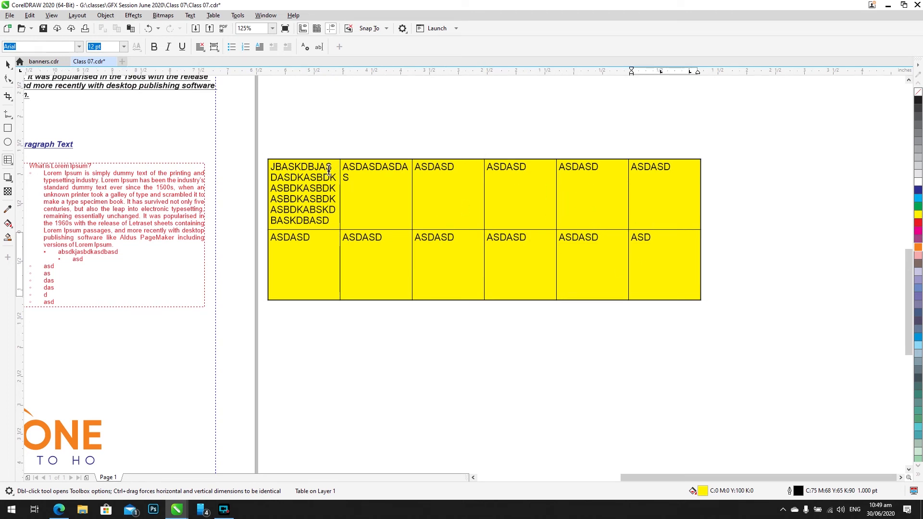
Step: Delete the entire yellow table with its filler text
click(300, 200)
key(ctrl+a)
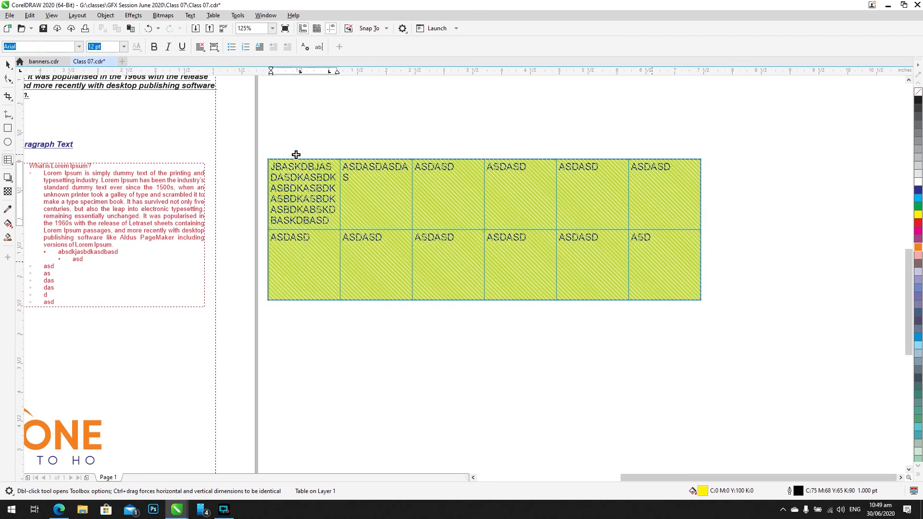
key(Delete)
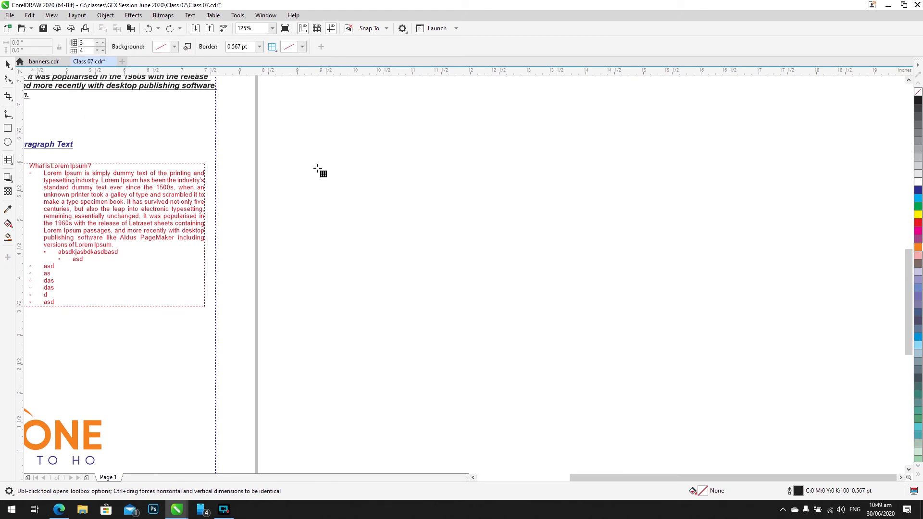
Step: Draw a new table about 7.64 by 3.16 inches with 3 rows and 4 columns, then shrink its first row and first column
drag(308, 163, 749, 344)
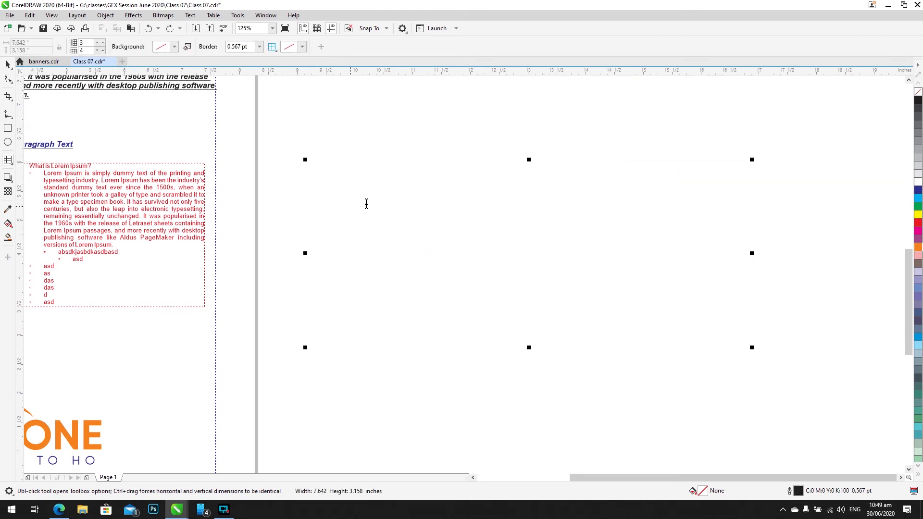
drag(322, 224, 324, 188)
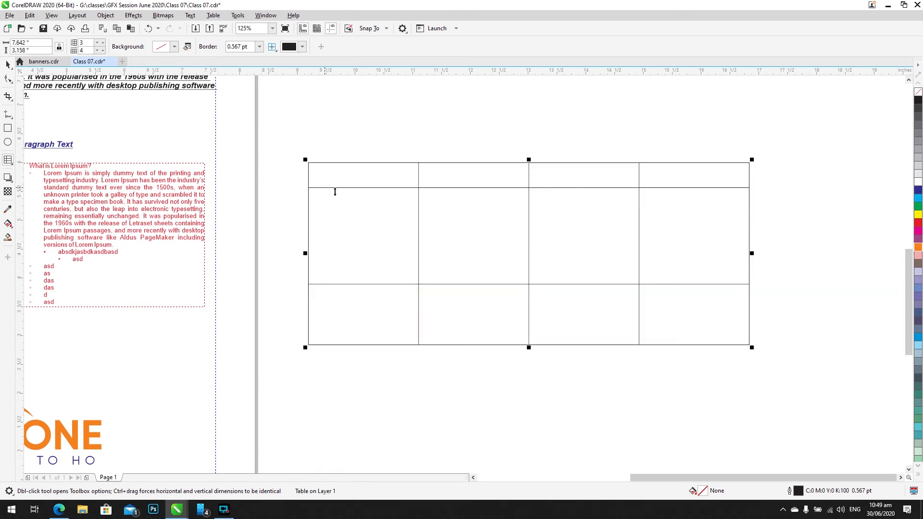
drag(420, 183, 347, 181)
Step: Enter the headings S.No and Description in the first two cells of the header row
click(330, 181)
text(s)
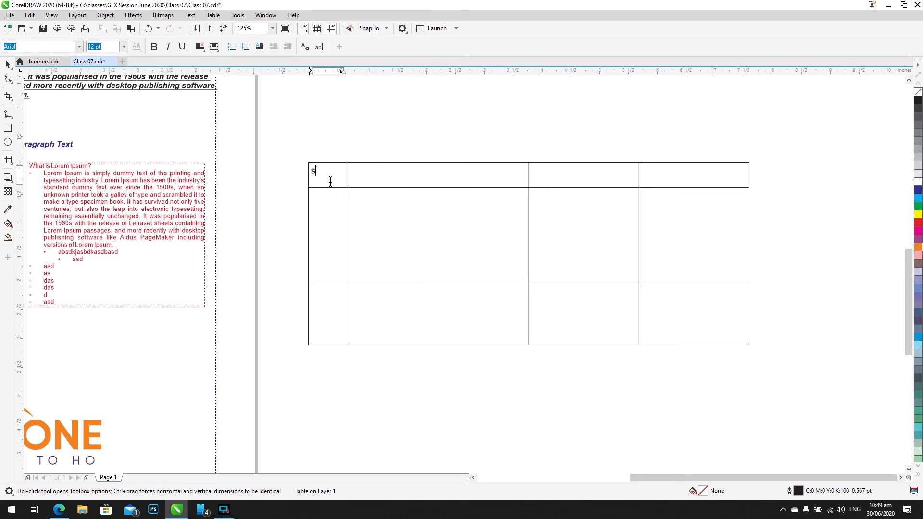
text(.nO)
text(S)
key(Tab)
click(508, 290)
click(373, 177)
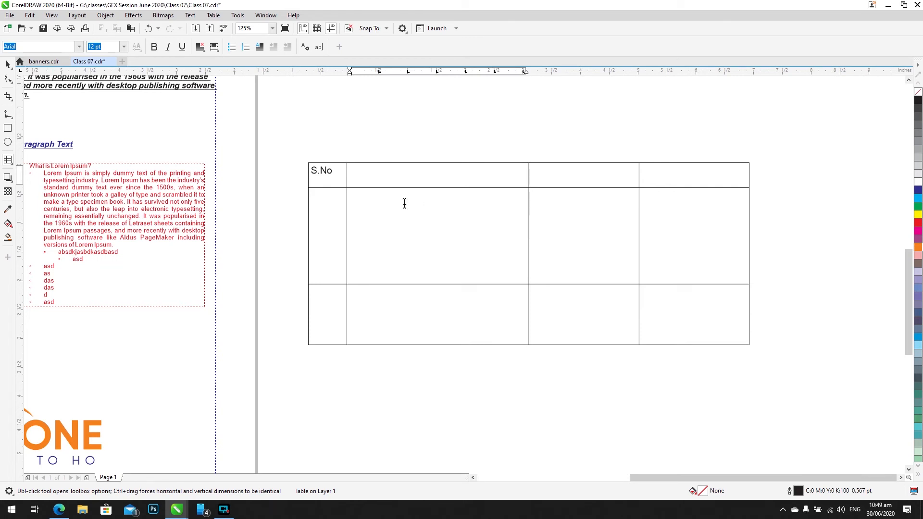
text(Description)
click(571, 181)
text(Am)
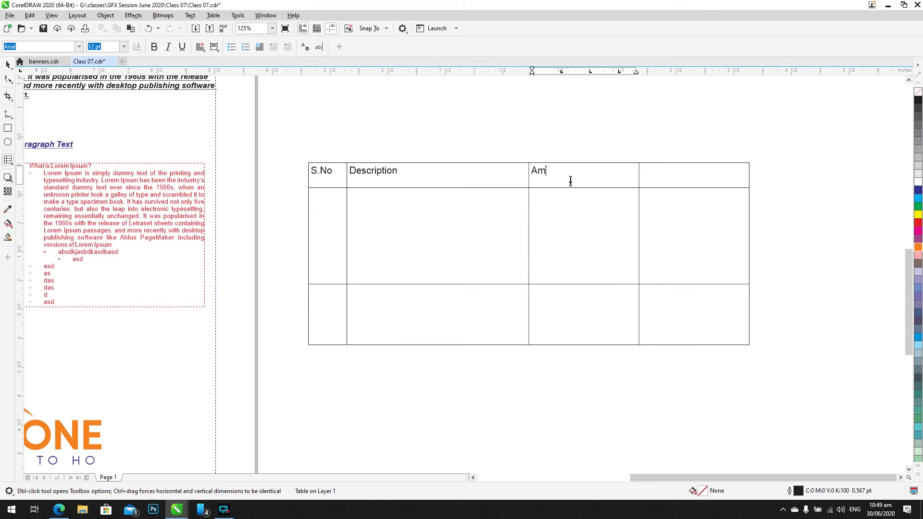
text(oun)
text(t)
key(BackSpace)
key(BackSpace)
key(BackSpace)
key(BackSpace)
key(BackSpace)
key(BackSpace)
Step: Enter Qty in the third header cell and Amount in the fourth
text(Q)
click(665, 171)
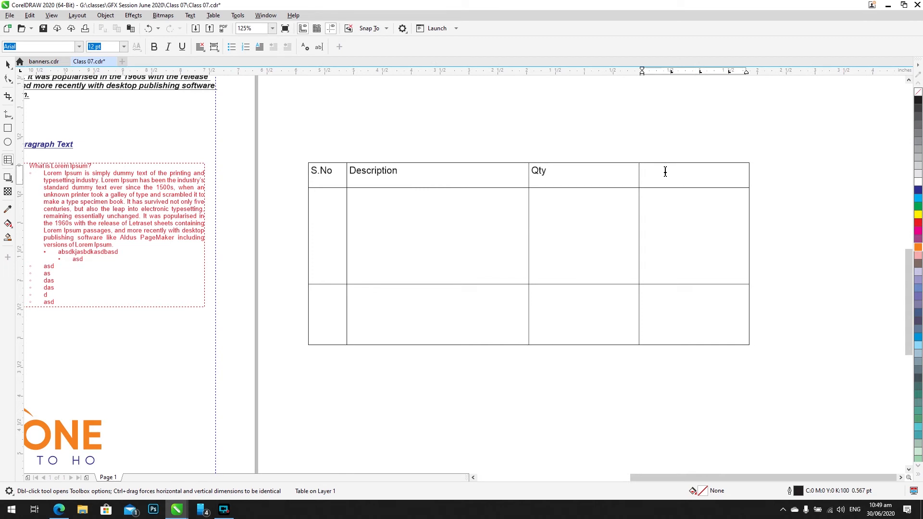
text(Amount)
Step: Select the whole table and set its number of rows to 5
click(409, 275)
click(358, 312)
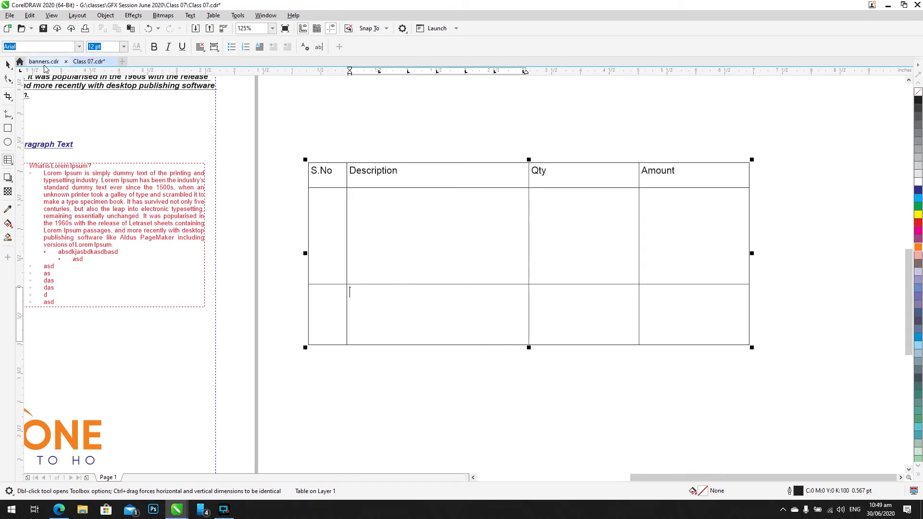
click(373, 260)
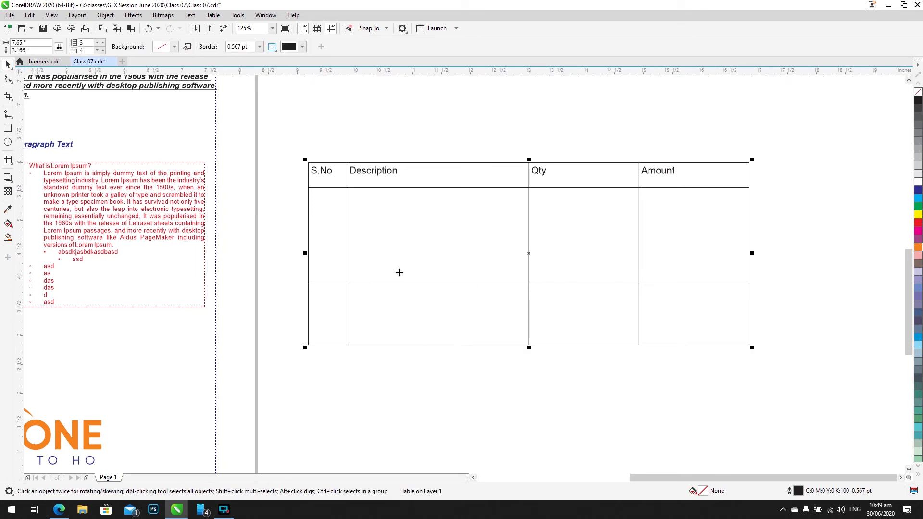
click(102, 50)
click(102, 42)
click(103, 42)
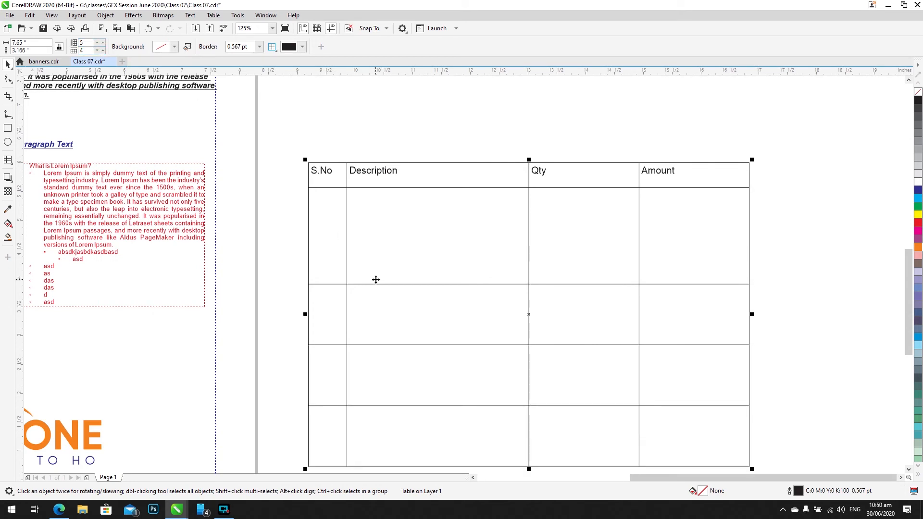
Step: Shorten the four rows beneath the header to make the table about 2.63 inches high, and make the header row taller
click(340, 275)
click(339, 282)
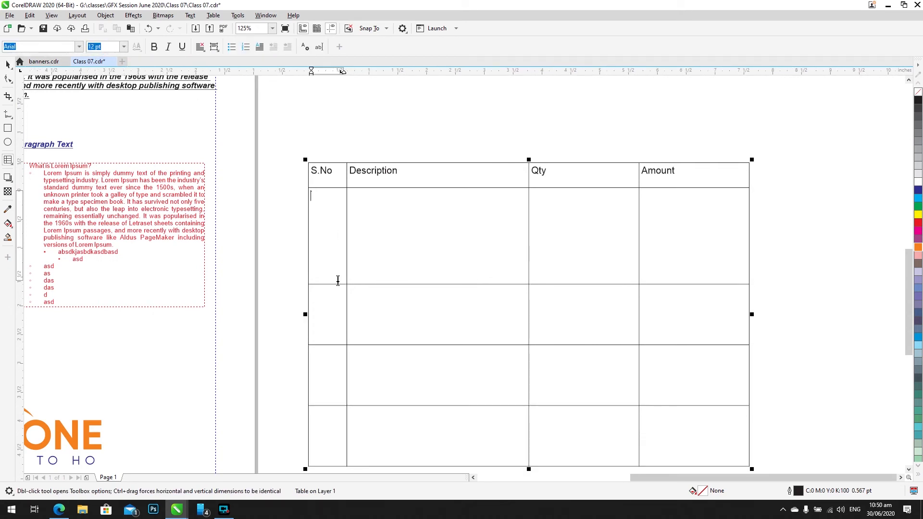
drag(337, 282, 337, 324)
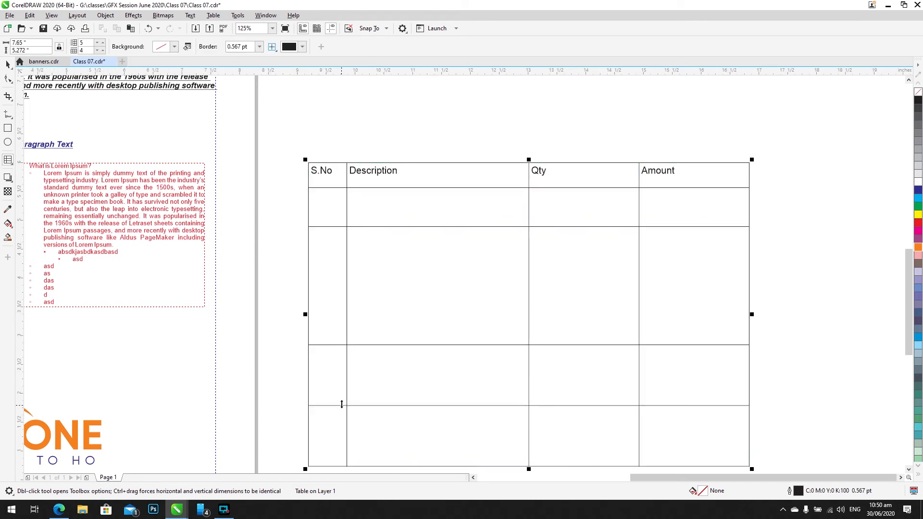
drag(342, 406, 336, 377)
drag(337, 345, 327, 253)
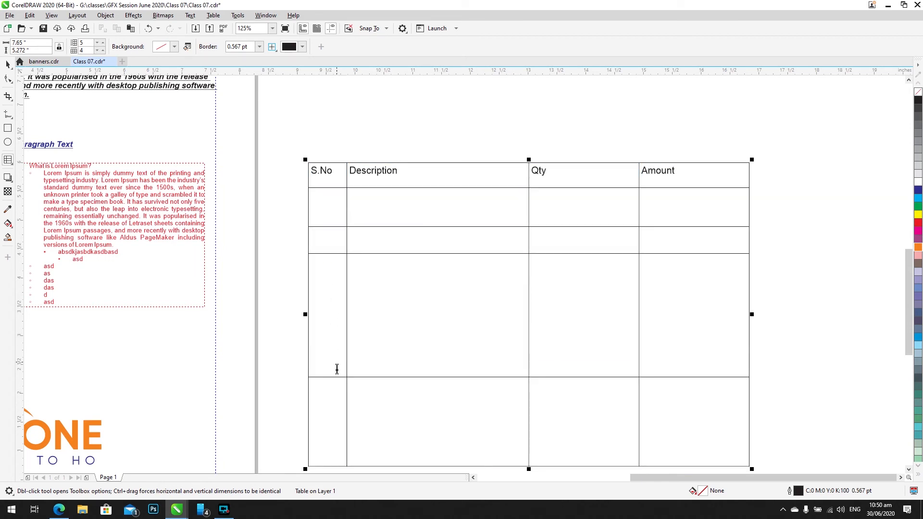
drag(337, 376, 338, 311)
drag(327, 467, 331, 314)
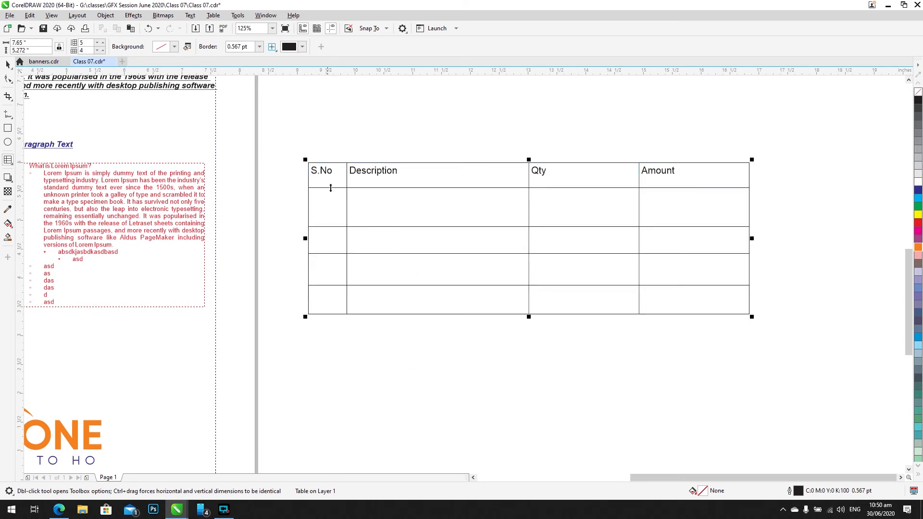
drag(331, 192, 330, 202)
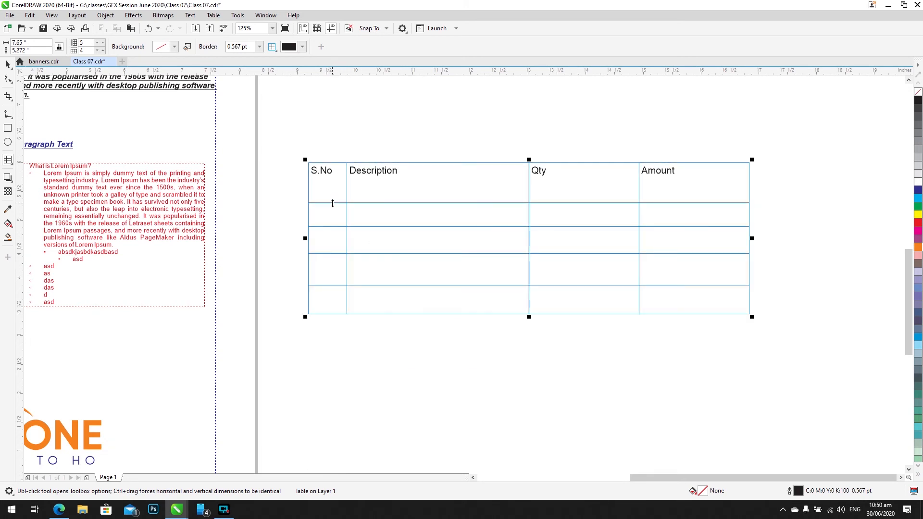
Step: Number the four rows beneath the header 1 to 4 in the S.No column
click(323, 215)
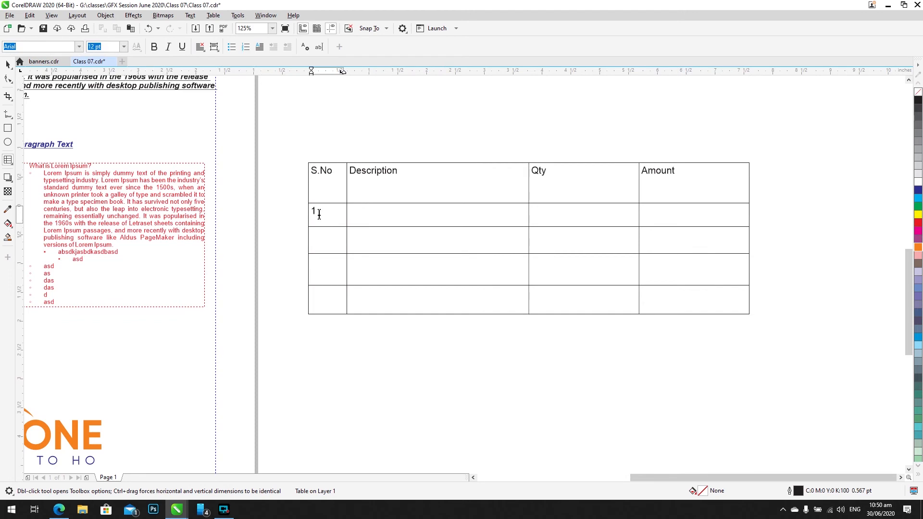
click(327, 242)
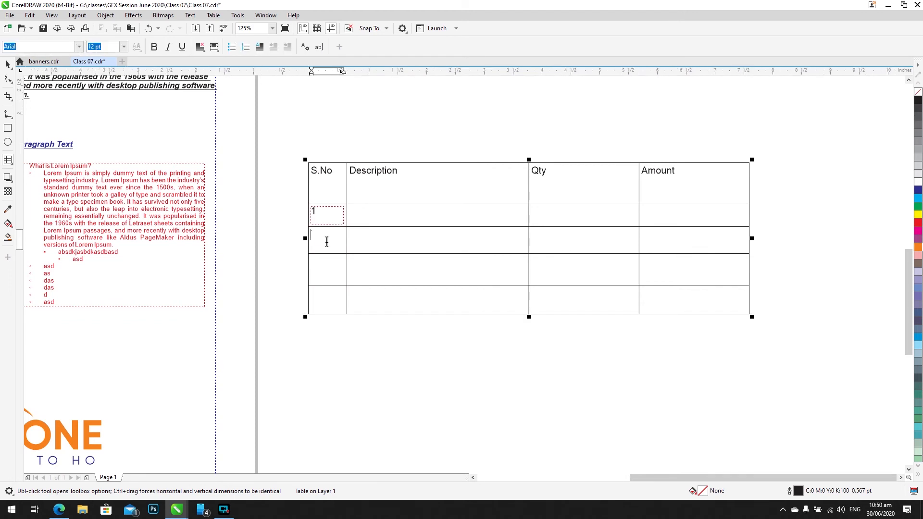
text(2)
click(324, 271)
text(3)
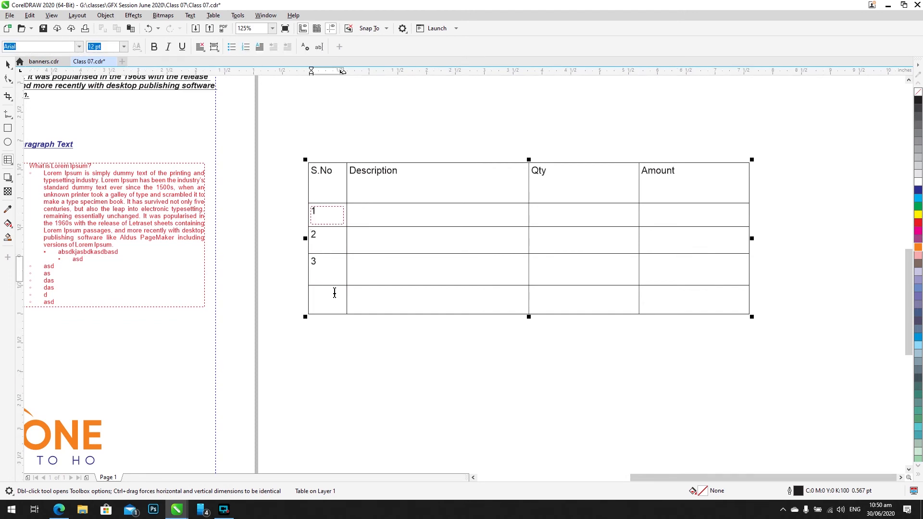
click(335, 301)
text(4)
Step: Fill row 1 with the description Logo Design, quantity 2 and amount 2000
click(354, 209)
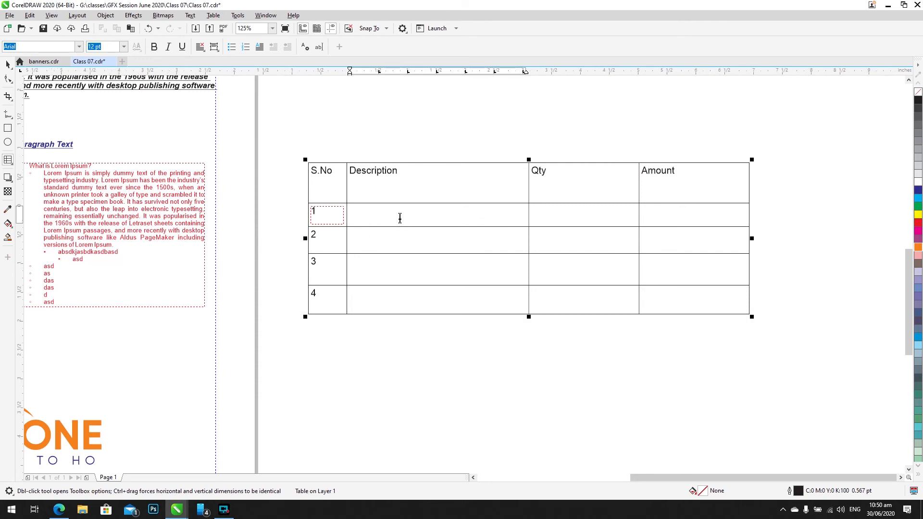
text(Logo Design)
key(Tab)
text(2)
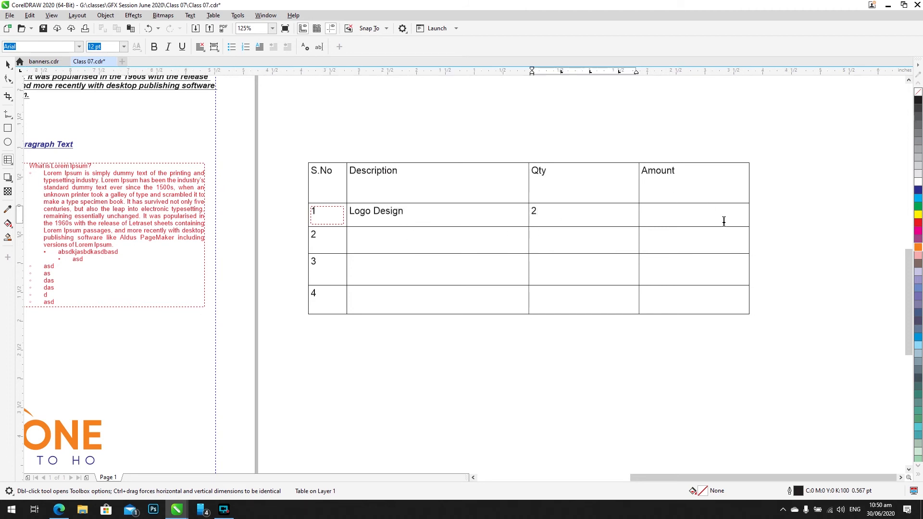
key(Tab)
text(2000)
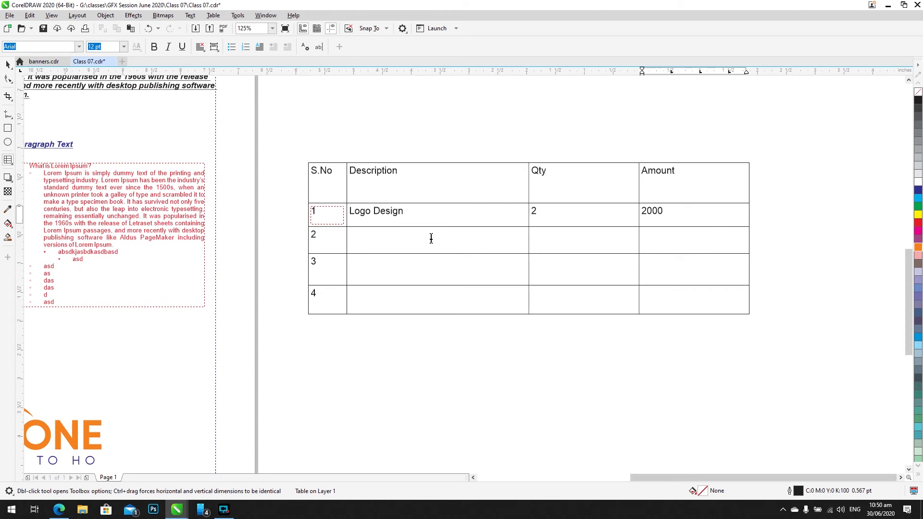
Step: Fill row 2 with the description Business Card, quantity 1 and amount 1000
click(431, 239)
text(Business Card)
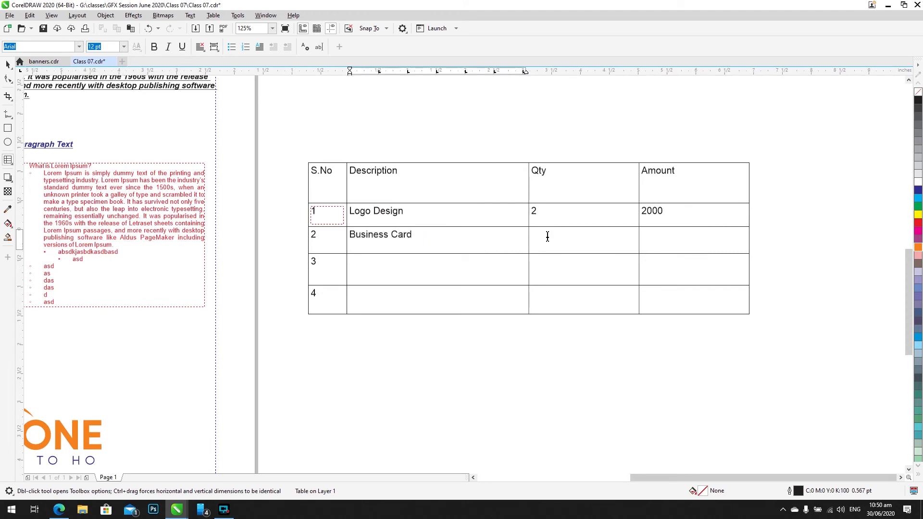
click(547, 236)
text(1)
click(687, 243)
text(10)
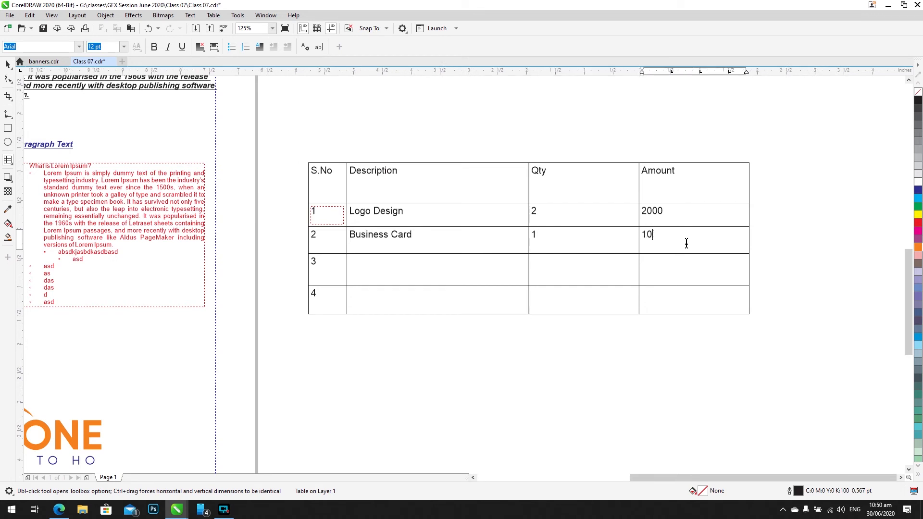
text(00)
Step: Fill row 3 with the description Flyers, quantity 5 and amount 5000, dismissing the tab key options
click(381, 271)
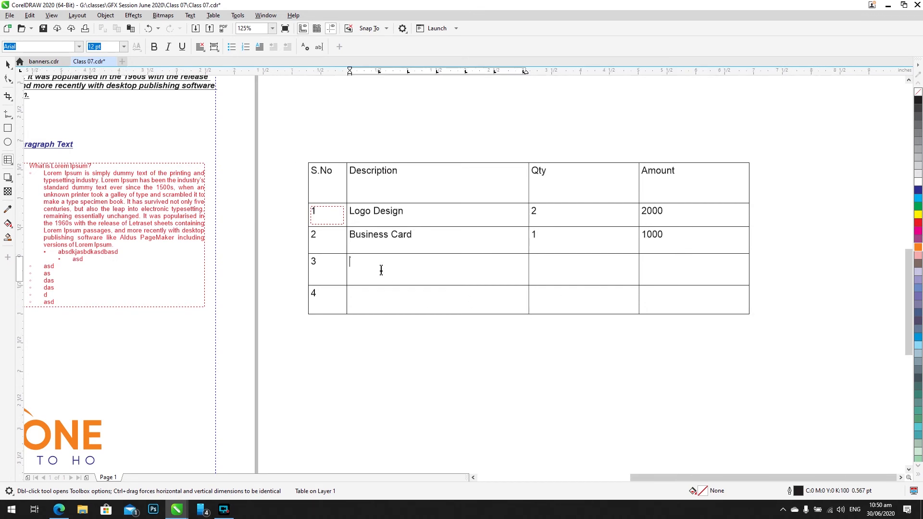
text(Flyers)
key(Tab)
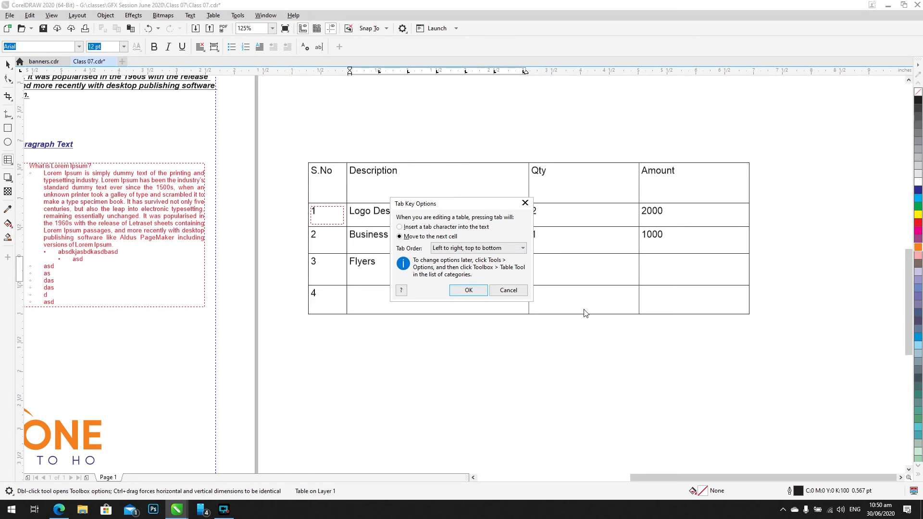
click(517, 292)
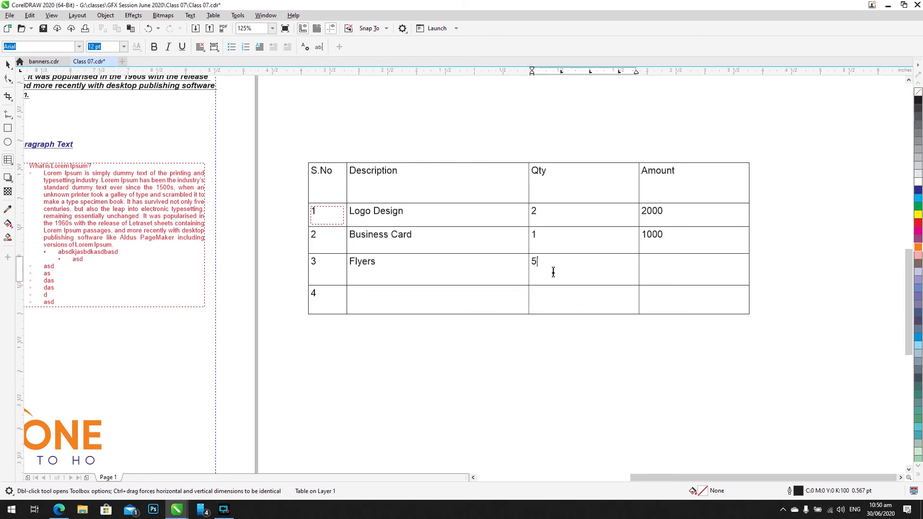
click(682, 271)
text(5000)
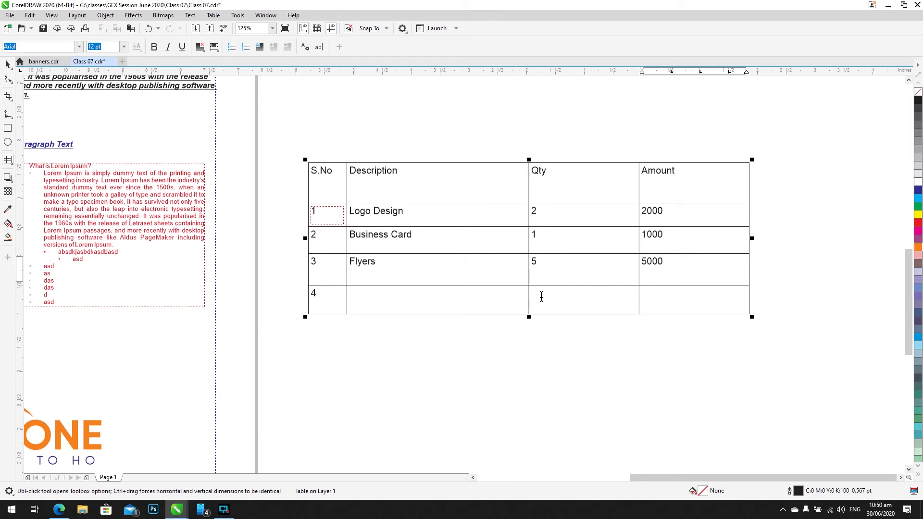
Step: Fill row 4 with the description Web Banner, quantity 10 and amount 8000
click(501, 301)
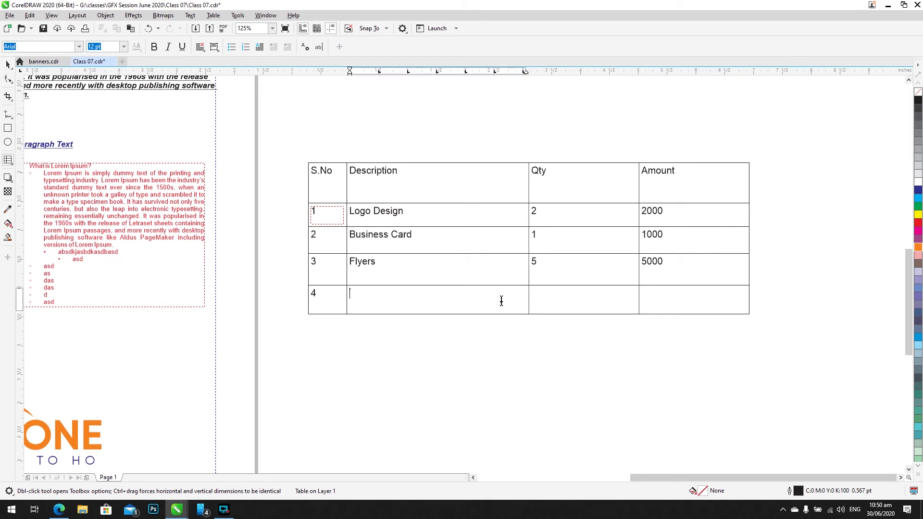
text(Web Banner)
click(570, 306)
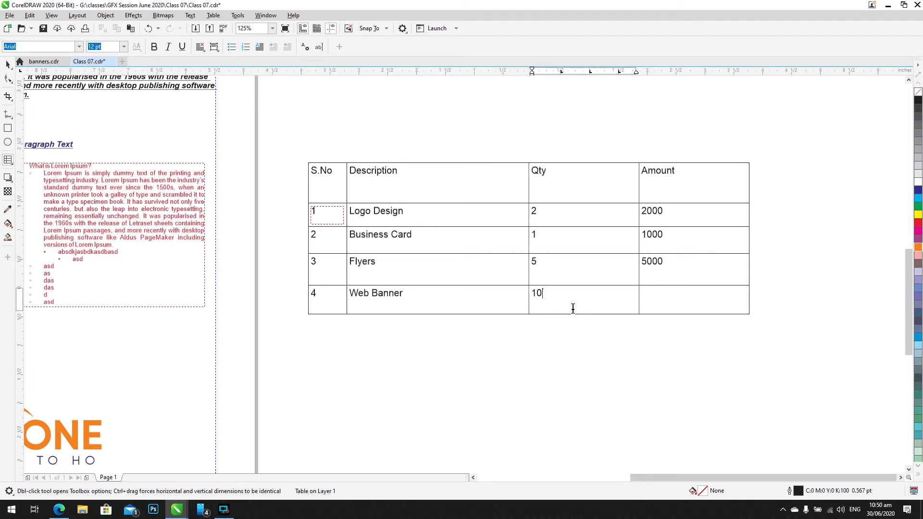
click(672, 300)
text(8)
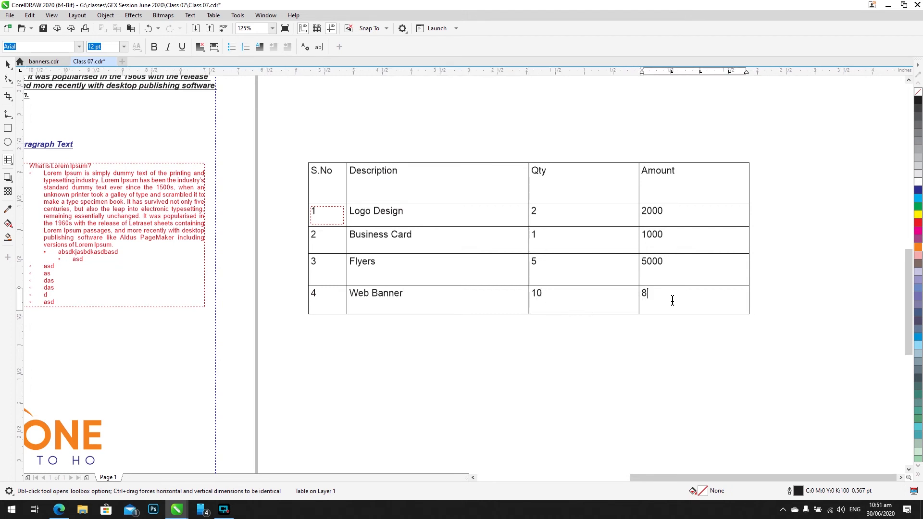
text(000)
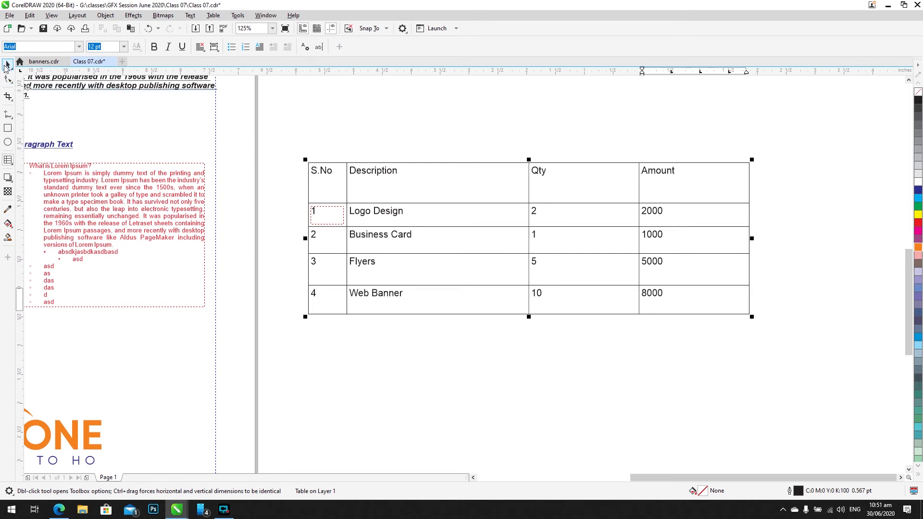
Step: Examine the filled table up close and in a full-screen preview
key(Escape)
mouse_move(391, 188)
mouse_down()
mouse_move(391, 177)
mouse_move(393, 196)
mouse_up()
scroll(380, 199, up, 4)
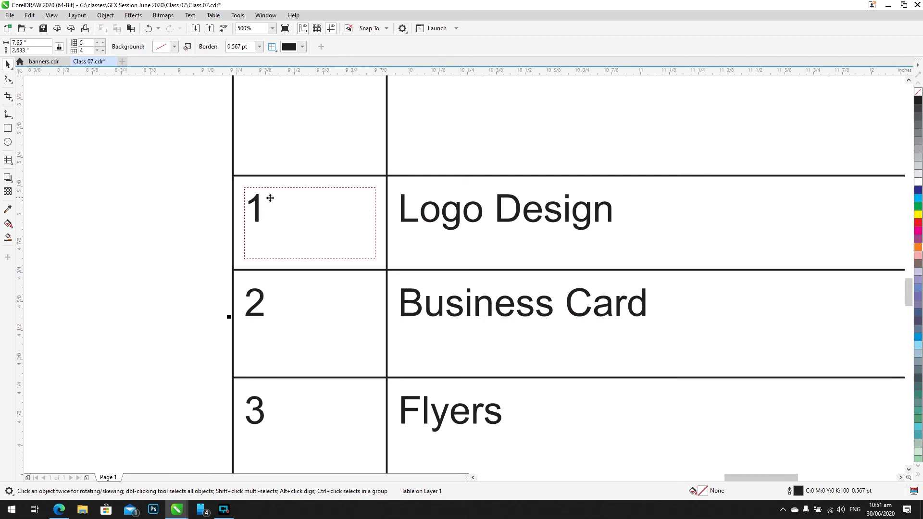
click(269, 197)
right_click(268, 199)
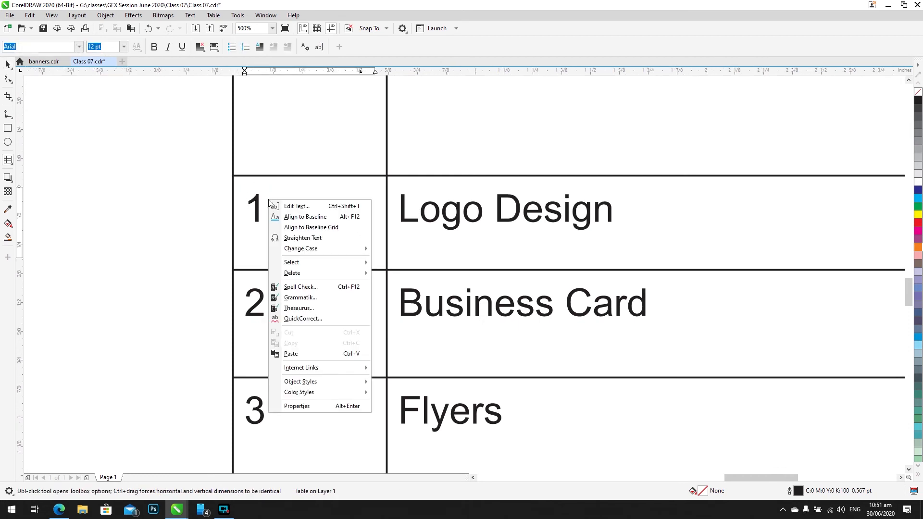
click(6, 64)
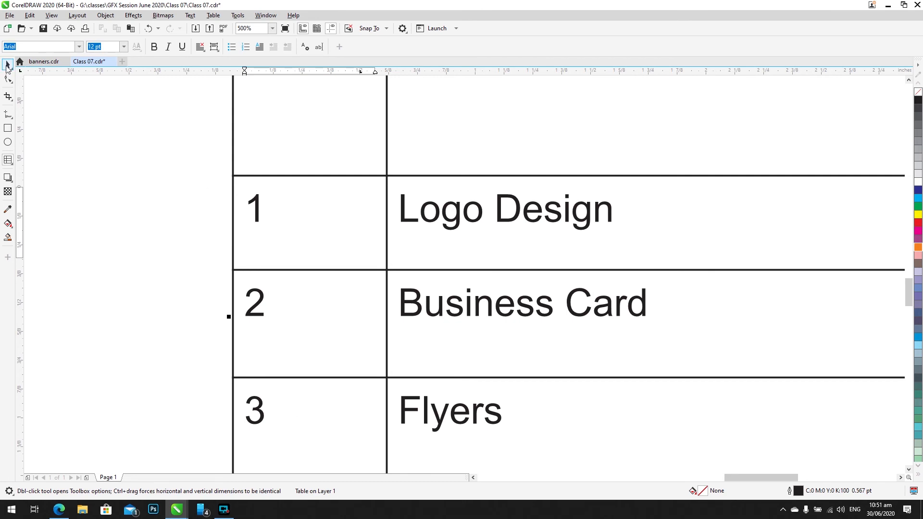
scroll(315, 208, down, 3)
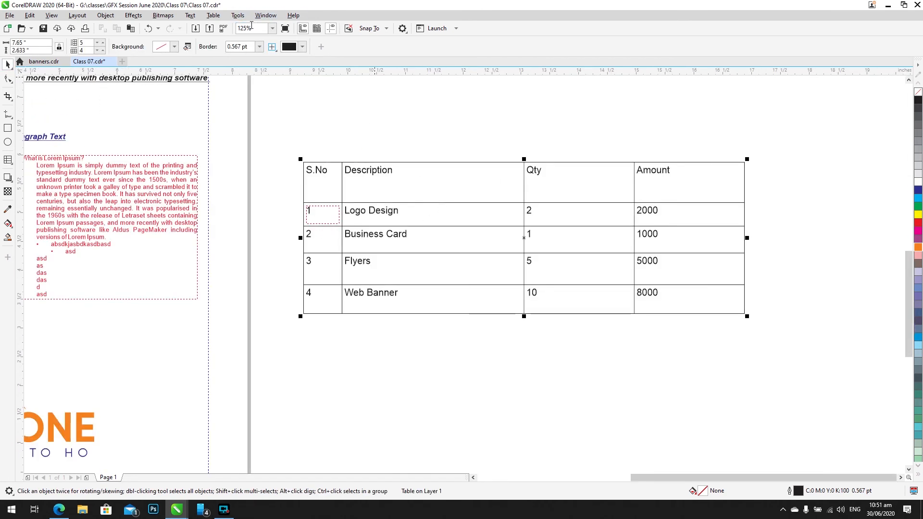
click(283, 28)
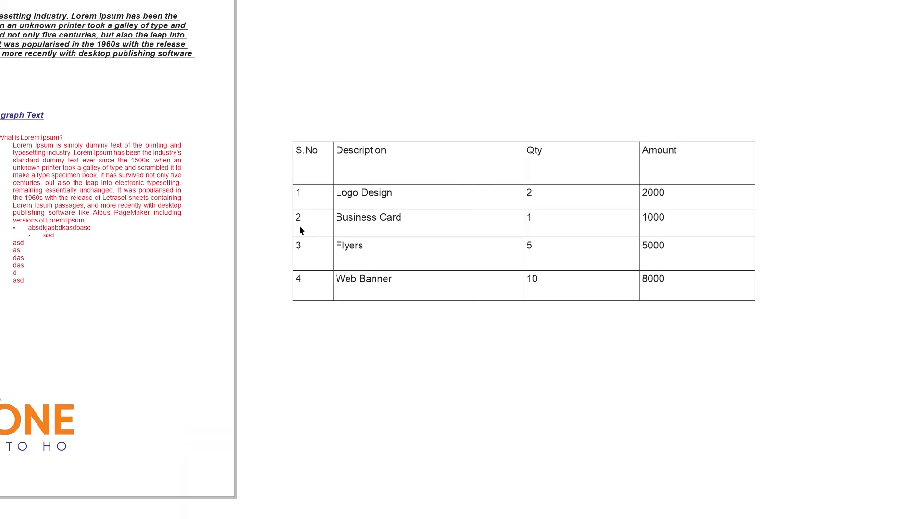
click(361, 212)
click(460, 122)
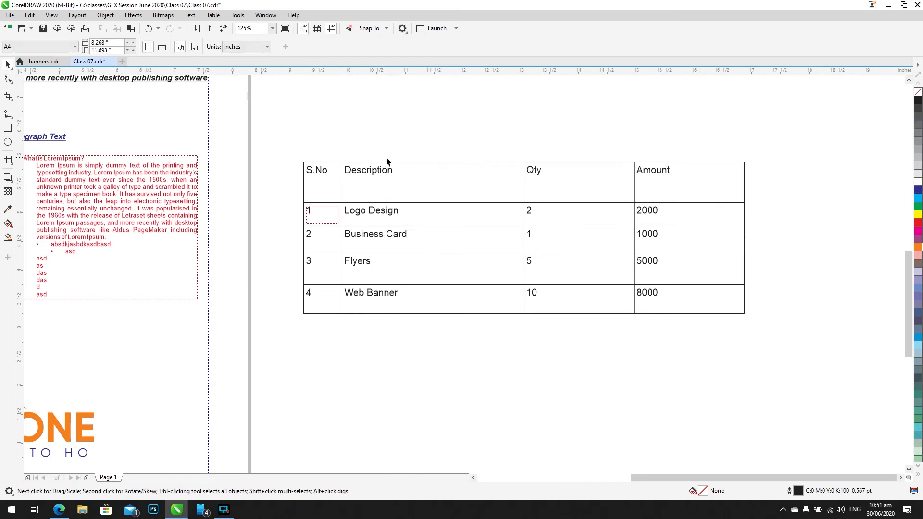
Step: Set the colour of all the table's borders to red, C0 M100 Y100 K0
click(423, 181)
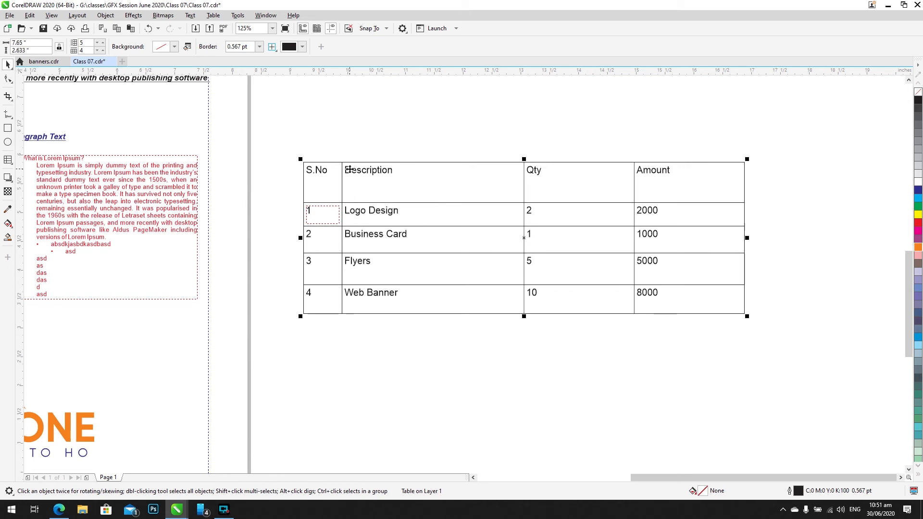
click(275, 48)
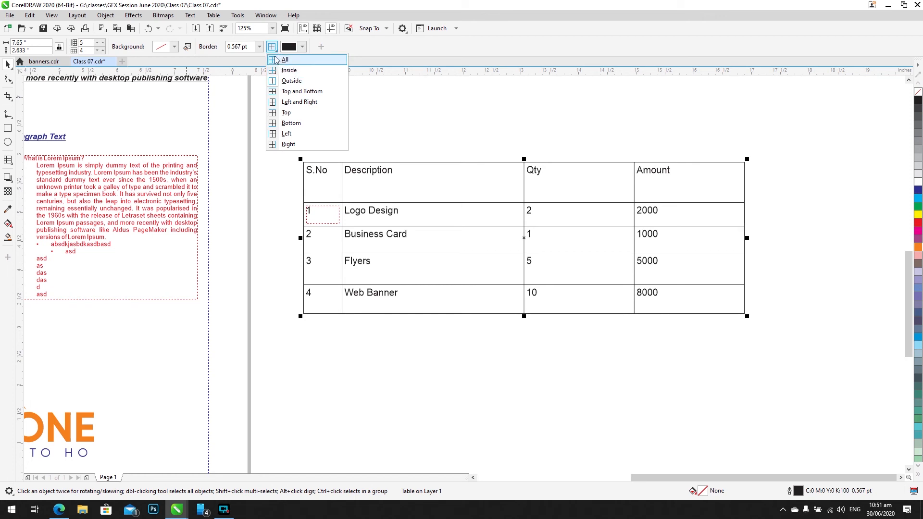
click(277, 60)
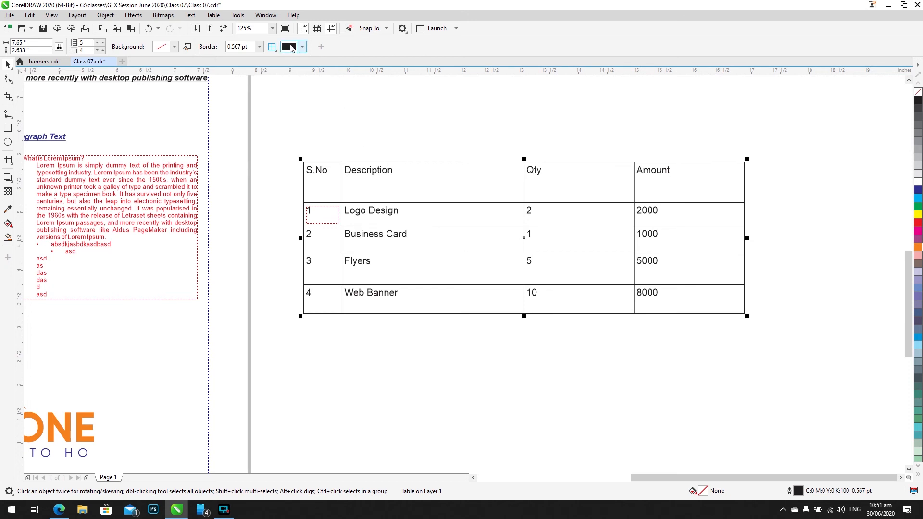
click(291, 48)
click(351, 92)
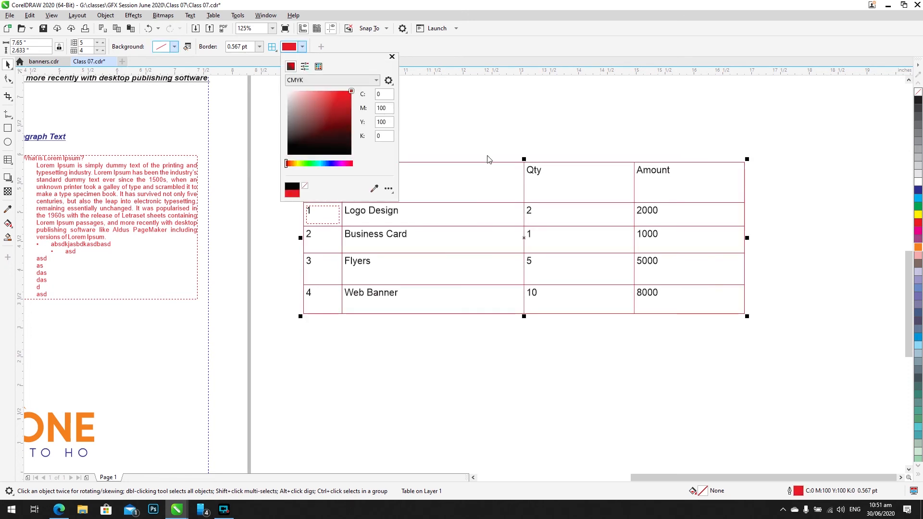
Step: Set the table's inside borders to a width of 2 pt
scroll(575, 262, up, 3)
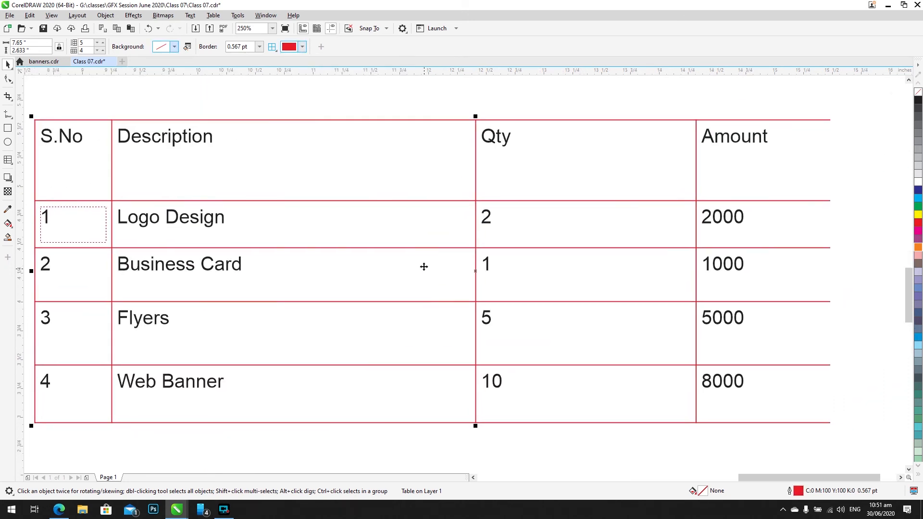
scroll(449, 243, down, 3)
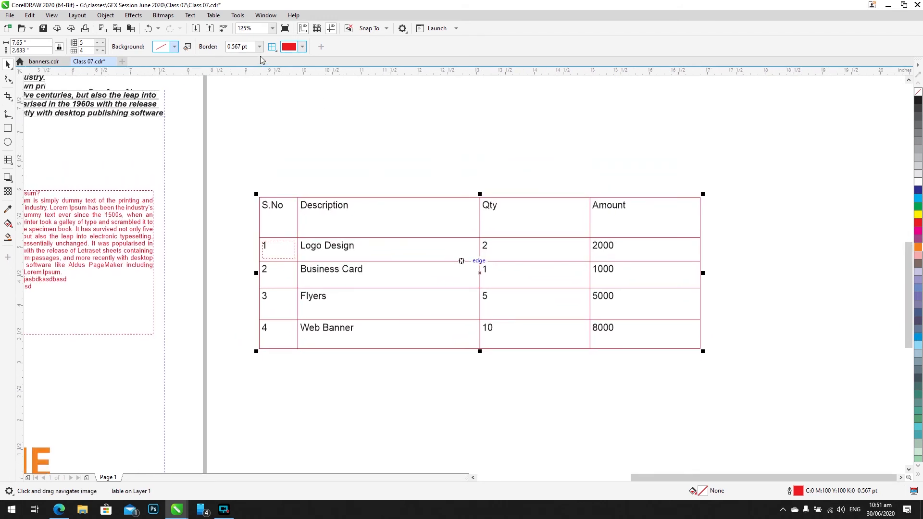
click(272, 47)
click(297, 71)
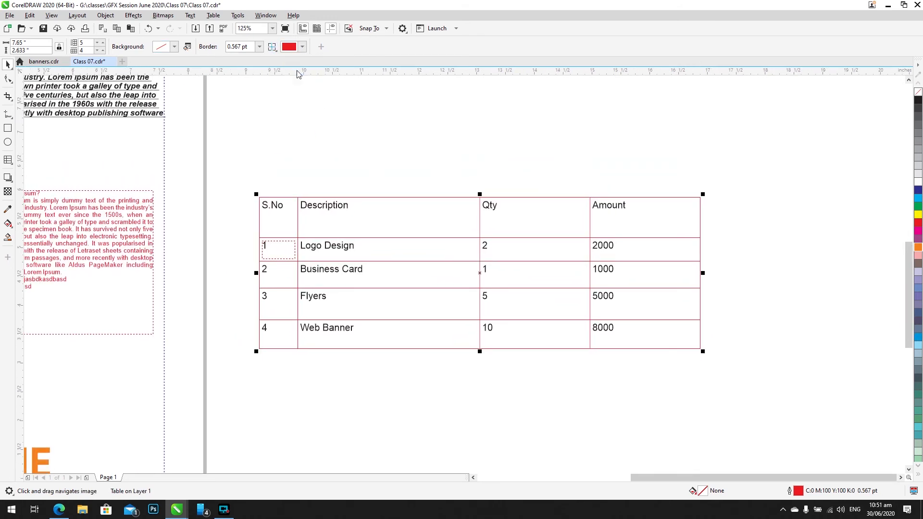
click(238, 46)
click(234, 48)
double_click(250, 46)
text(2)
key(Return)
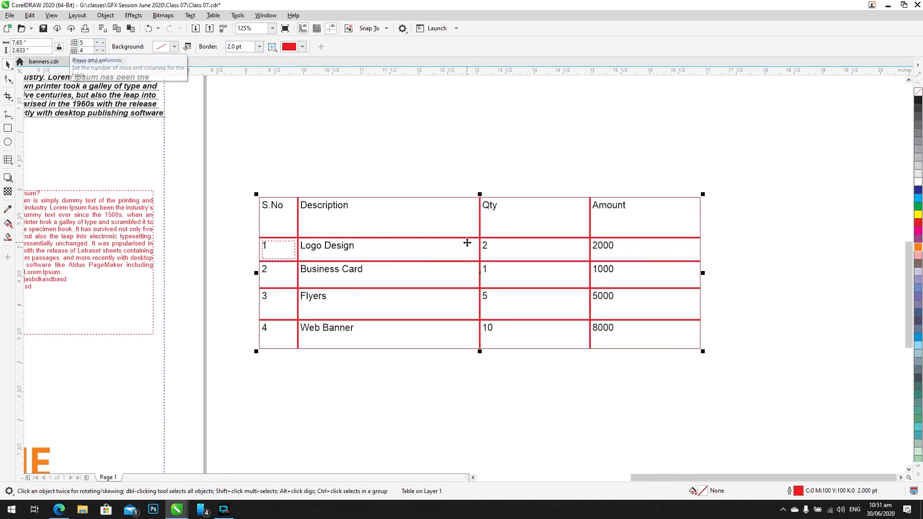
Step: Set all of the table's borders, inside and outside, to a width of 2 pt
scroll(465, 243, up, 2)
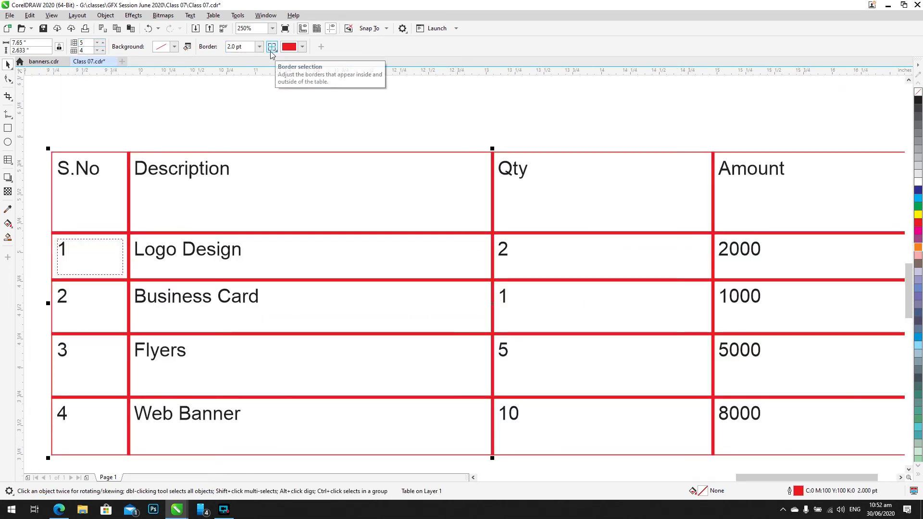
click(272, 48)
click(284, 60)
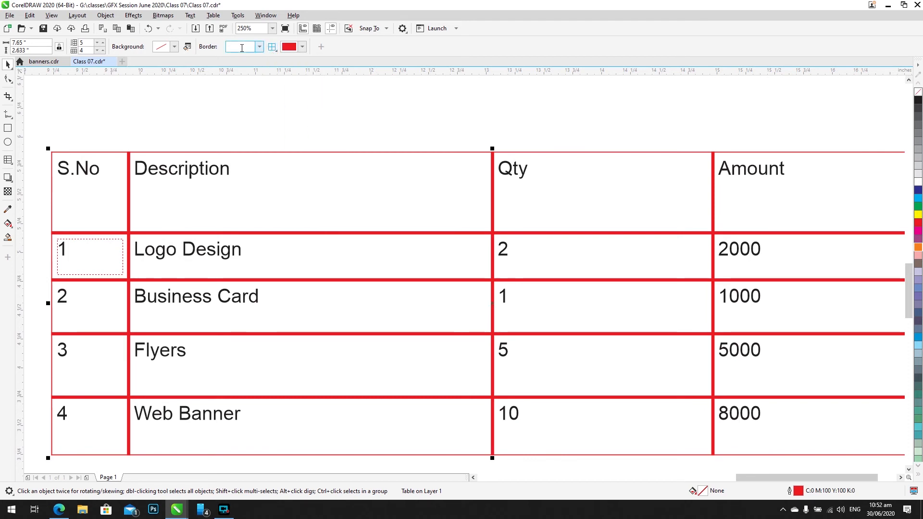
text(2)
key(Return)
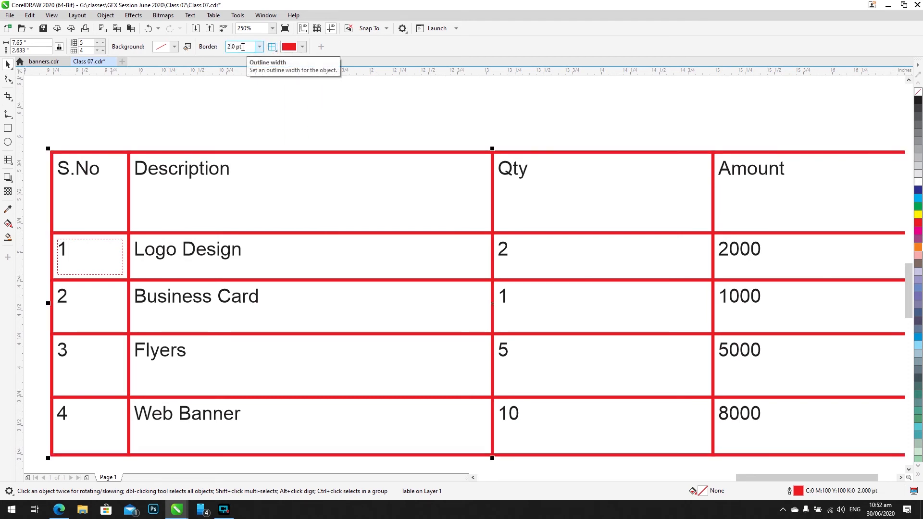
Step: Set the table's inside borders to a 1 pt width and a light grey colour, C14 M11 Y11 K0
click(272, 47)
click(298, 91)
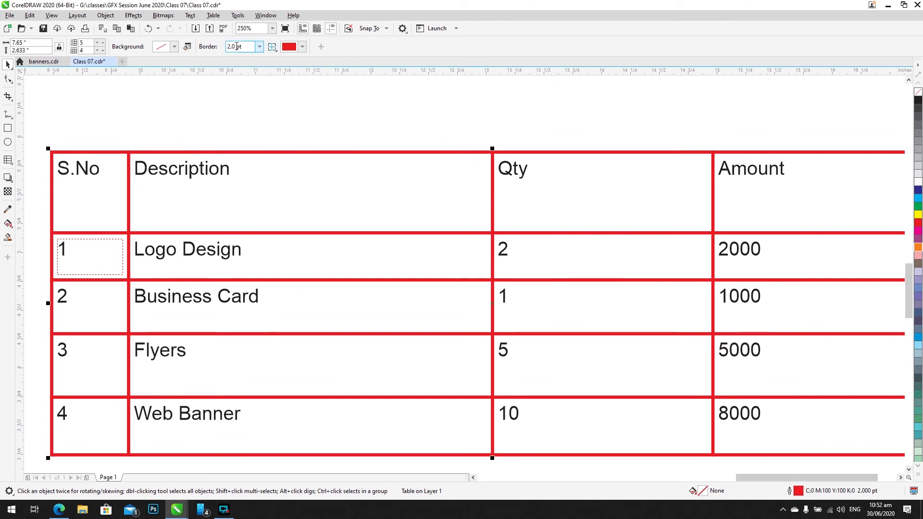
text(1)
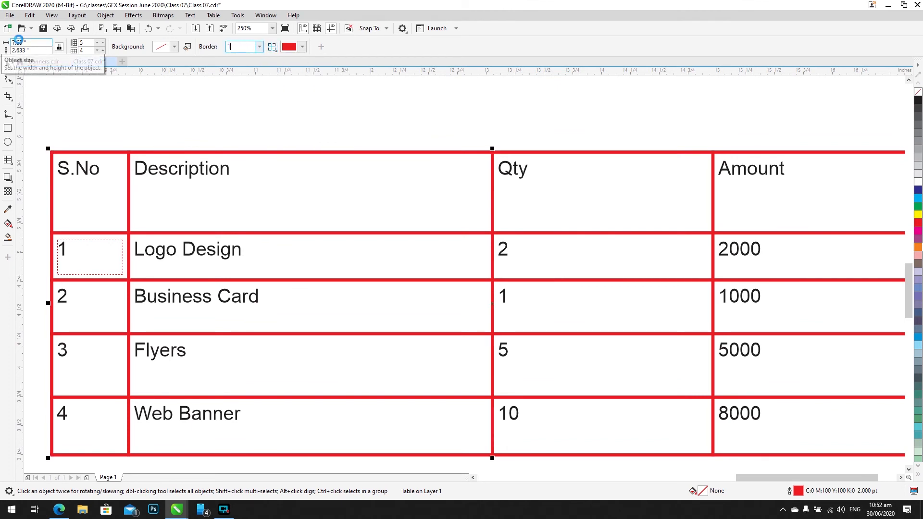
key(Return)
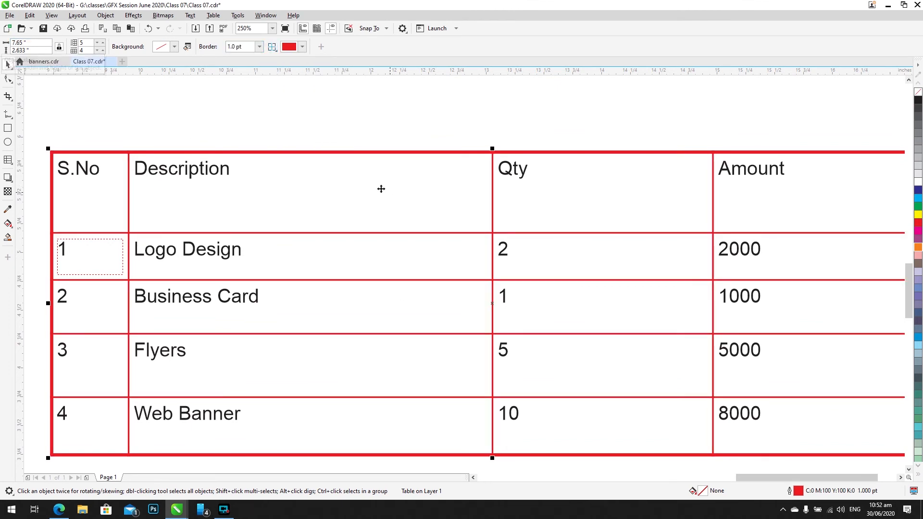
click(298, 48)
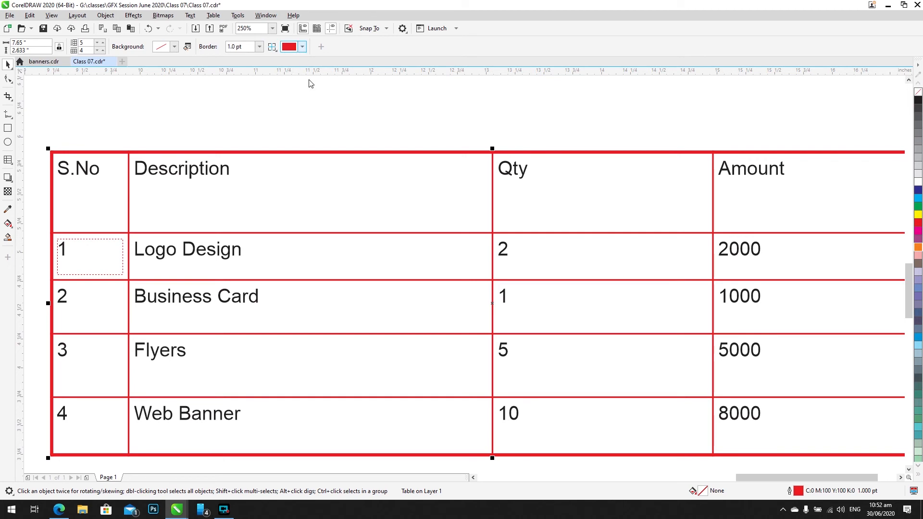
drag(278, 100, 284, 114)
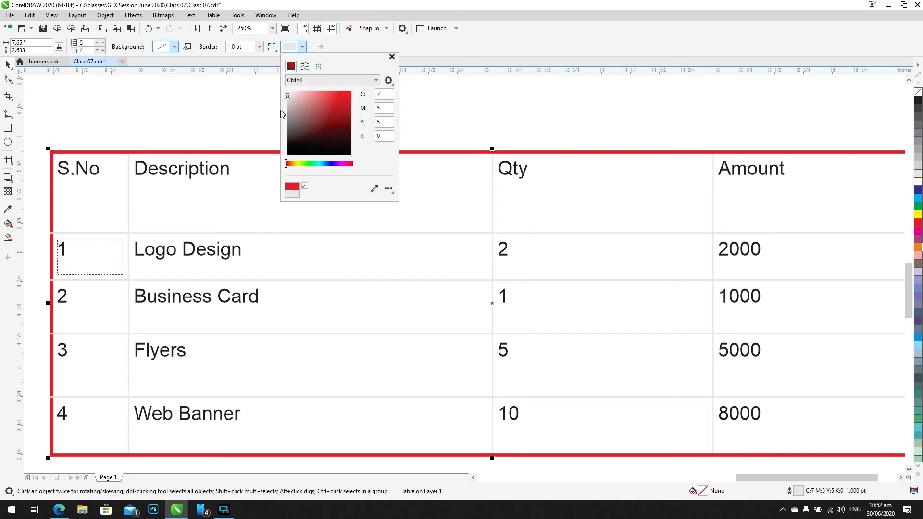
click(287, 100)
Step: Colour the table's top and bottom borders black, C75 M68 Y65 K90
click(272, 47)
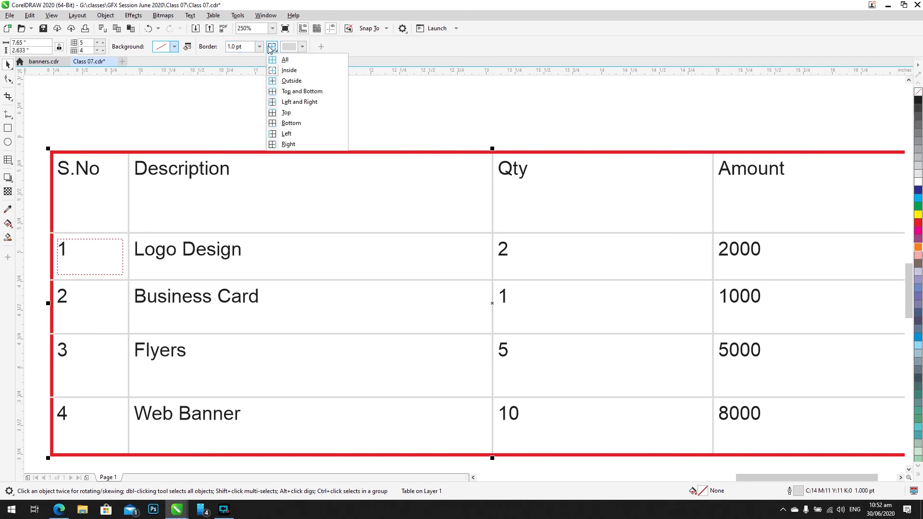
click(298, 92)
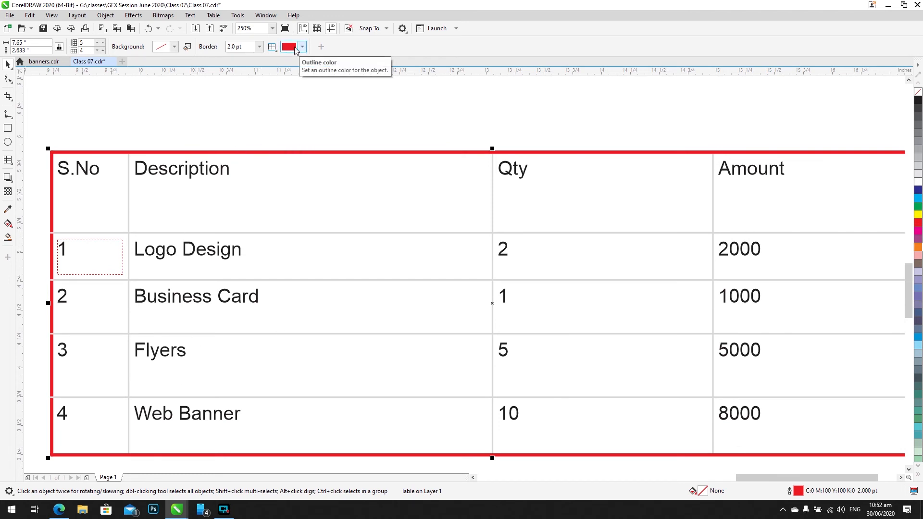
click(301, 47)
click(287, 155)
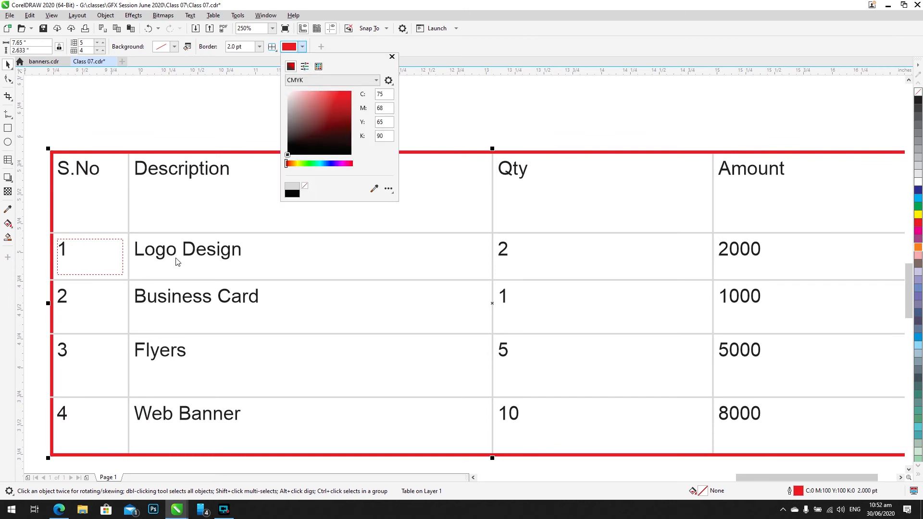
click(239, 50)
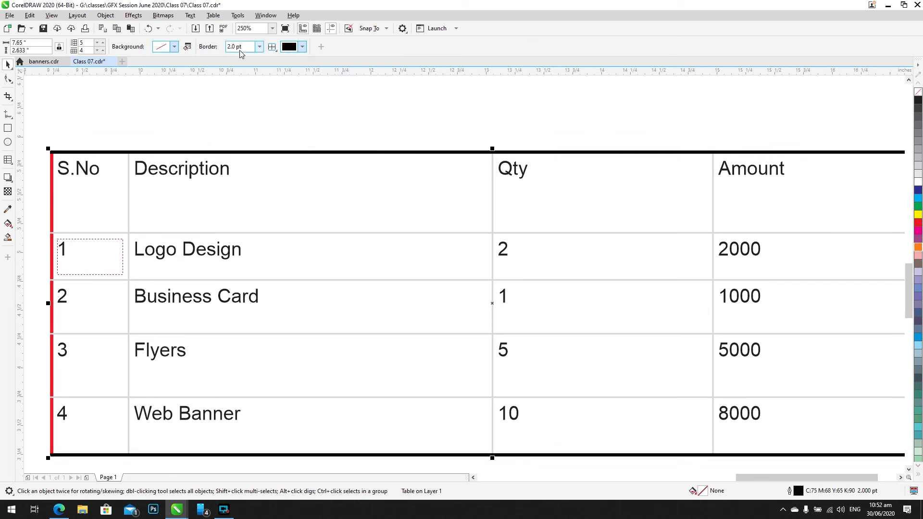
Step: Colour the table's left and right borders blue, C84 M62 Y0 K0
click(272, 46)
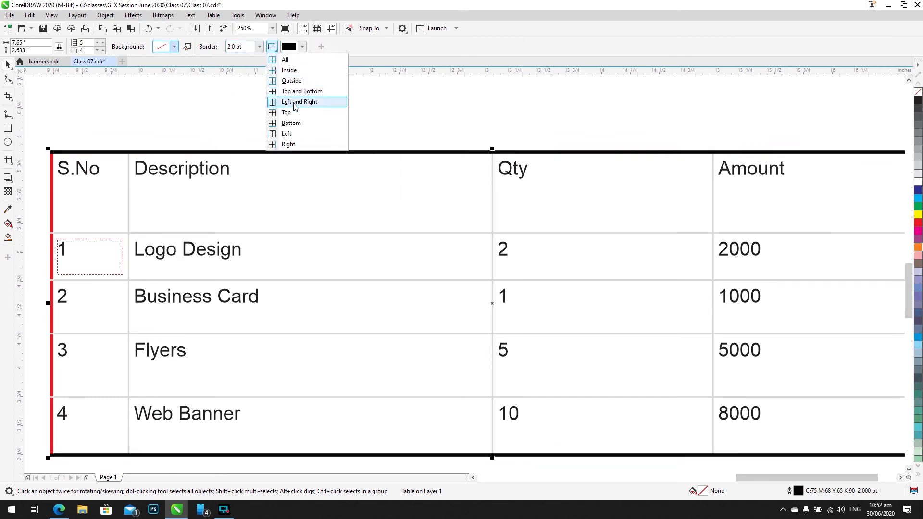
click(284, 85)
click(294, 48)
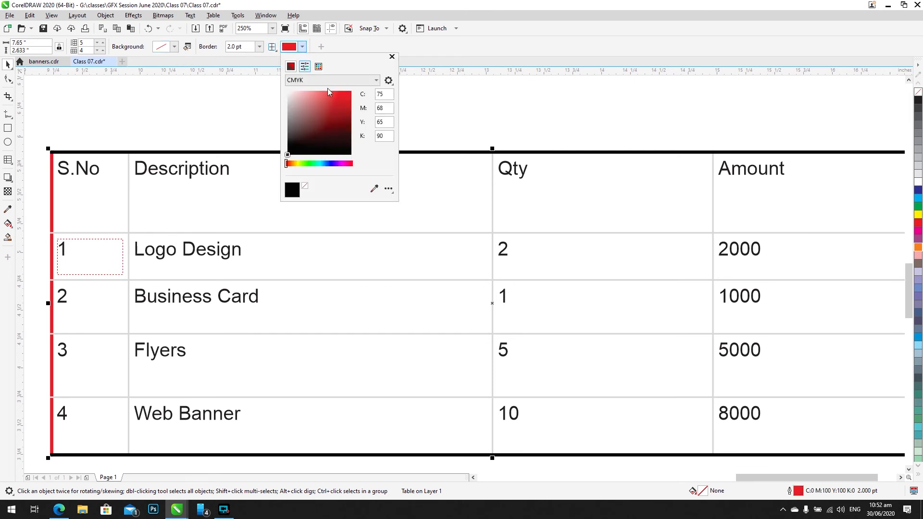
mouse_move(254, 125)
mouse_down()
mouse_move(244, 119)
mouse_move(236, 136)
mouse_up()
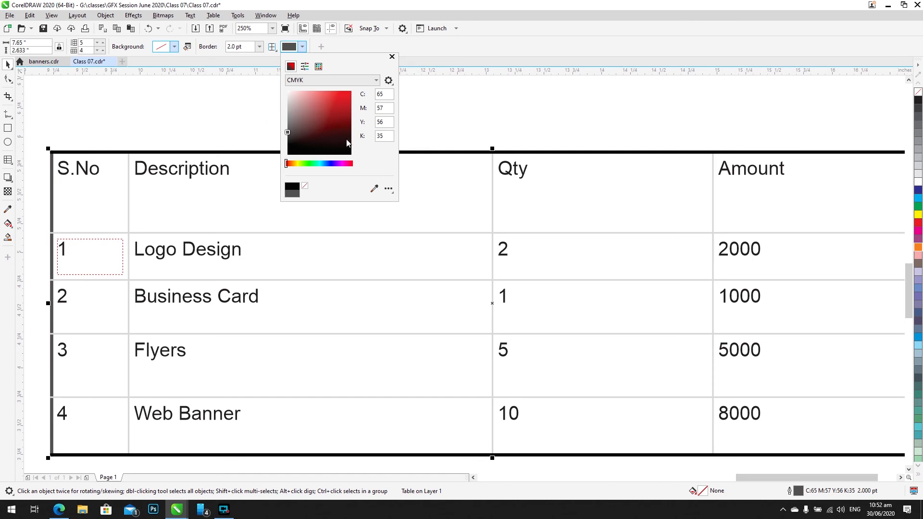
click(327, 165)
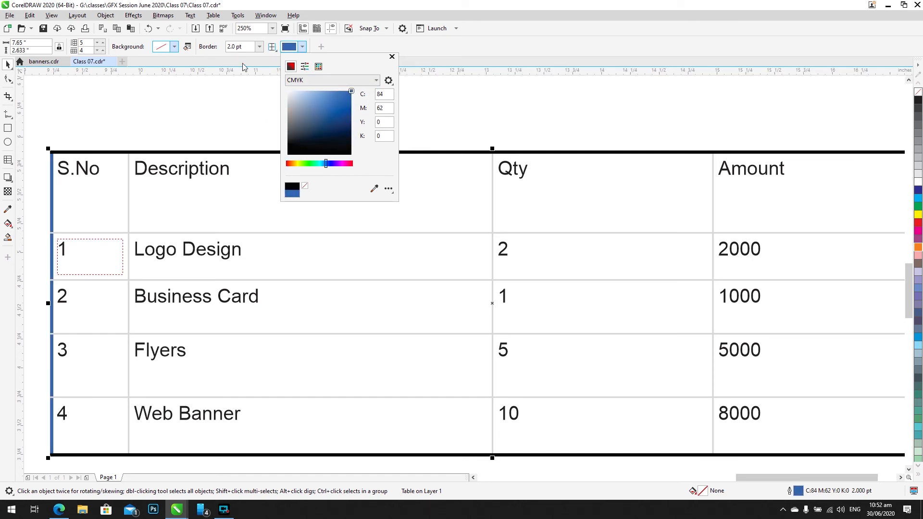
click(271, 47)
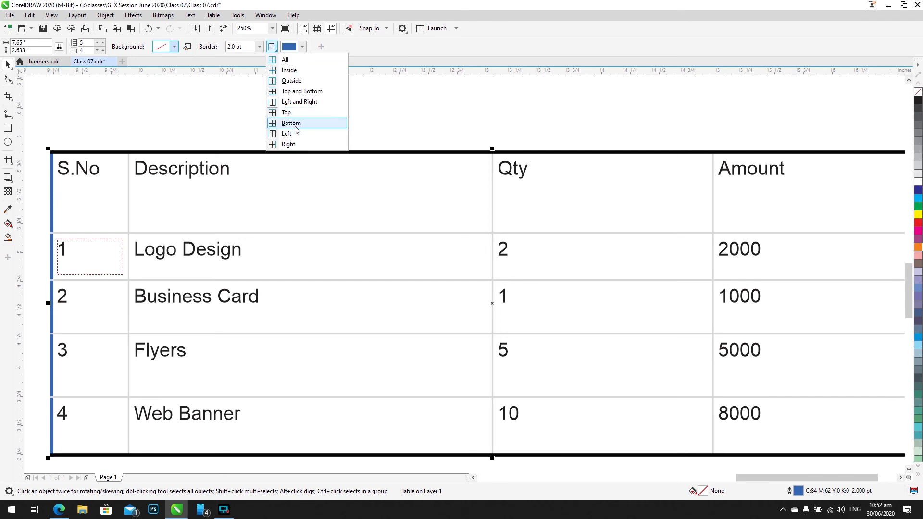
click(286, 92)
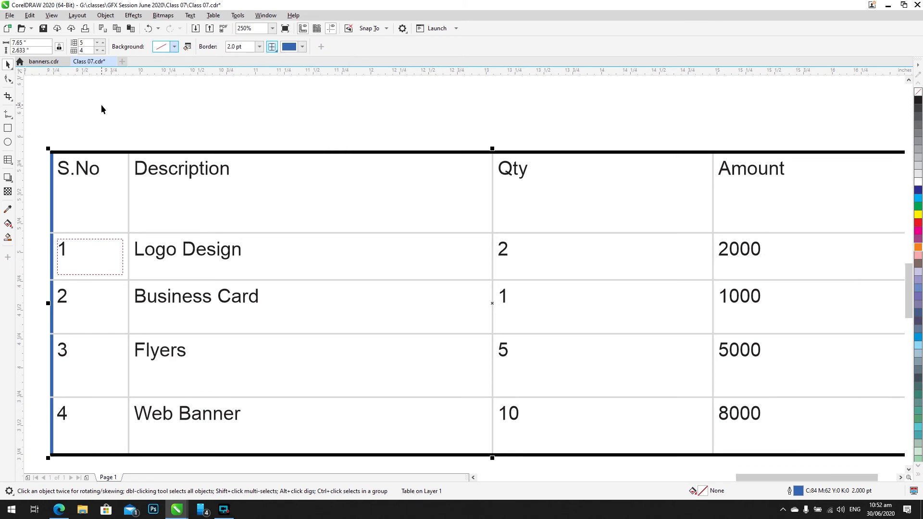
Step: Move the invoice table slightly closer to the page
scroll(211, 173, down, 1)
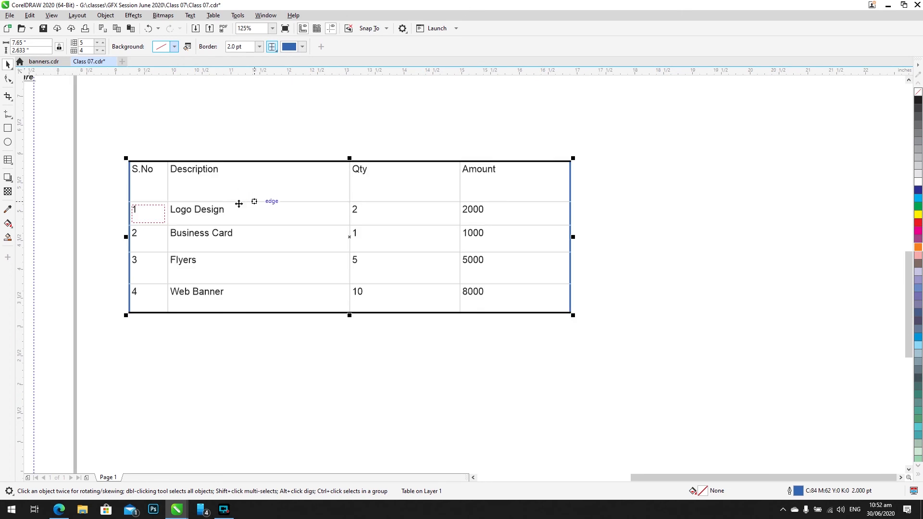
scroll(222, 194, down, 1)
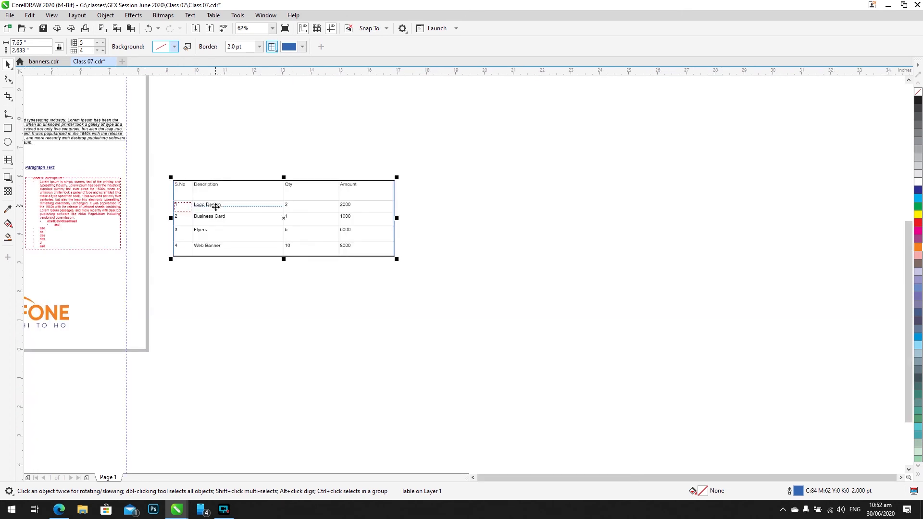
click(150, 312)
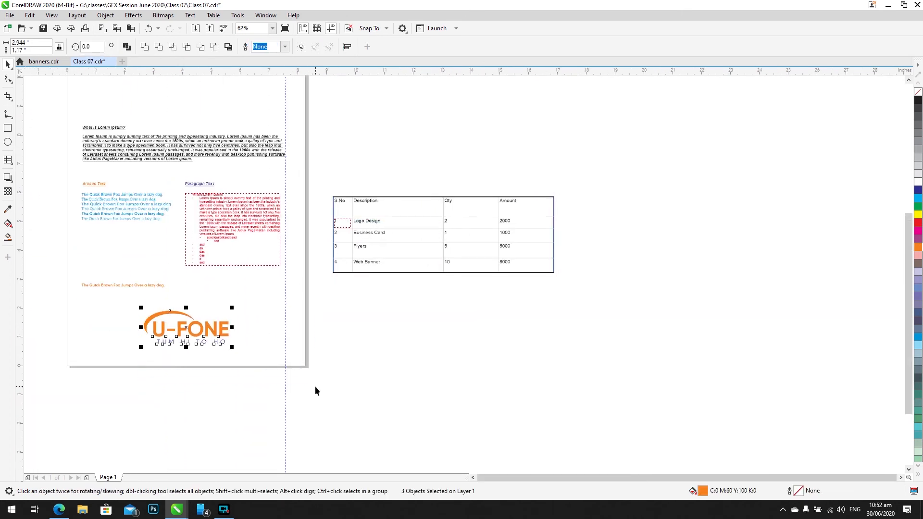
drag(319, 160, 627, 336)
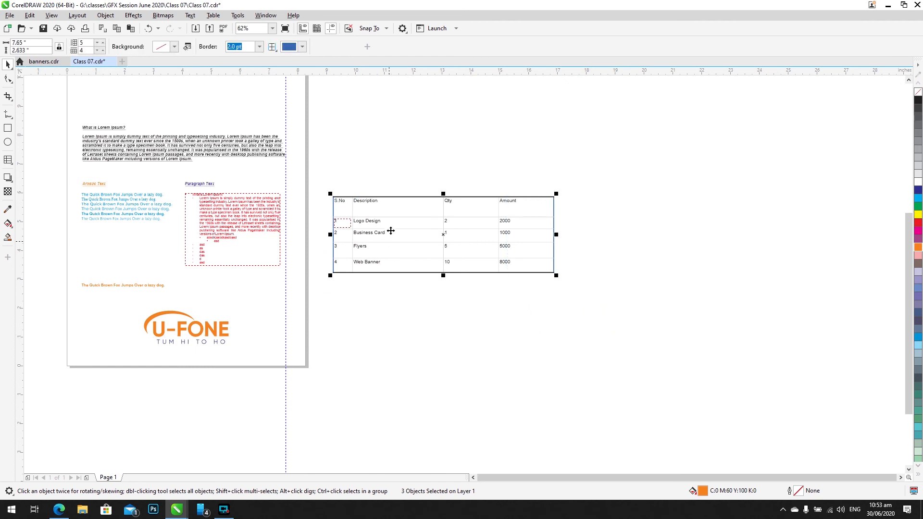
mouse_move(394, 232)
mouse_down()
mouse_move(410, 223)
mouse_move(403, 208)
mouse_move(384, 231)
mouse_up()
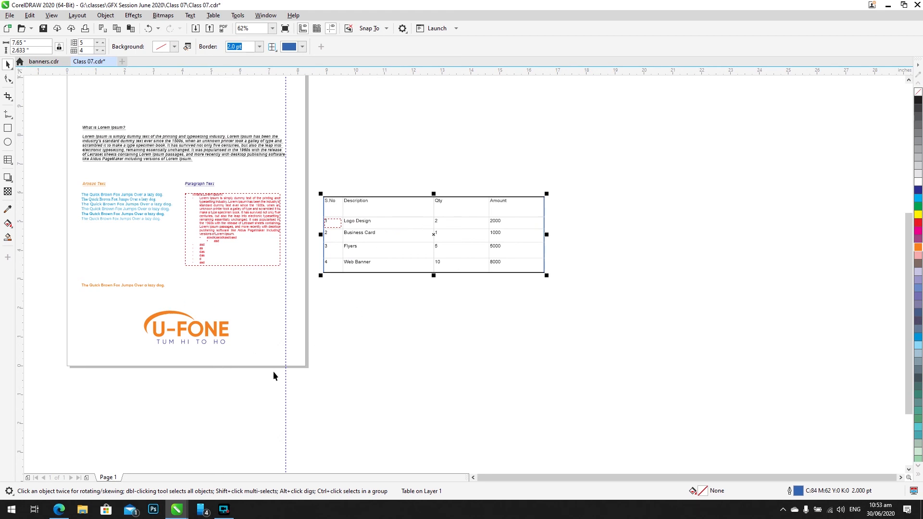
drag(312, 383, 53, 59)
drag(251, 249, 272, 251)
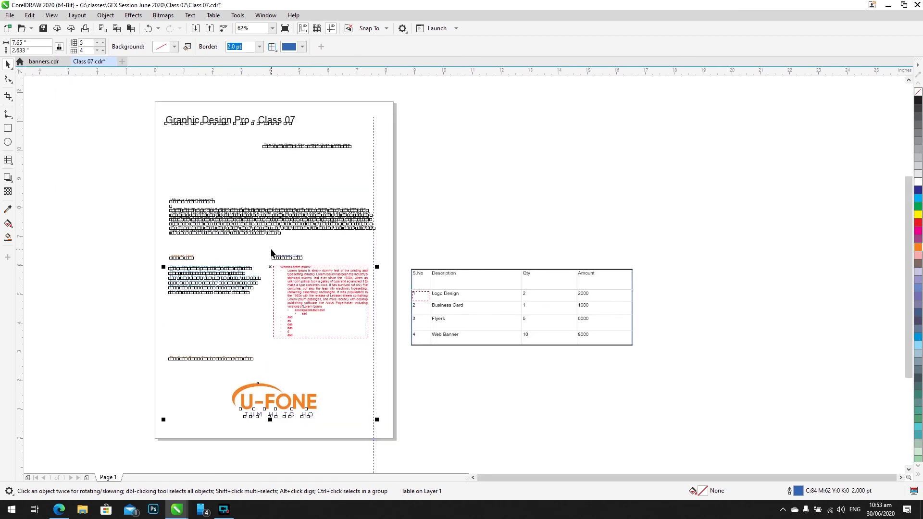
click(268, 178)
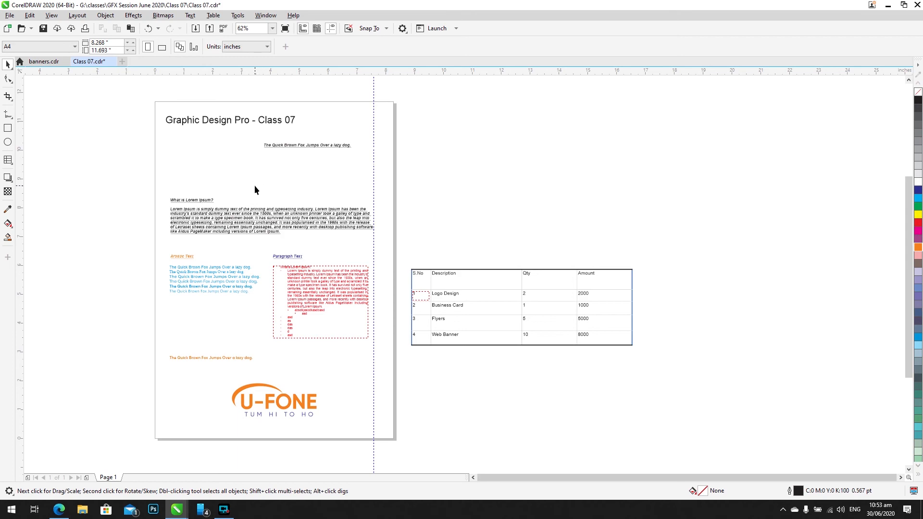
Step: Convert the orange sentence "The Quick Brown Fox Jumps Over a lazy dog." above the U-FONE logo to curves
scroll(230, 319, up, 3)
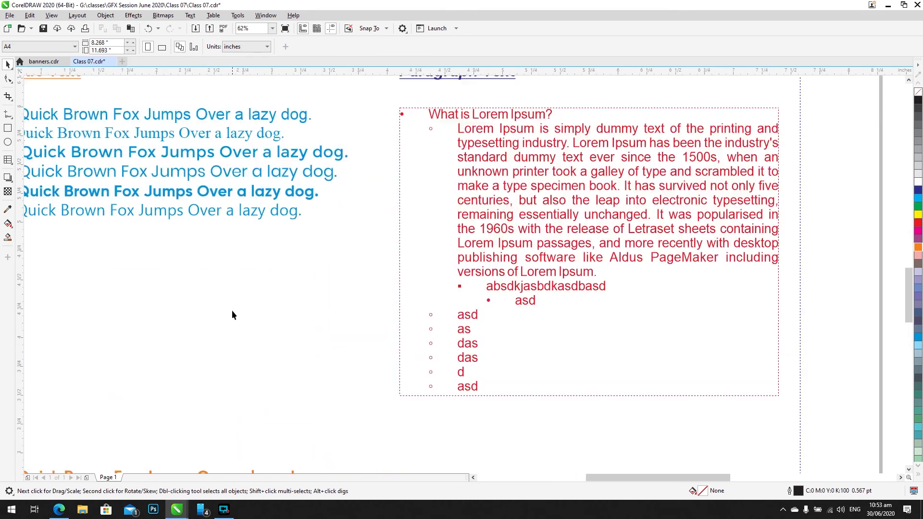
scroll(229, 310, down, 1)
drag(255, 314, 331, 162)
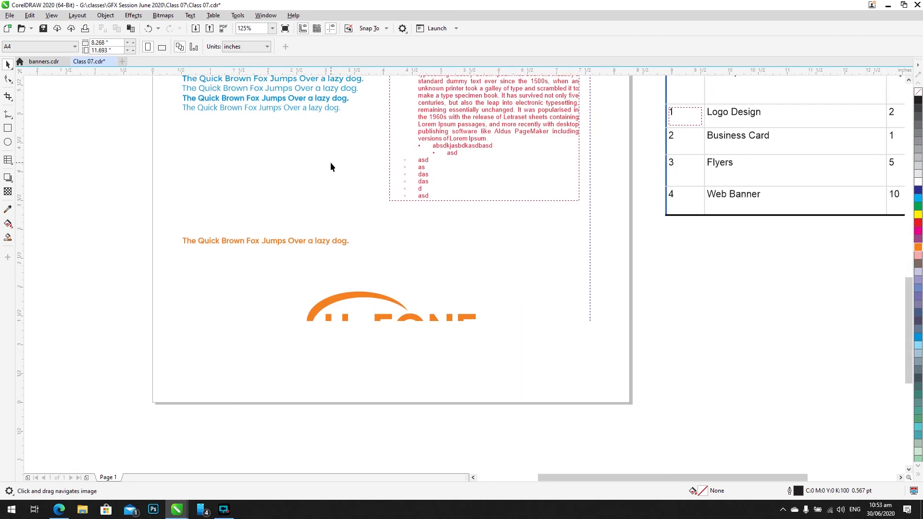
click(282, 240)
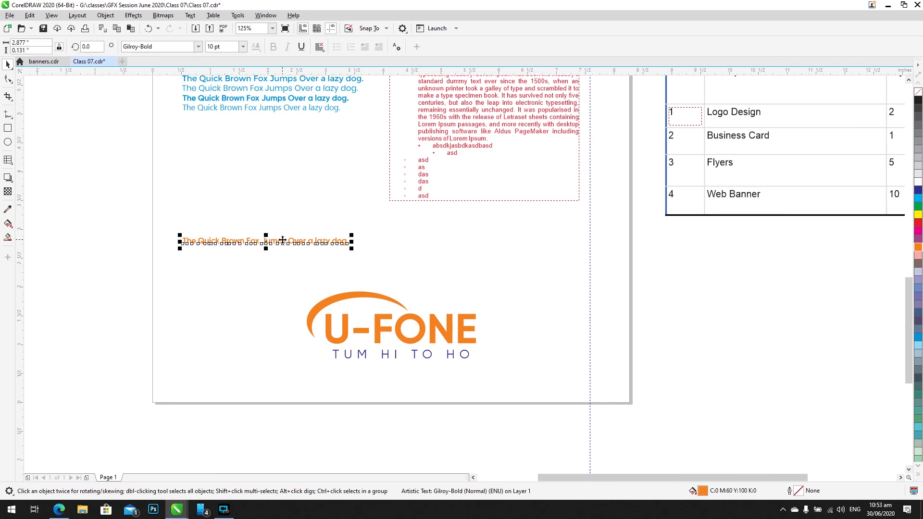
scroll(229, 241, up, 2)
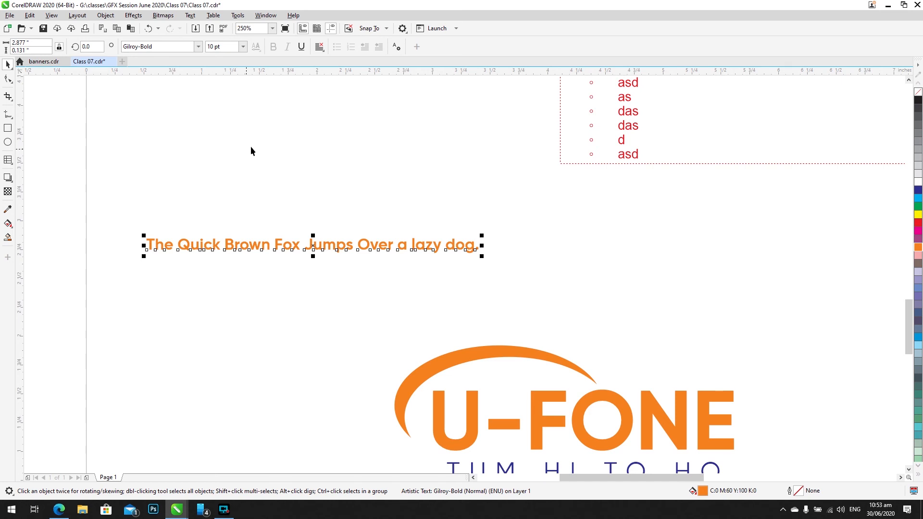
scroll(311, 248, up, 4)
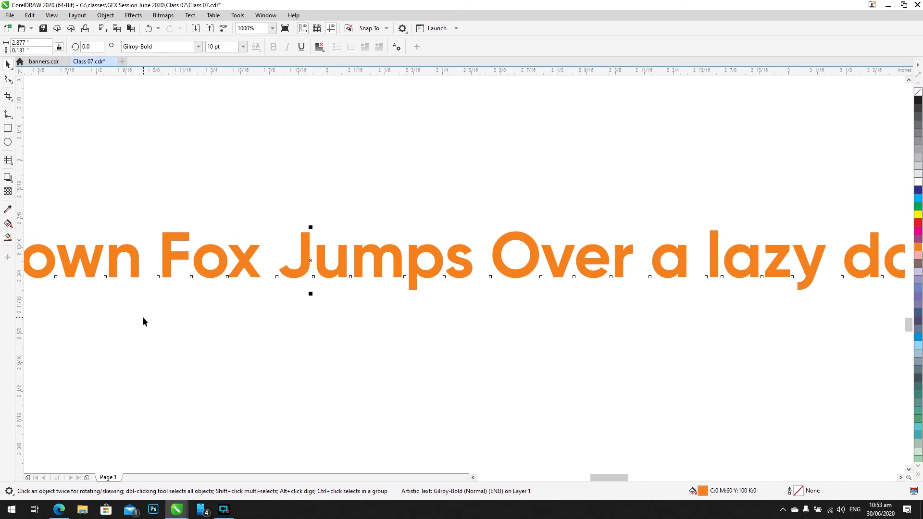
right_click(172, 237)
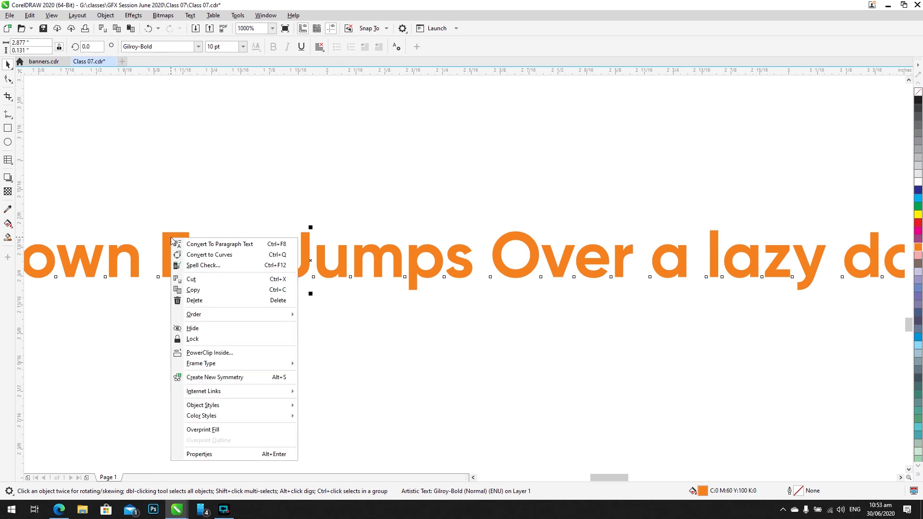
click(243, 262)
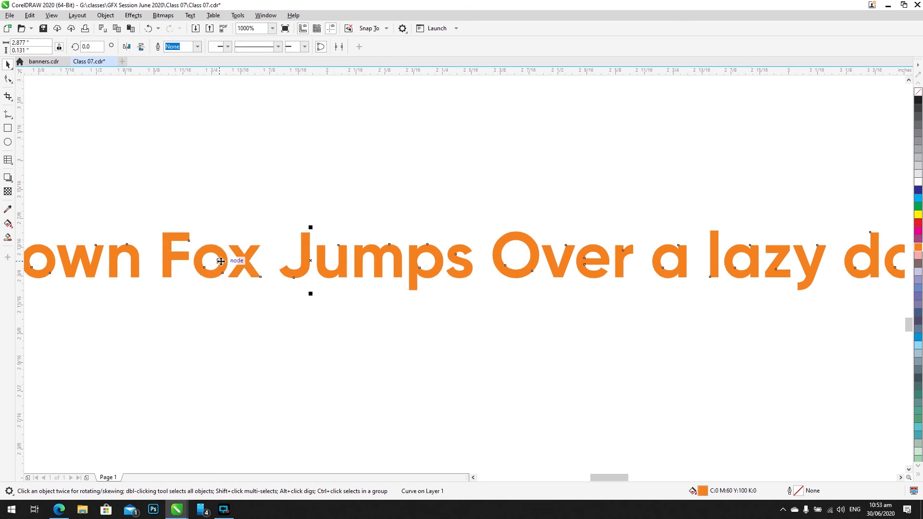
Step: With the Shape tool, stretch the top arm of the F in "Fox" rightward over the o and most of the x
scroll(238, 257, down, 2)
scroll(226, 257, up, 4)
key(F10)
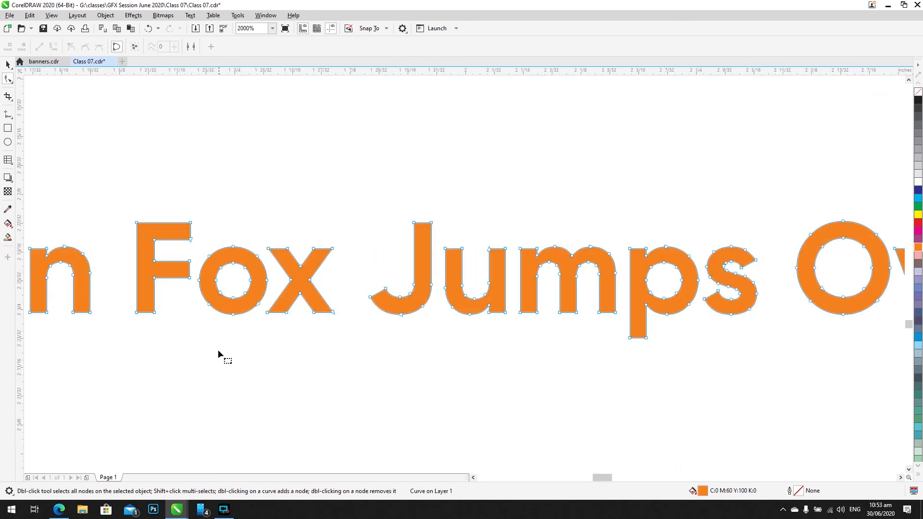
drag(189, 232, 183, 242)
key(Right)
key(Right)
key(Right)
key(Right)
key(Right)
key(Right)
key(Right)
key(Right)
key(Right)
key(Right)
key(Right)
key(Right)
key(Right)
key(Right)
key(Right)
key(Right)
key(Right)
key(Right)
key(Left)
key(Left)
key(Left)
key(Left)
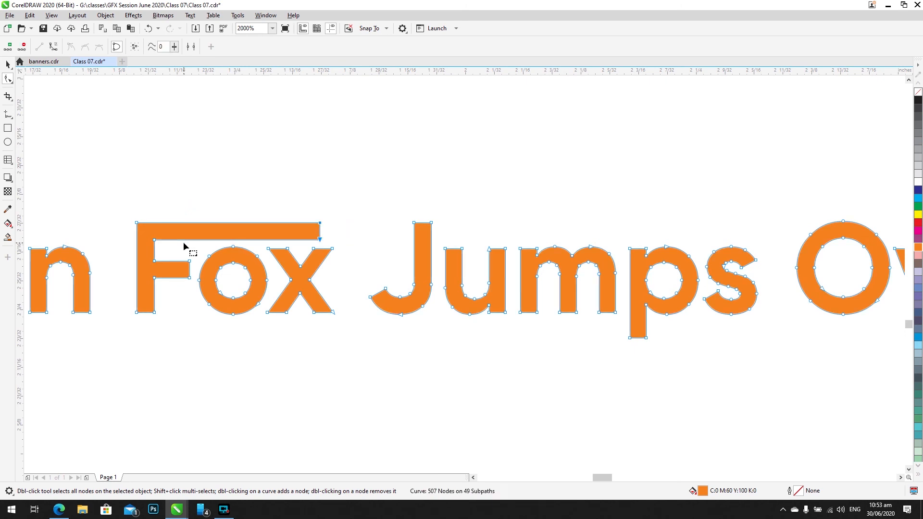
Step: Extend the stem of the J in "Jumps" upward by moving its top nodes
drag(573, 233, 412, 216)
key(Up)
key(Up)
key(Up)
key(Up)
click(449, 238)
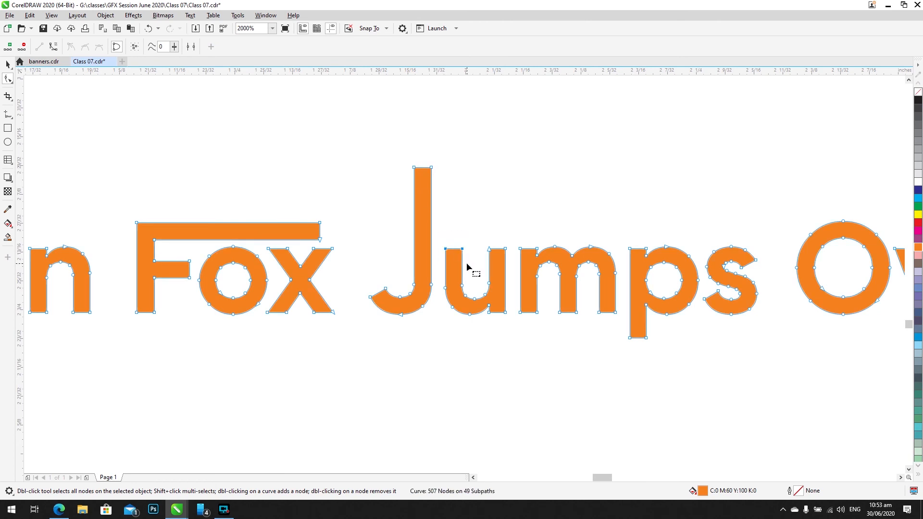
key(space)
scroll(448, 237, down, 2)
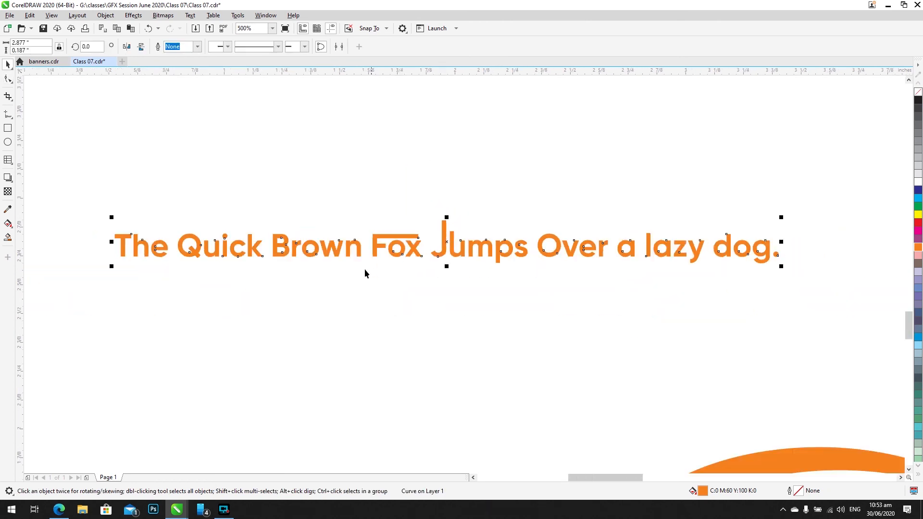
Step: Lengthen the left stem of the h in "The" downward below the baseline
key(z)
drag(53, 211, 253, 274)
key(F10)
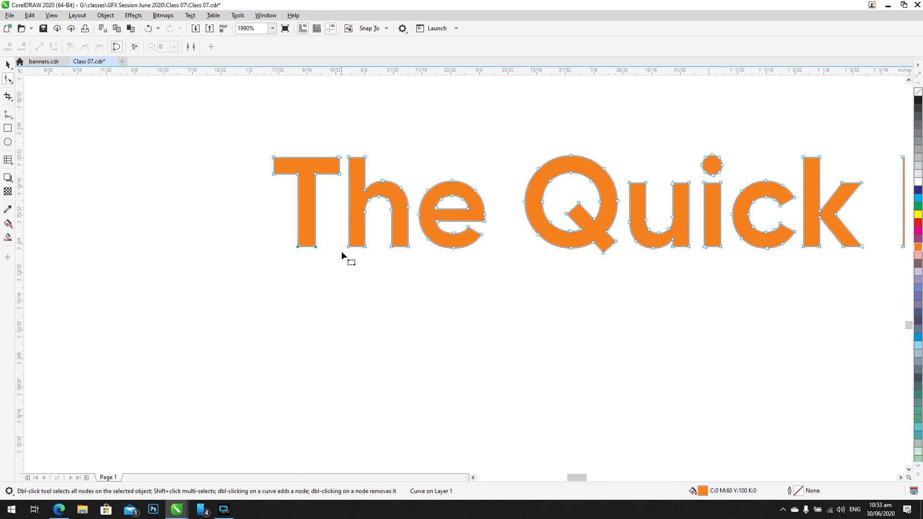
drag(341, 251, 378, 240)
key(Down)
key(Down)
key(Down)
key(Down)
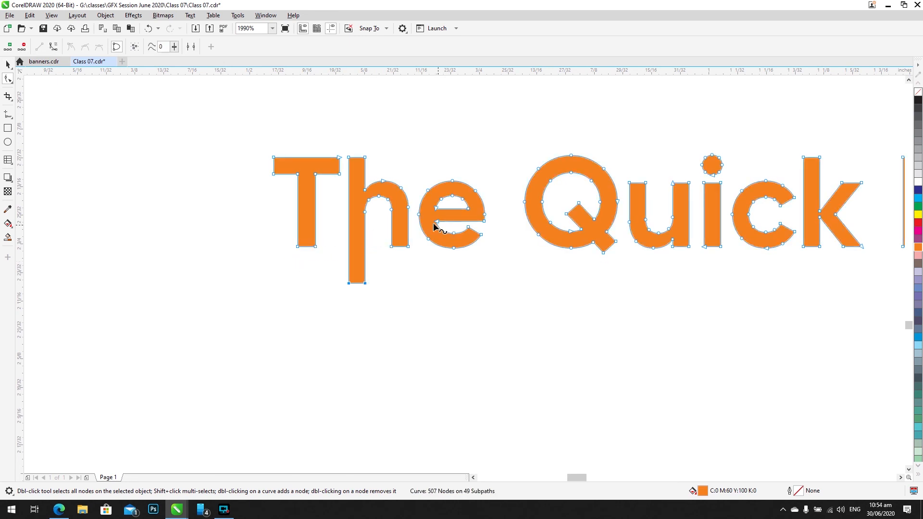
Step: Lengthen the stem of the T in "The" downward to match the h and extend its crossbar leftward
key(Down)
key(Down)
key(Down)
key(Down)
key(Left)
key(Left)
key(Left)
key(Left)
key(space)
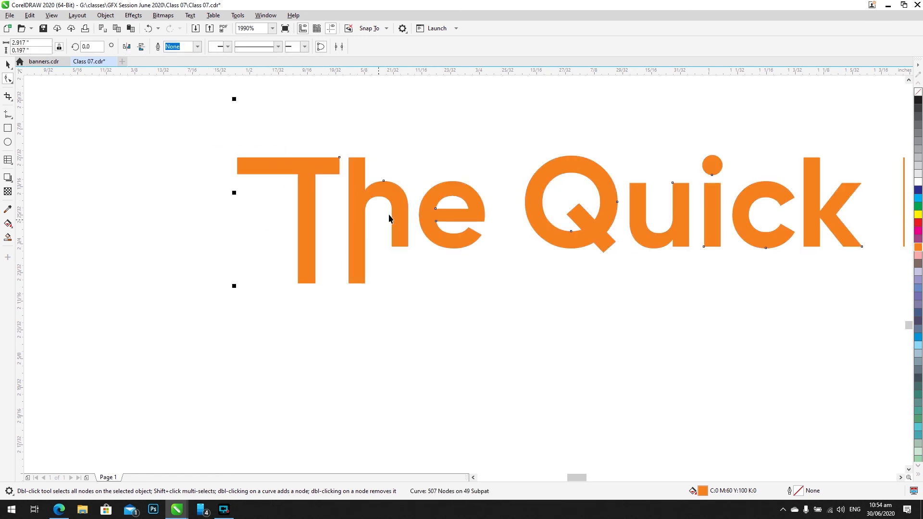
Step: Stretch the tail of the Q in "Quick" diagonally down and to the right, below the u
key(space)
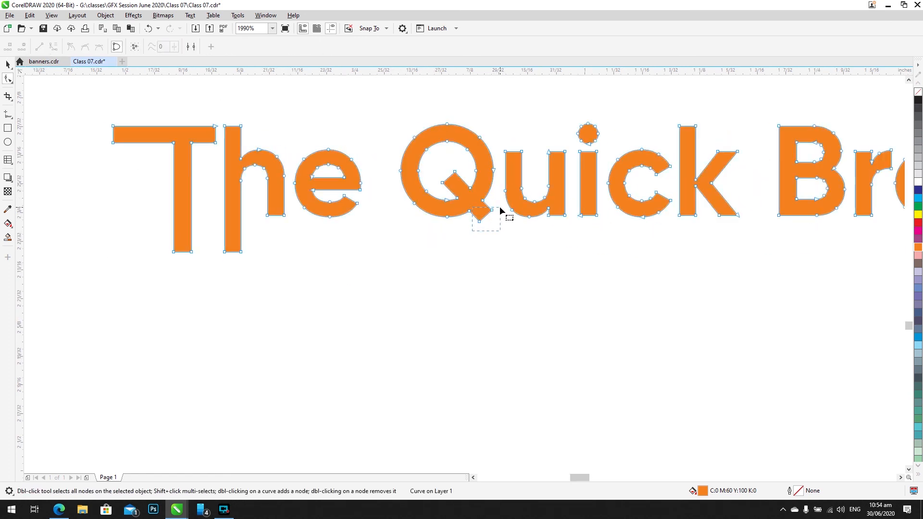
key(Right)
key(Down)
key(Right)
key(Down)
key(Right)
key(Down)
key(Down)
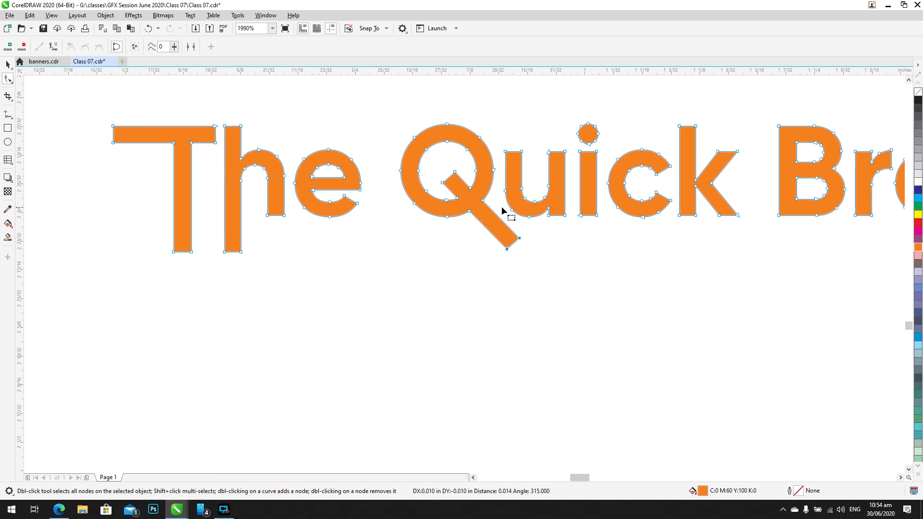
key(Right)
key(Down)
key(Right)
key(Down)
key(Right)
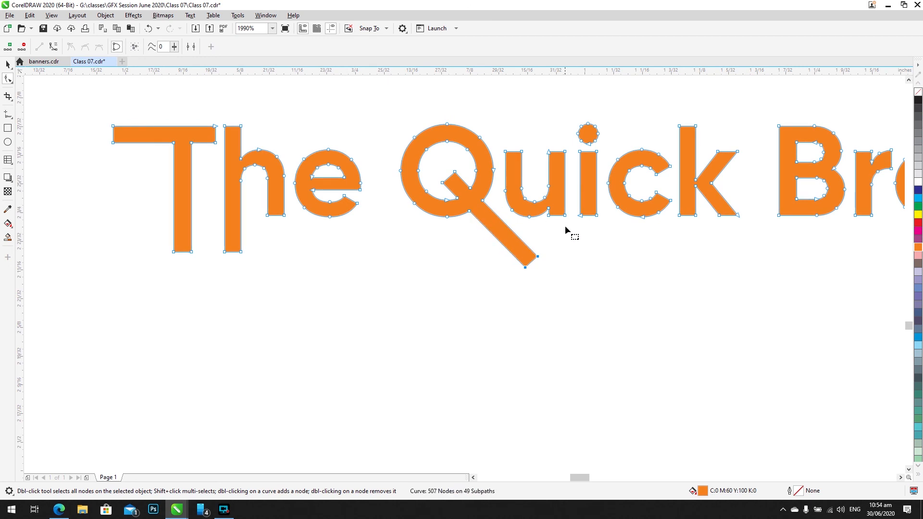
Step: Raise the top of the right stem of the u in "Quick" above the other letters
drag(536, 140, 566, 162)
key(Up)
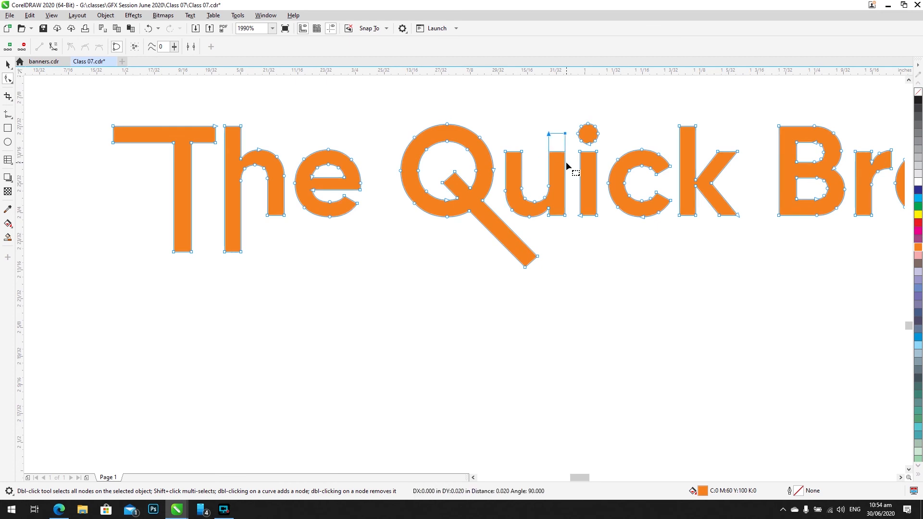
key(Up)
key(space)
scroll(567, 162, down, 4)
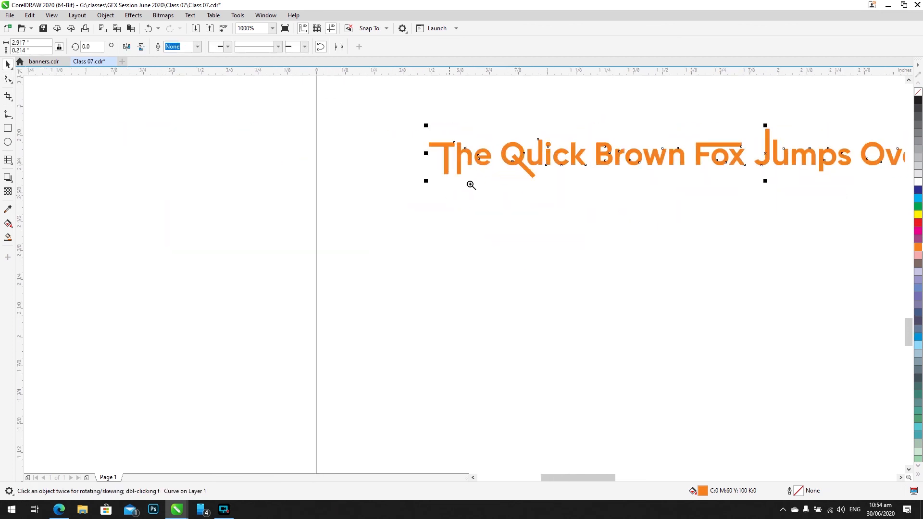
Step: Extend the stem of the k in "Quick" downward to the same depth as the lengthened h
scroll(614, 167, up, 5)
key(space)
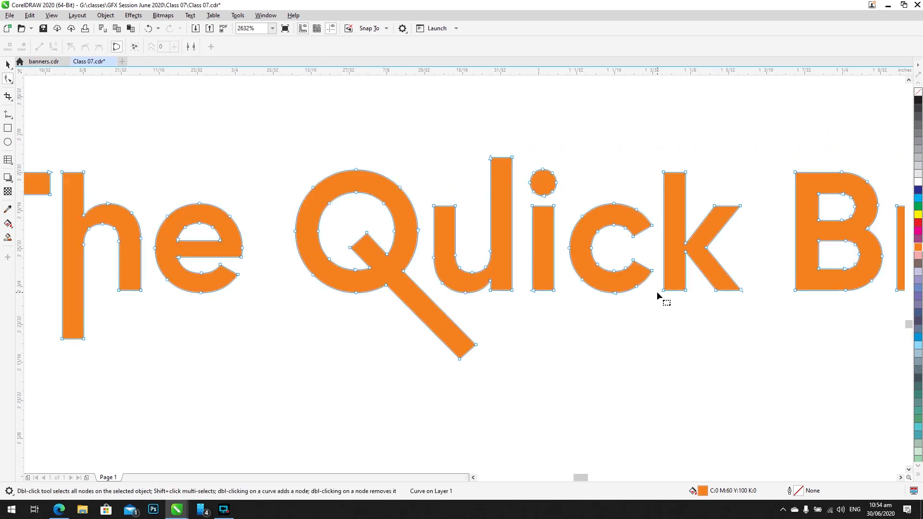
drag(685, 288, 686, 290)
key(Down)
key(Down)
key(Down)
key(Down)
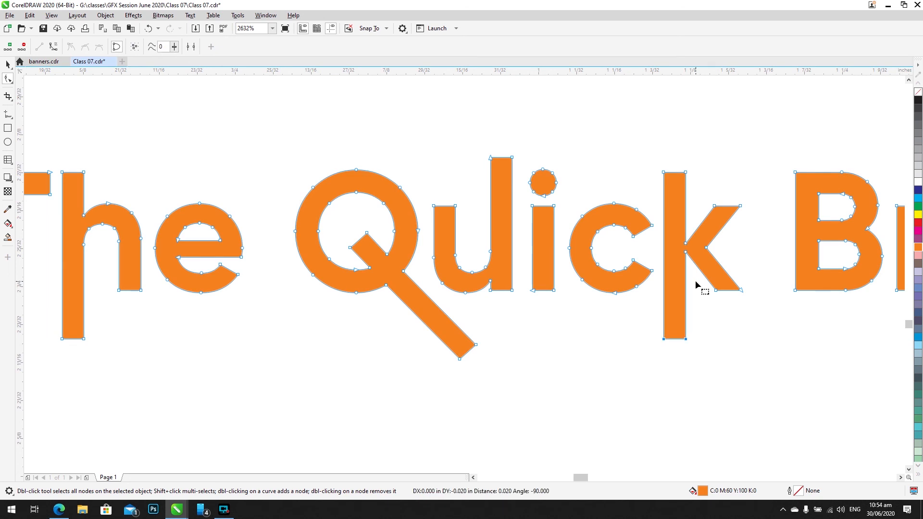
key(space)
scroll(686, 274, down, 2)
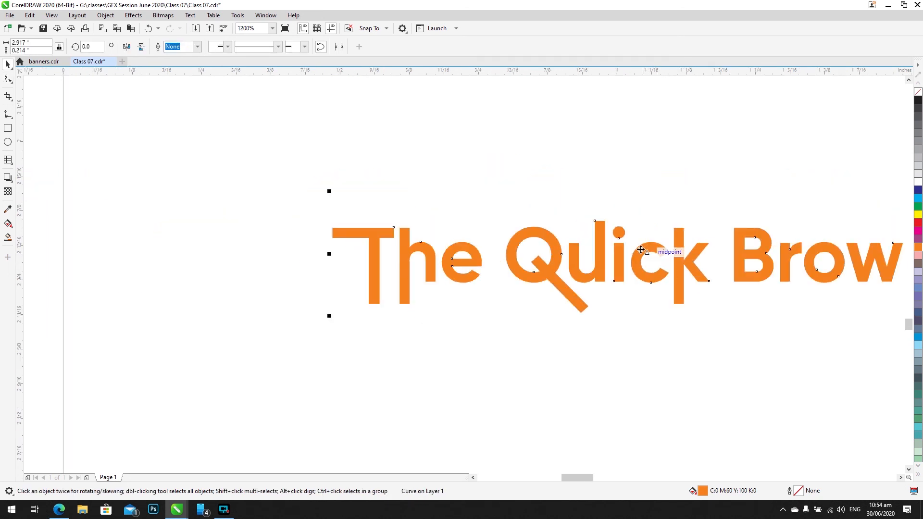
Step: Extend the stem of the r in "Brown" downward below the baseline
key(h)
drag(700, 262, 492, 241)
key(F10)
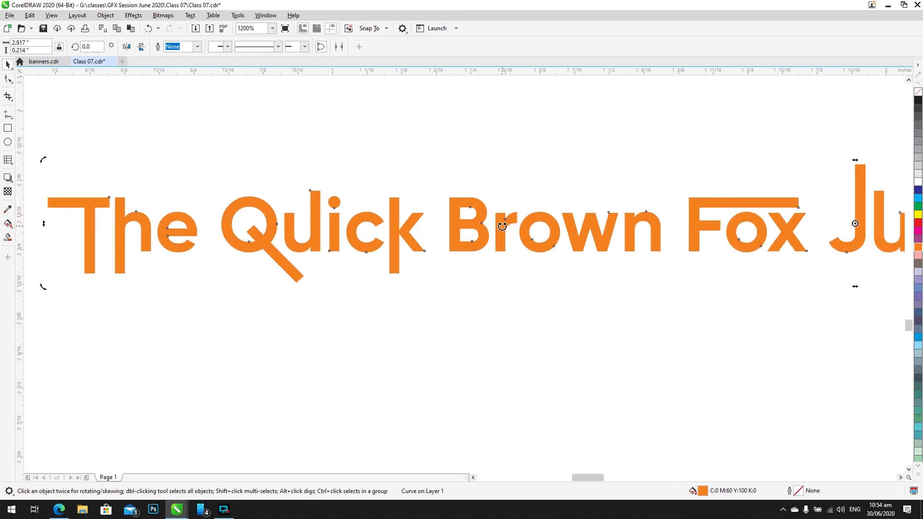
scroll(489, 210, up, 2)
drag(590, 376, 519, 330)
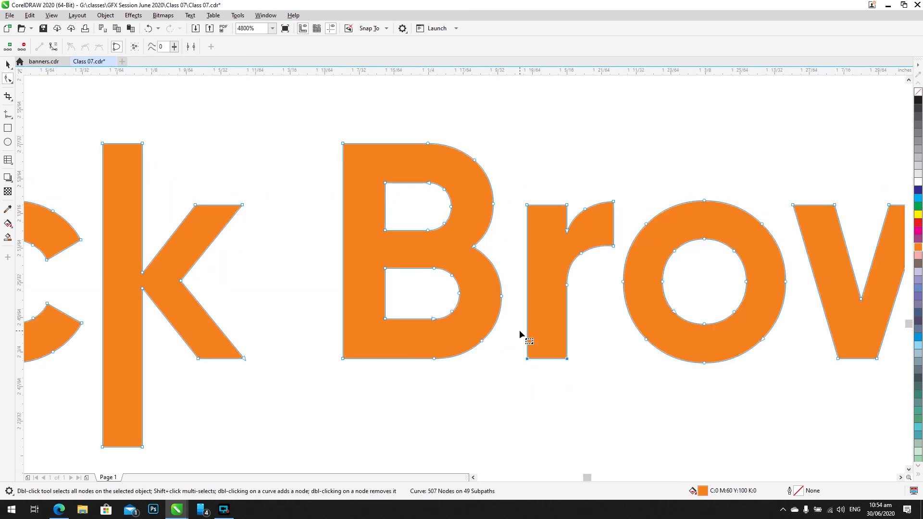
key(Down)
Step: Shift the inner circle of the o in "Brown" rightward to the letter's outer edge, forming a crescent
key(h)
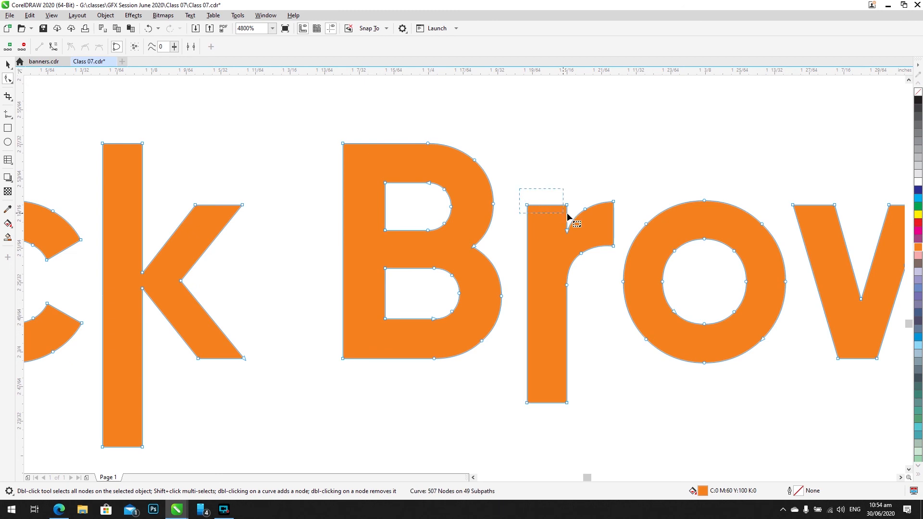
drag(669, 298, 509, 324)
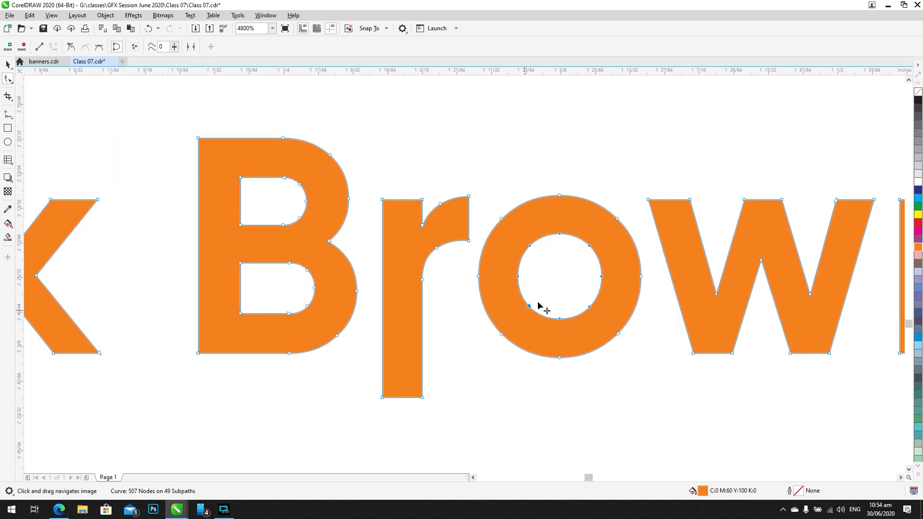
drag(602, 276, 437, 301)
Step: Extend the right leg of the n in "Brown" downward below the baseline
scroll(524, 276, down, 1)
drag(576, 318, 533, 339)
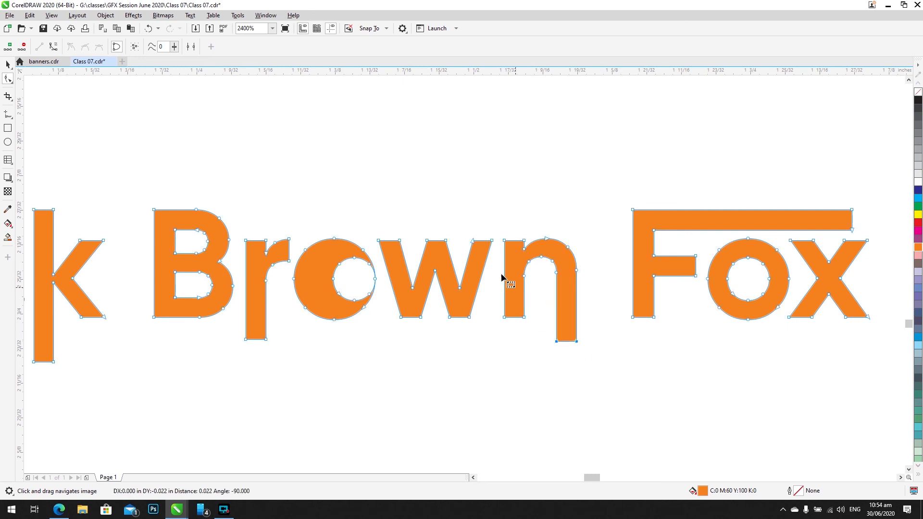
click(492, 227)
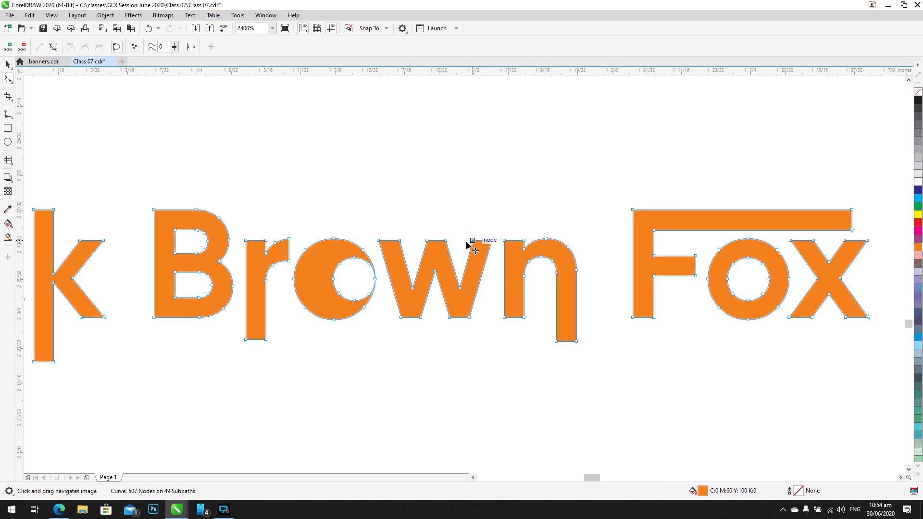
Step: Delete the inner top node on each outer arm of the w in "Brown" so both arms taper to points
drag(467, 244, 480, 245)
key(Delete)
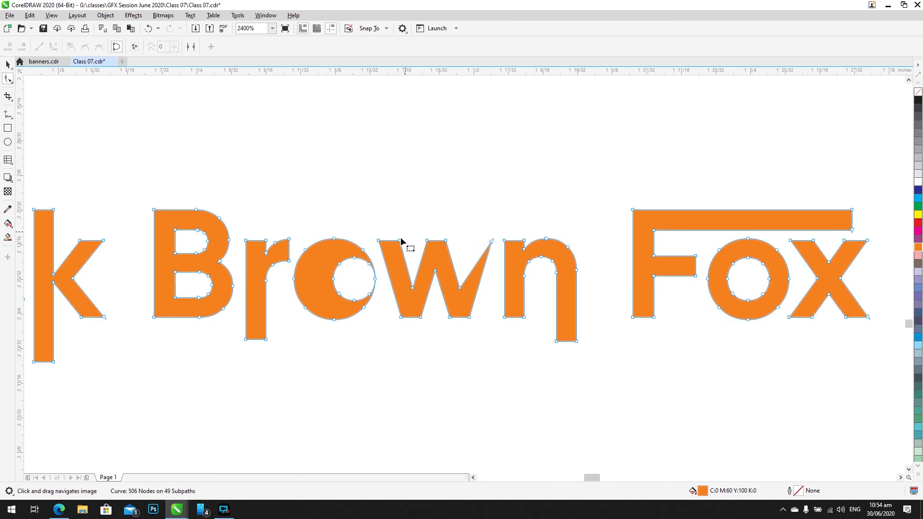
click(400, 239)
click(21, 47)
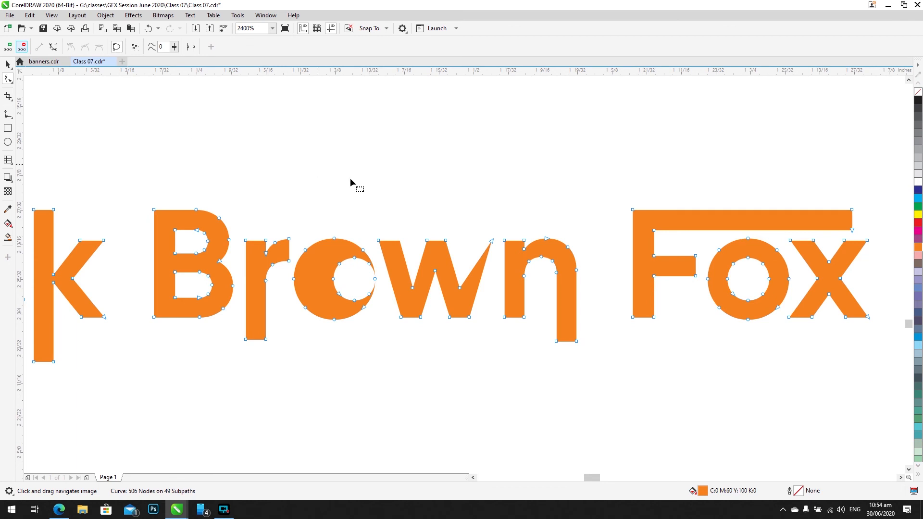
Step: Remove one of the two middle top nodes of the w and raise the other into a tall central spike
double_click(446, 241)
drag(431, 244, 436, 201)
click(474, 350)
key(space)
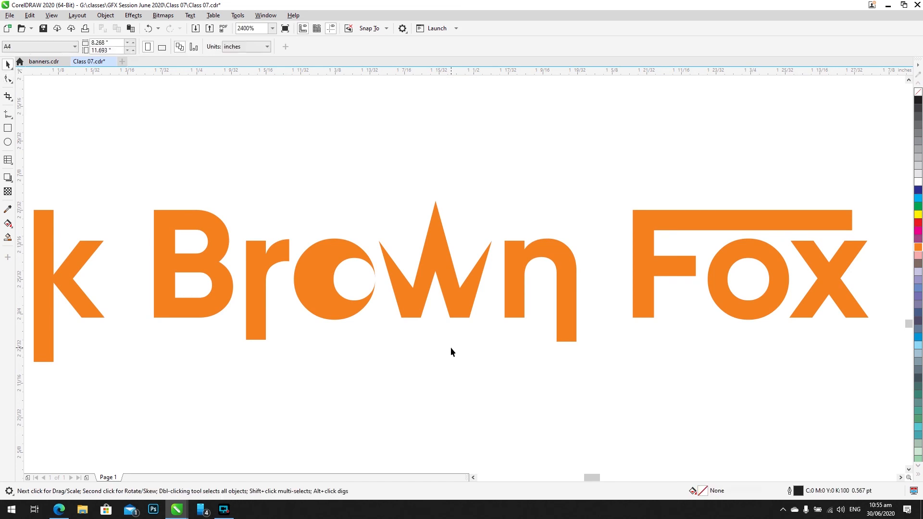
Step: Add a node on the straight upper end of the s in "Jumps", convert the segment to a curve and bend it into a wavy edge
scroll(452, 336, down, 3)
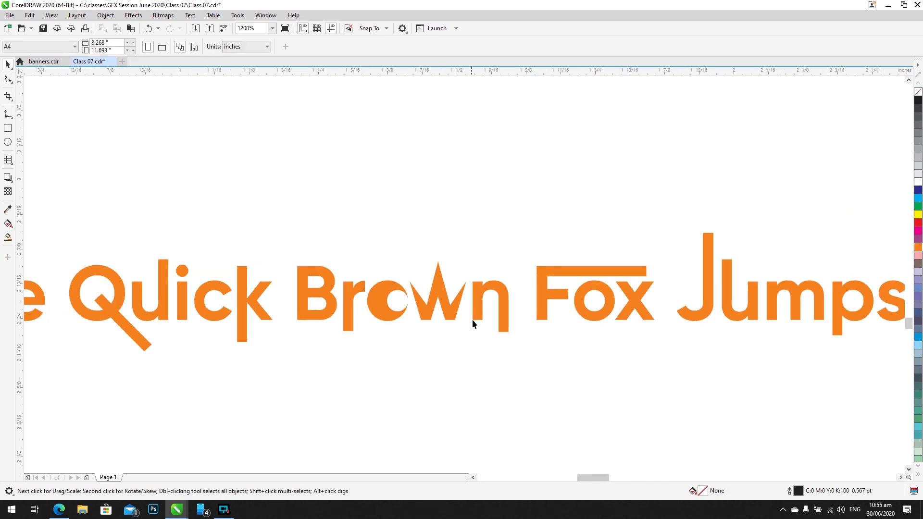
scroll(387, 288, up, 1)
click(330, 279)
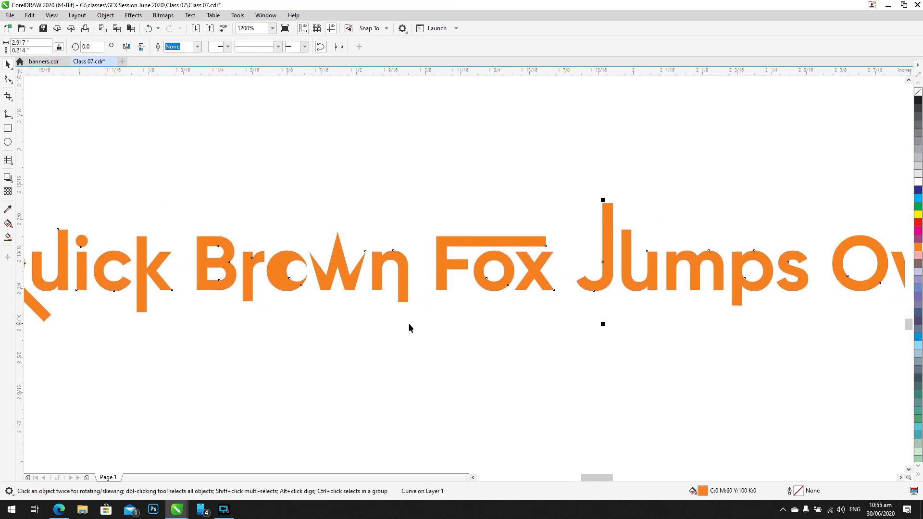
drag(457, 305, 342, 299)
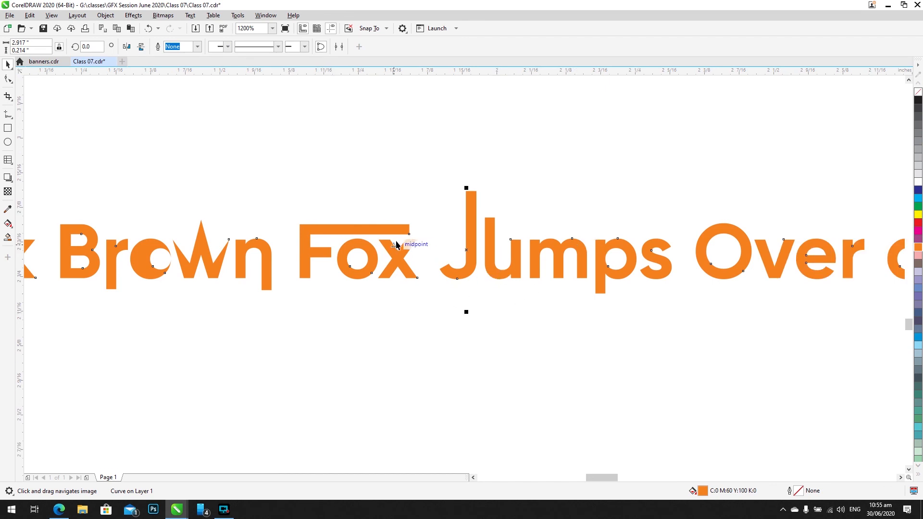
drag(402, 243, 367, 243)
scroll(618, 269, up, 2)
scroll(624, 265, up, 2)
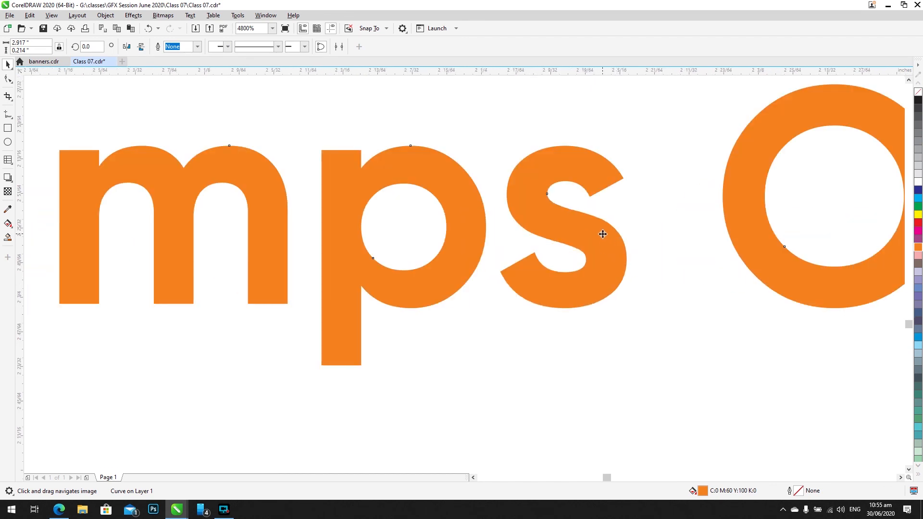
key(F10)
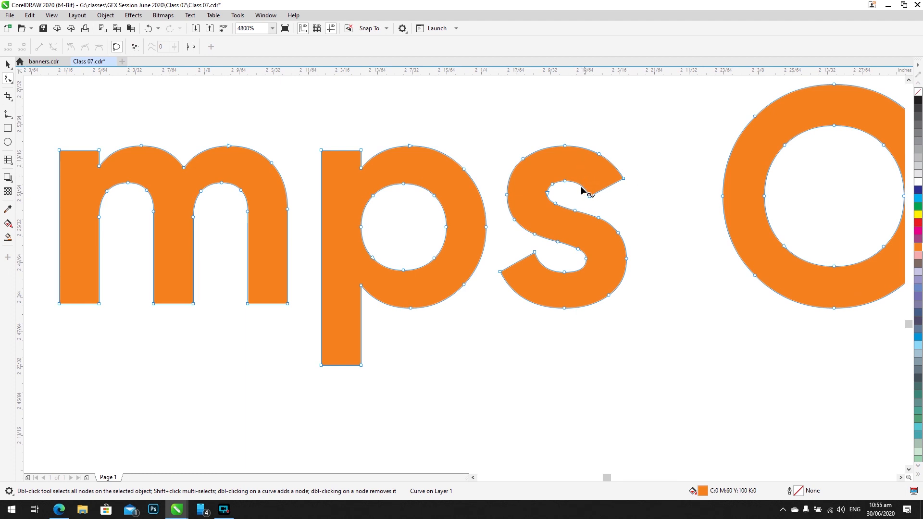
scroll(611, 223, up, 1)
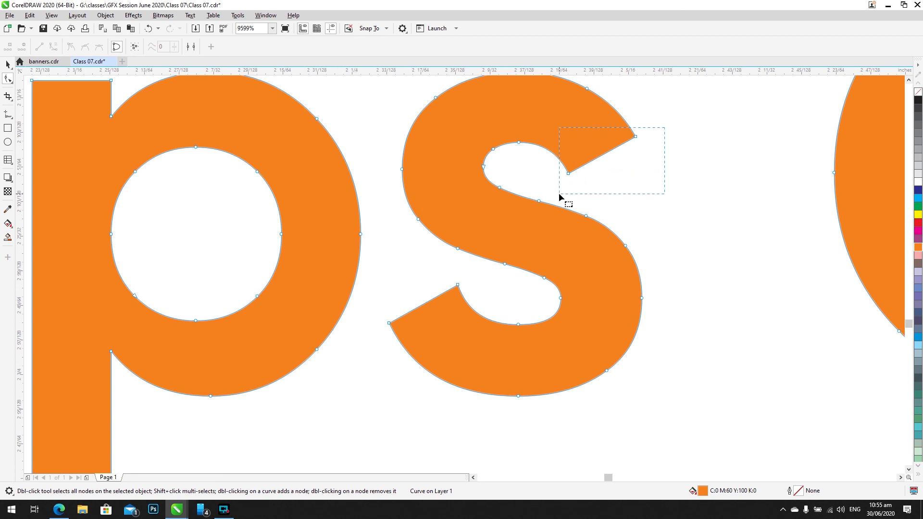
drag(559, 192, 560, 193)
click(611, 150)
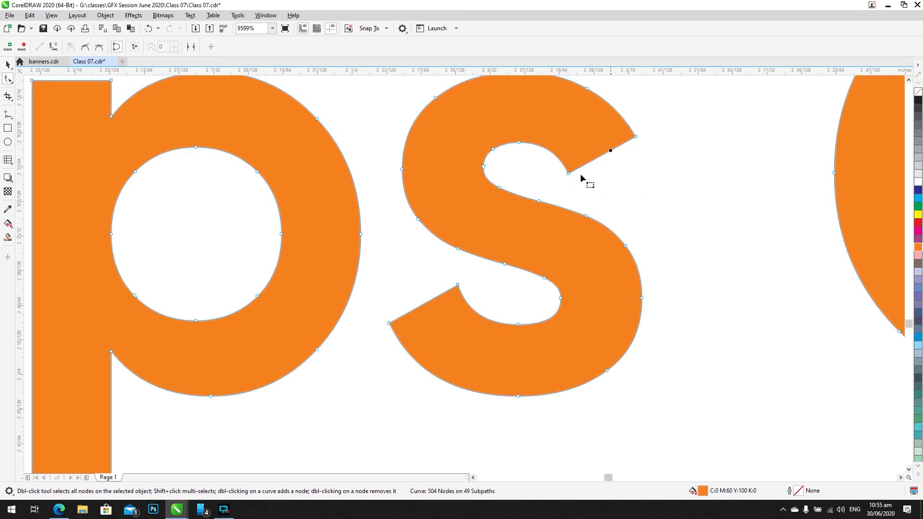
click(54, 47)
drag(608, 151, 641, 174)
key(space)
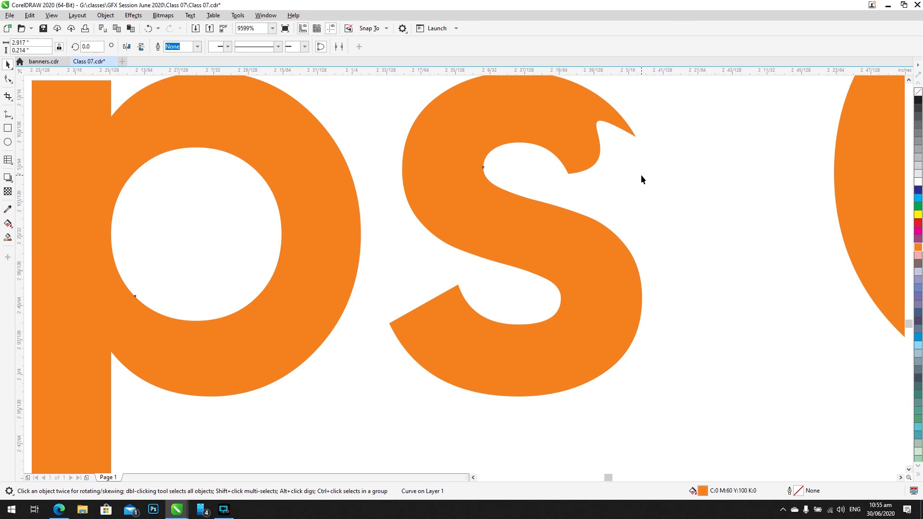
Step: Pull the top node of the inner circle of the O in "Over" down and delete its neighbouring nodes, forming a V-shaped dip
scroll(641, 175, down, 3)
click(547, 252)
key(F2)
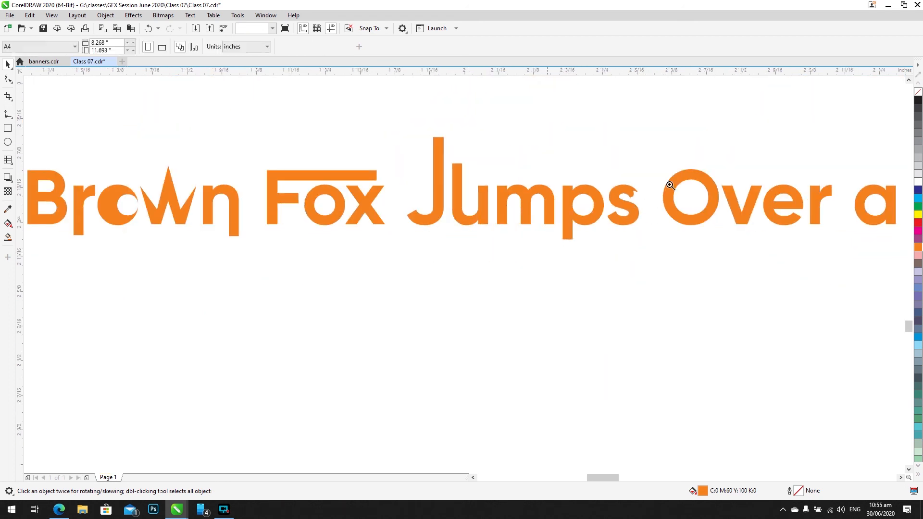
drag(669, 185, 689, 176)
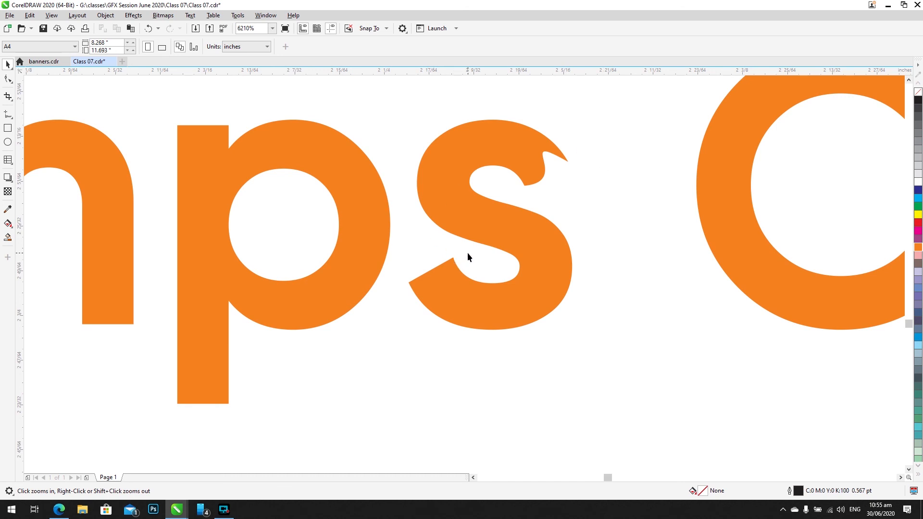
scroll(506, 252, down, 1)
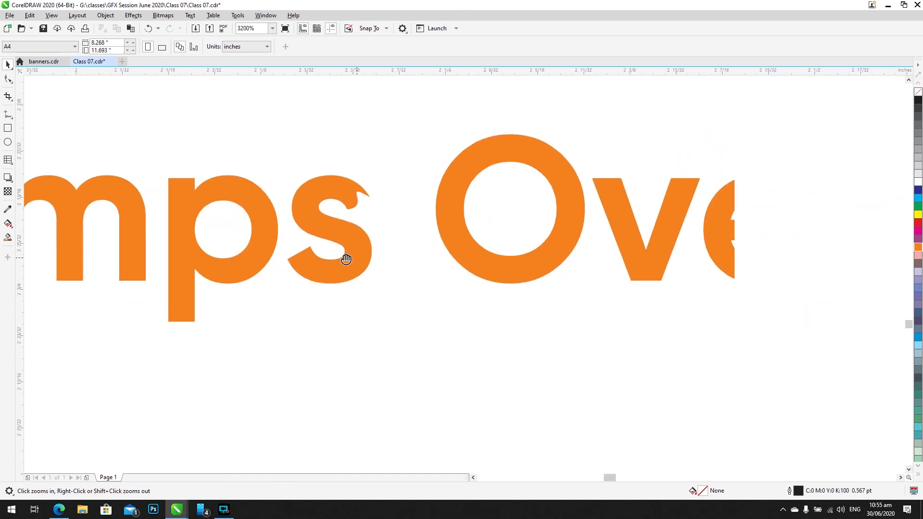
click(545, 180)
key(F10)
click(487, 162)
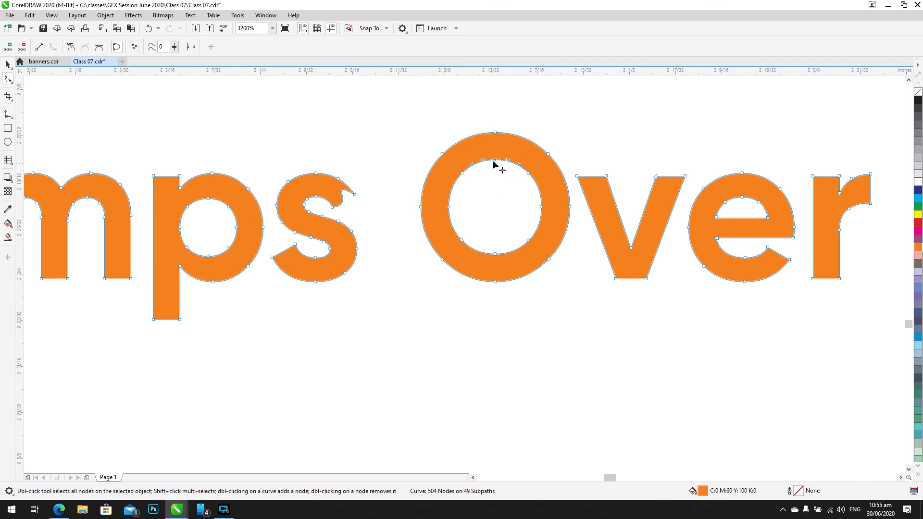
drag(496, 160, 496, 224)
drag(491, 186, 431, 189)
key(Delete)
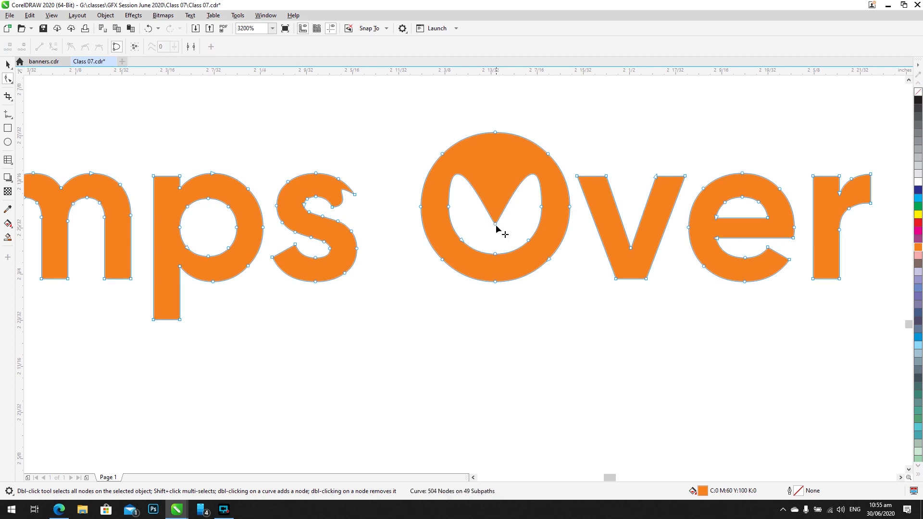
Step: Raise the tip of the dip inside the O and round it by making the node symmetrical with longer handles
drag(495, 224, 522, 197)
key(ctrl+z)
key(ctrl+z)
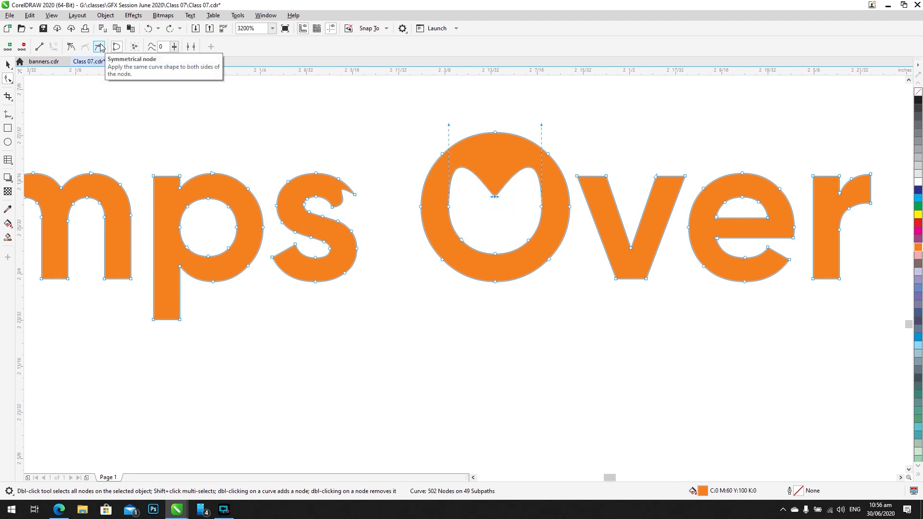
key(s)
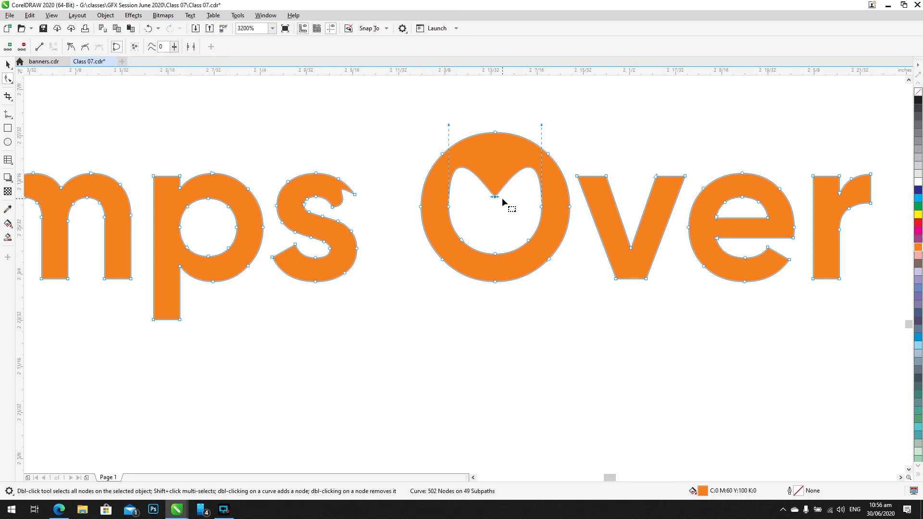
drag(502, 197, 530, 200)
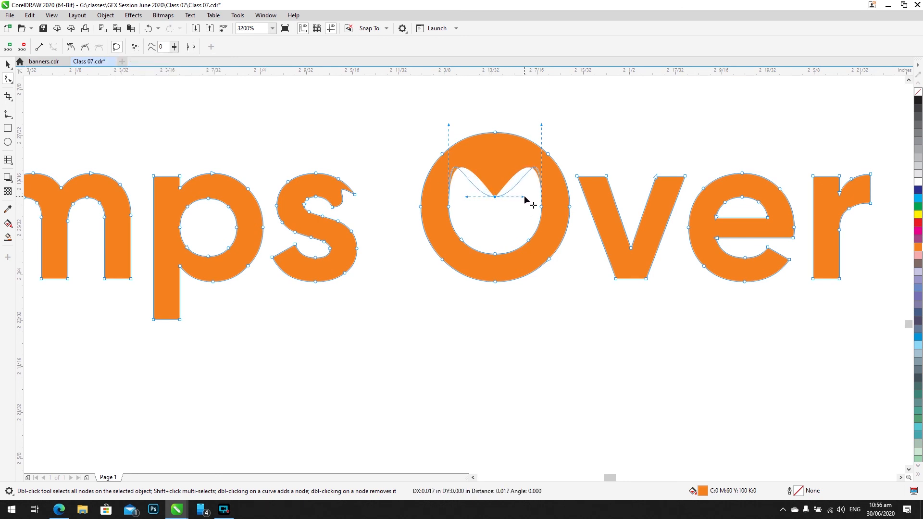
click(530, 216)
click(501, 198)
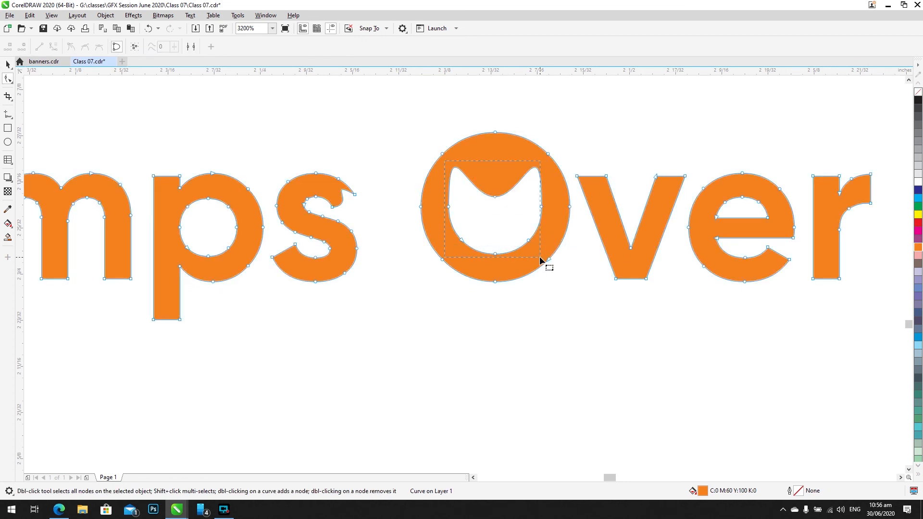
Step: Shift the dip, left and bottom nodes of the O's inner shape down 0.013 in, toward the letter's lower edge
drag(540, 260, 497, 275)
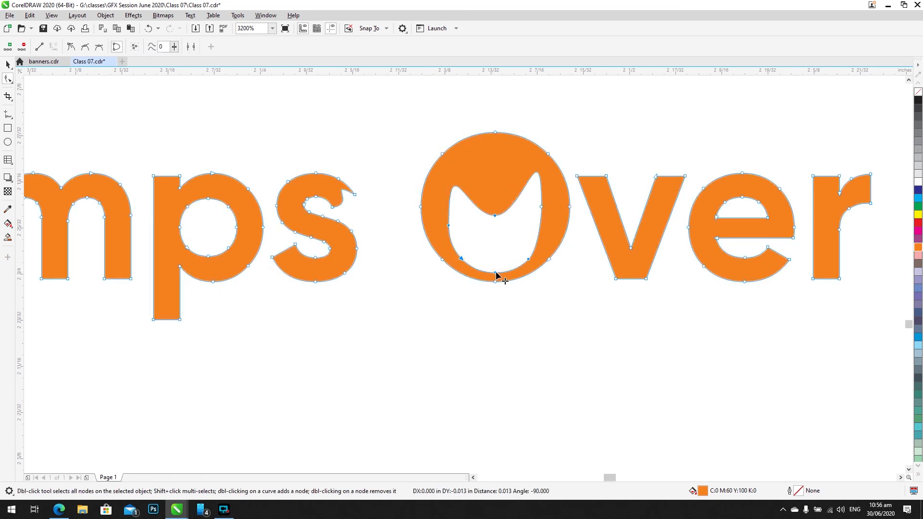
scroll(524, 292, down, 1)
key(space)
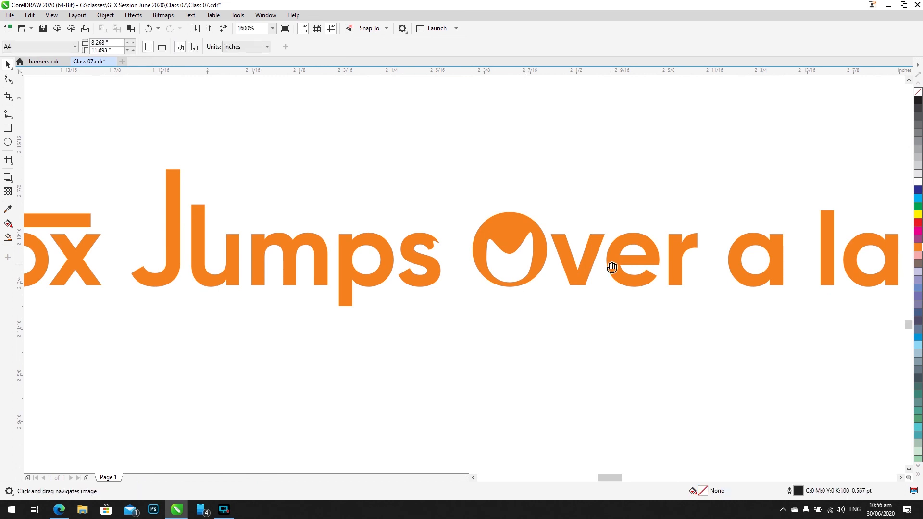
Step: Extend the right arm of the v in "Over" diagonally upward, above the top of the O
drag(612, 267, 535, 249)
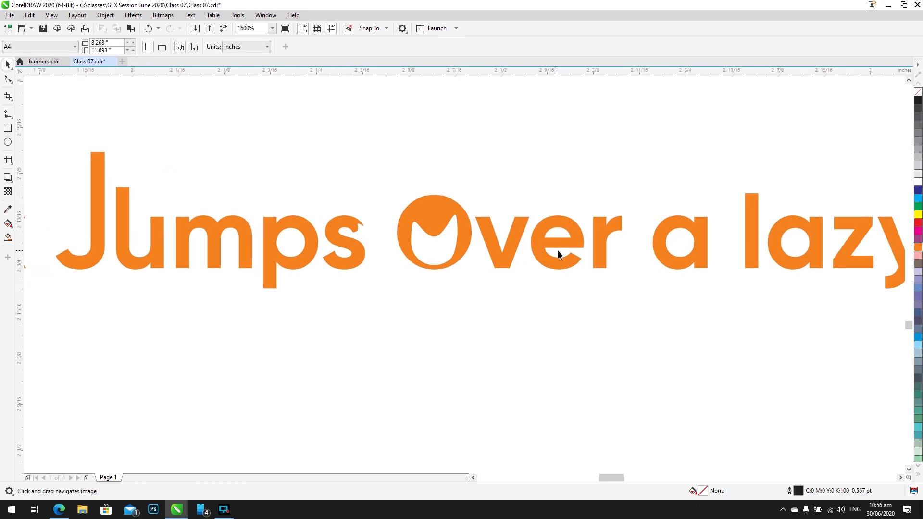
drag(650, 260, 435, 234)
click(399, 205)
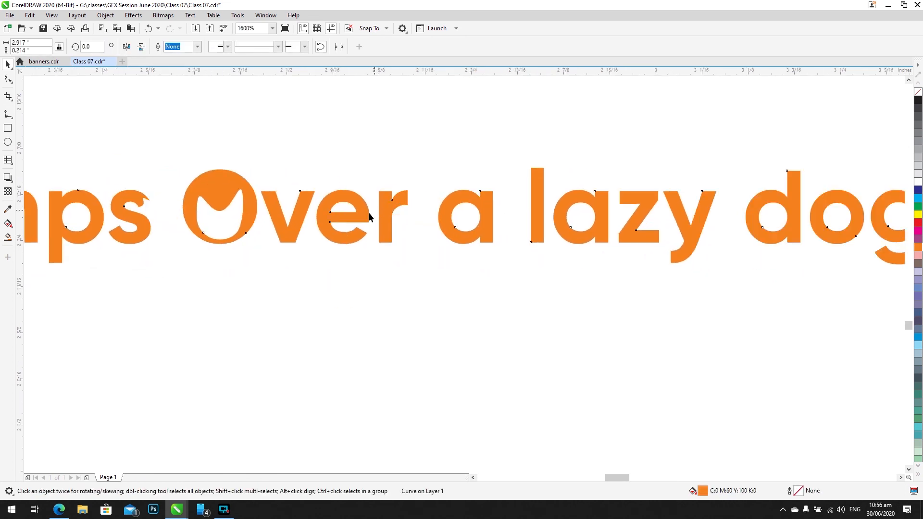
key(F10)
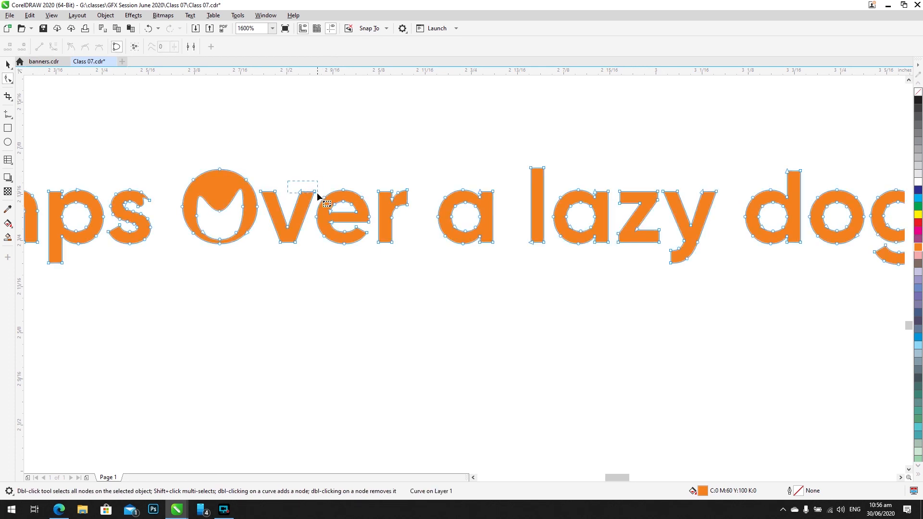
drag(315, 192, 330, 154)
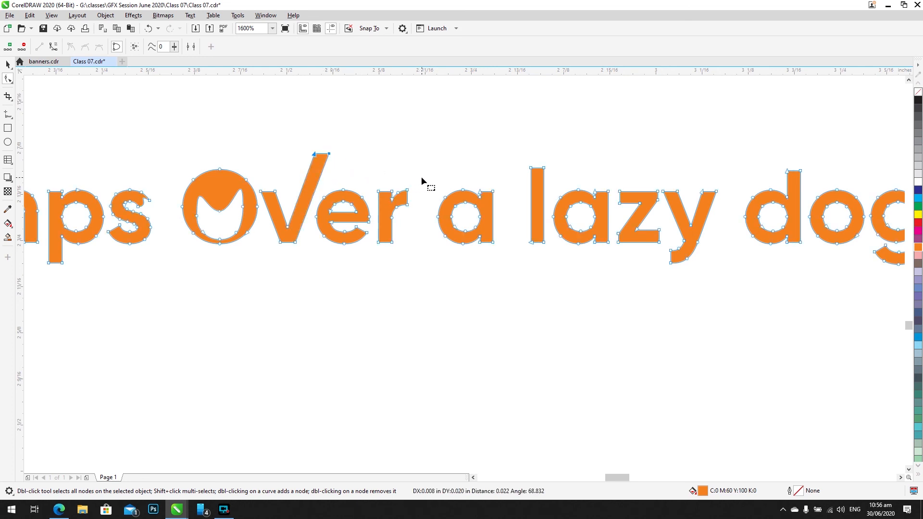
key(space)
key(shift+F2)
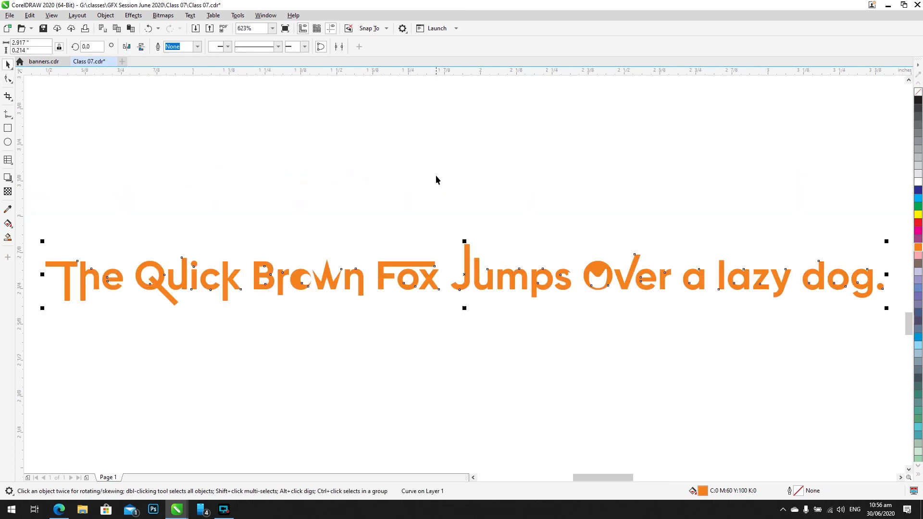
click(480, 210)
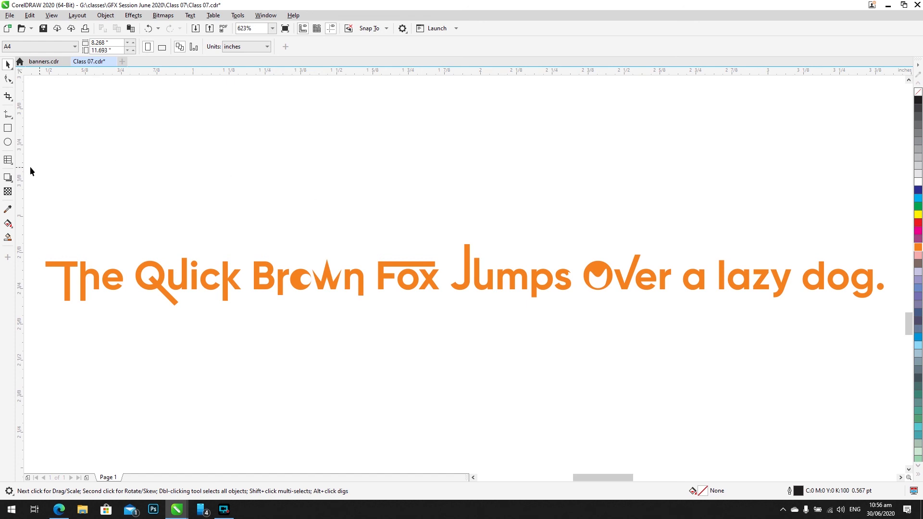
click(8, 177)
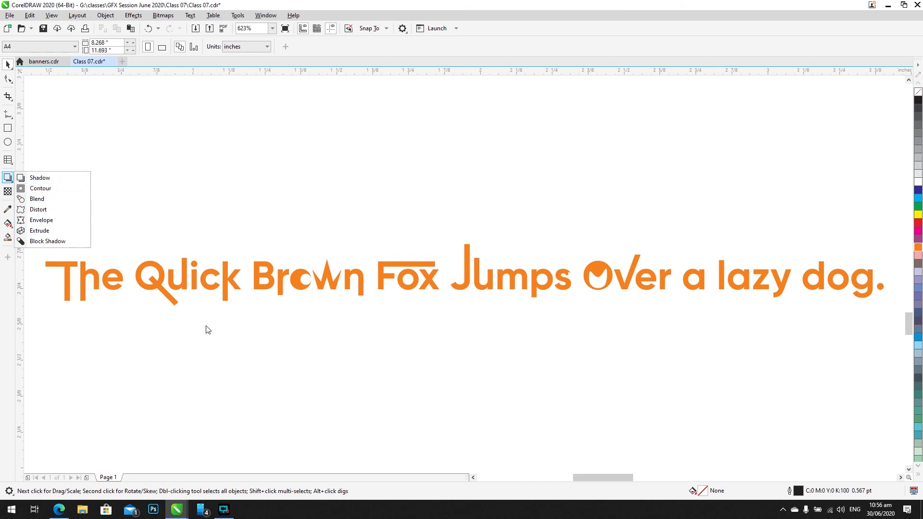
click(216, 333)
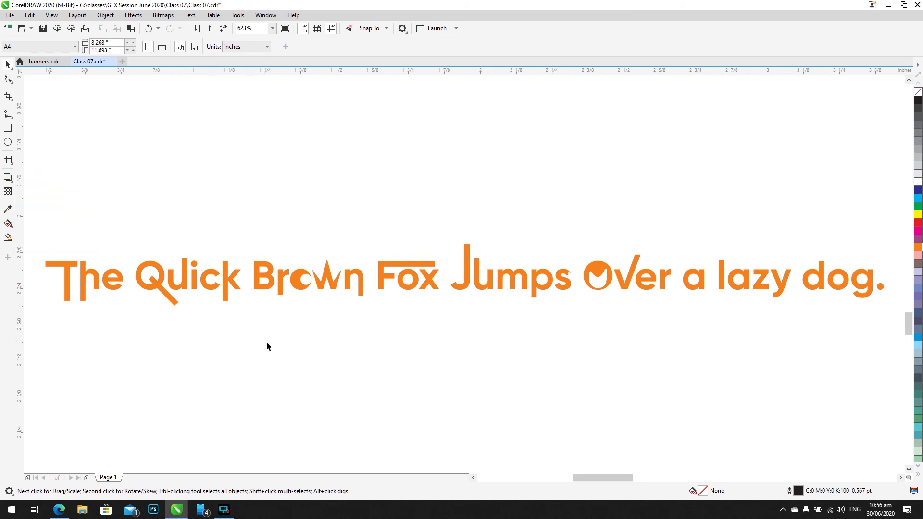